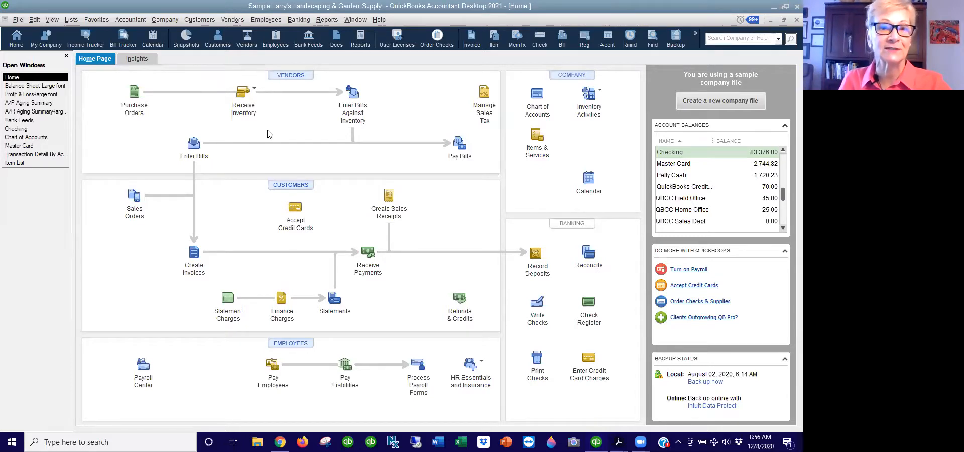
Show the QuickBooks Online sample company in Chrome and return to the QuickBooks Desktop home page
{"action": "left_click", "coordinate": [773, 7]}
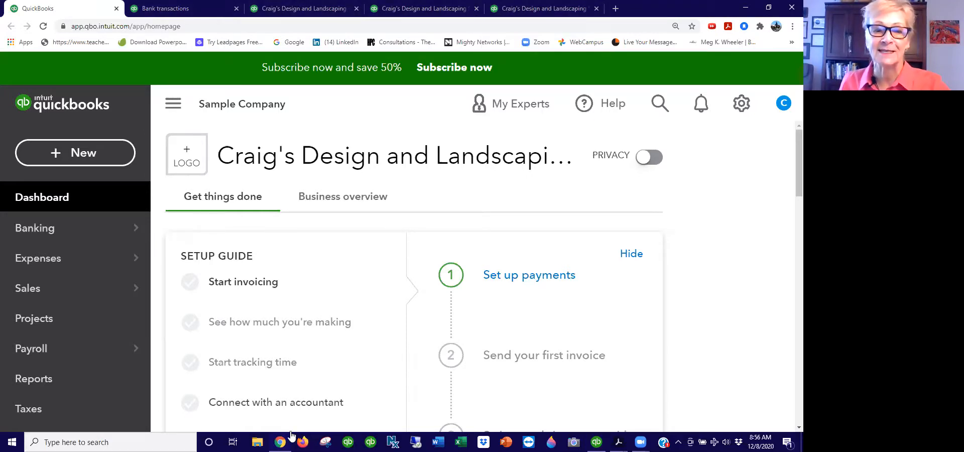
{"action": "mouse_move", "coordinate": [281, 440]}
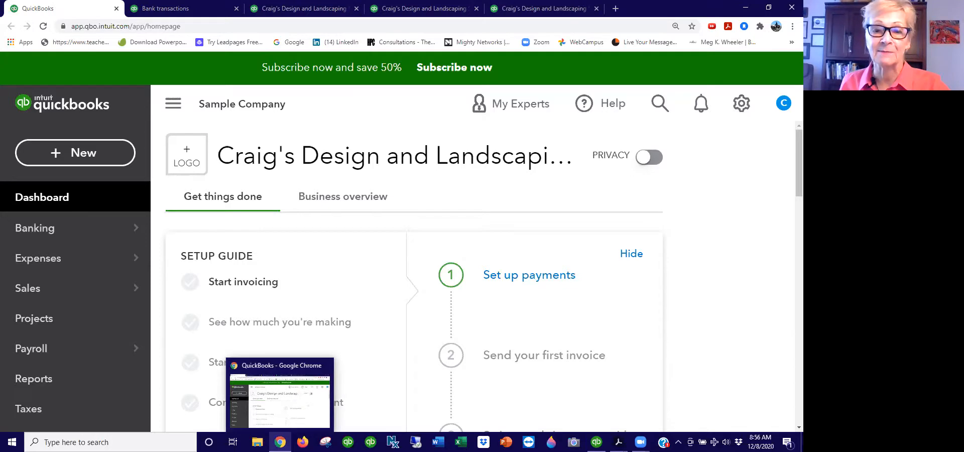
{"action": "left_click", "coordinate": [596, 441]}
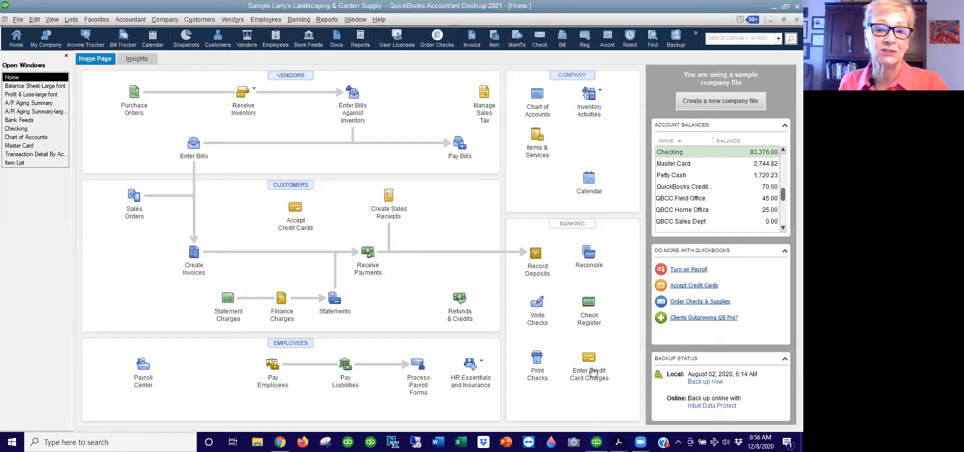
View the check register for the Checking account and return to the home page
{"action": "left_click", "coordinate": [590, 321]}
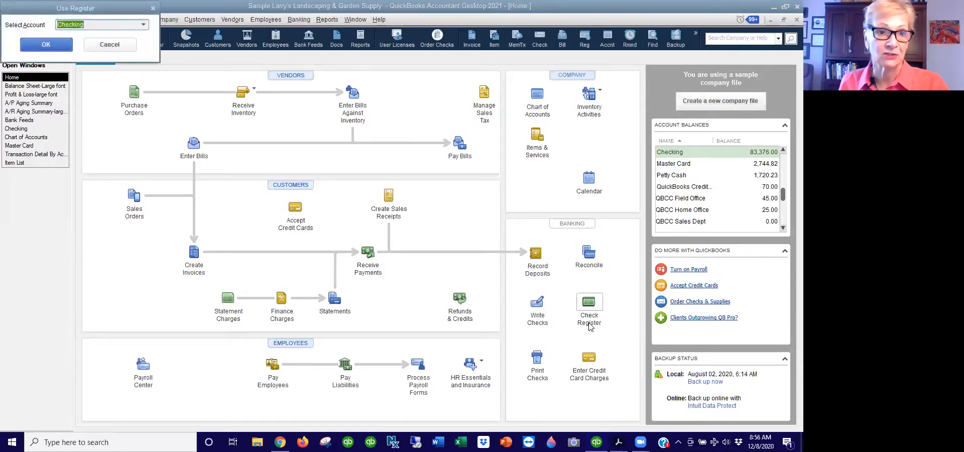
{"action": "left_click", "coordinate": [33, 44]}
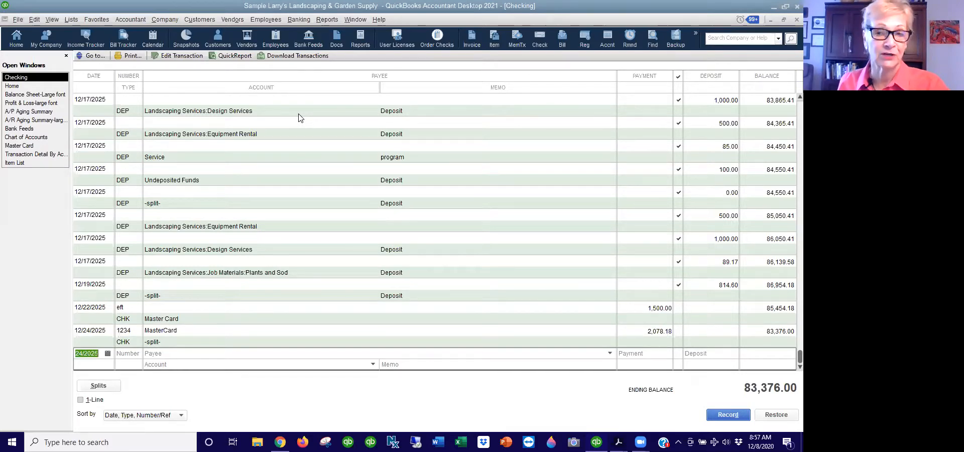
{"action": "left_click", "coordinate": [54, 88]}
View the A/P Aging Summary and A/R Aging Summary reports, and return to the home page
{"action": "left_click", "coordinate": [30, 111]}
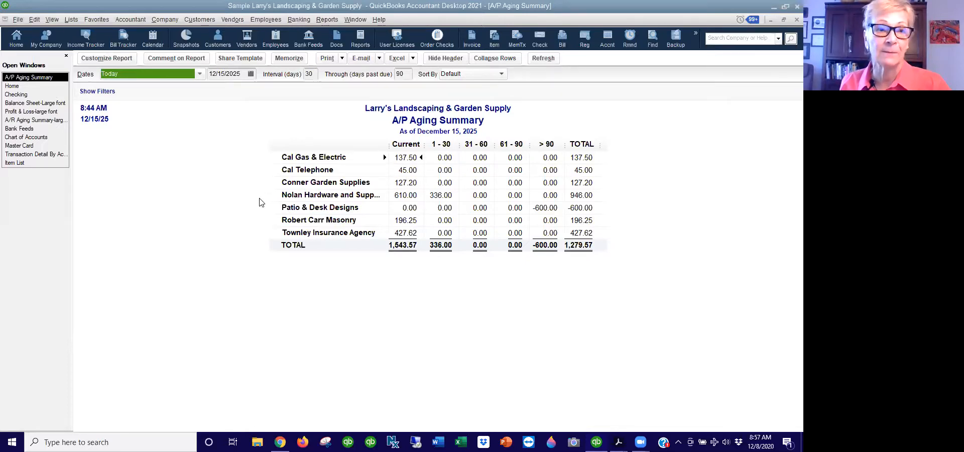
{"action": "left_click", "coordinate": [50, 120]}
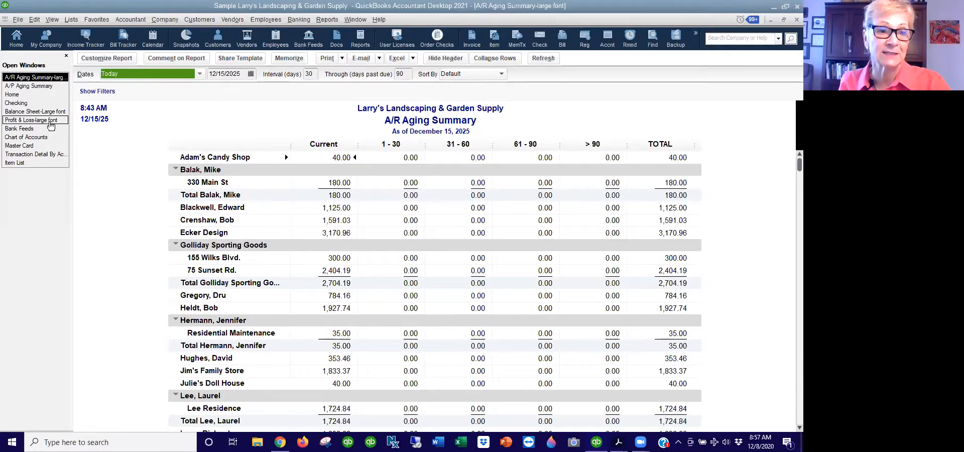
{"action": "left_click", "coordinate": [51, 95]}
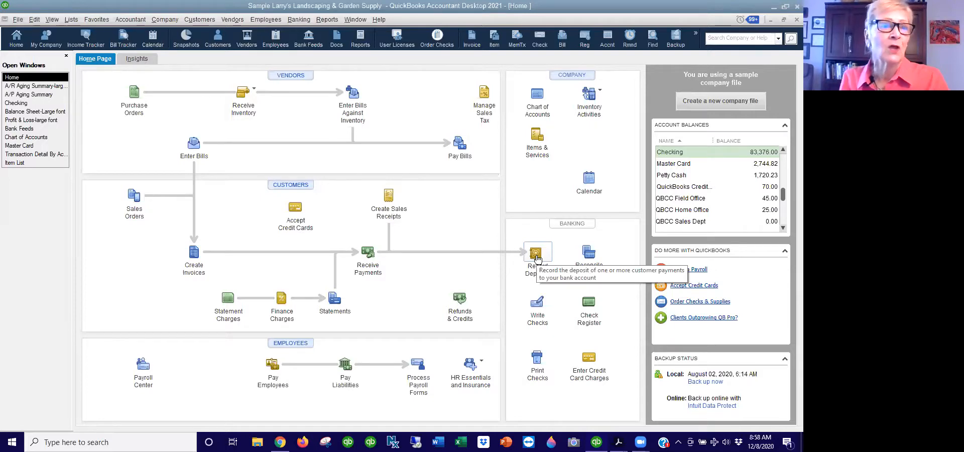
Open the Profit & Loss report and examine its display, filter, header/footer and font customization options without changing anything
{"action": "left_click", "coordinate": [20, 120]}
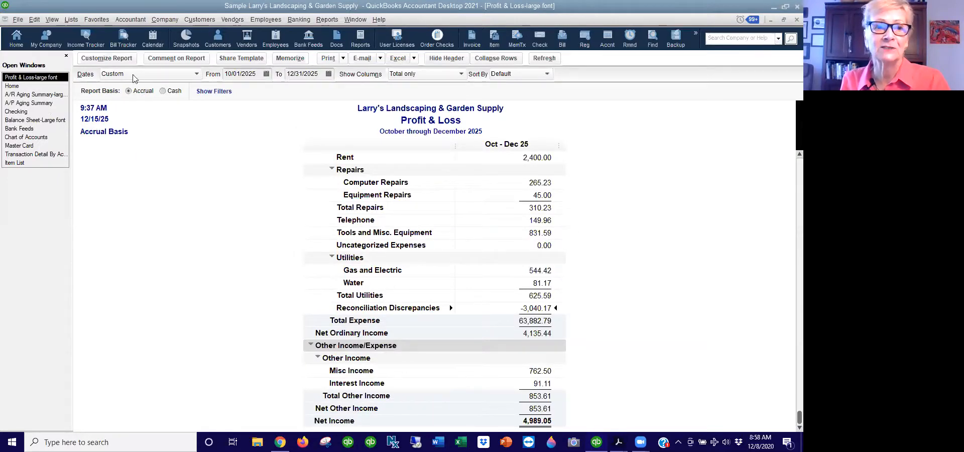
{"action": "left_click", "coordinate": [129, 59]}
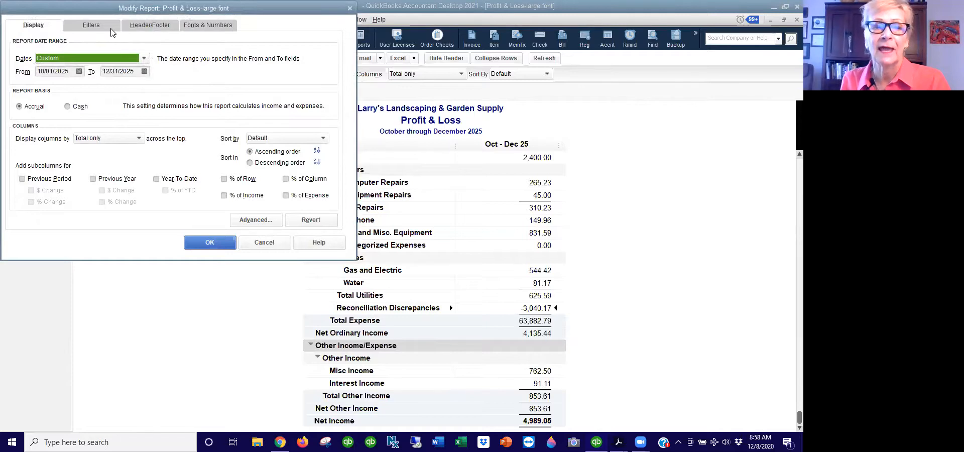
{"action": "left_click", "coordinate": [110, 26]}
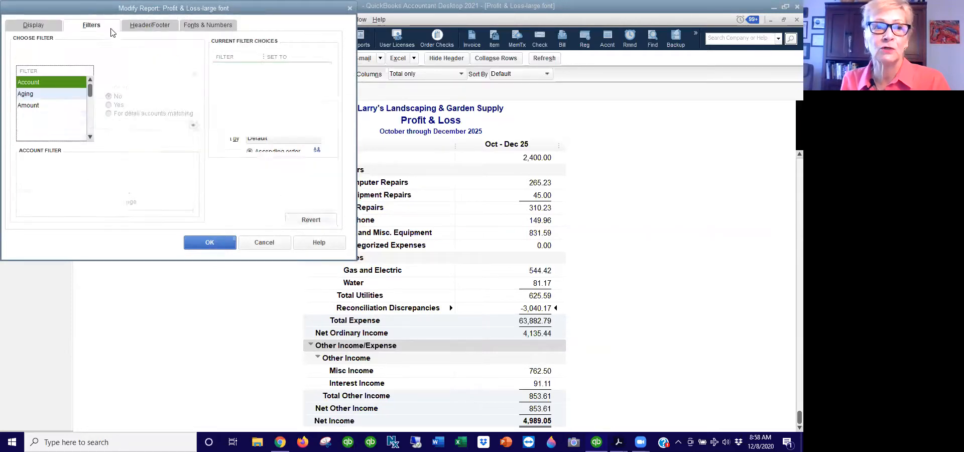
{"action": "left_click", "coordinate": [150, 25]}
{"action": "left_click", "coordinate": [195, 26]}
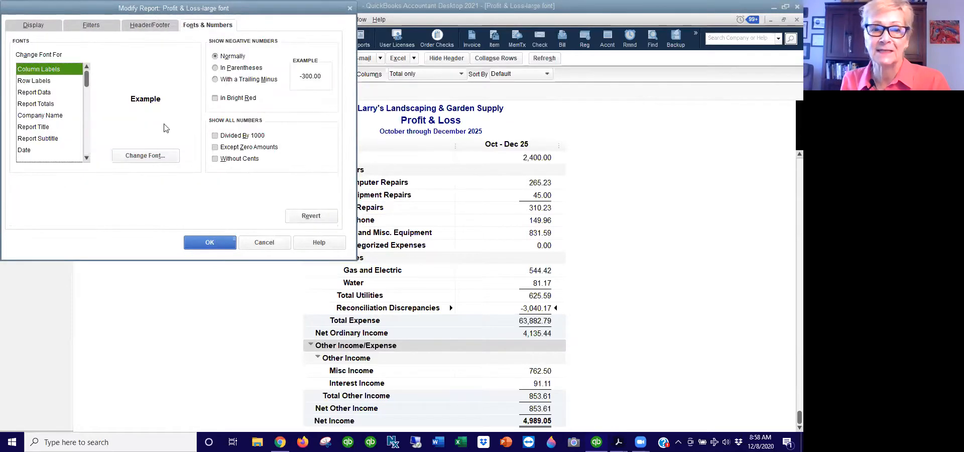
{"action": "left_click", "coordinate": [269, 242]}
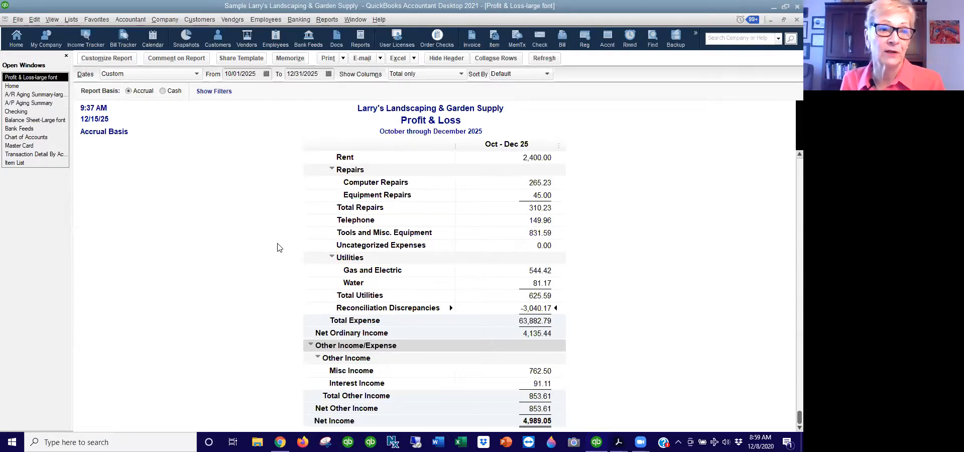
Open the Balance Sheet report and collapse Current Assets, Fixed Assets, Liabilities and Owner's Equity
{"action": "left_click", "coordinate": [31, 120]}
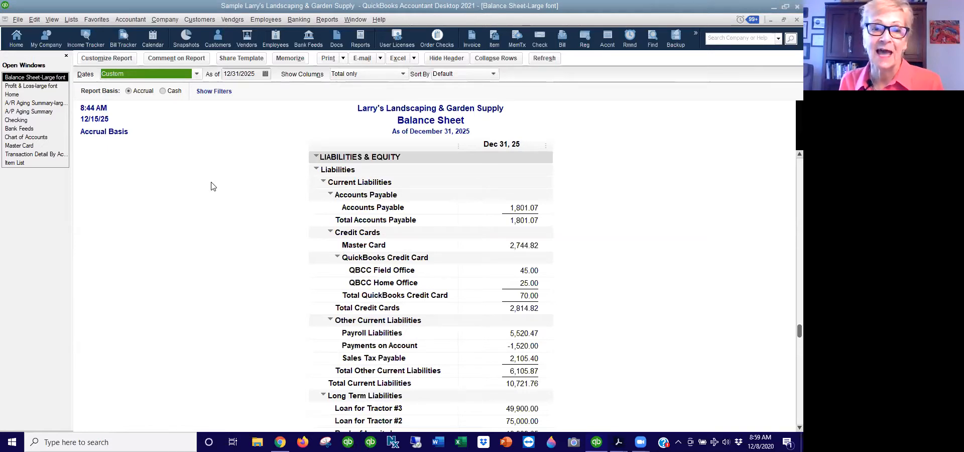
{"action": "scroll", "coordinate": [211, 188], "scroll_direction": "up", "scroll_amount": 7}
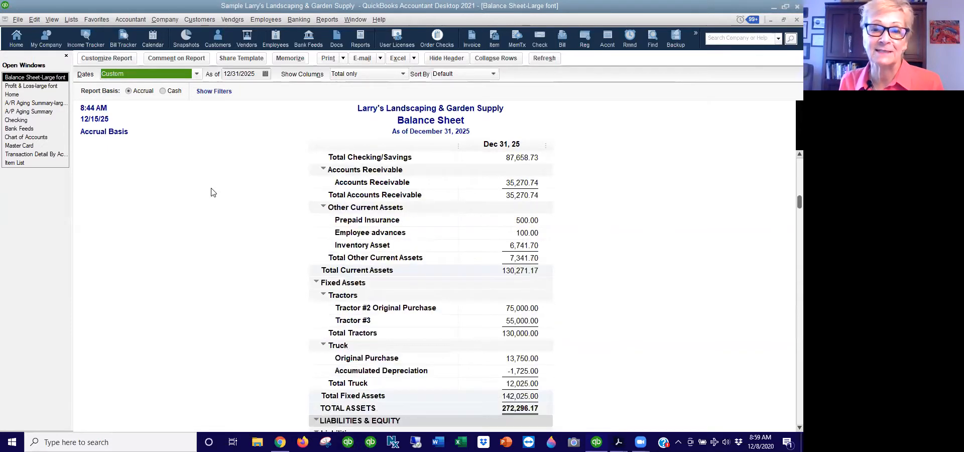
{"action": "scroll", "coordinate": [213, 192], "scroll_direction": "up", "scroll_amount": 2}
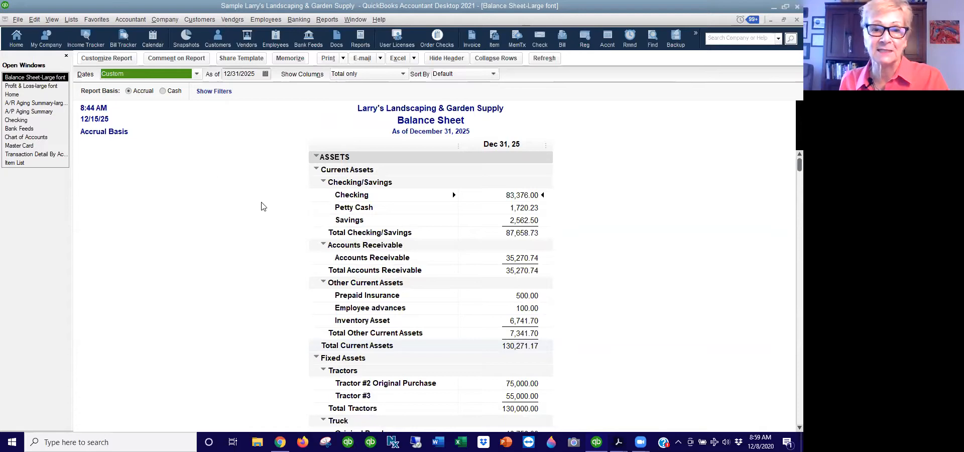
{"action": "left_click", "coordinate": [315, 169]}
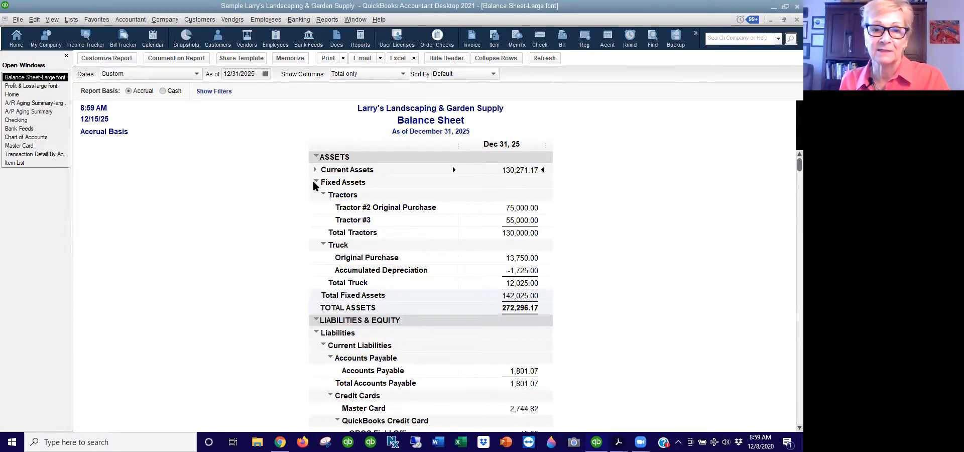
{"action": "left_click", "coordinate": [315, 182]}
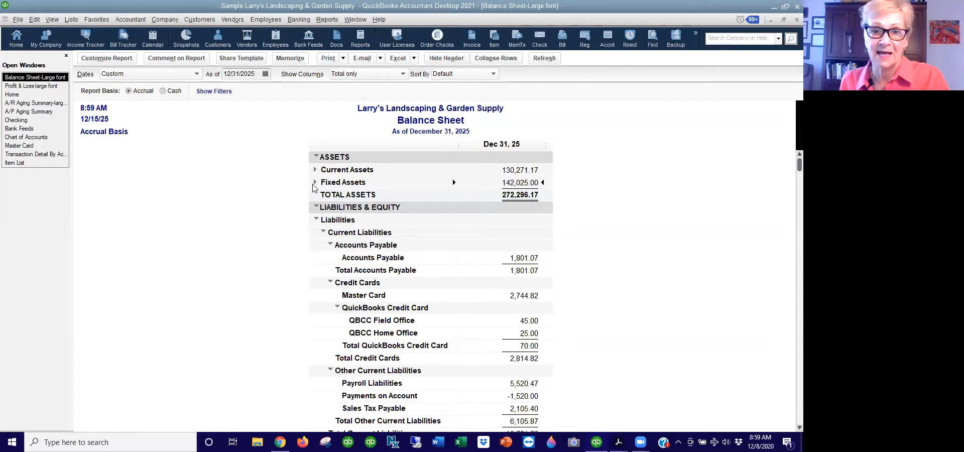
{"action": "left_click", "coordinate": [316, 220]}
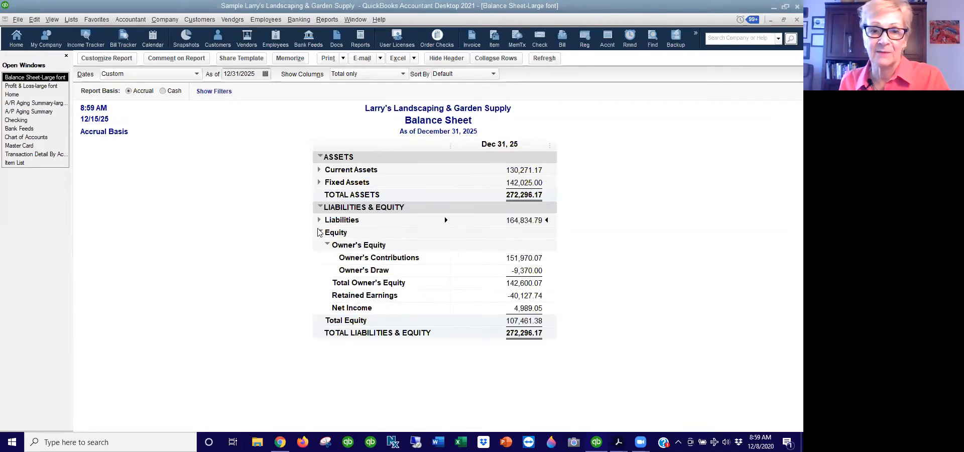
{"action": "left_click", "coordinate": [328, 245]}
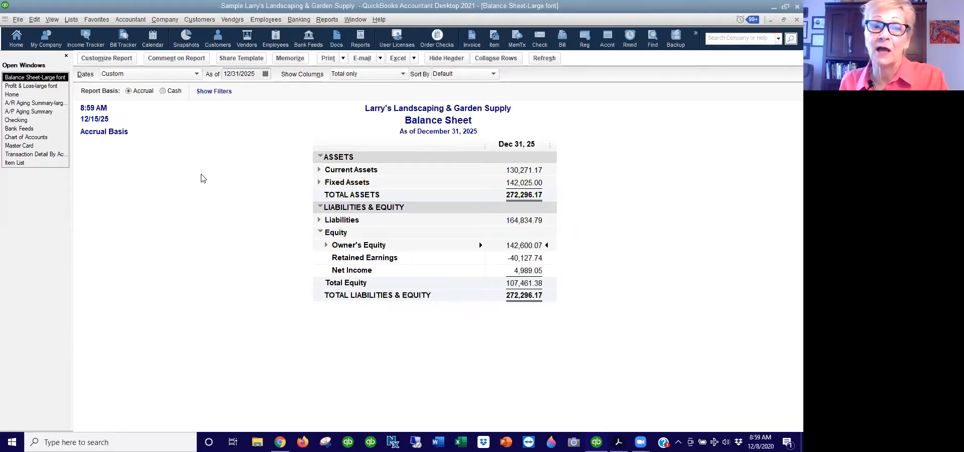
Review the expense accounts in the Chart of Accounts and the expense lines on the Profit & Loss report
{"action": "left_click", "coordinate": [28, 137]}
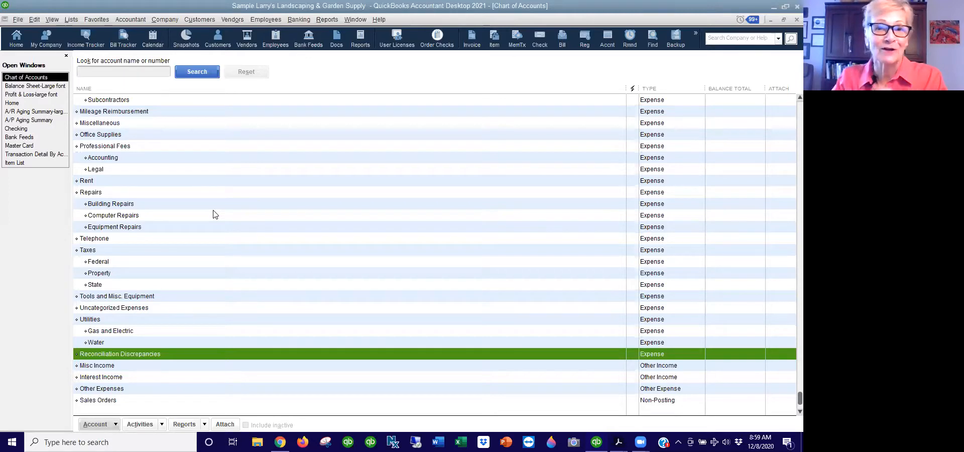
{"action": "scroll", "coordinate": [224, 239], "scroll_direction": "up", "scroll_amount": 15}
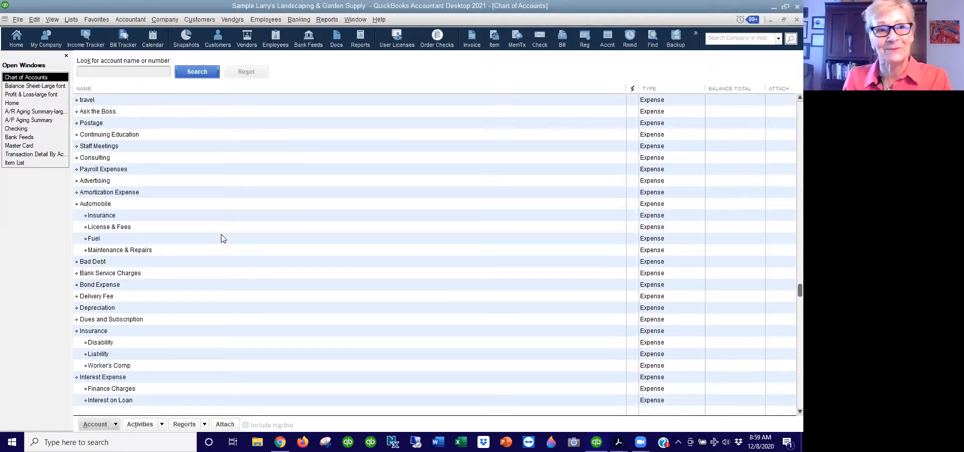
{"action": "left_click", "coordinate": [31, 94]}
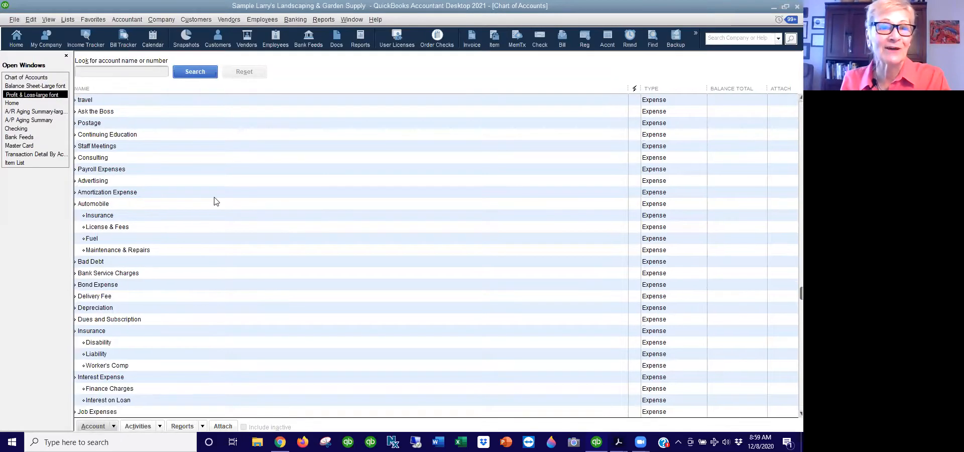
{"action": "scroll", "coordinate": [252, 216], "scroll_direction": "up", "scroll_amount": 2}
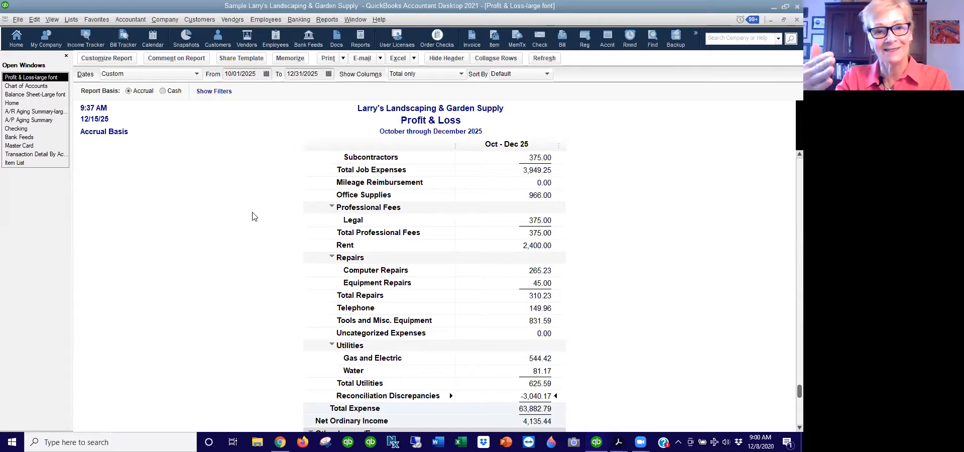
{"action": "scroll", "coordinate": [241, 279], "scroll_direction": "down", "scroll_amount": 2}
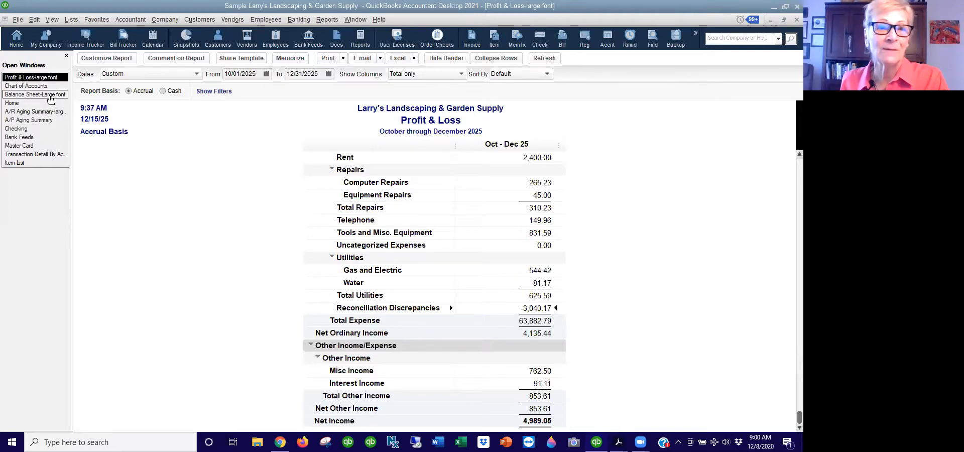
Revisit the Balance Sheet and the Checking register, and return to the home page
{"action": "left_click", "coordinate": [50, 95]}
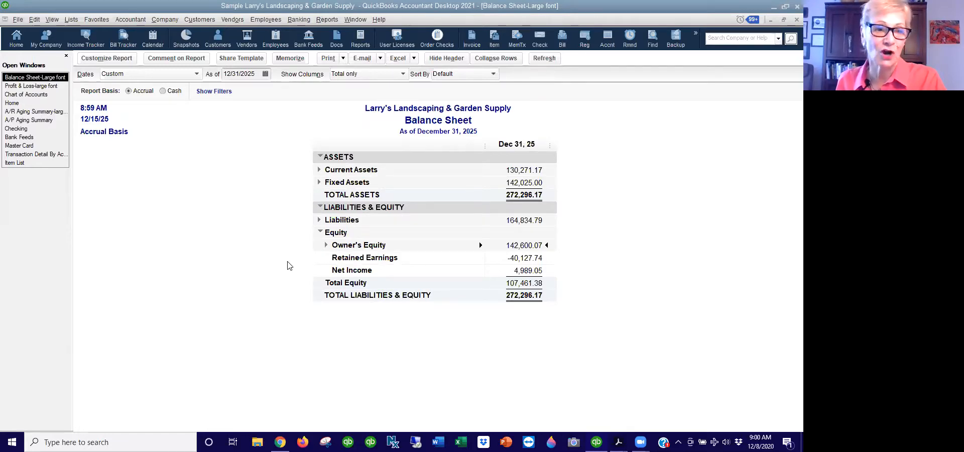
{"action": "left_click", "coordinate": [45, 130]}
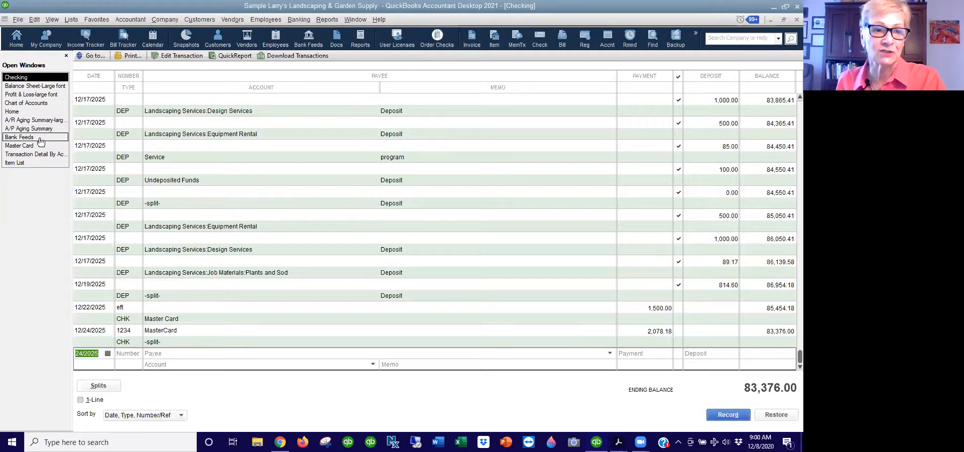
{"action": "left_click", "coordinate": [38, 111]}
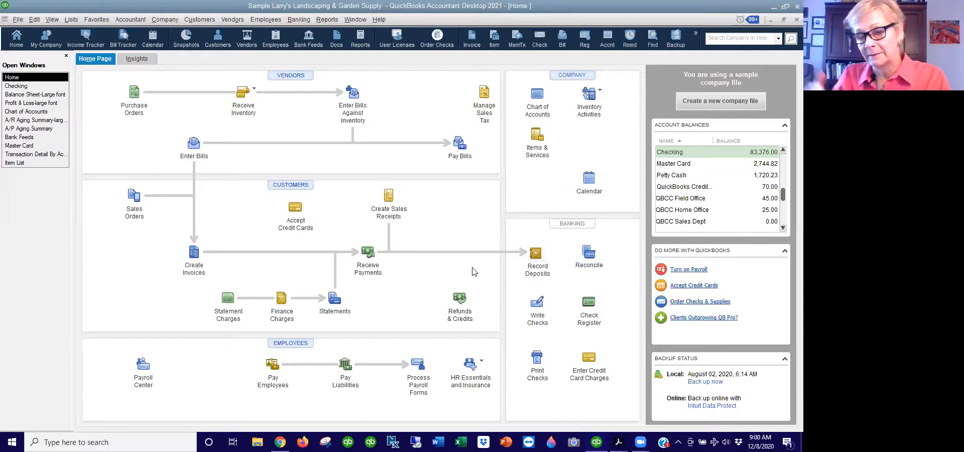
Start a credit card purchase on the Master Card account with Home Depot as the vendor
{"action": "left_click", "coordinate": [589, 360]}
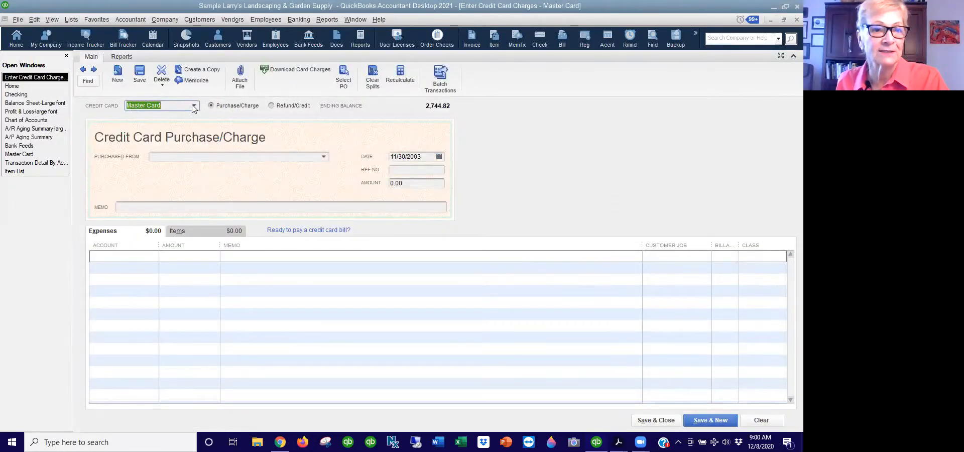
{"action": "left_click", "coordinate": [194, 108]}
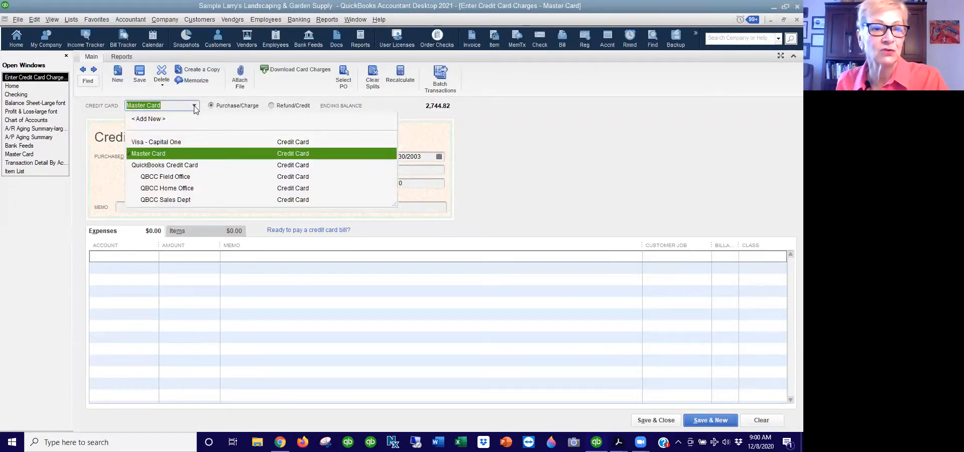
{"action": "left_click", "coordinate": [177, 155]}
{"action": "left_click", "coordinate": [169, 161]}
{"action": "type", "text": "Home Depot"}
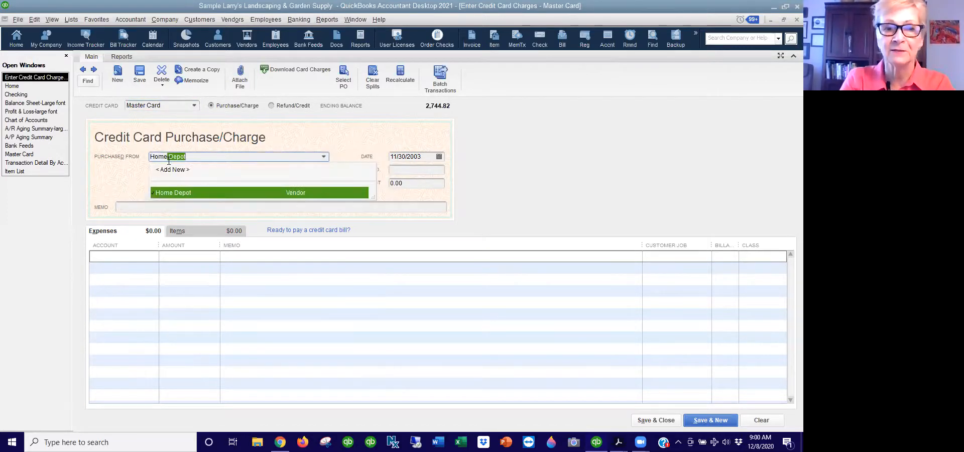
{"action": "key", "text": "Tab"}
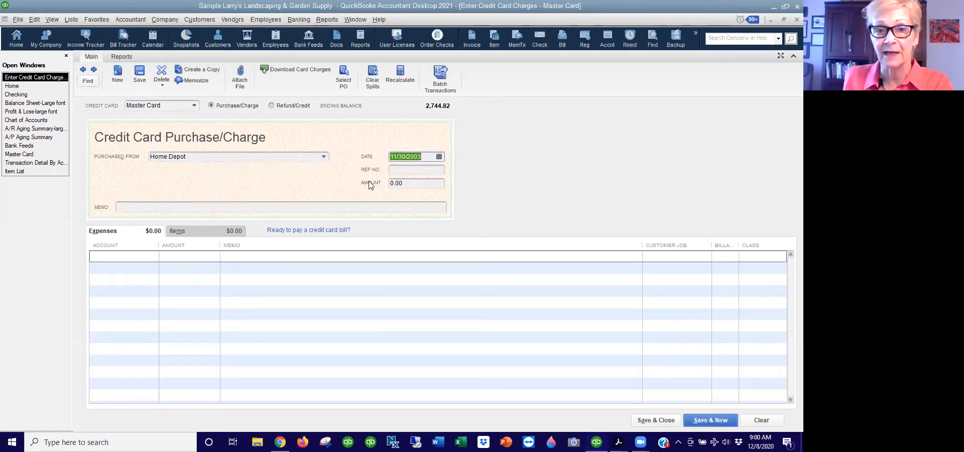
Set the charge amount to 500.00 and assign the expense line to the Job Materials account under Job Expenses
{"action": "left_click", "coordinate": [407, 183]}
{"action": "type", "text": "500."}
{"action": "key", "text": "Tab"}
{"action": "left_click", "coordinate": [136, 257]}
{"action": "type", "text": "Job Expenses"}
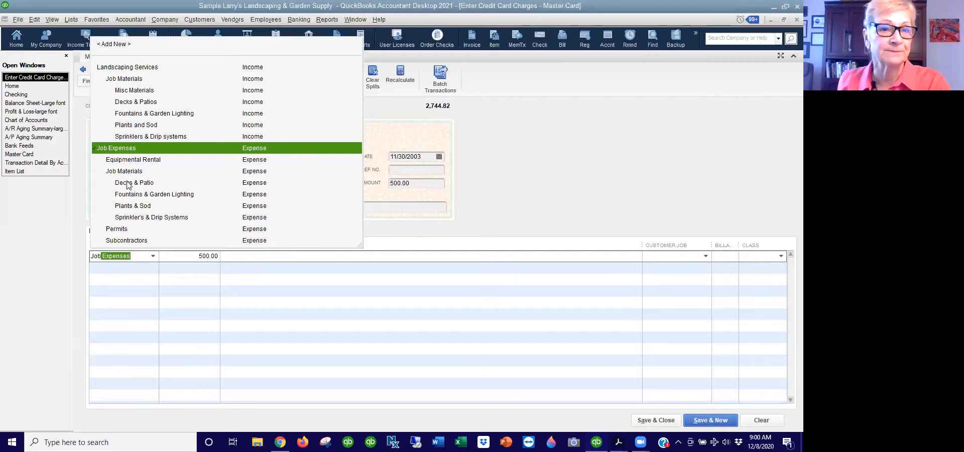
{"action": "left_click", "coordinate": [127, 184]}
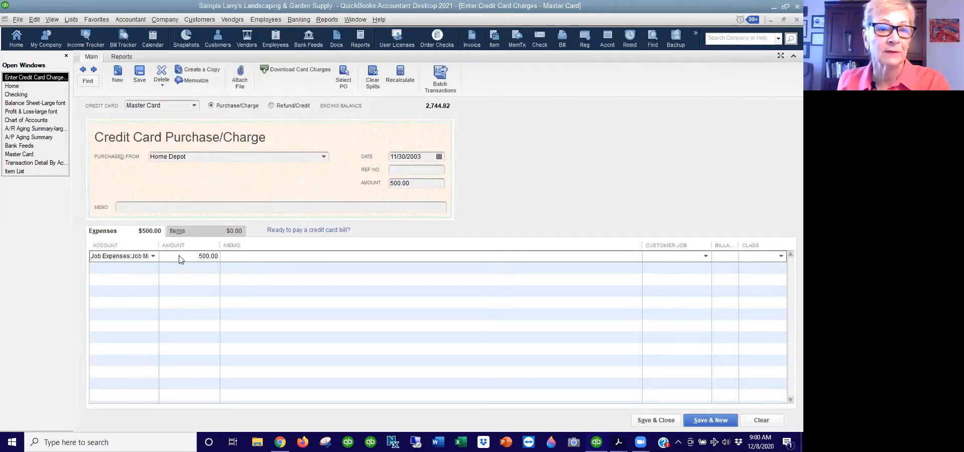
Reassign the Home Depot expense line to the Job Materials income account under Landscaping Services
{"action": "left_click", "coordinate": [153, 255]}
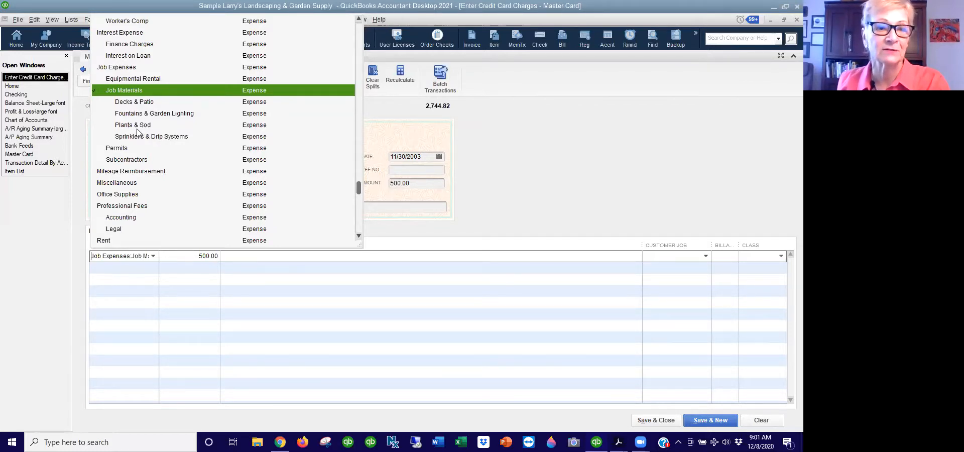
{"action": "scroll", "coordinate": [140, 149], "scroll_direction": "up", "scroll_amount": 2}
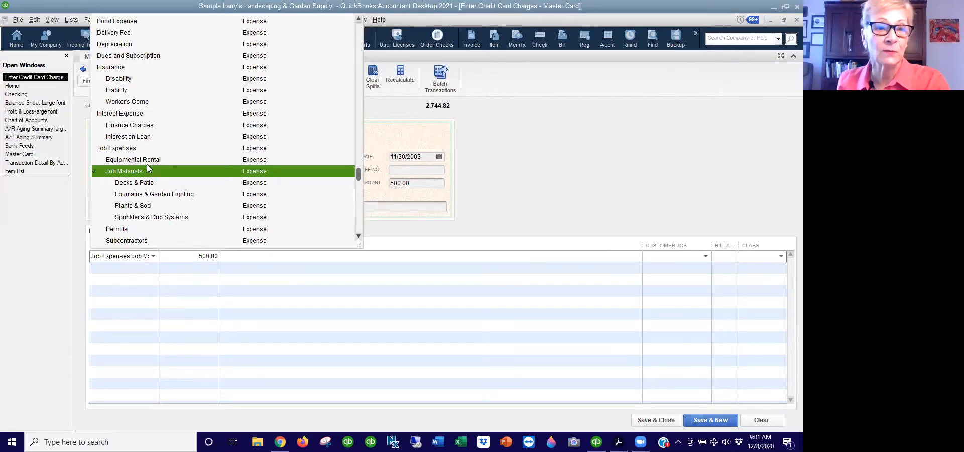
{"action": "left_click", "coordinate": [150, 255]}
{"action": "left_click", "coordinate": [152, 256]}
{"action": "left_click", "coordinate": [152, 256]}
{"action": "left_click", "coordinate": [153, 256]}
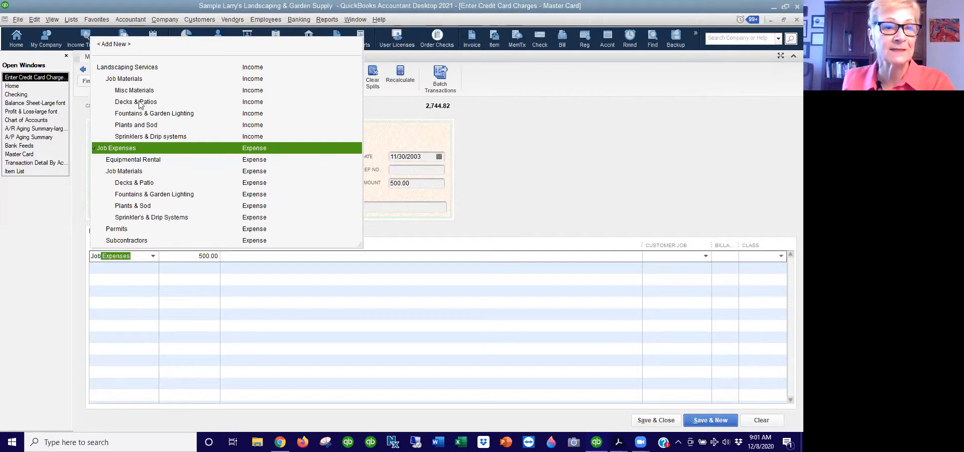
{"action": "left_click", "coordinate": [145, 80]}
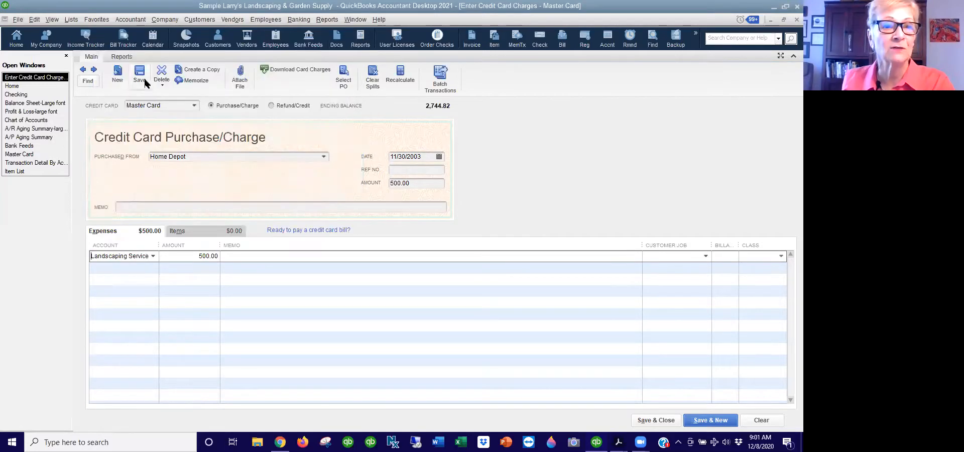
Change the Home Depot expense line's account to the Job Materials expense account under Job Expenses
{"action": "left_click", "coordinate": [153, 256]}
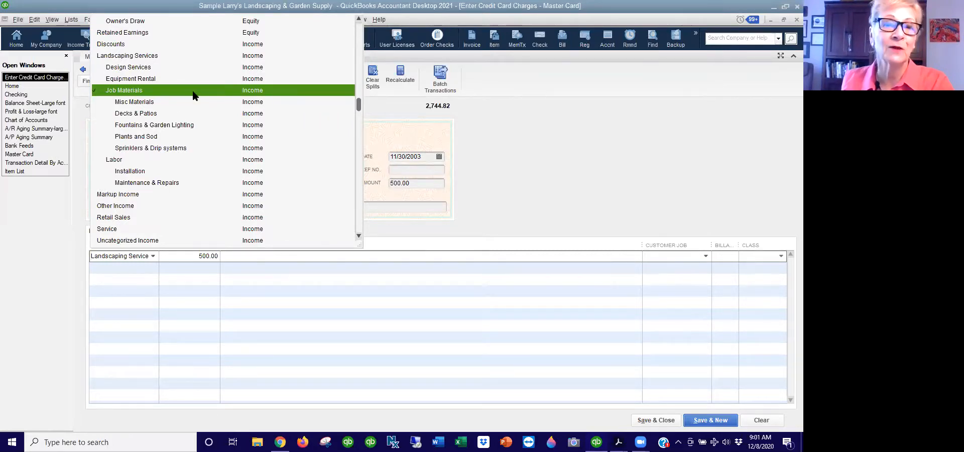
{"action": "scroll", "coordinate": [177, 118], "scroll_direction": "down", "scroll_amount": 5}
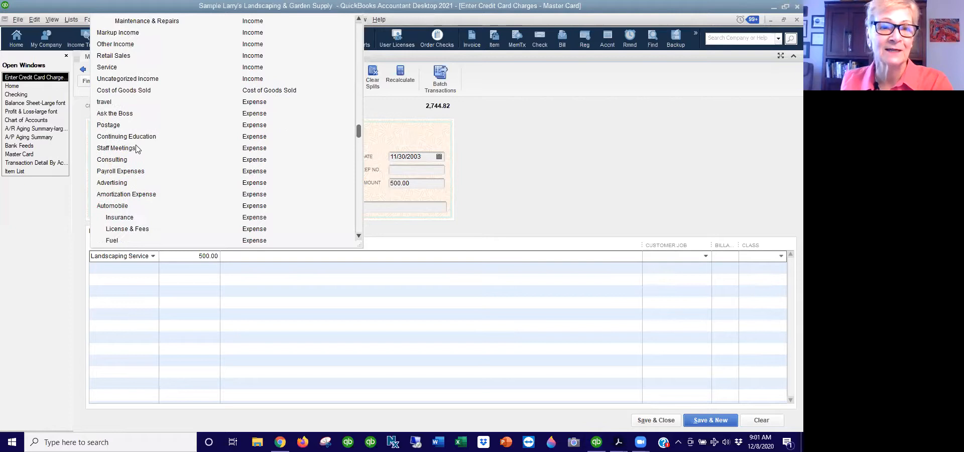
{"action": "scroll", "coordinate": [128, 177], "scroll_direction": "down", "scroll_amount": 2}
{"action": "scroll", "coordinate": [128, 178], "scroll_direction": "down", "scroll_amount": 5}
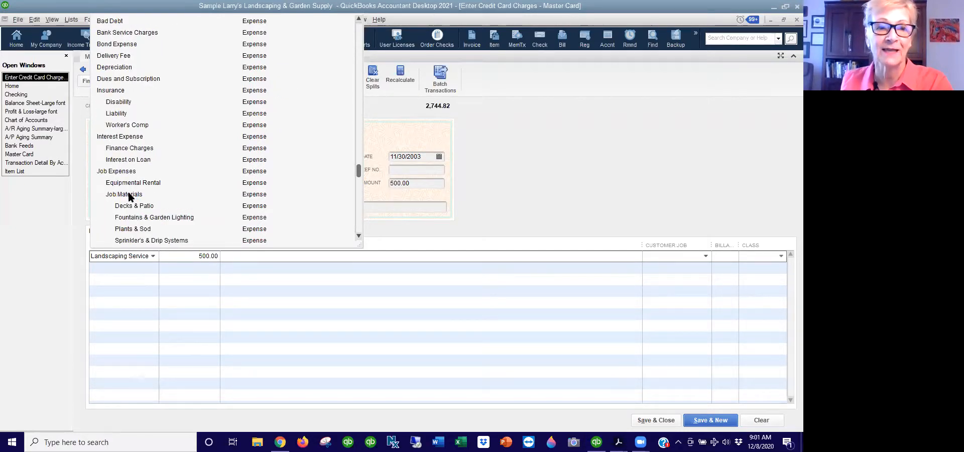
{"action": "left_click", "coordinate": [128, 195]}
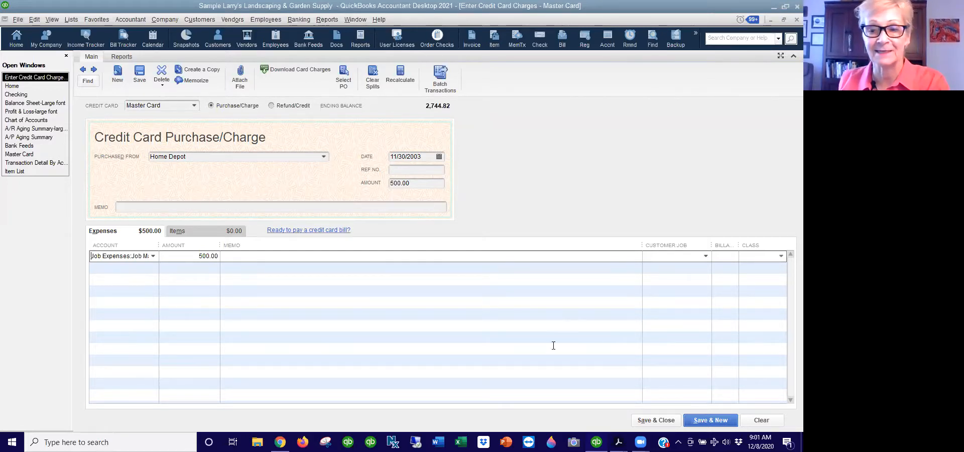
Try to save the Home Depot charge with its 11/30/2003 date
{"action": "left_click", "coordinate": [717, 420]}
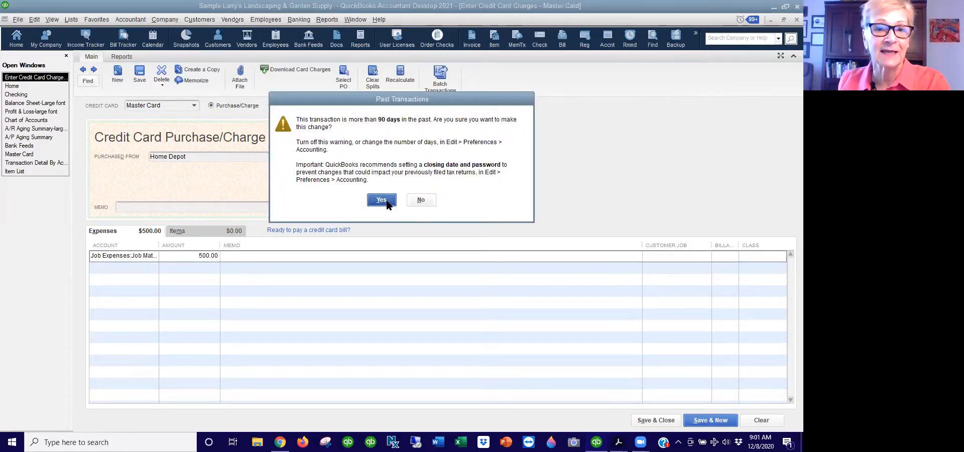
{"action": "left_click", "coordinate": [421, 201]}
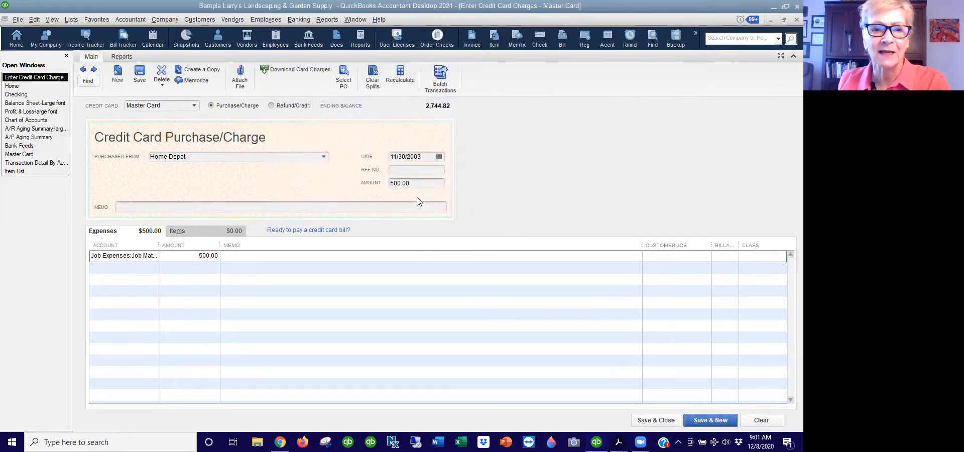
{"action": "left_click", "coordinate": [439, 156]}
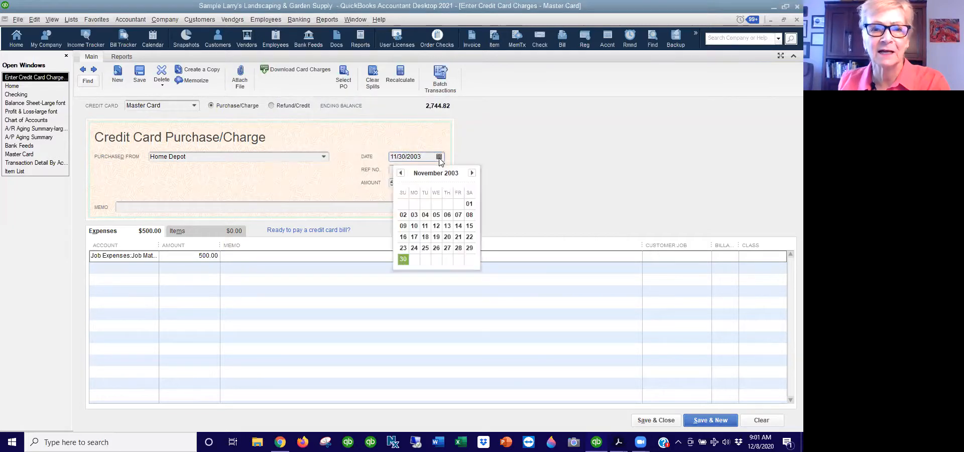
{"action": "left_click", "coordinate": [430, 156]}
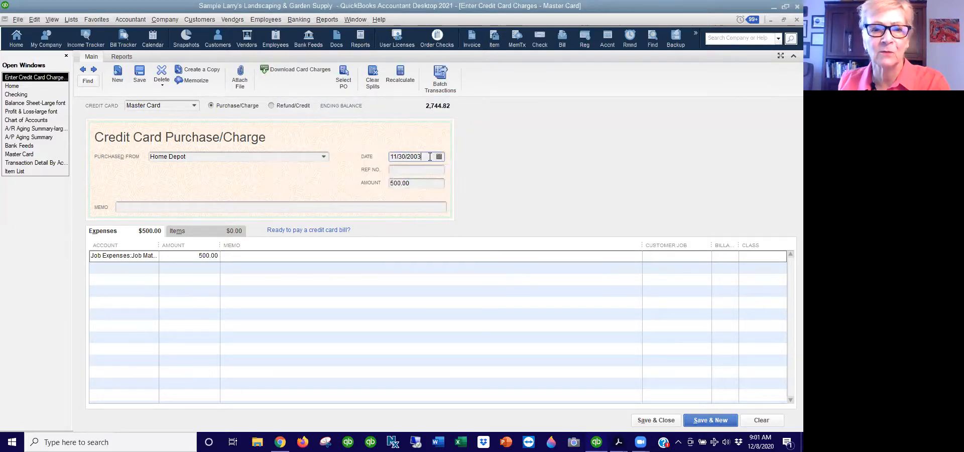
Set the Home Depot charge's date to 12/18/2025 and save it, continuing with a blank charge
{"action": "left_click", "coordinate": [33, 104]}
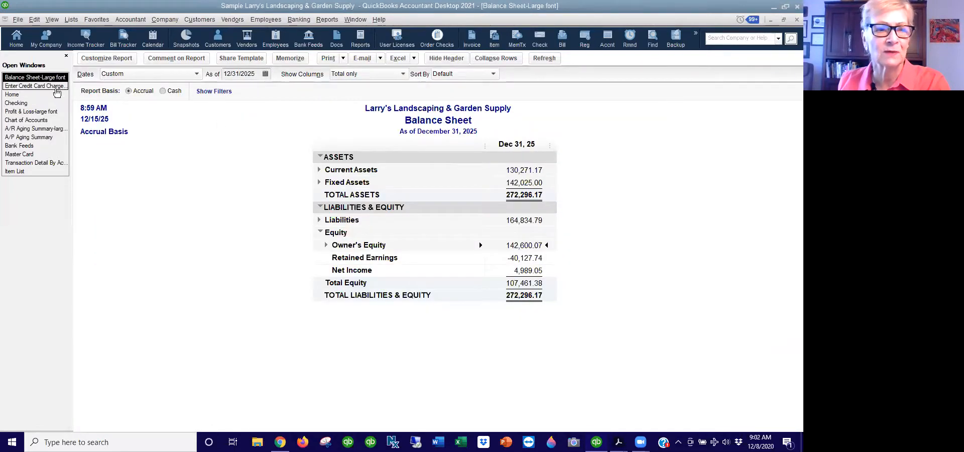
{"action": "left_click", "coordinate": [35, 86]}
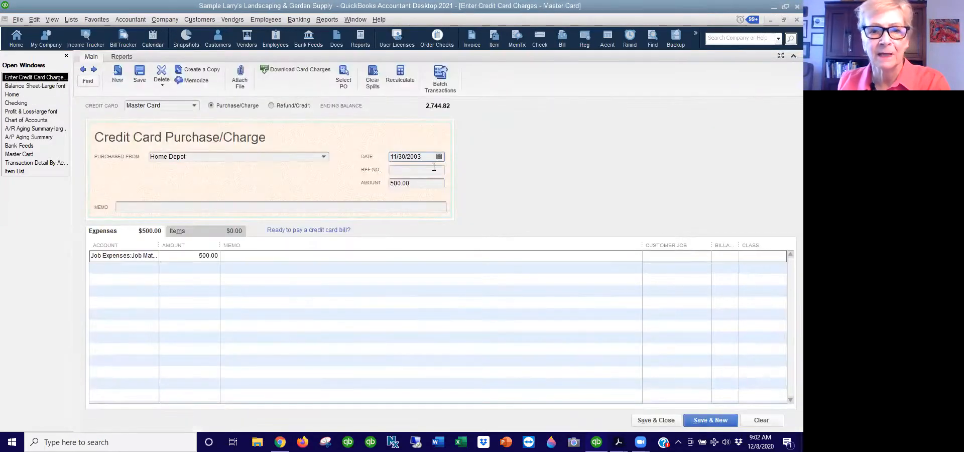
{"action": "left_click_drag", "start_coordinate": [421, 157], "coordinate": [413, 157]}
{"action": "type", "text": "25"}
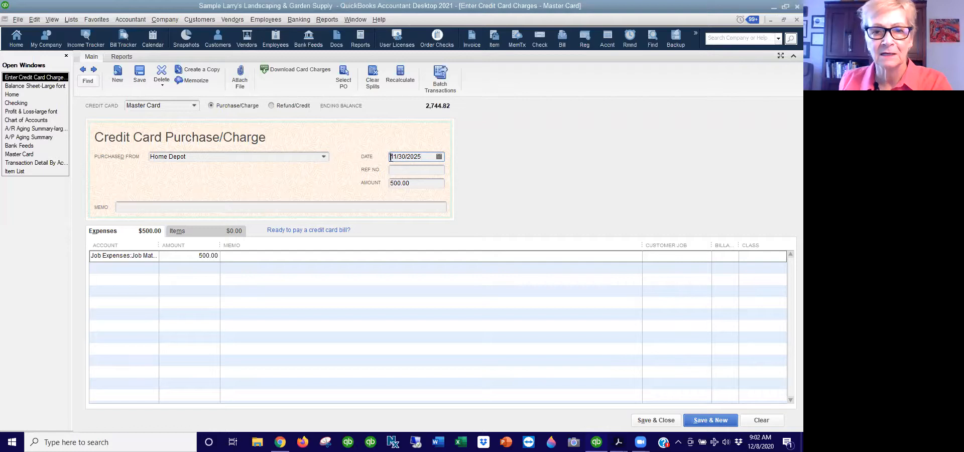
{"action": "left_click_drag", "start_coordinate": [403, 156], "coordinate": [386, 157]}
{"action": "type", "text": "12"}
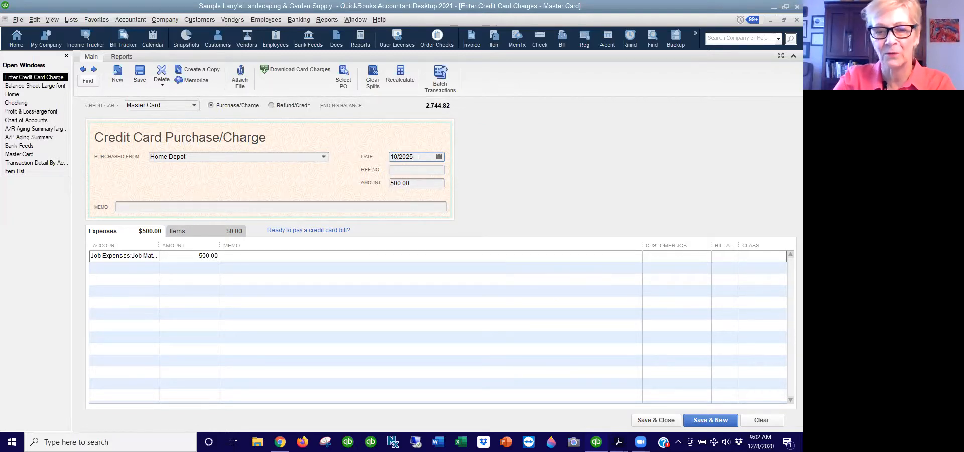
{"action": "key", "text": "Delete"}
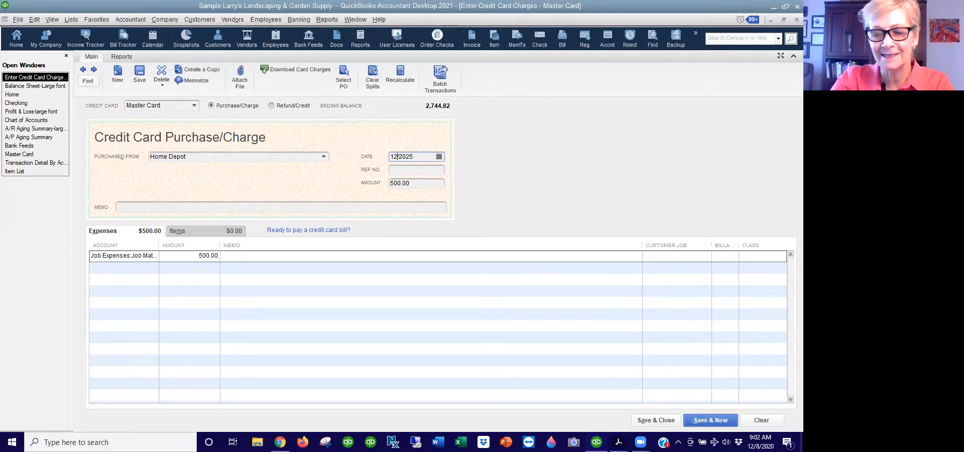
{"action": "type", "text": "18"}
{"action": "key", "text": "Tab"}
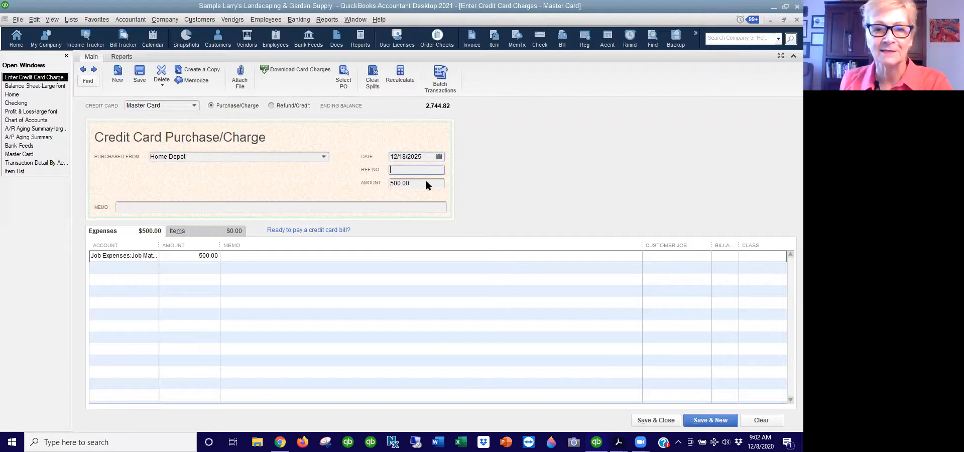
{"action": "left_click", "coordinate": [696, 422]}
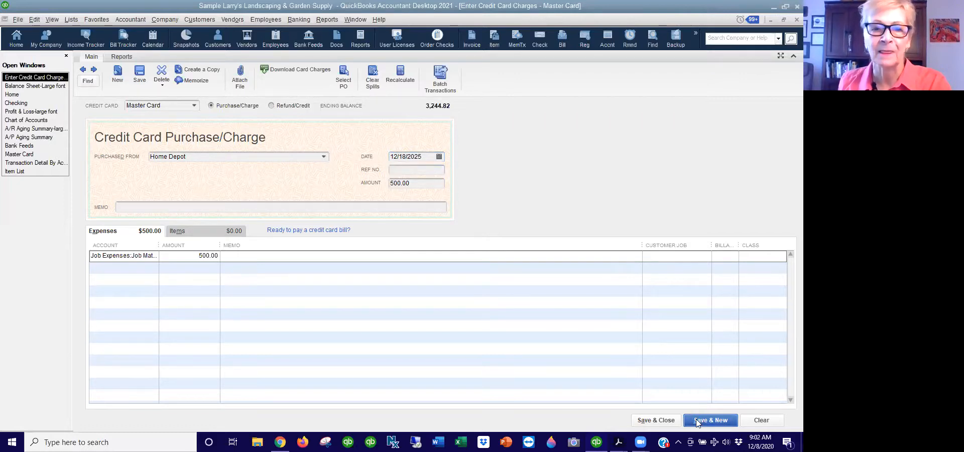
Enter a 58.00 credit card charge from Pizza Hut and save it, continuing with a blank charge
{"action": "left_click", "coordinate": [264, 157]}
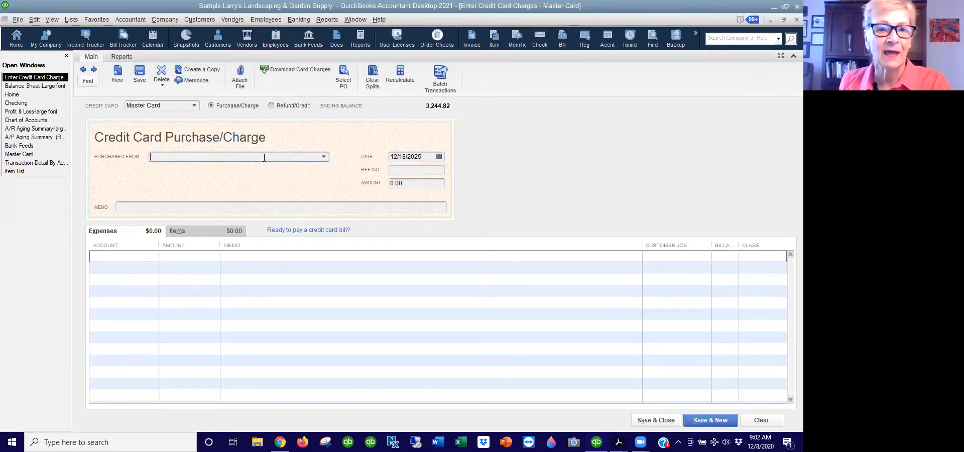
{"action": "type", "text": "Pizza Hut"}
{"action": "key", "text": "Tab"}
{"action": "left_click", "coordinate": [427, 184]}
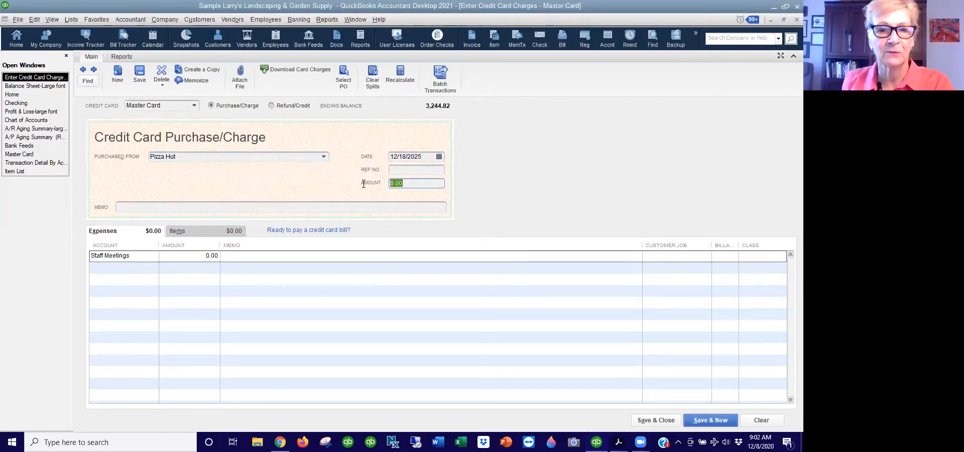
{"action": "type", "text": "58"}
{"action": "key", "text": "Tab"}
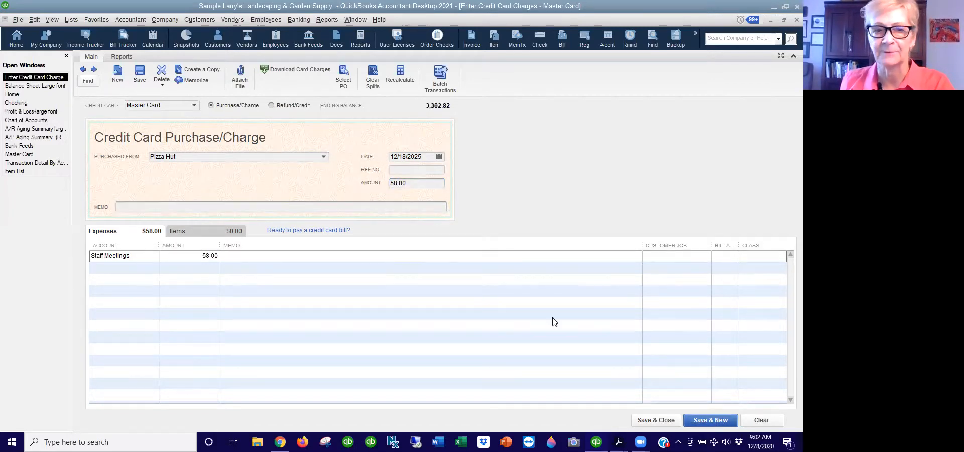
{"action": "key", "text": "alt+s"}
Enter "office depost" as the payee of the new charge and quick-add it to the name list as a vendor
{"action": "left_click", "coordinate": [324, 158]}
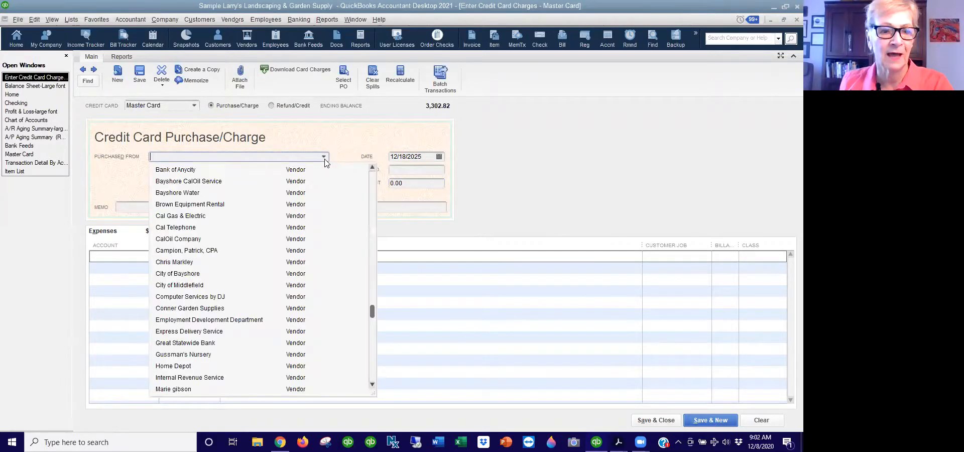
{"action": "type", "text": "office depost"}
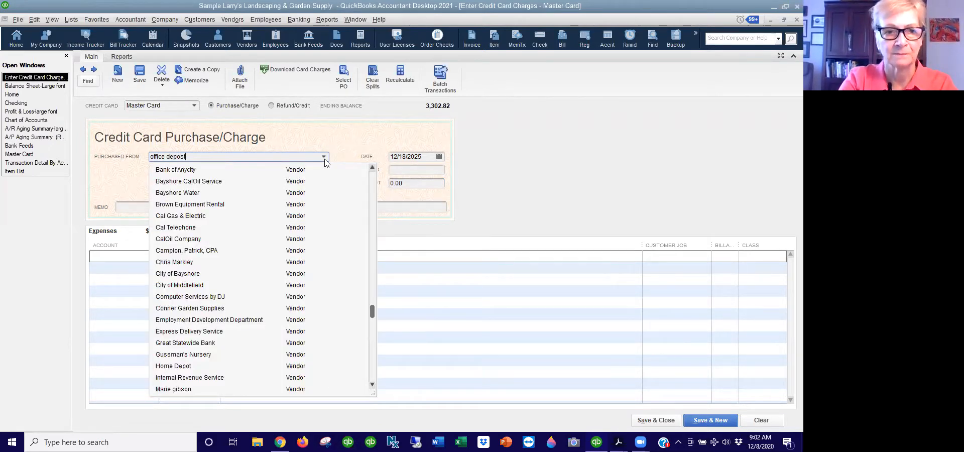
{"action": "key", "text": "Tab"}
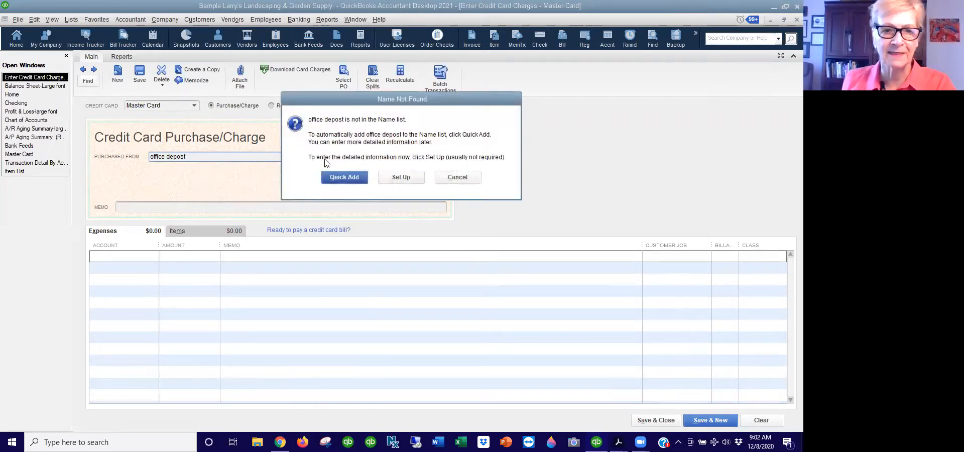
{"action": "left_click", "coordinate": [353, 181]}
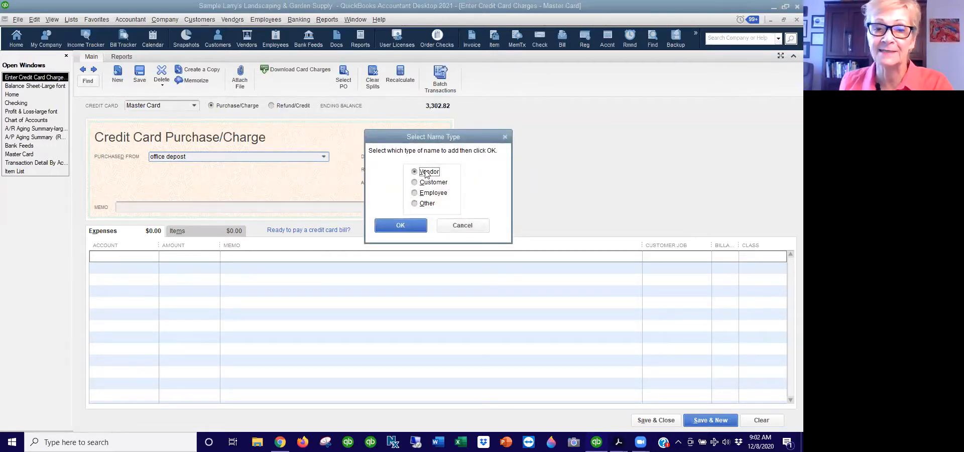
{"action": "left_click", "coordinate": [406, 224]}
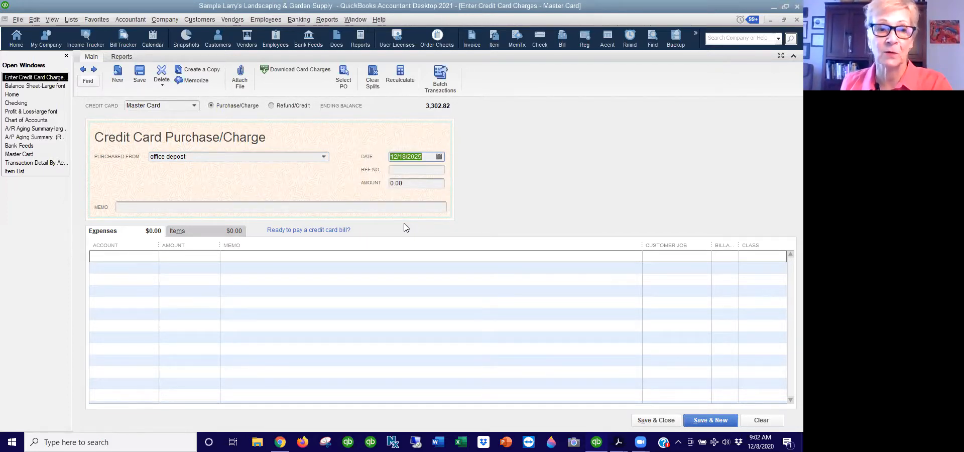
Set the "office depost" charge's amount to 500.00 and assign its expense line to the Office Supplies account
{"action": "key", "text": "Tab"}
{"action": "key", "text": "Tab"}
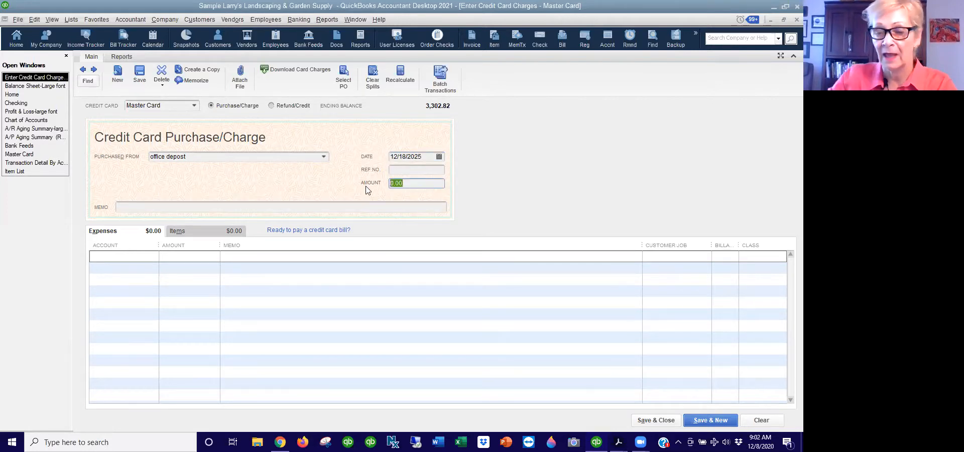
{"action": "type", "text": "500"}
{"action": "key", "text": "Tab"}
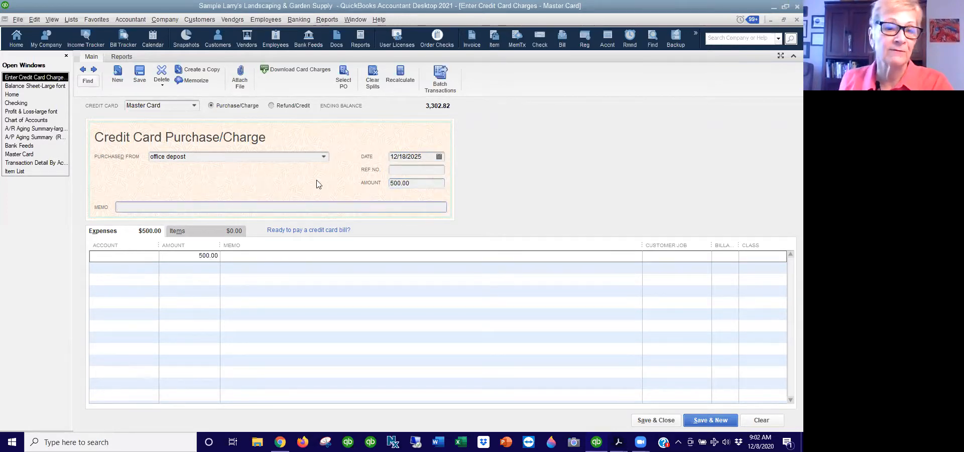
{"action": "left_click", "coordinate": [153, 255]}
{"action": "left_click", "coordinate": [152, 257]}
{"action": "left_click", "coordinate": [152, 257]}
{"action": "type", "text": "Office Supplies"}
{"action": "key", "text": "Tab"}
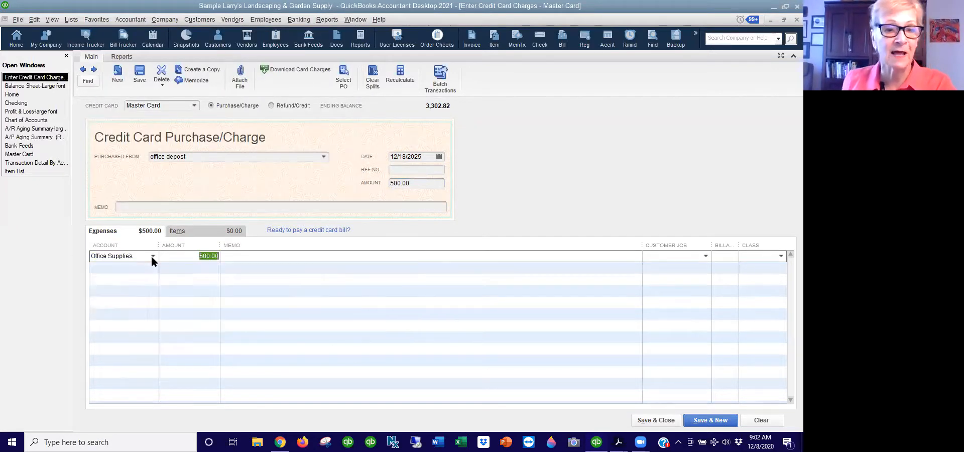
Begin adding a new account of the Fixed Asset type from the "office depost" charge's second expense line
{"action": "left_click", "coordinate": [153, 270]}
{"action": "left_click", "coordinate": [153, 267]}
{"action": "scroll", "coordinate": [148, 252], "scroll_direction": "up", "scroll_amount": 15}
{"action": "scroll", "coordinate": [142, 219], "scroll_direction": "up", "scroll_amount": 10}
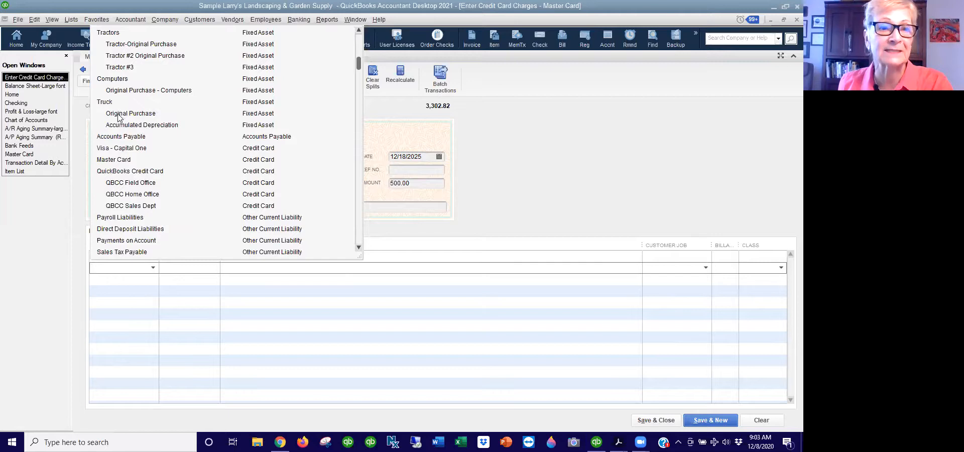
{"action": "scroll", "coordinate": [119, 117], "scroll_direction": "up", "scroll_amount": 3}
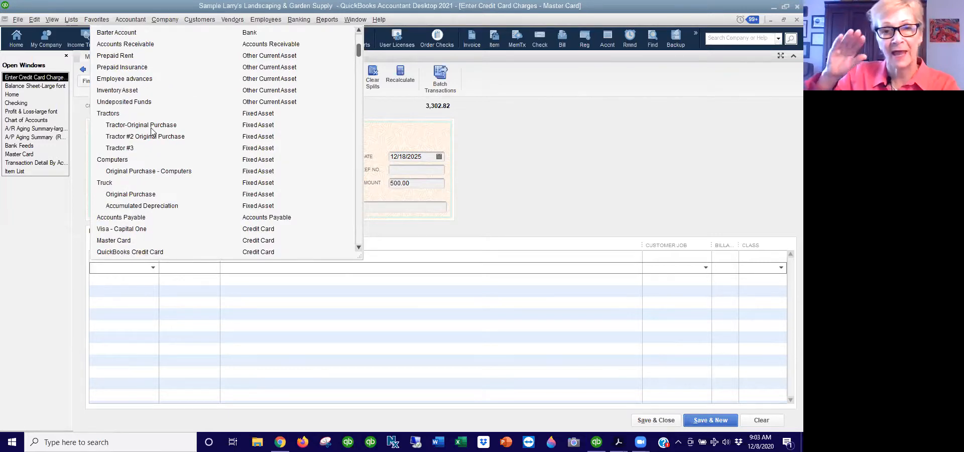
{"action": "scroll", "coordinate": [148, 127], "scroll_direction": "up", "scroll_amount": 2}
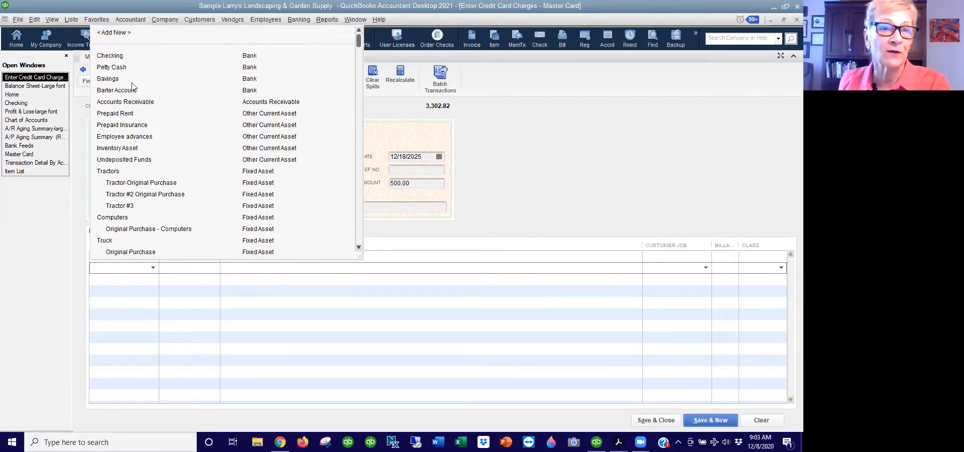
{"action": "left_click", "coordinate": [125, 35]}
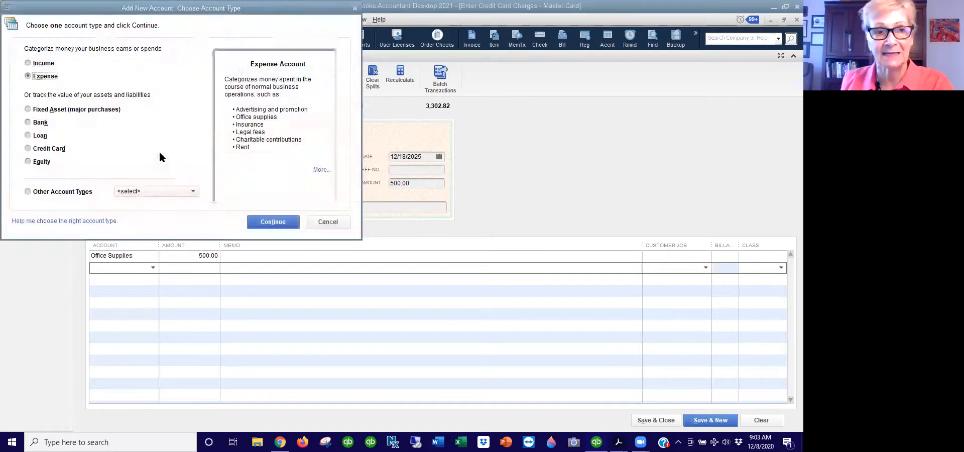
{"action": "left_click", "coordinate": [27, 110]}
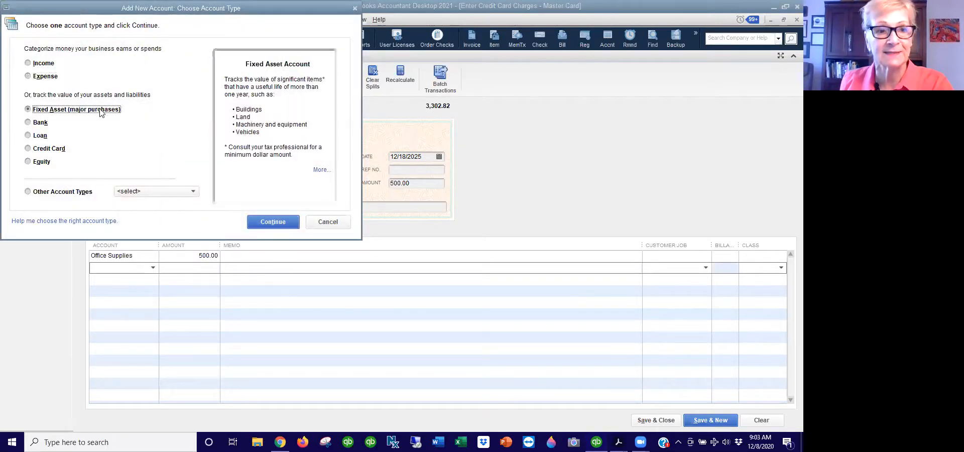
{"action": "left_click", "coordinate": [276, 219]}
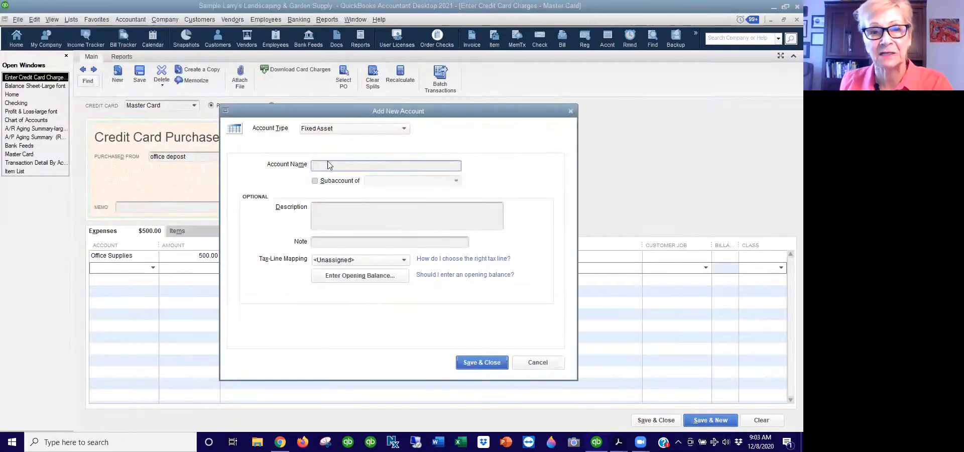
Name the new fixed asset account "New Printer xmas" and save it to the second expense line
{"action": "type", "text": "New "}
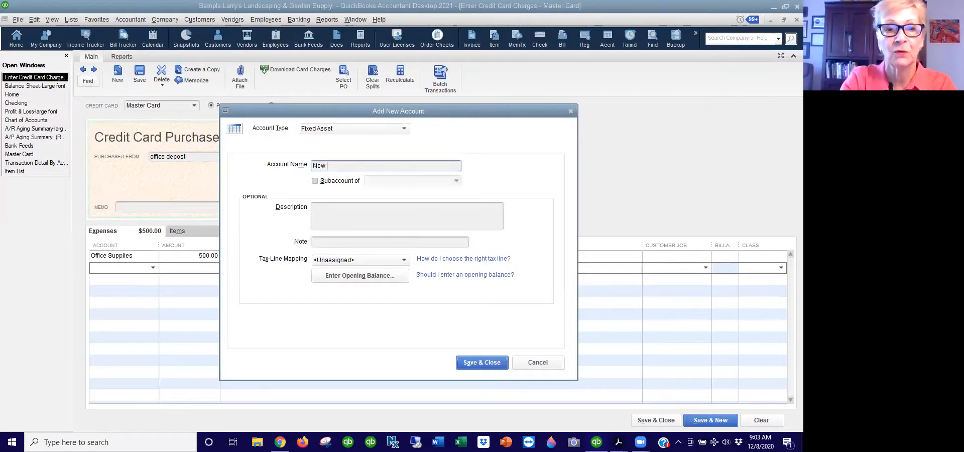
{"action": "type", "text": "Printewr"}
{"action": "key", "text": "BackSpace"}
{"action": "type", "text": "r xmas"}
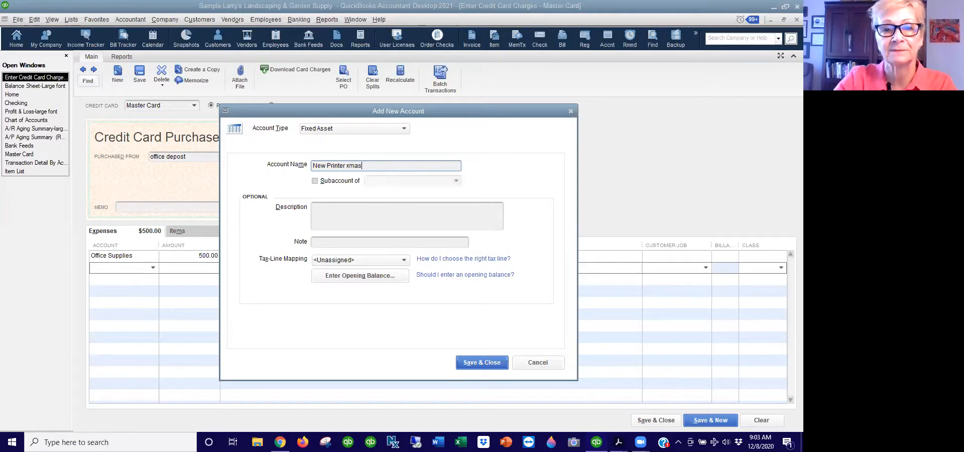
{"action": "right_click", "coordinate": [322, 167]}
{"action": "left_click", "coordinate": [494, 362]}
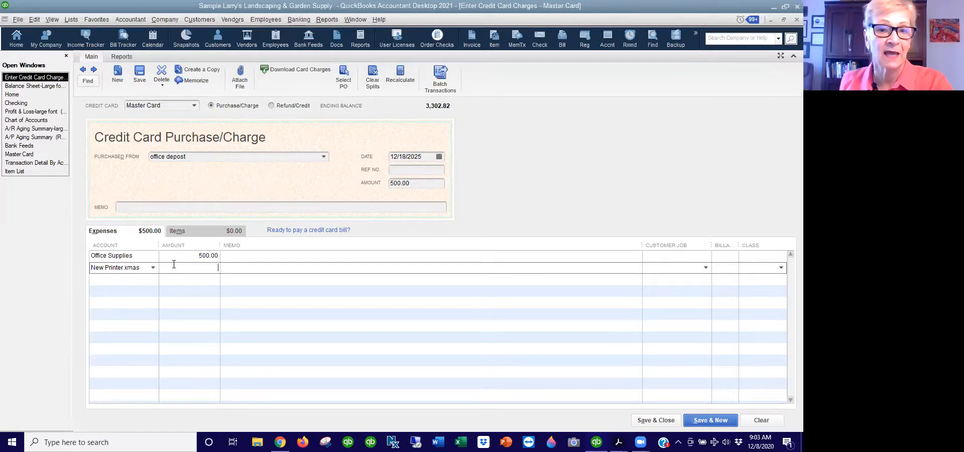
Split the charge into 100.00 for Office Supplies and 400.00 for New Printer xmas, and save it, continuing with a blank charge
{"action": "left_click", "coordinate": [193, 257]}
{"action": "type", "text": "1"}
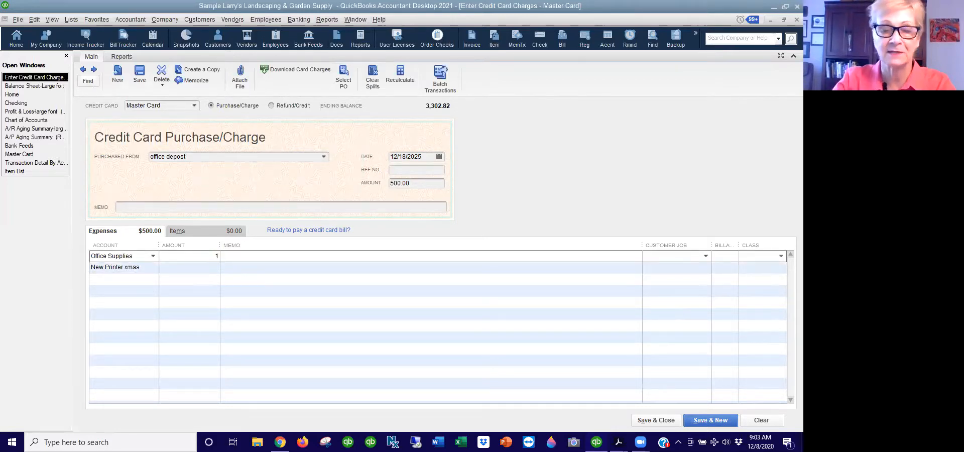
{"action": "type", "text": "00"}
{"action": "key", "text": "Down"}
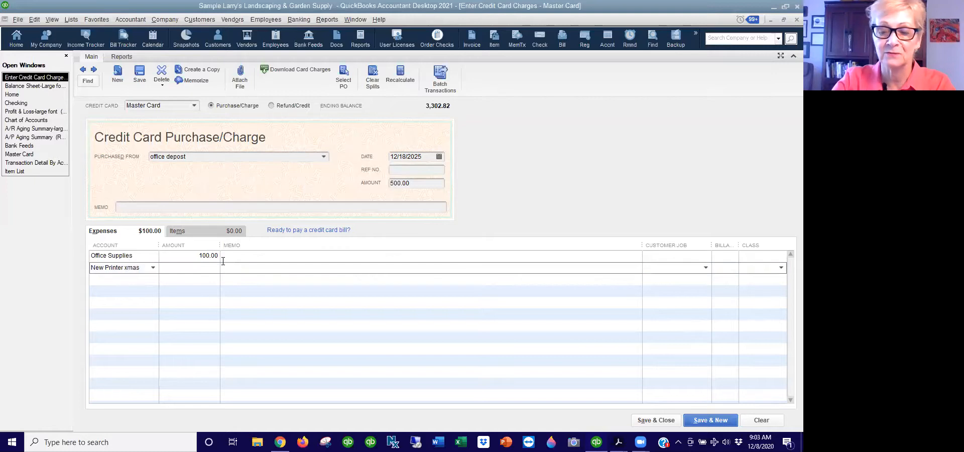
{"action": "type", "text": "400.00"}
{"action": "key", "text": "Tab"}
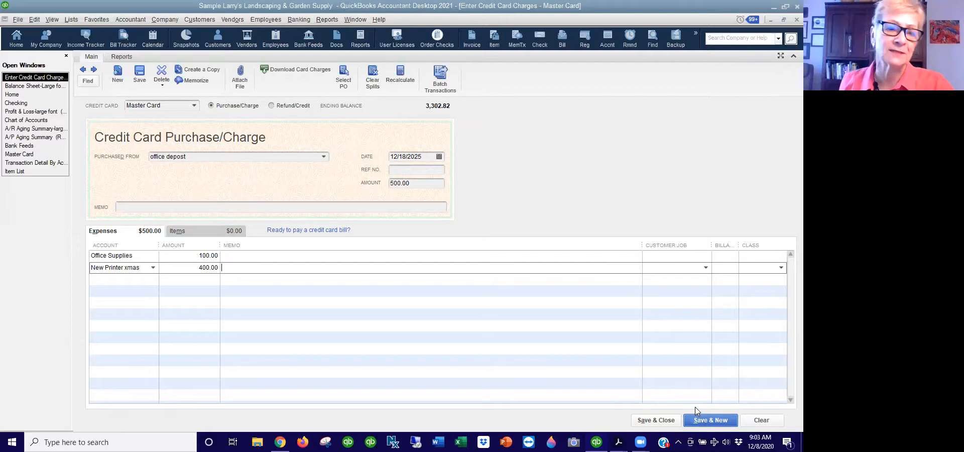
{"action": "left_click", "coordinate": [713, 419]}
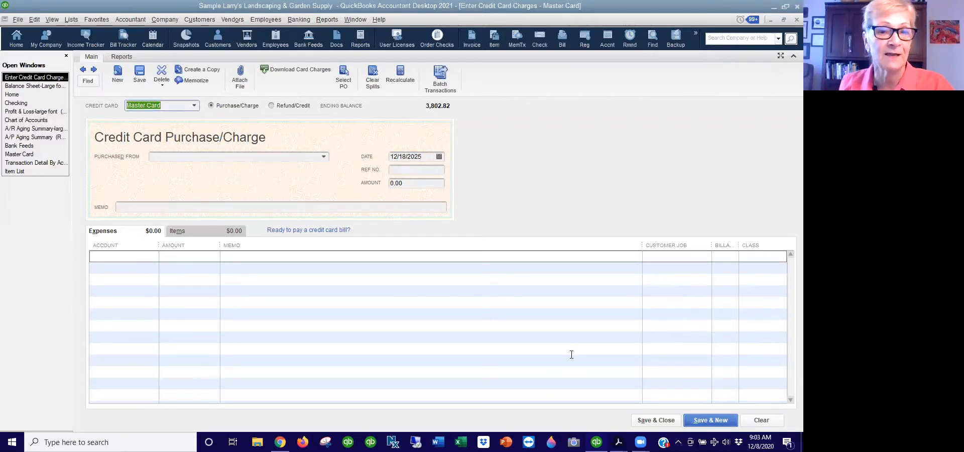
Enter a 333.00 credit card charge from Brown Equipment Rental and assign its expense line to the Adam's Candy Shop customer job
{"action": "left_click", "coordinate": [324, 157]}
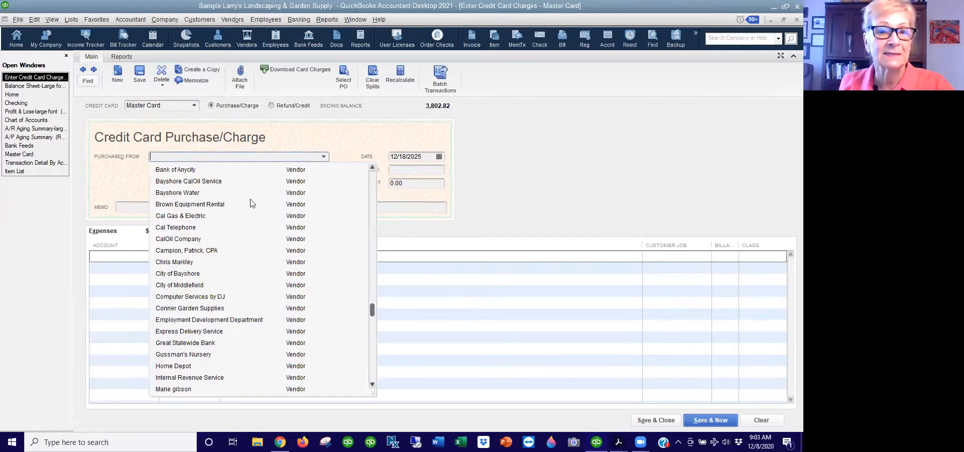
{"action": "left_click", "coordinate": [217, 204]}
{"action": "left_click", "coordinate": [389, 186]}
{"action": "type", "text": "333."}
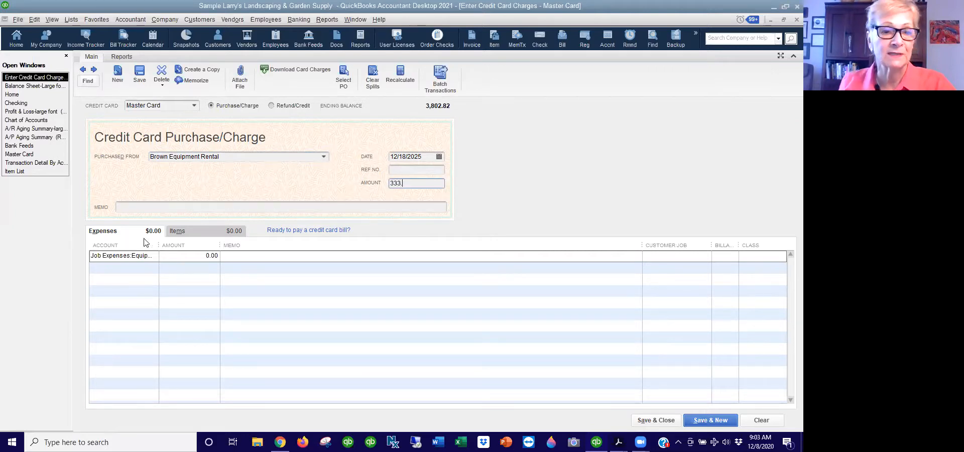
{"action": "left_click", "coordinate": [215, 257]}
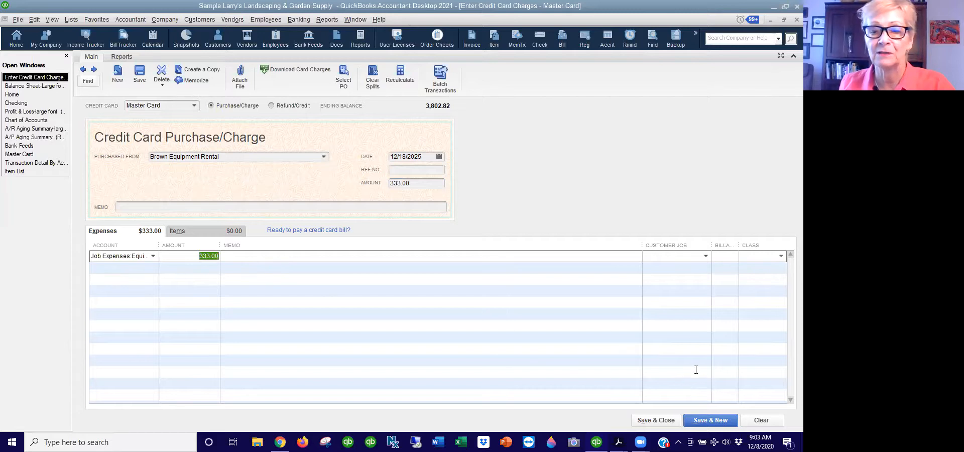
{"action": "left_click", "coordinate": [674, 257]}
{"action": "left_click", "coordinate": [705, 257]}
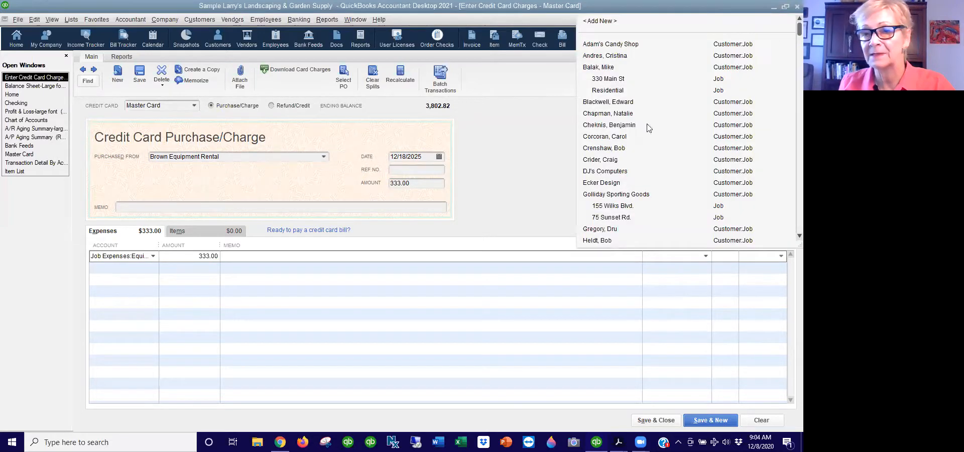
{"action": "left_click", "coordinate": [624, 43]}
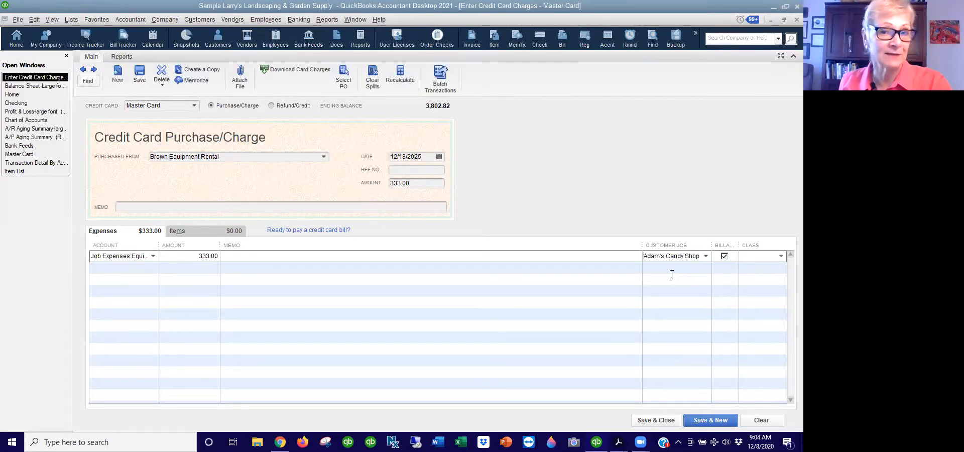
Save and close the Brown Equipment Rental charge and bring up the Master Card register to review the recorded charges
{"action": "left_click", "coordinate": [675, 422]}
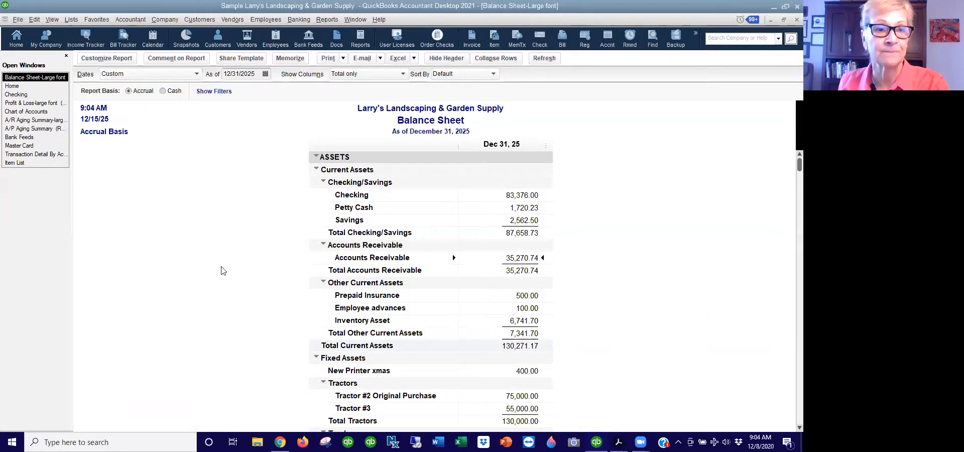
{"action": "left_click", "coordinate": [31, 146]}
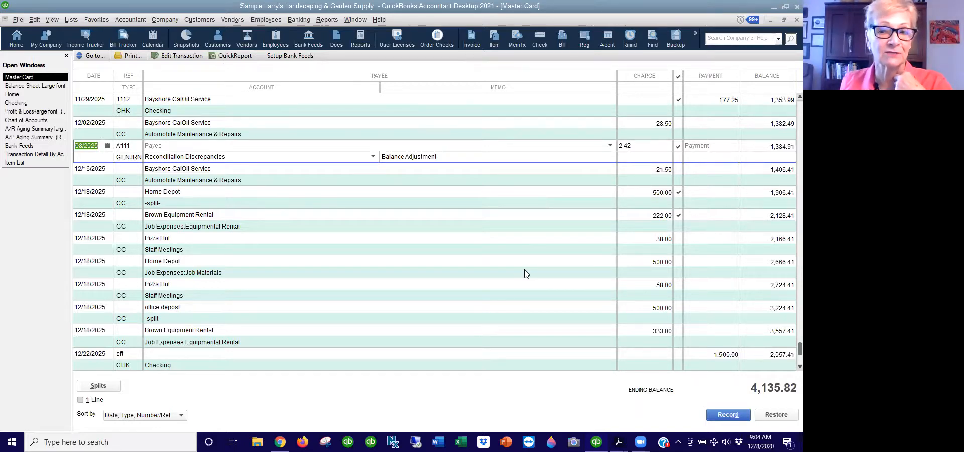
Switch to QuickBooks Online in Chrome and look through the sample company's A/R Aging Summary report
{"action": "left_click", "coordinate": [280, 442]}
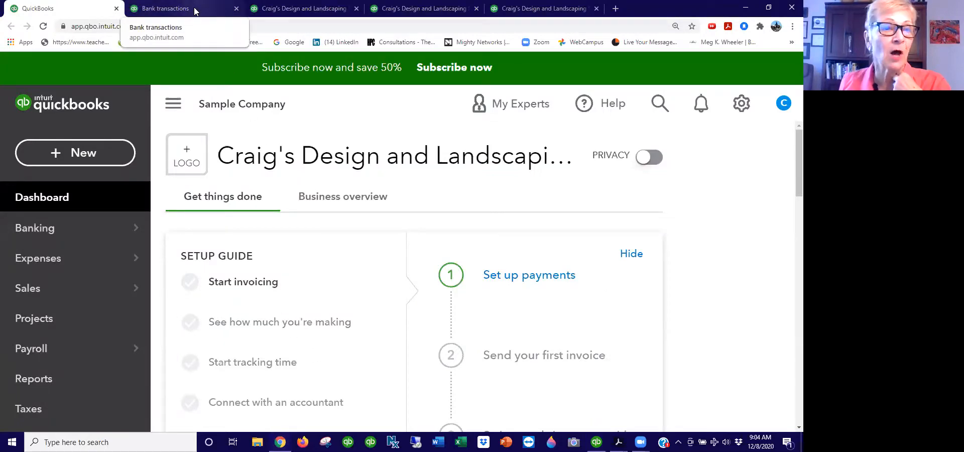
{"action": "left_click", "coordinate": [295, 10]}
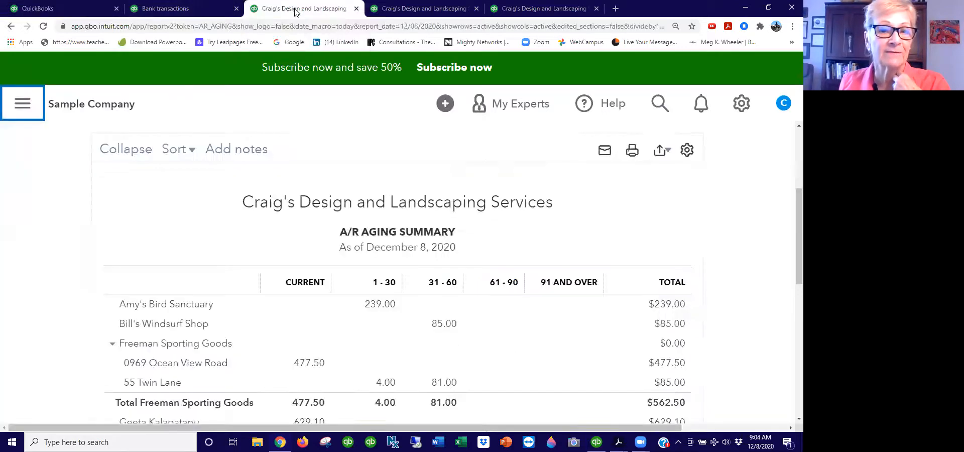
{"action": "scroll", "coordinate": [231, 166], "scroll_direction": "down", "scroll_amount": 3}
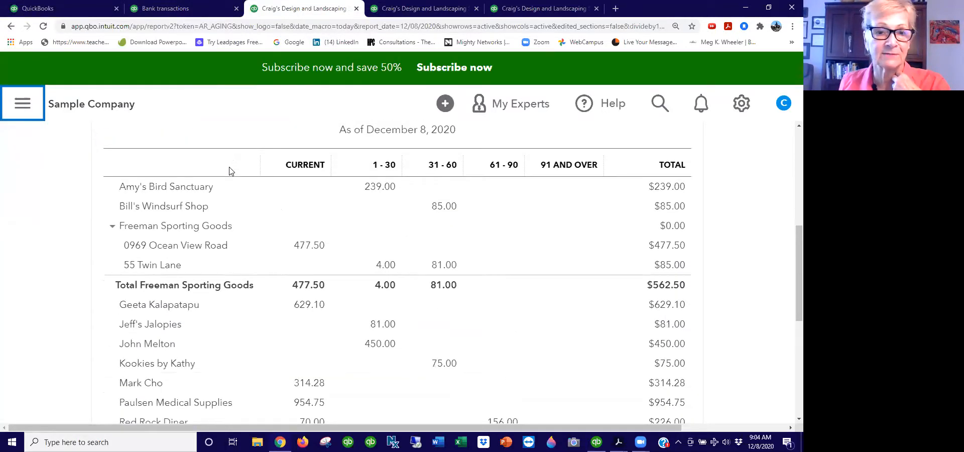
{"action": "scroll", "coordinate": [221, 192], "scroll_direction": "down", "scroll_amount": 5}
{"action": "scroll", "coordinate": [221, 193], "scroll_direction": "up", "scroll_amount": 10}
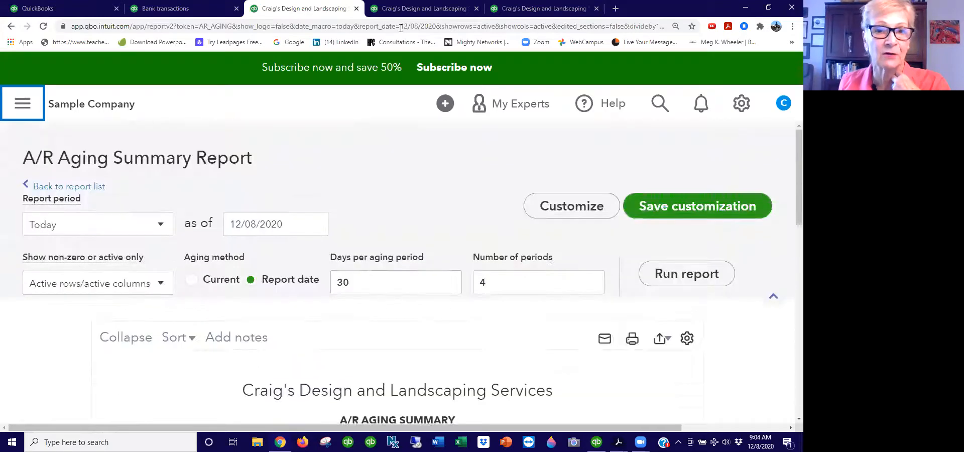
Examine the Balance Sheet report down to the Mastercard balance under current liabilities
{"action": "left_click", "coordinate": [408, 10]}
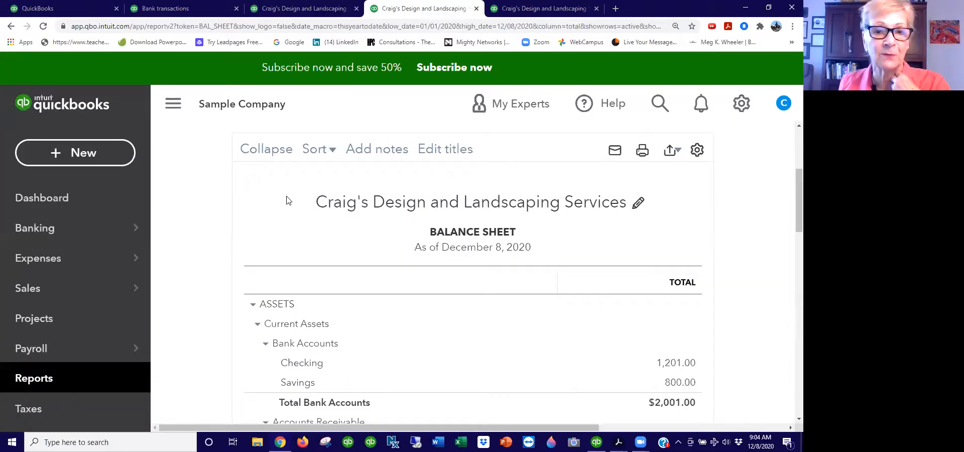
{"action": "scroll", "coordinate": [285, 199], "scroll_direction": "down", "scroll_amount": 8}
{"action": "scroll", "coordinate": [284, 196], "scroll_direction": "down", "scroll_amount": 2}
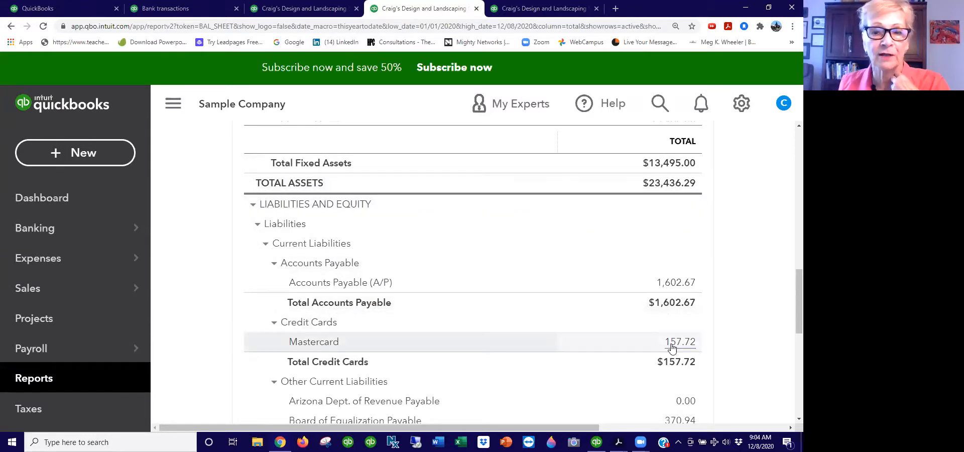
Review the Profit and Loss report from income through cost of goods sold and expenses to net income
{"action": "left_click", "coordinate": [538, 12]}
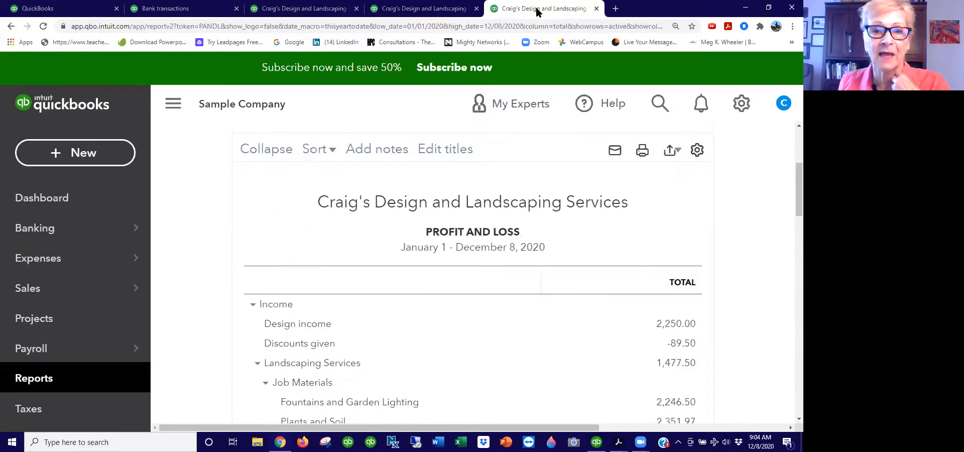
{"action": "scroll", "coordinate": [477, 177], "scroll_direction": "down", "scroll_amount": 2}
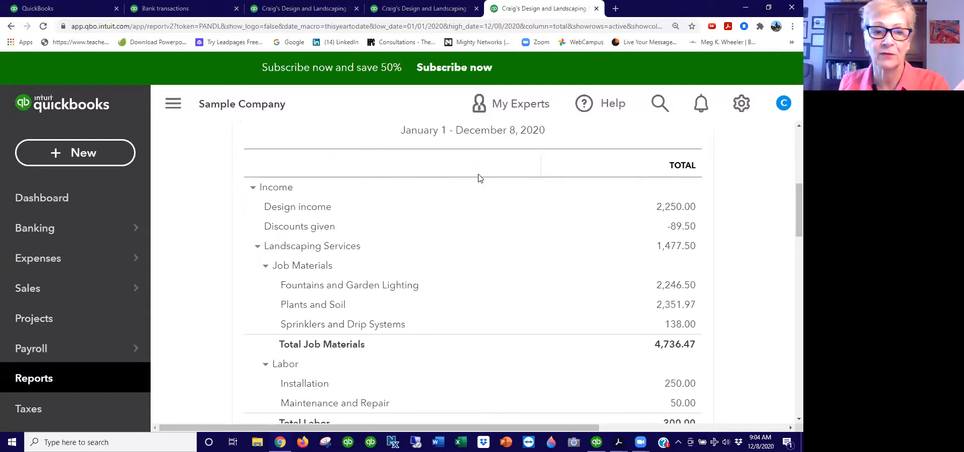
{"action": "scroll", "coordinate": [477, 177], "scroll_direction": "down", "scroll_amount": 2}
{"action": "scroll", "coordinate": [208, 222], "scroll_direction": "down", "scroll_amount": 9}
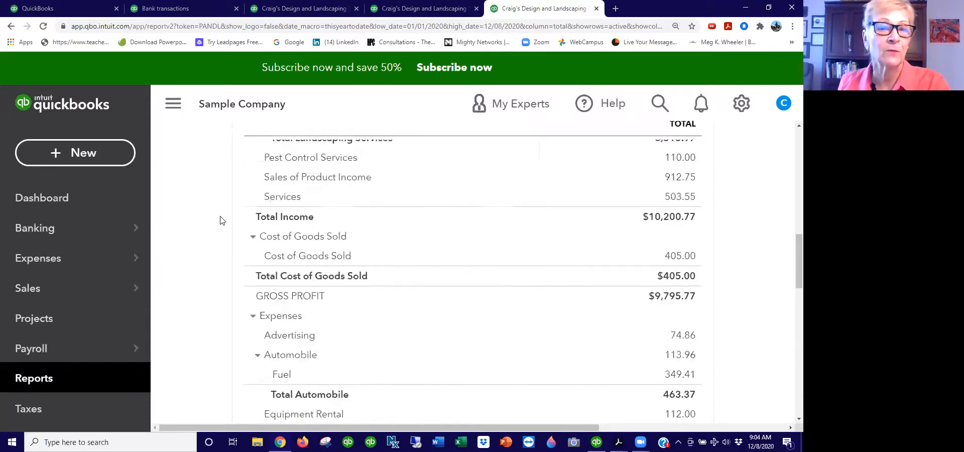
{"action": "scroll", "coordinate": [221, 216], "scroll_direction": "down", "scroll_amount": 7}
{"action": "scroll", "coordinate": [219, 215], "scroll_direction": "up", "scroll_amount": 5}
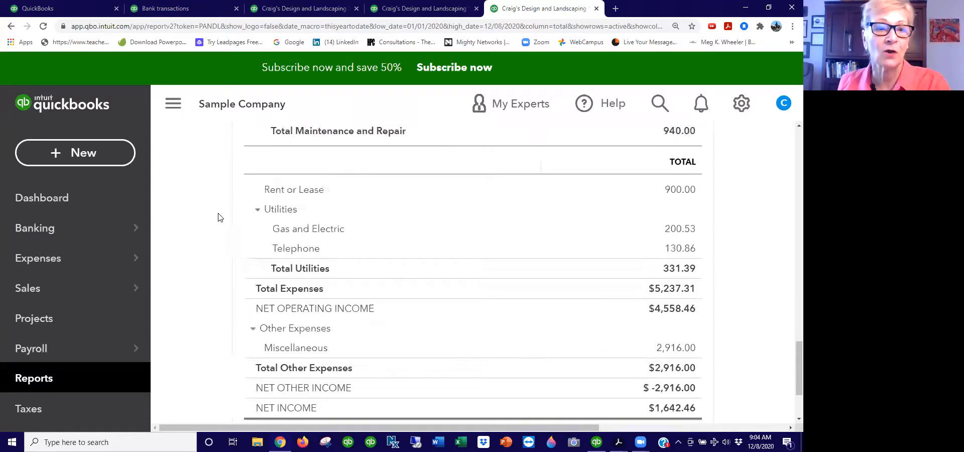
Try to open a second copy of the Profit and Loss page in a duplicate browser tab
{"action": "mouse_move", "coordinate": [77, 252]}
{"action": "scroll", "coordinate": [78, 251], "scroll_direction": "down", "scroll_amount": 2}
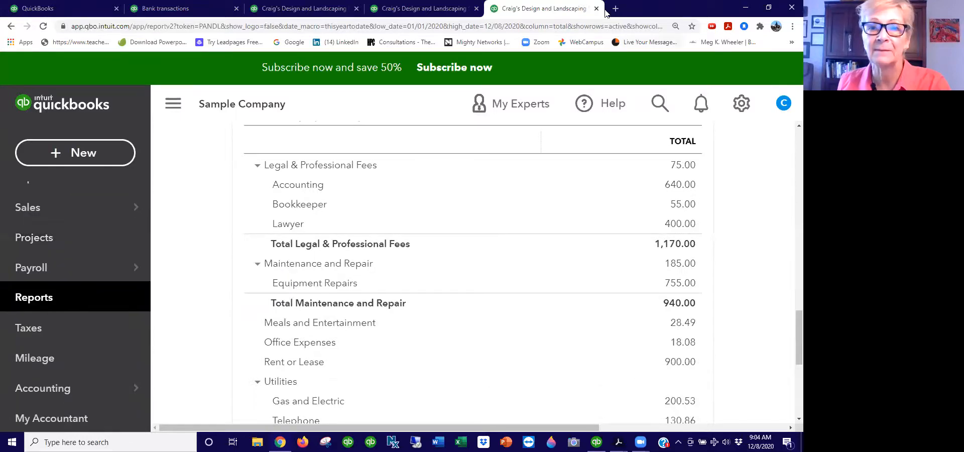
{"action": "right_click", "coordinate": [578, 10]}
{"action": "left_click", "coordinate": [604, 71]}
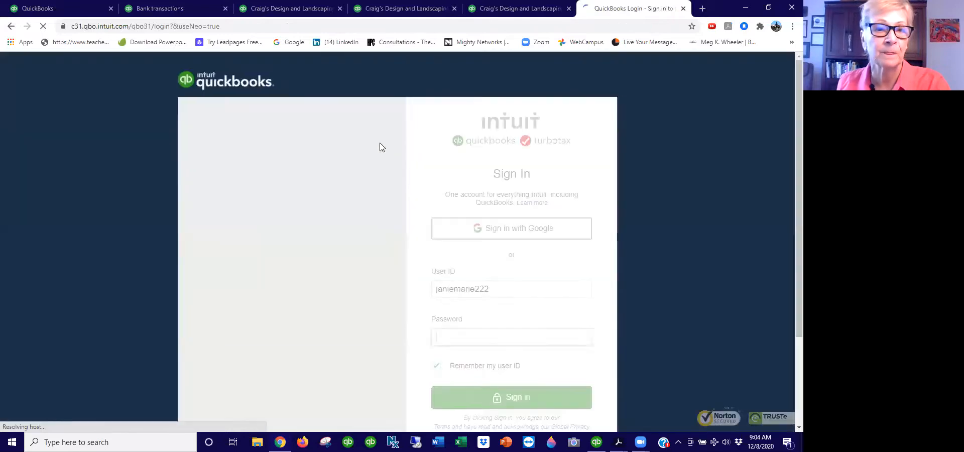
Return to the original Profit and Loss tab and try to open the Chart of Accounts from it
{"action": "left_click", "coordinate": [524, 10]}
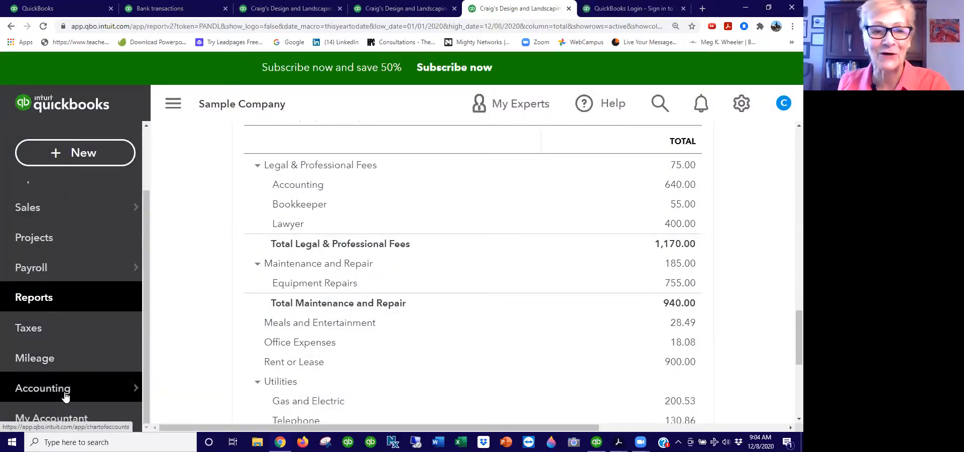
{"action": "mouse_move", "coordinate": [67, 396]}
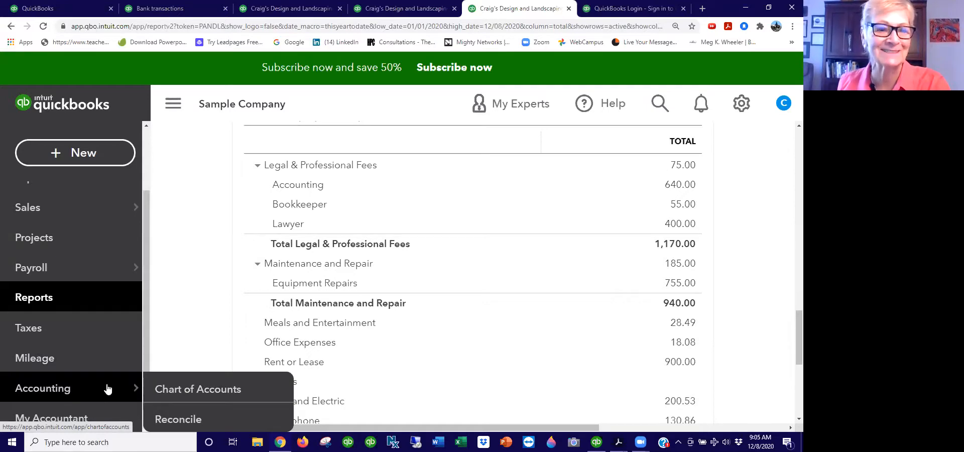
{"action": "left_click", "coordinate": [82, 388]}
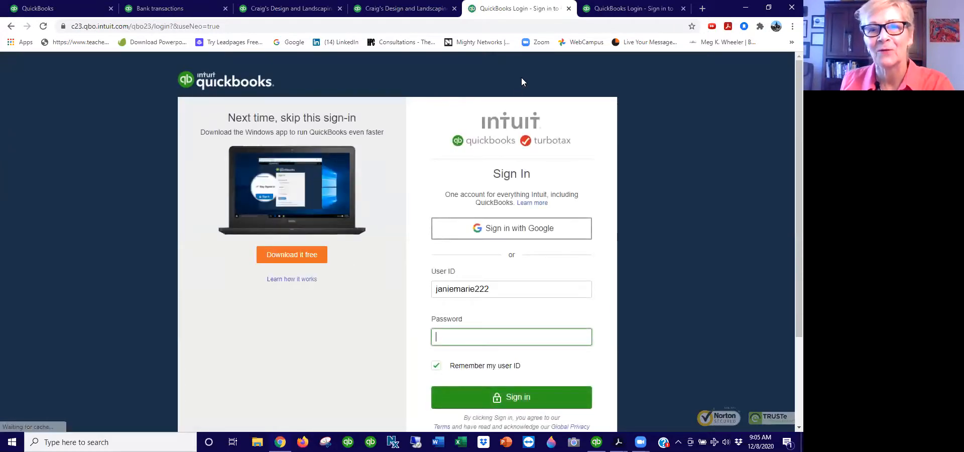
Close the surplus sign-in, report and banking tabs, then try to open Banking from the remaining dashboard tab
{"action": "left_click", "coordinate": [569, 9]}
{"action": "left_click", "coordinate": [569, 9]}
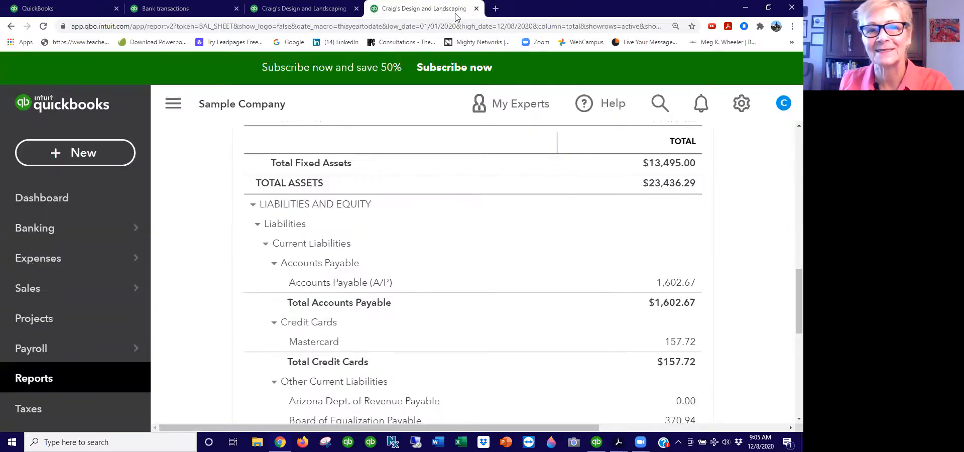
{"action": "left_click", "coordinate": [34, 228]}
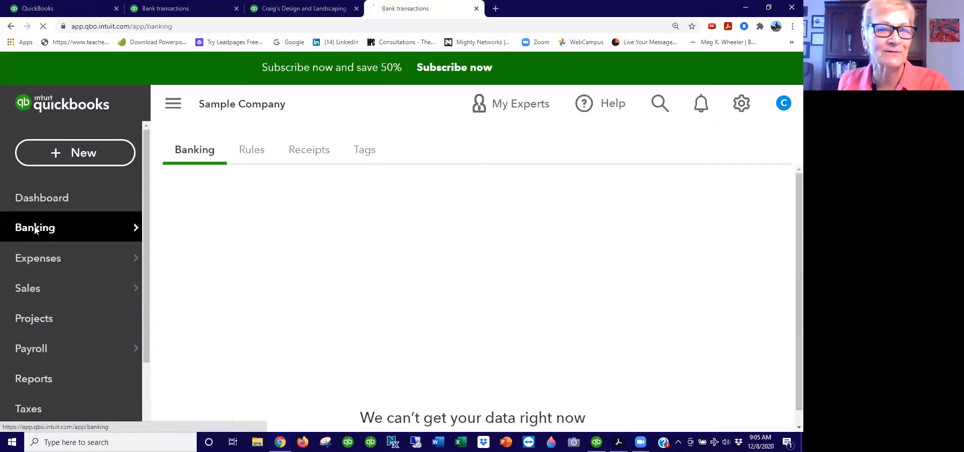
{"action": "left_click", "coordinate": [476, 8]}
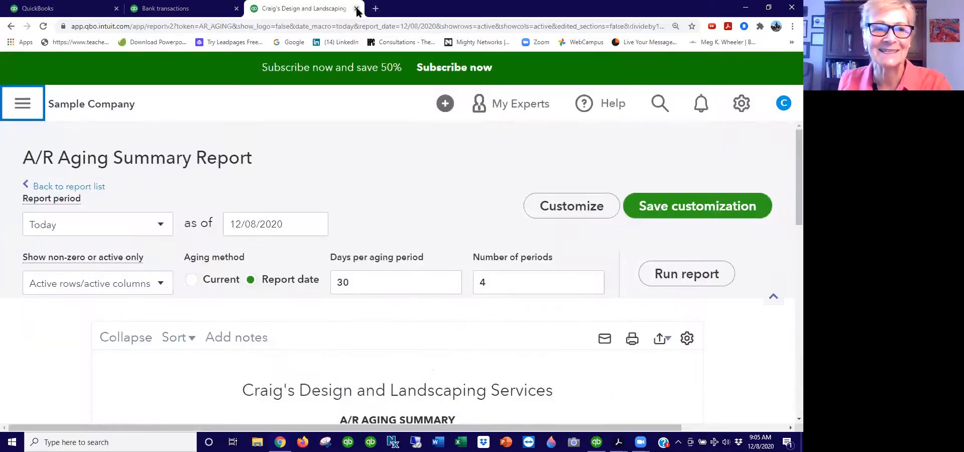
{"action": "left_click", "coordinate": [357, 10]}
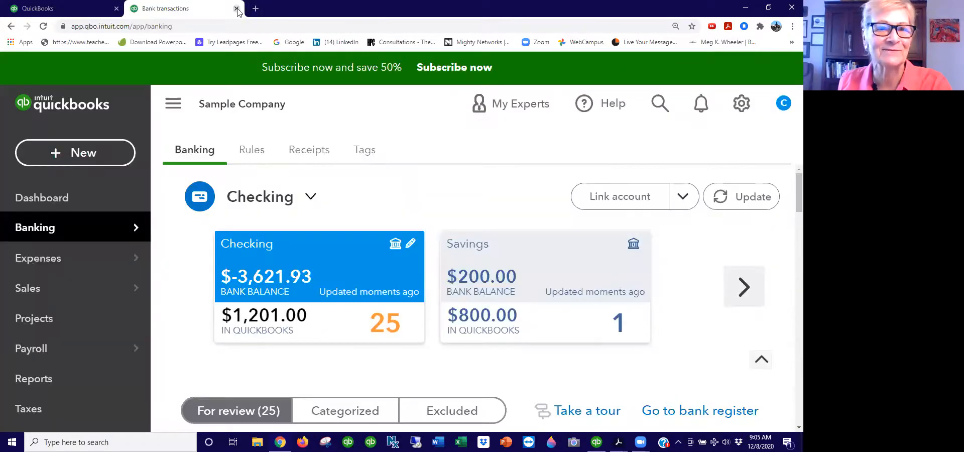
{"action": "left_click", "coordinate": [237, 9]}
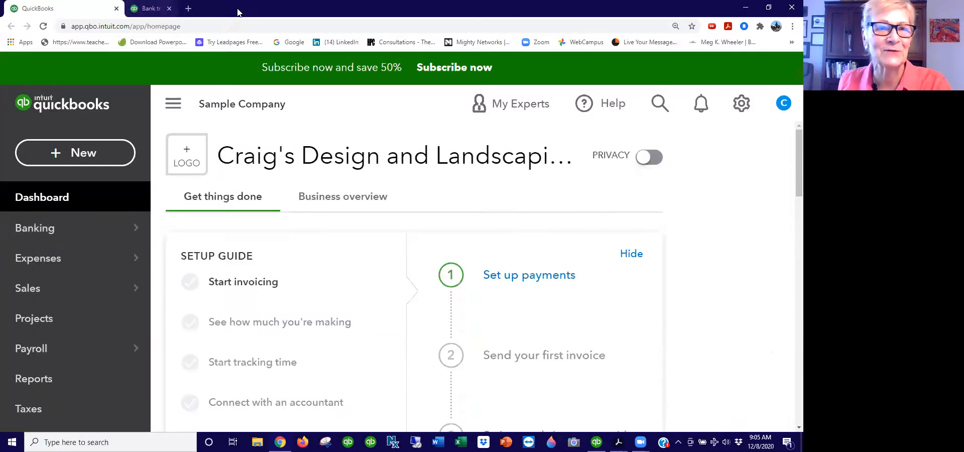
{"action": "left_click", "coordinate": [47, 229]}
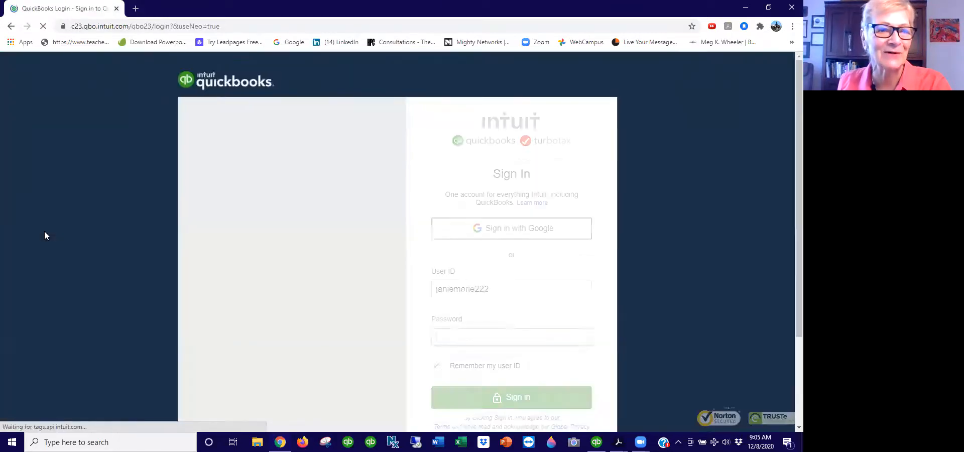
Search the web for "test drive quickbooks online" in place of the sign-in page
{"action": "left_click", "coordinate": [237, 28]}
{"action": "type", "text": "tedst"}
{"action": "key", "text": "BackSpace"}
{"action": "key", "text": "BackSpace"}
{"action": "key", "text": "BackSpace"}
{"action": "type", "text": "st"}
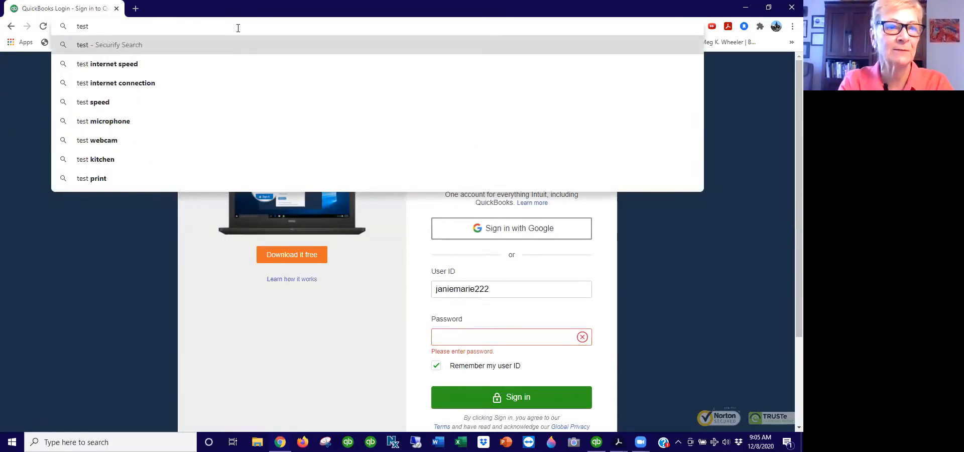
{"action": "type", "text": " drive"}
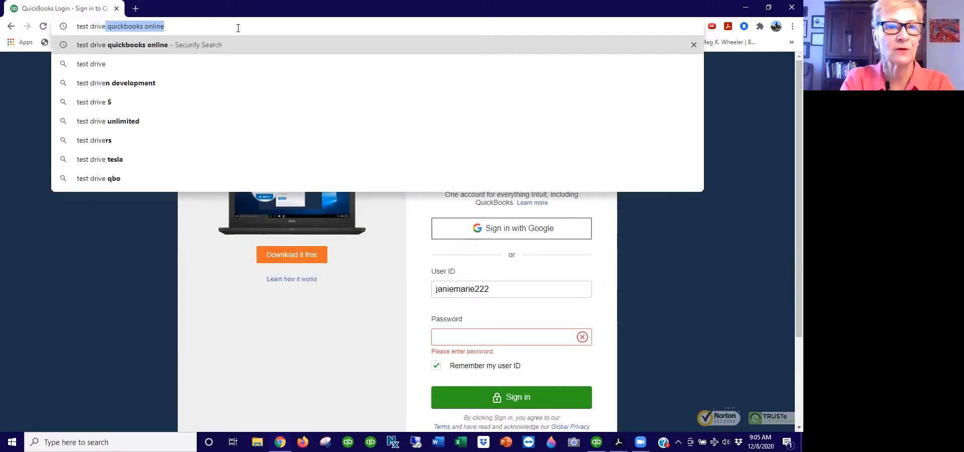
{"action": "key", "text": "Return"}
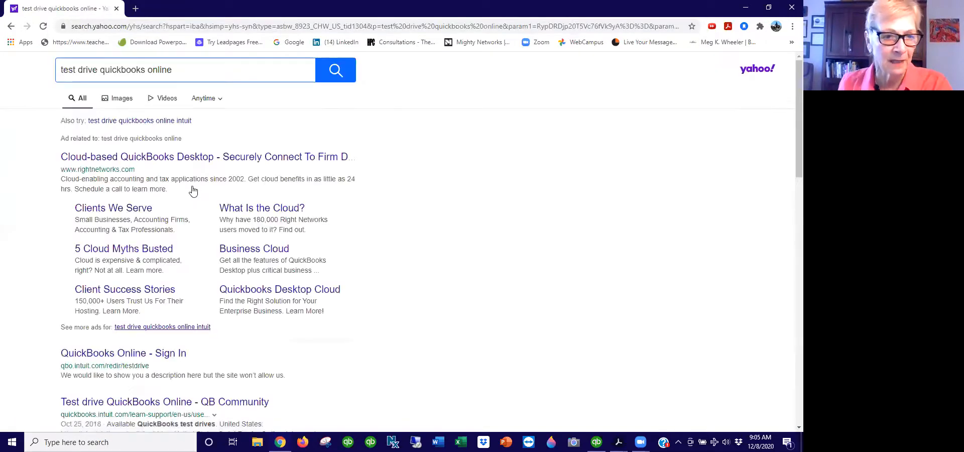
Open the qbo.intuit.com/redir/testdrive search result and complete the security verification to enter the sample company
{"action": "scroll", "coordinate": [192, 190], "scroll_direction": "down", "scroll_amount": 5}
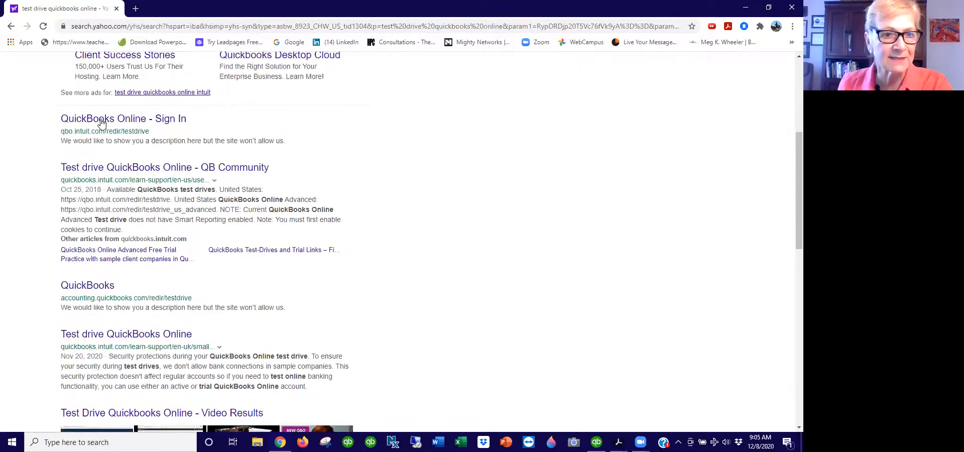
{"action": "left_click", "coordinate": [112, 121]}
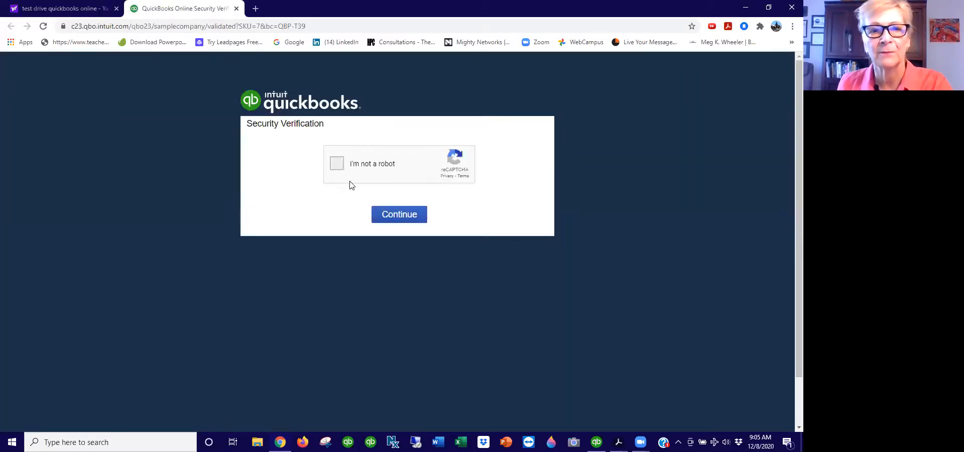
{"action": "left_click", "coordinate": [337, 163]}
{"action": "left_click", "coordinate": [400, 215]}
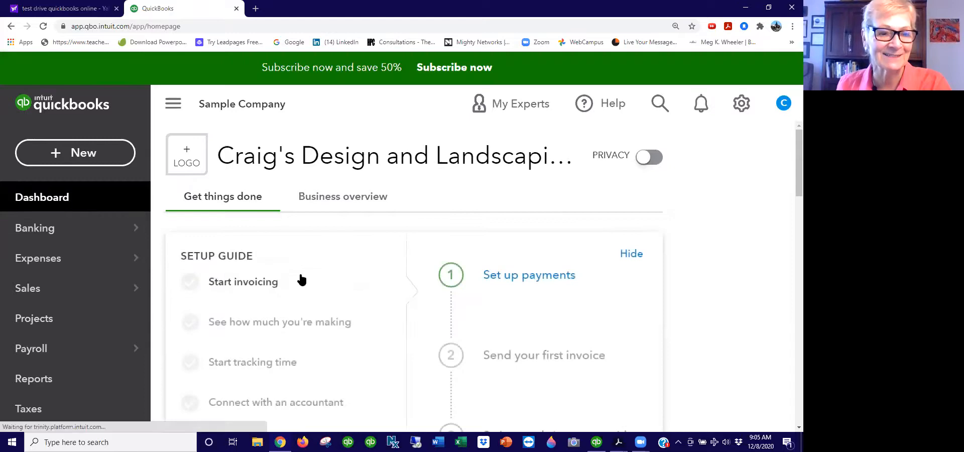
Open Banking, dismiss the bank connection message, collapse the navigation pane and select the Mastercard account
{"action": "left_click", "coordinate": [135, 232]}
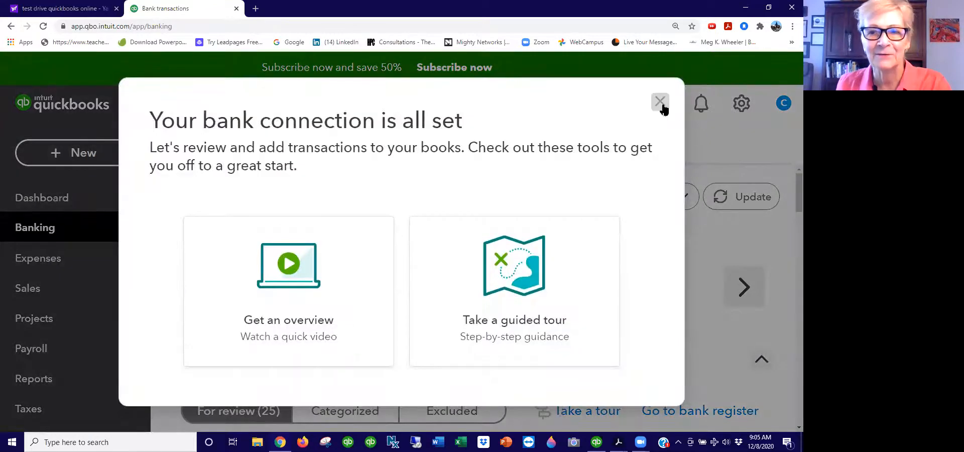
{"action": "left_click", "coordinate": [661, 103]}
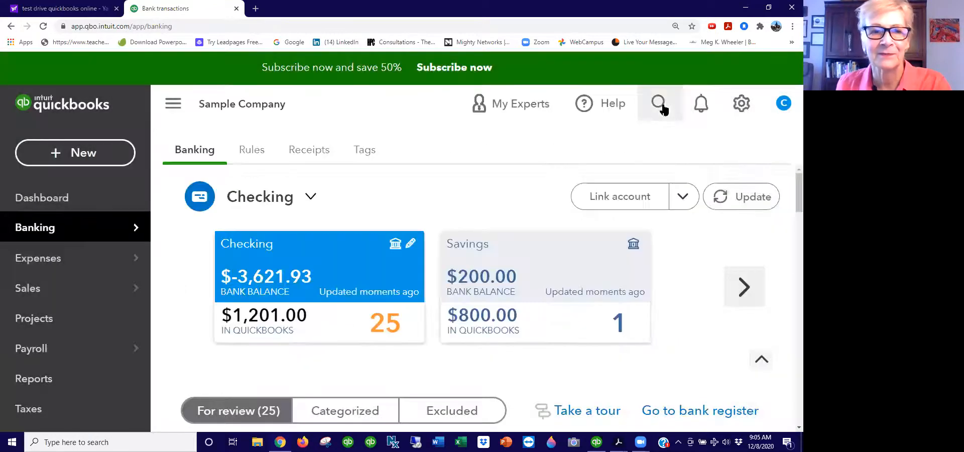
{"action": "left_click", "coordinate": [170, 108]}
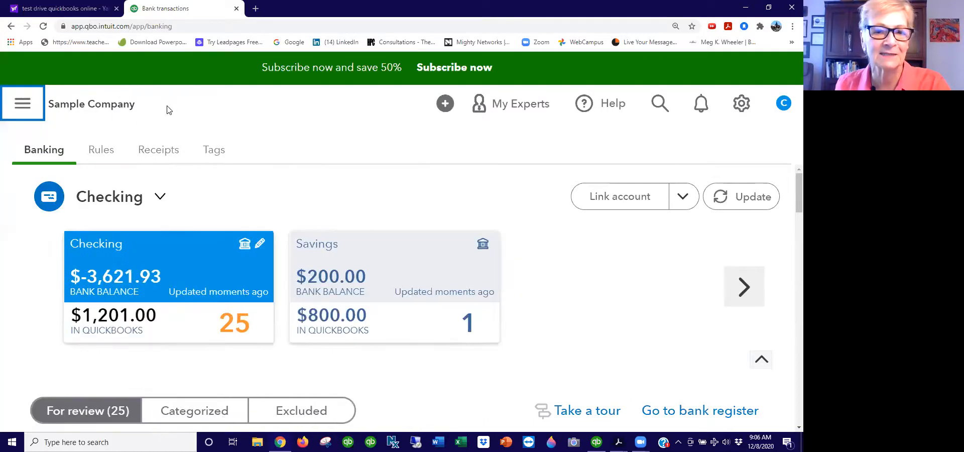
{"action": "left_click", "coordinate": [743, 287]}
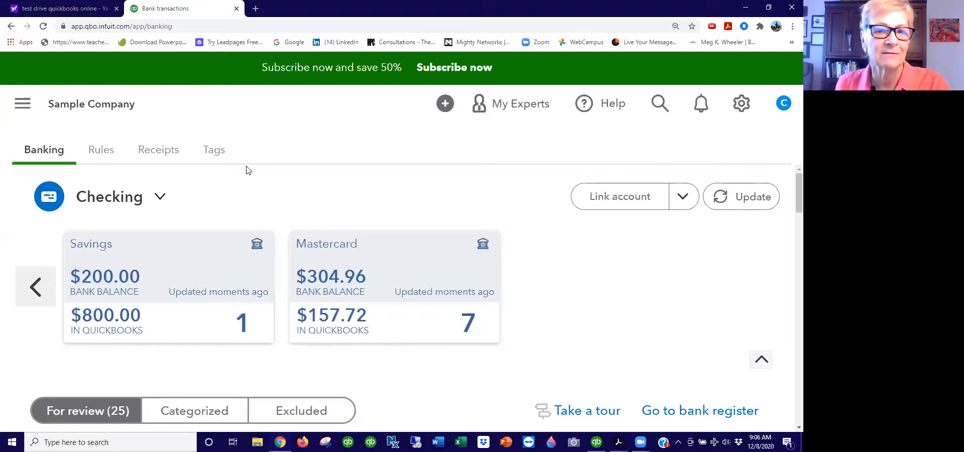
{"action": "left_click", "coordinate": [365, 268]}
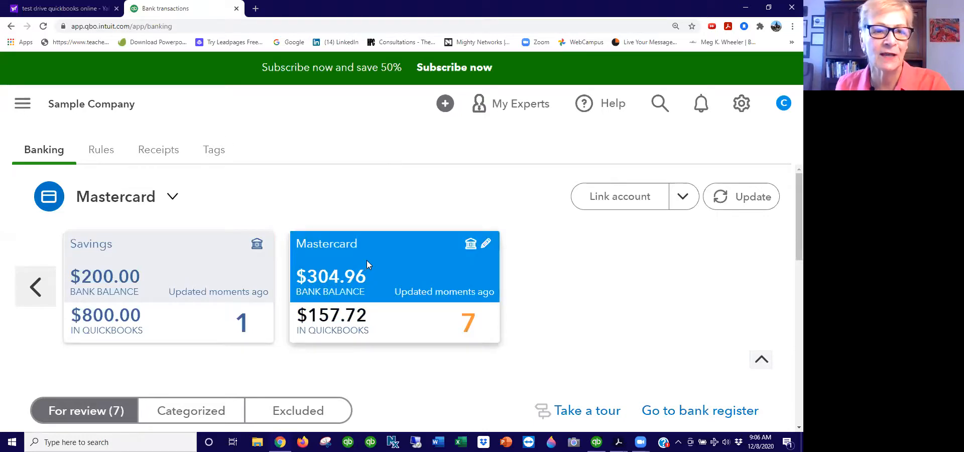
Examine the transactions awaiting review for the Mastercard and Savings accounts, returning to Mastercard
{"action": "scroll", "coordinate": [367, 260], "scroll_direction": "down", "scroll_amount": 3}
{"action": "scroll", "coordinate": [367, 264], "scroll_direction": "down", "scroll_amount": 4}
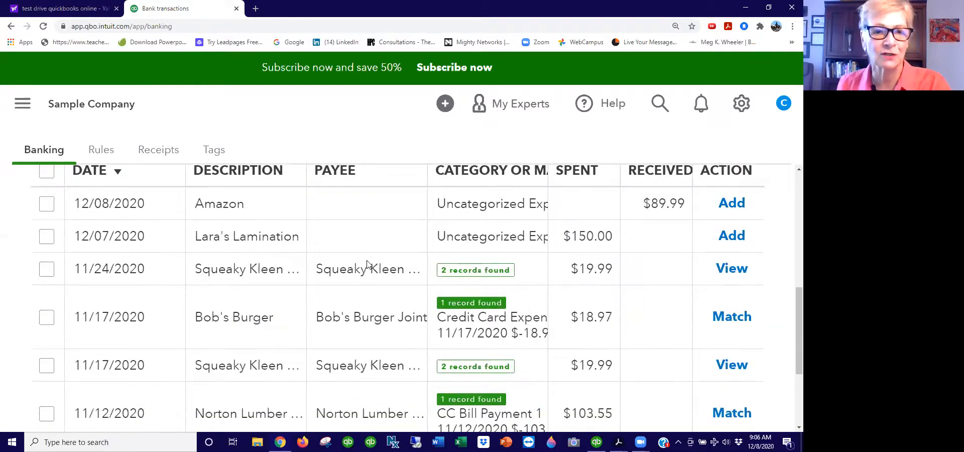
{"action": "scroll", "coordinate": [365, 266], "scroll_direction": "down", "scroll_amount": 3}
{"action": "scroll", "coordinate": [359, 270], "scroll_direction": "up", "scroll_amount": 6}
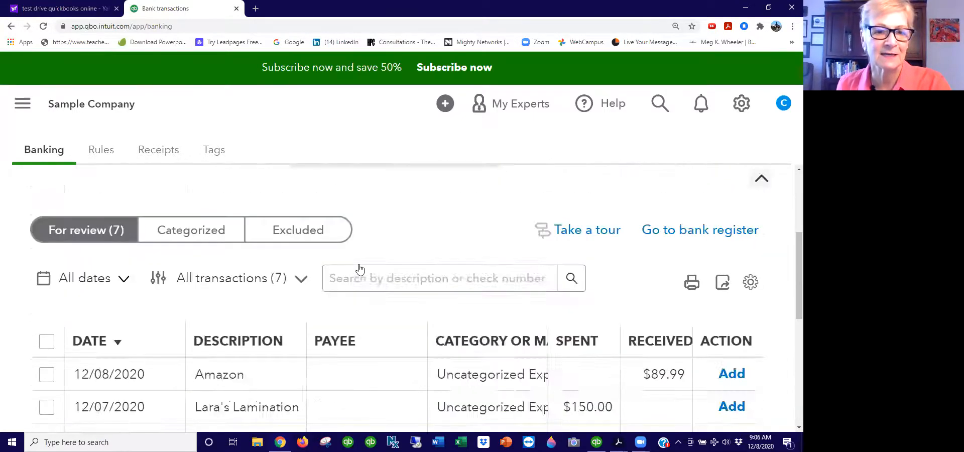
{"action": "scroll", "coordinate": [411, 308], "scroll_direction": "up", "scroll_amount": 3}
{"action": "scroll", "coordinate": [411, 308], "scroll_direction": "down", "scroll_amount": 9}
{"action": "scroll", "coordinate": [411, 308], "scroll_direction": "up", "scroll_amount": 9}
{"action": "left_click", "coordinate": [183, 298]}
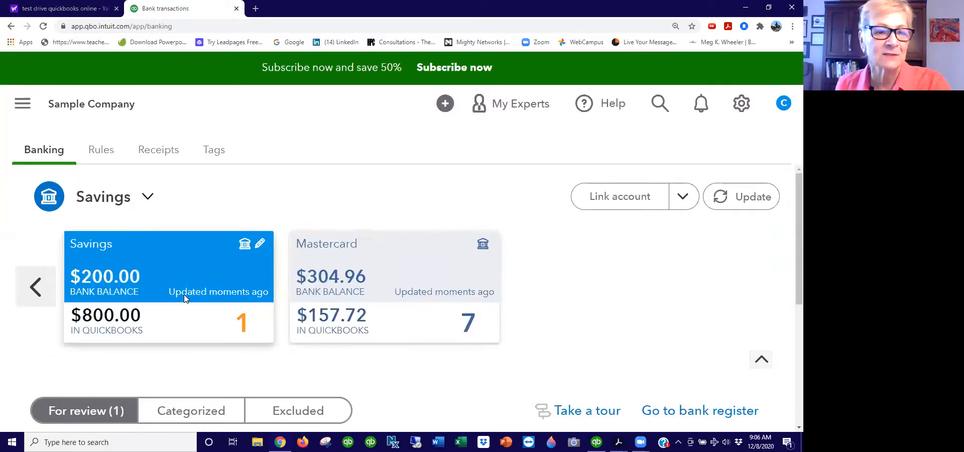
{"action": "scroll", "coordinate": [203, 268], "scroll_direction": "down", "scroll_amount": 5}
{"action": "scroll", "coordinate": [203, 268], "scroll_direction": "up", "scroll_amount": 5}
{"action": "left_click", "coordinate": [415, 279]}
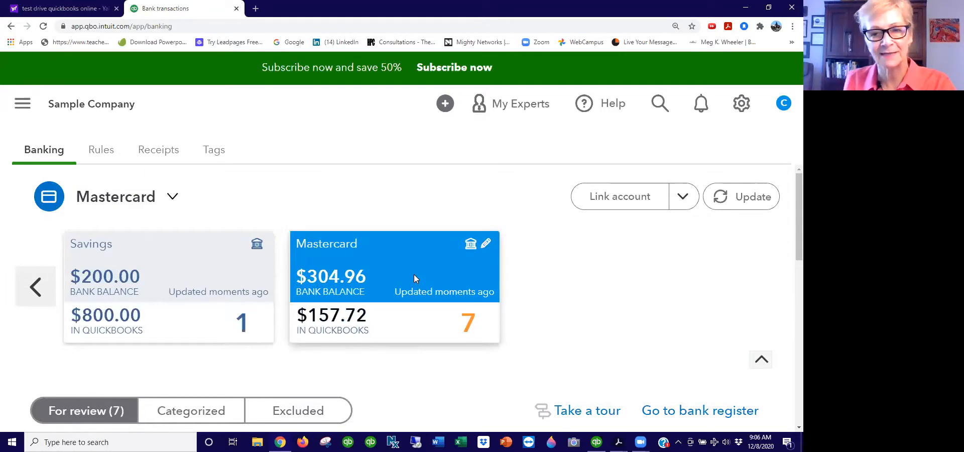
Open the bank register for the Mastercard account and review its charges and payments down to the oldest entry
{"action": "scroll", "coordinate": [552, 302], "scroll_direction": "down", "scroll_amount": 2}
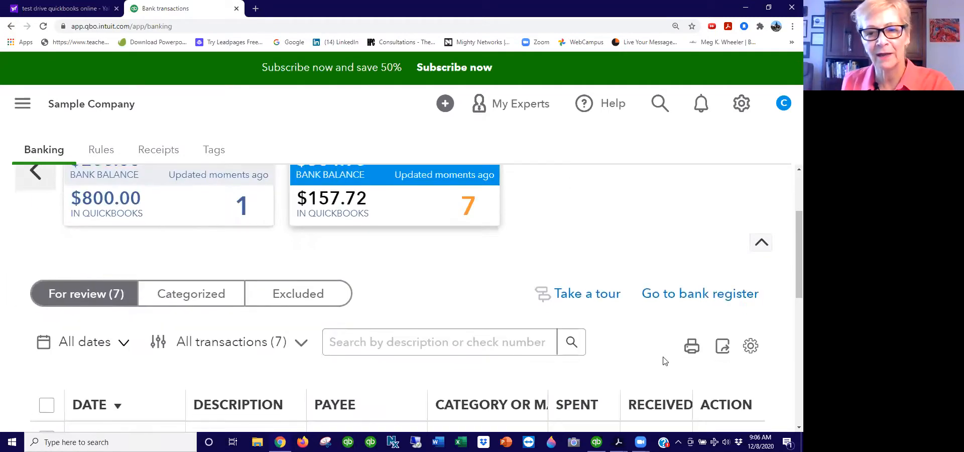
{"action": "left_click", "coordinate": [731, 296]}
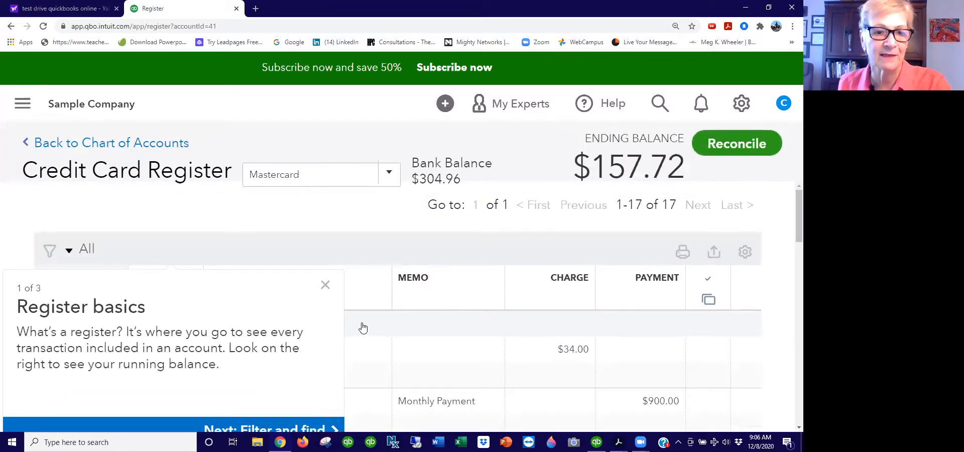
{"action": "scroll", "coordinate": [353, 328], "scroll_direction": "down", "scroll_amount": 2}
{"action": "scroll", "coordinate": [353, 329], "scroll_direction": "down", "scroll_amount": 4}
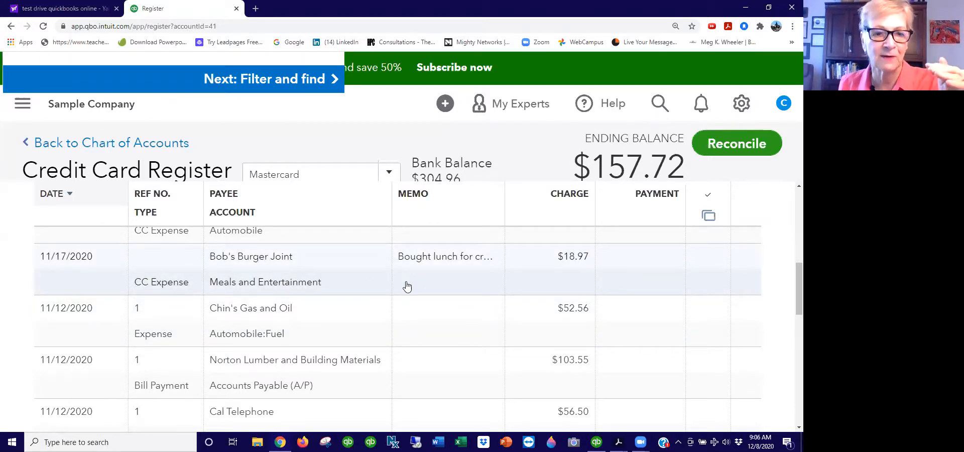
{"action": "scroll", "coordinate": [406, 286], "scroll_direction": "down", "scroll_amount": 8}
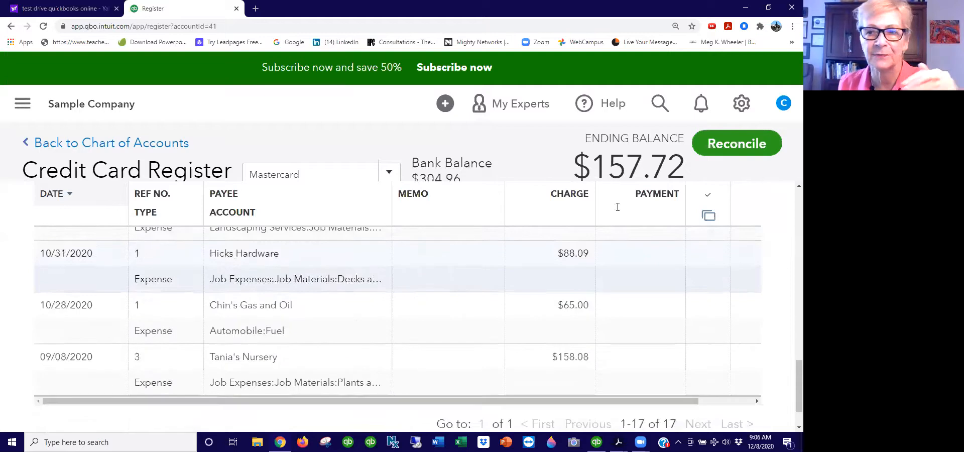
Reduce the browser zoom to 110% and dismiss the Register basics tip in the Mastercard register
{"action": "left_click", "coordinate": [791, 29]}
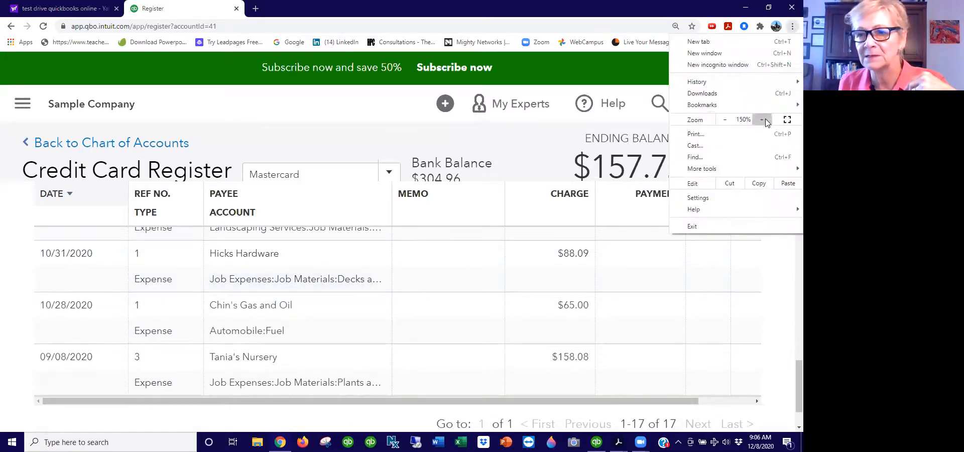
{"action": "left_click", "coordinate": [724, 120]}
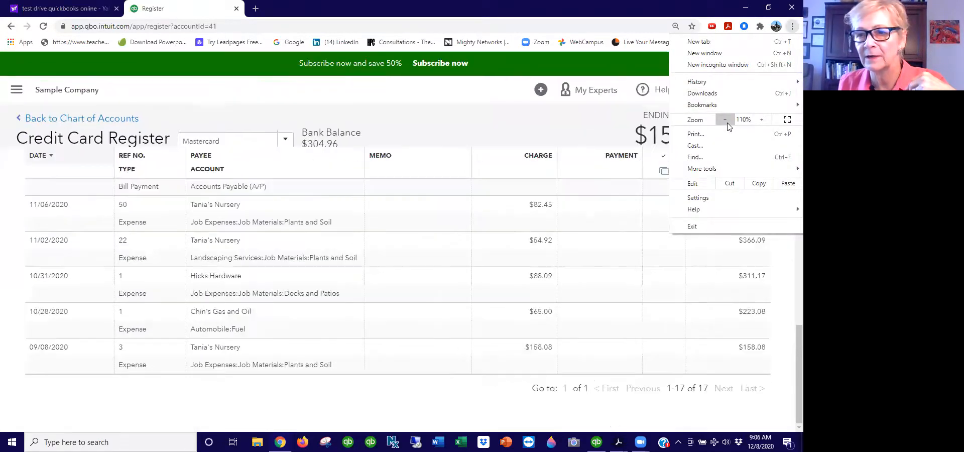
{"action": "left_click", "coordinate": [582, 129]}
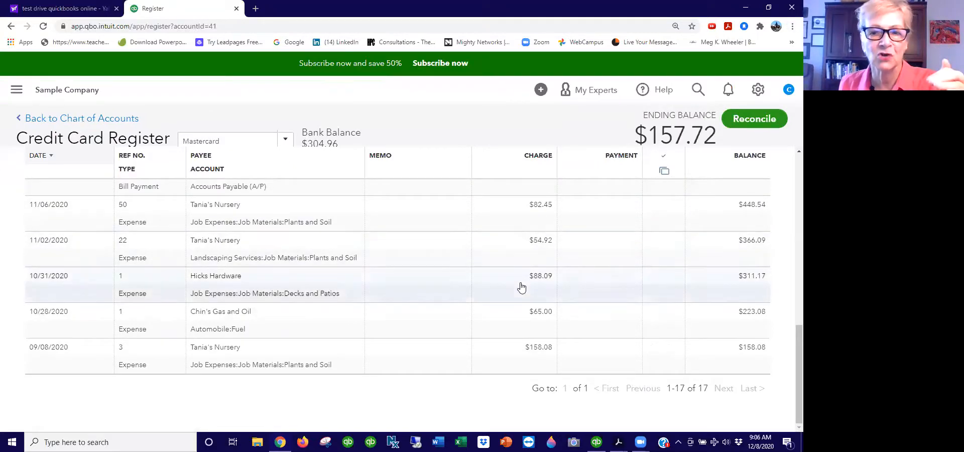
{"action": "scroll", "coordinate": [521, 286], "scroll_direction": "up", "scroll_amount": 5}
{"action": "scroll", "coordinate": [552, 281], "scroll_direction": "up", "scroll_amount": 5}
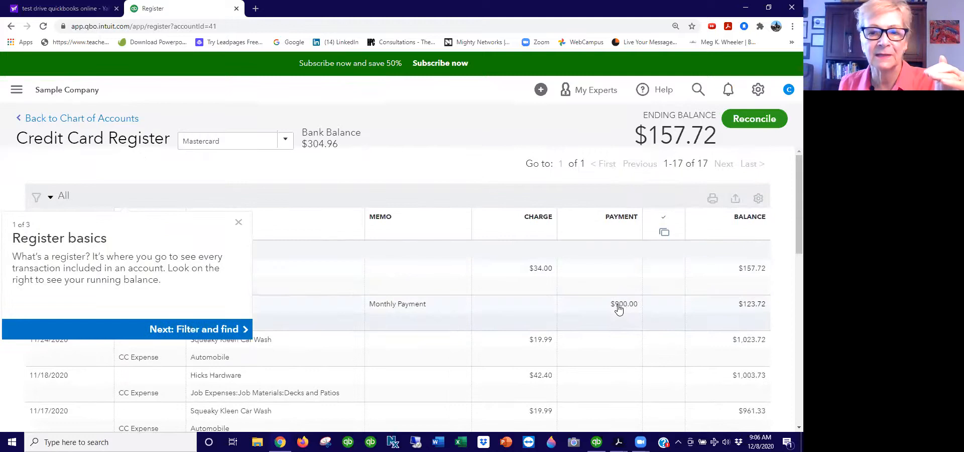
{"action": "left_click", "coordinate": [238, 223]}
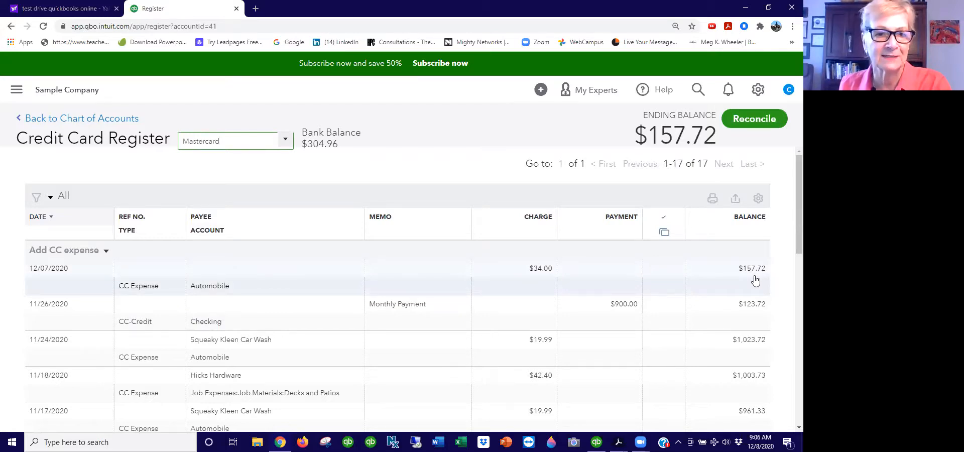
Start a CC Expense entry in the Mastercard register with Home Depot as payee, saving it as a new vendor
{"action": "left_click", "coordinate": [103, 253]}
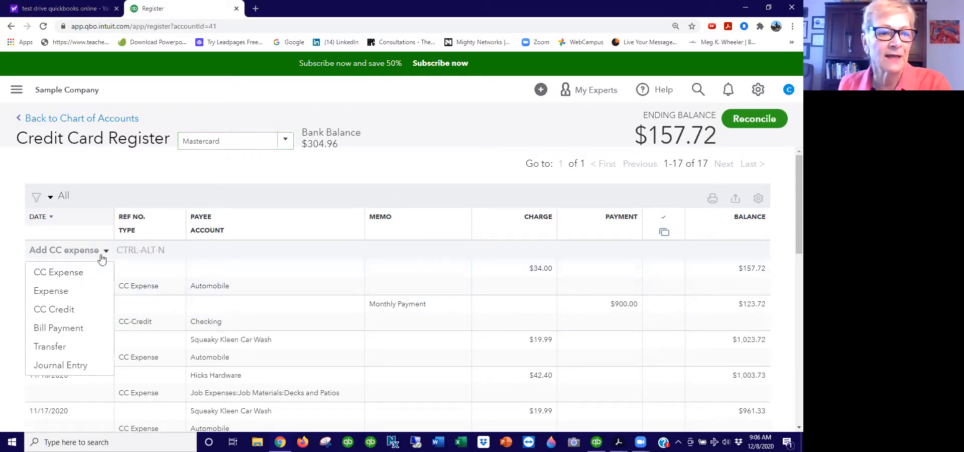
{"action": "left_click", "coordinate": [72, 273]}
{"action": "left_click", "coordinate": [218, 281]}
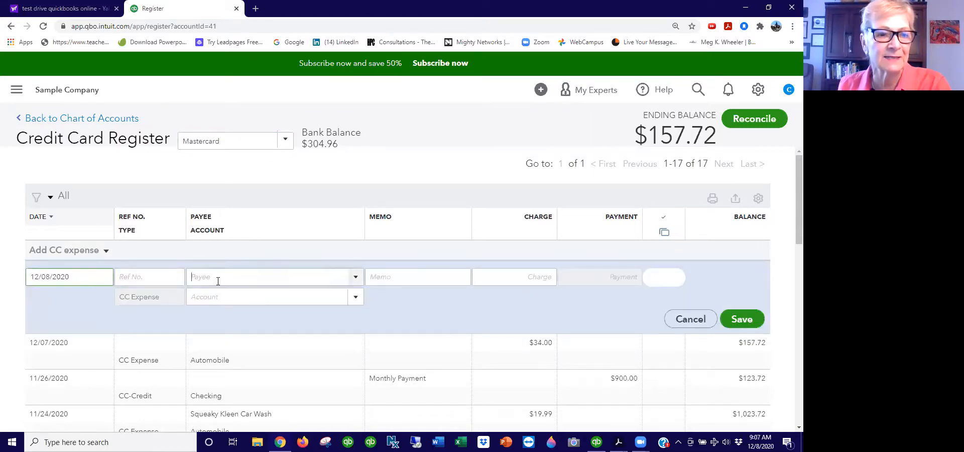
{"action": "type", "text": "Home Depot"}
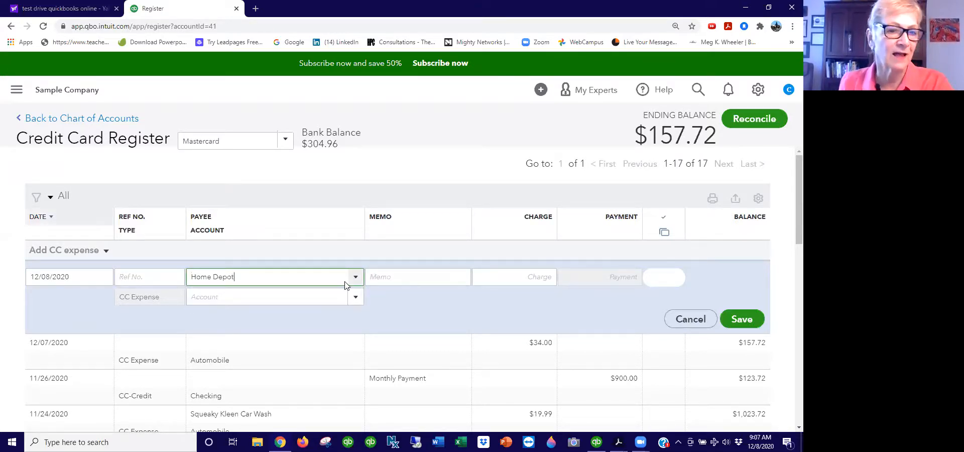
{"action": "key", "text": "Tab"}
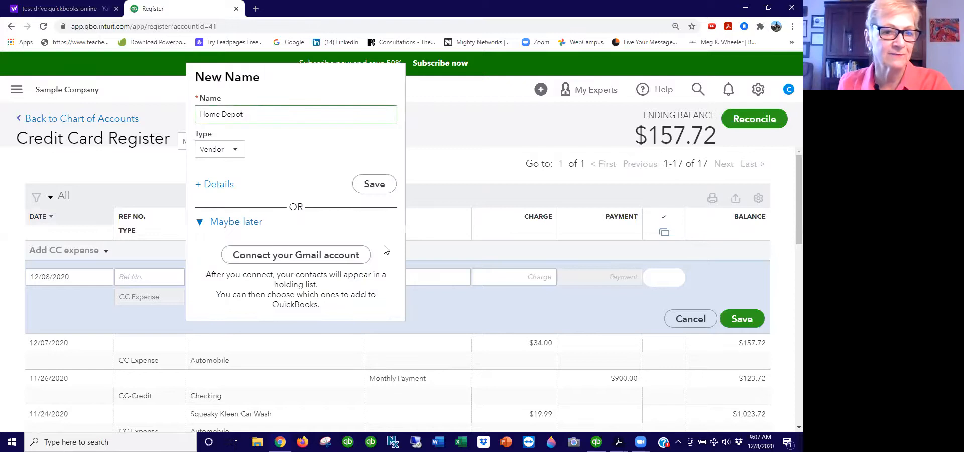
{"action": "left_click", "coordinate": [376, 184]}
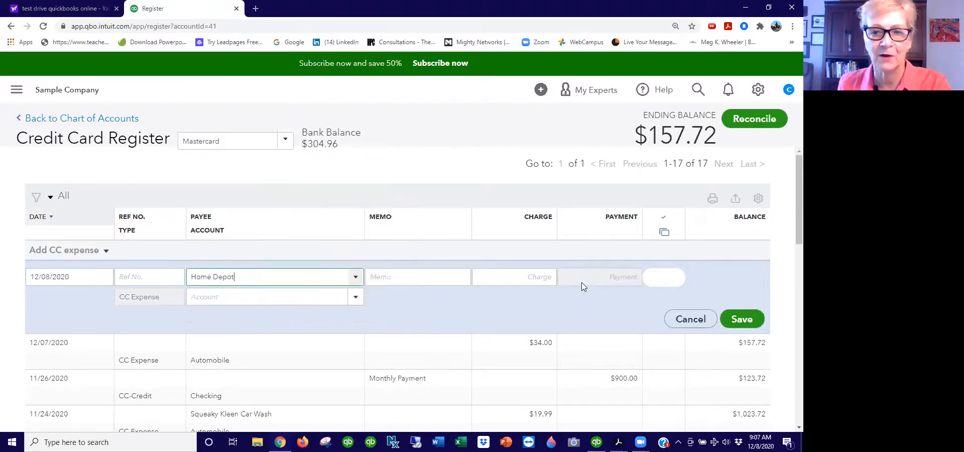
Complete the Home Depot expense with a 500 charge to the Job Expenses:Job Materials account and save it
{"action": "left_click", "coordinate": [536, 277]}
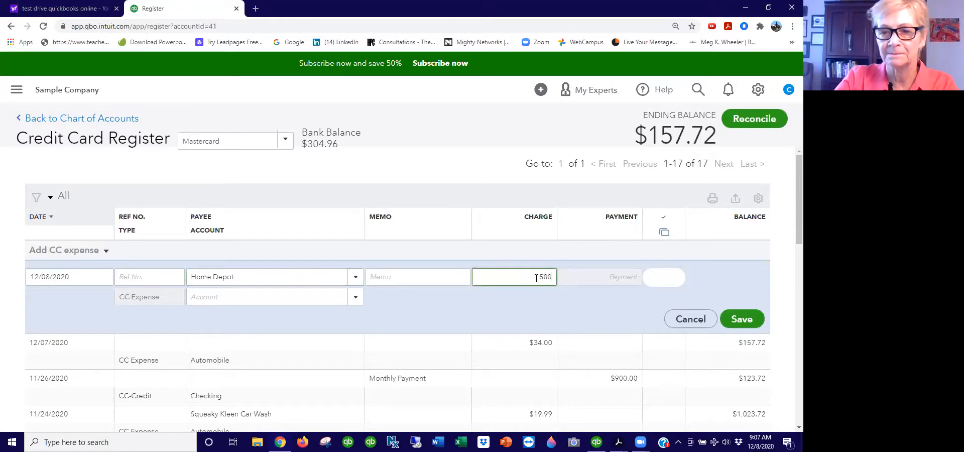
{"action": "left_click", "coordinate": [248, 293]}
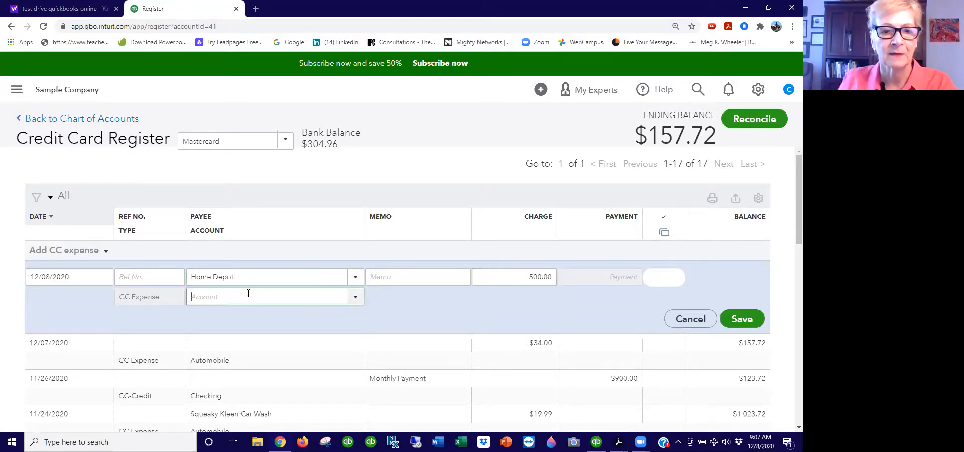
{"action": "type", "text": "Job Expenses"}
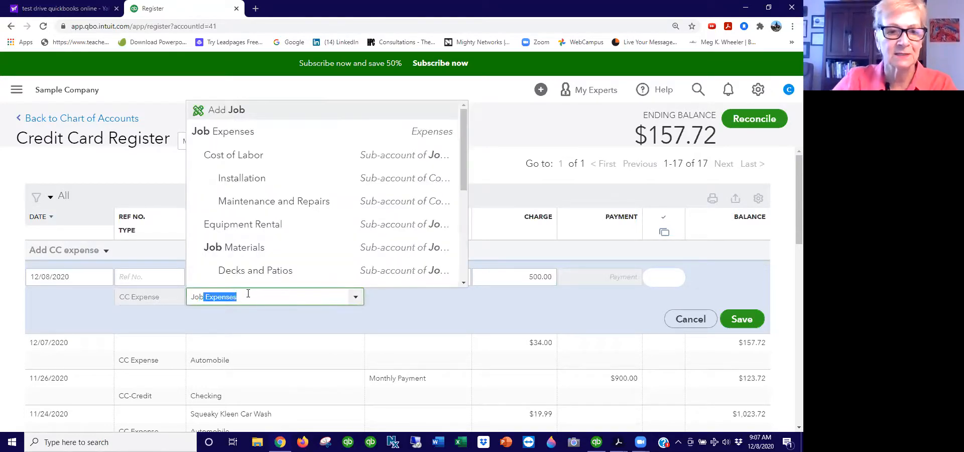
{"action": "left_click", "coordinate": [252, 249]}
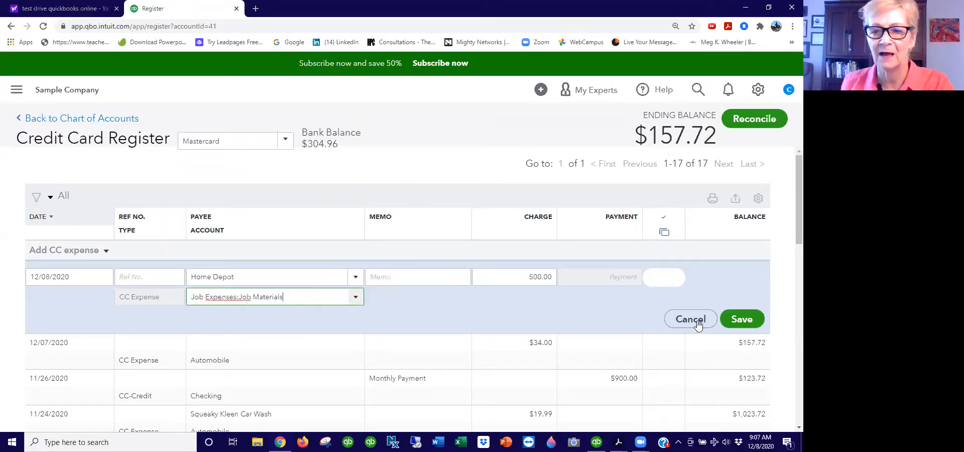
{"action": "left_click", "coordinate": [746, 317]}
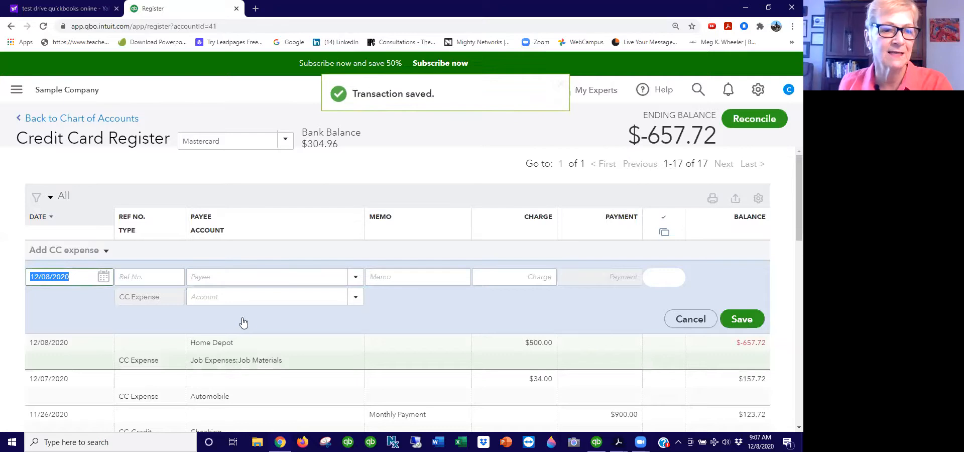
{"action": "left_click", "coordinate": [199, 280]}
{"action": "type", "text": "hom"}
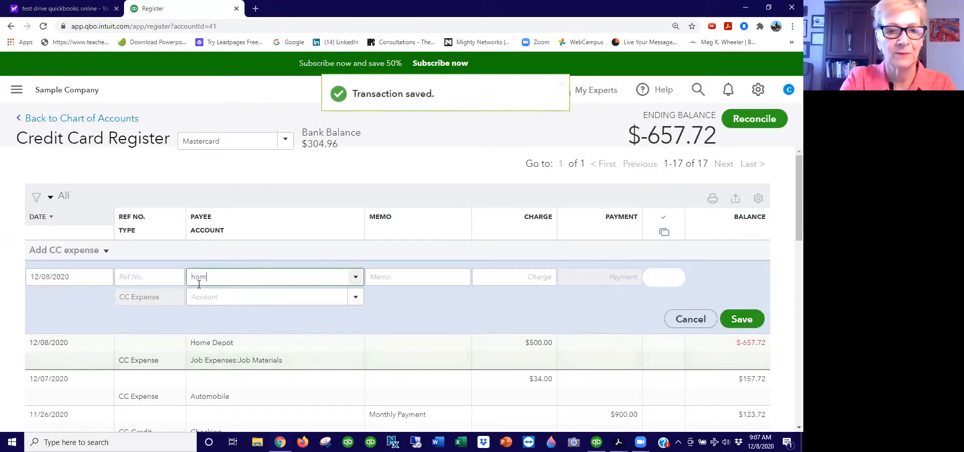
{"action": "type", "text": "e Depot"}
{"action": "left_click", "coordinate": [206, 317]}
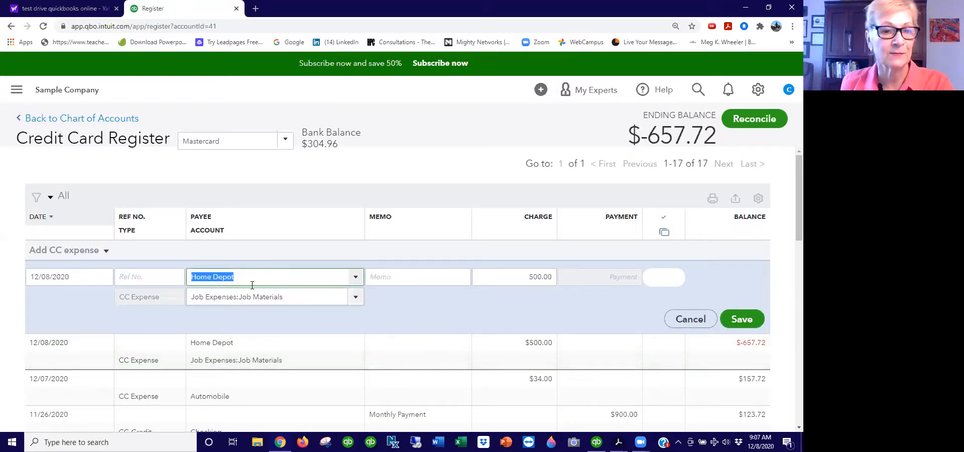
Set the payee of the new CC expense to office depot, saving it as a new vendor
{"action": "type", "text": "off"}
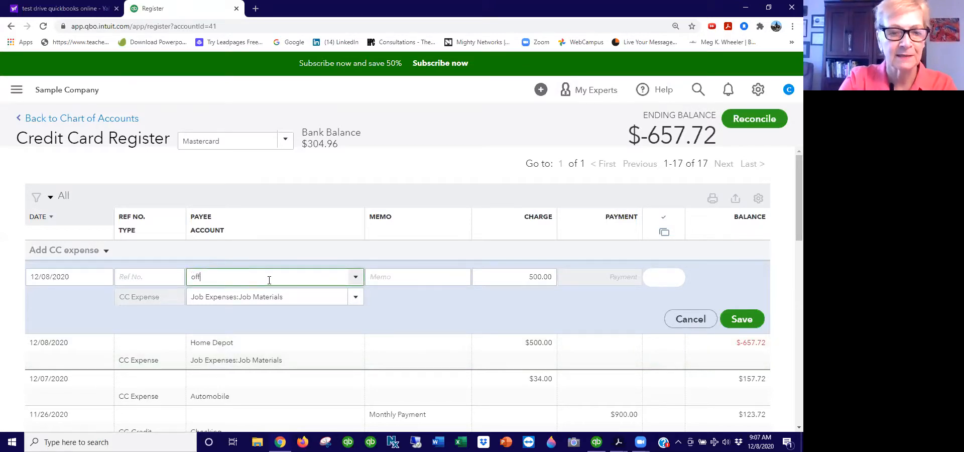
{"action": "type", "text": "ice depos"}
{"action": "left_click", "coordinate": [246, 296]}
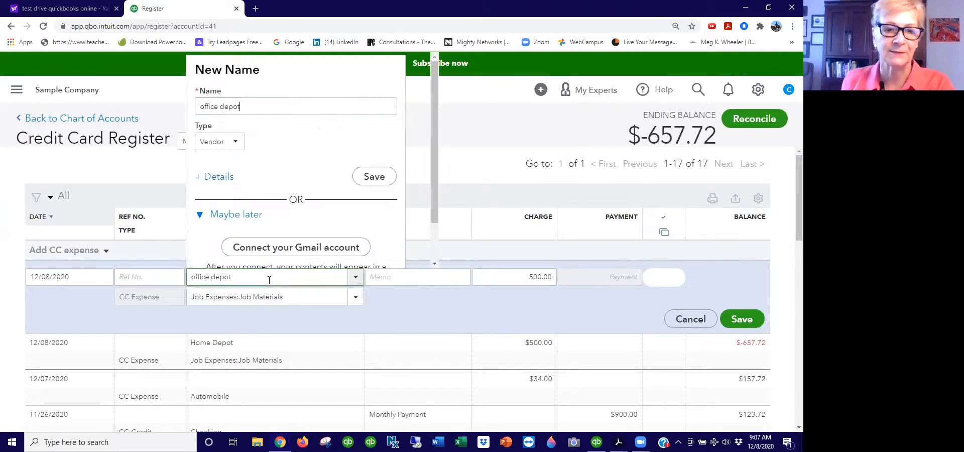
{"action": "left_click", "coordinate": [373, 177]}
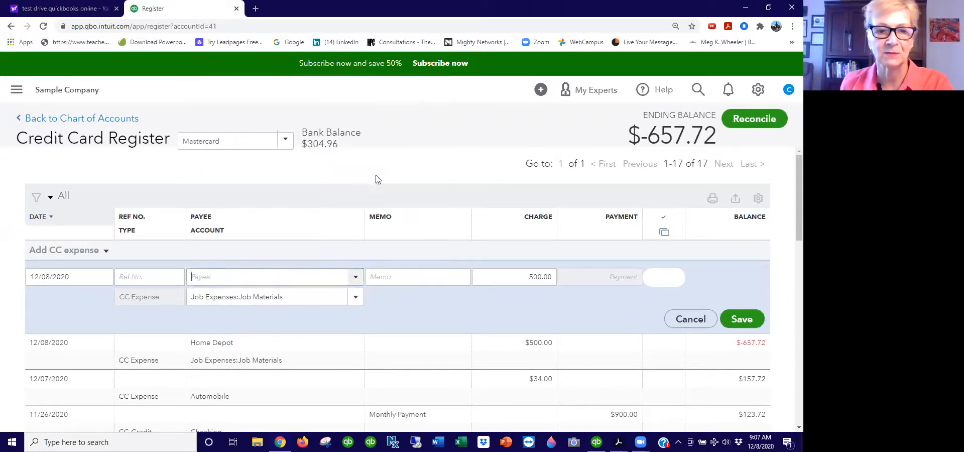
Set the charge of the office depot expense to 800
{"action": "left_click", "coordinate": [522, 278]}
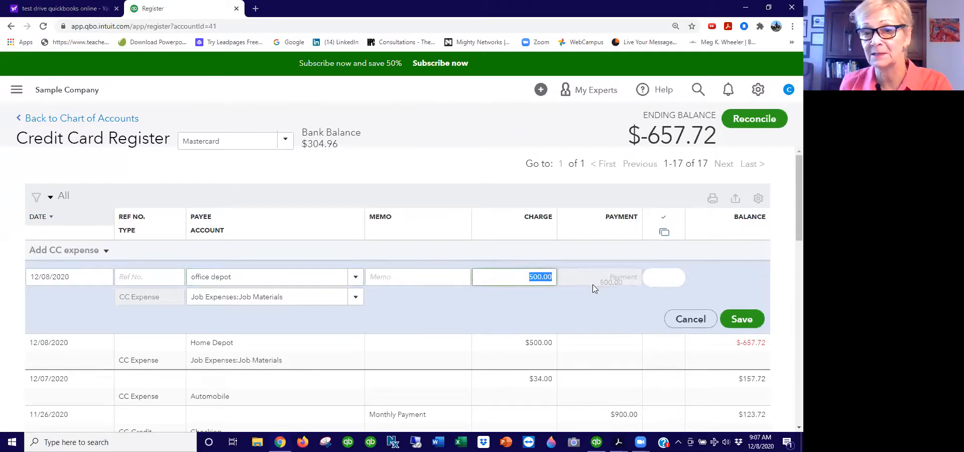
{"action": "type", "text": "3"}
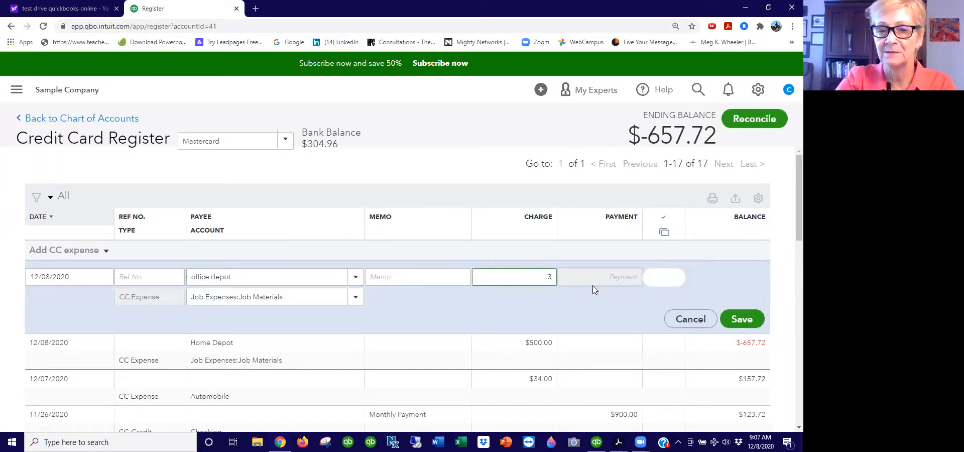
{"action": "type", "text": "3800"}
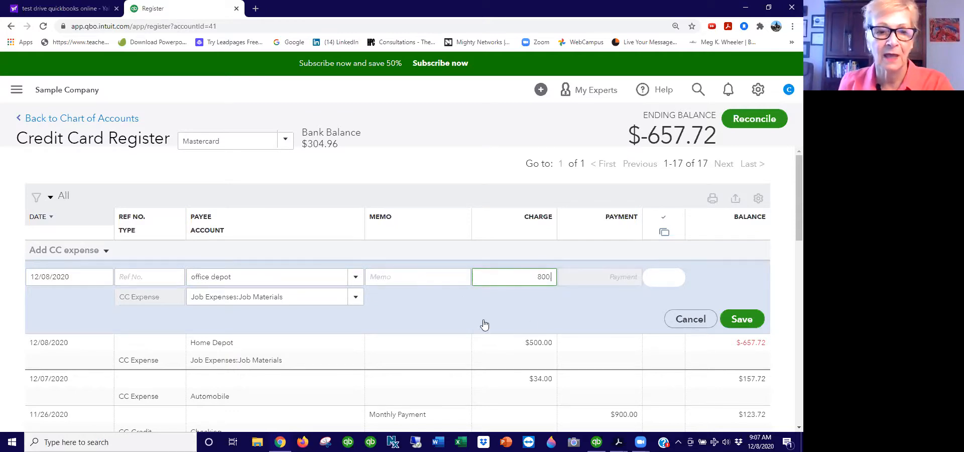
{"action": "scroll", "coordinate": [460, 292], "scroll_direction": "down", "scroll_amount": 3}
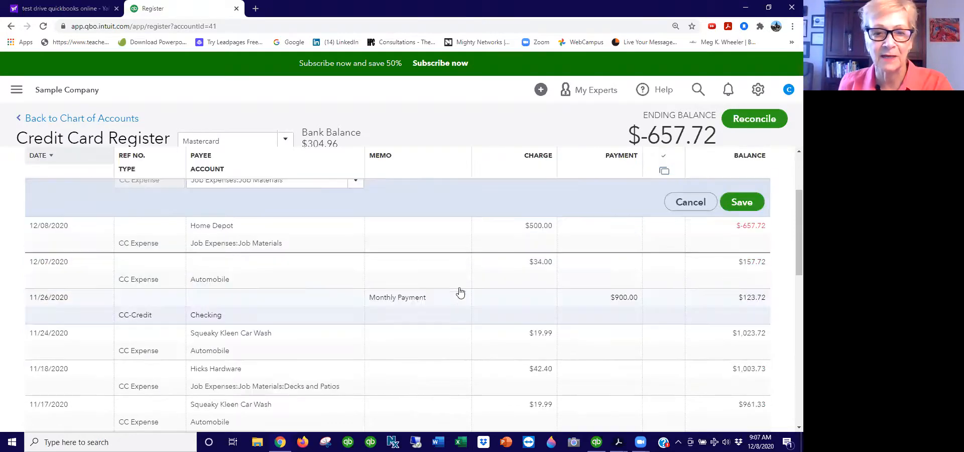
{"action": "scroll", "coordinate": [359, 209], "scroll_direction": "up", "scroll_amount": 3}
Assign the office depot expense to the Office Expenses account and save the transaction
{"action": "left_click", "coordinate": [427, 301]}
{"action": "left_click", "coordinate": [355, 300]}
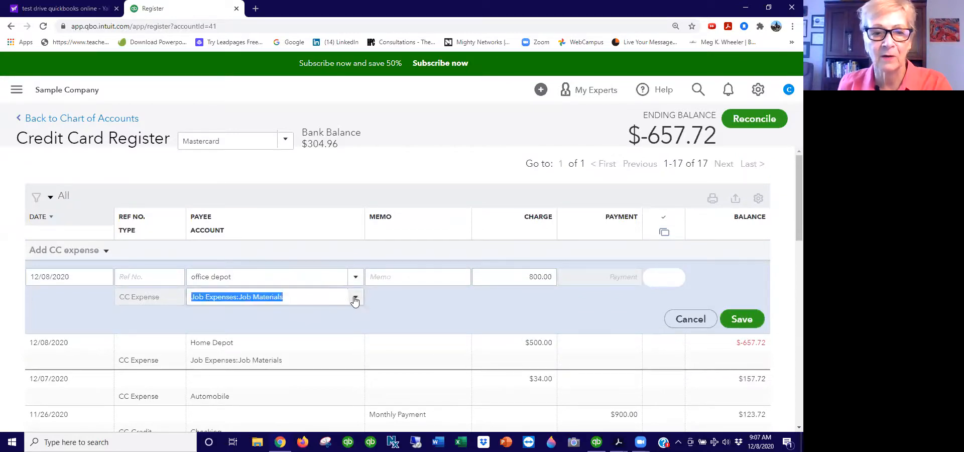
{"action": "left_click", "coordinate": [355, 300]}
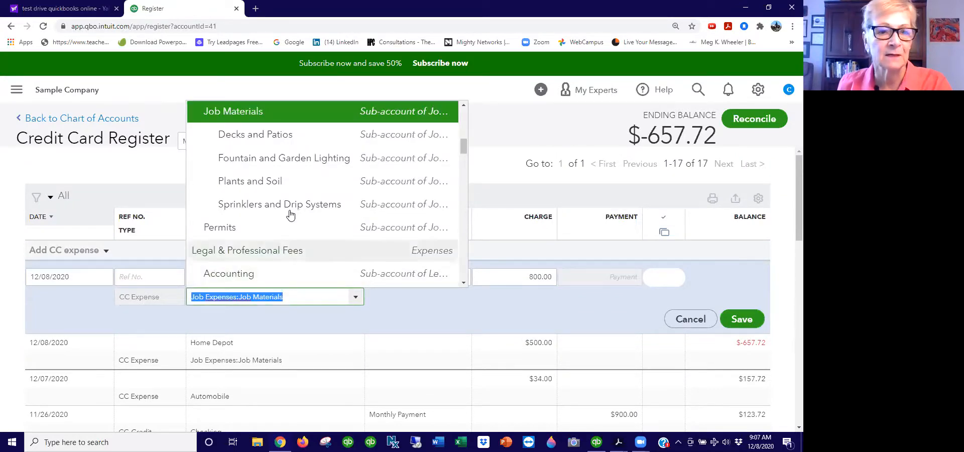
{"action": "type", "text": "off"}
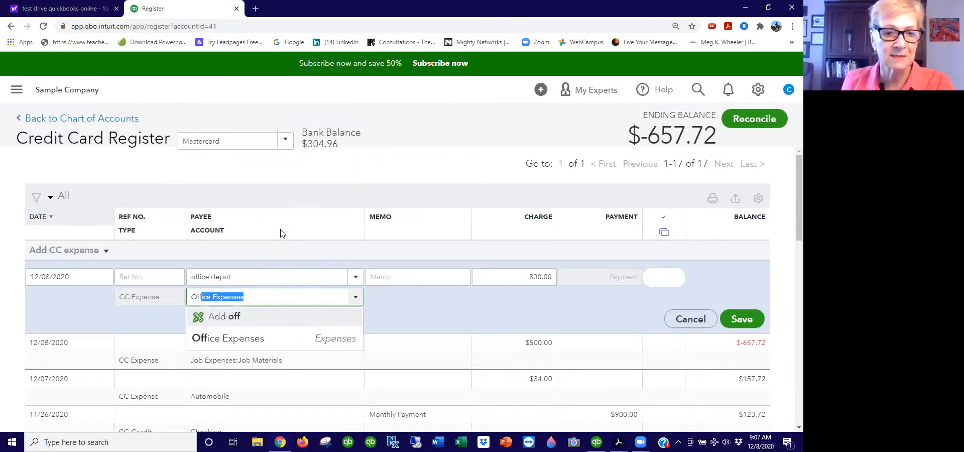
{"action": "left_click", "coordinate": [253, 339]}
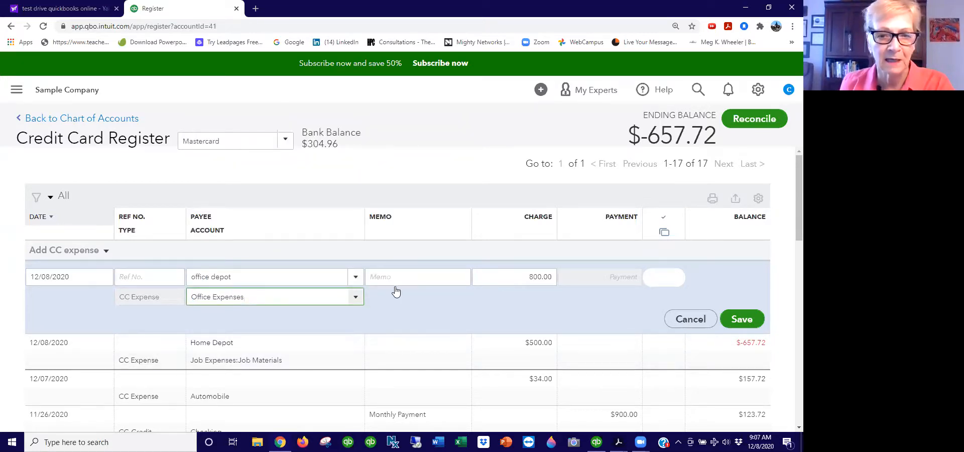
{"action": "scroll", "coordinate": [452, 236], "scroll_direction": "down", "scroll_amount": 2}
{"action": "scroll", "coordinate": [422, 226], "scroll_direction": "up", "scroll_amount": 2}
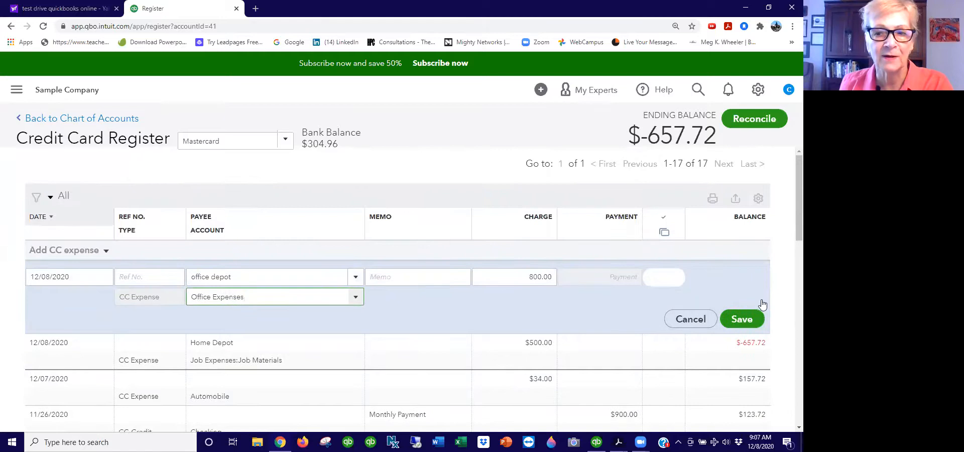
{"action": "left_click", "coordinate": [744, 320]}
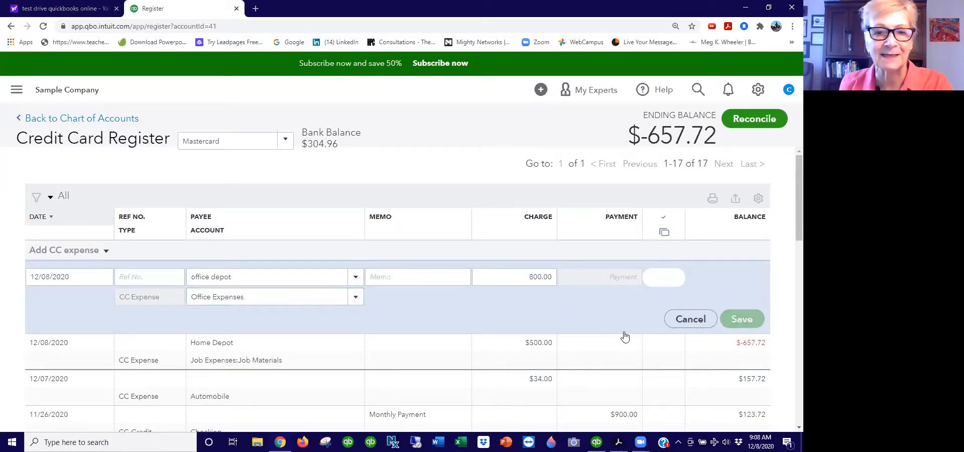
Open the saved office depot expense for full editing and add Extra backup printer as a new category on its second line
{"action": "left_click", "coordinate": [464, 359]}
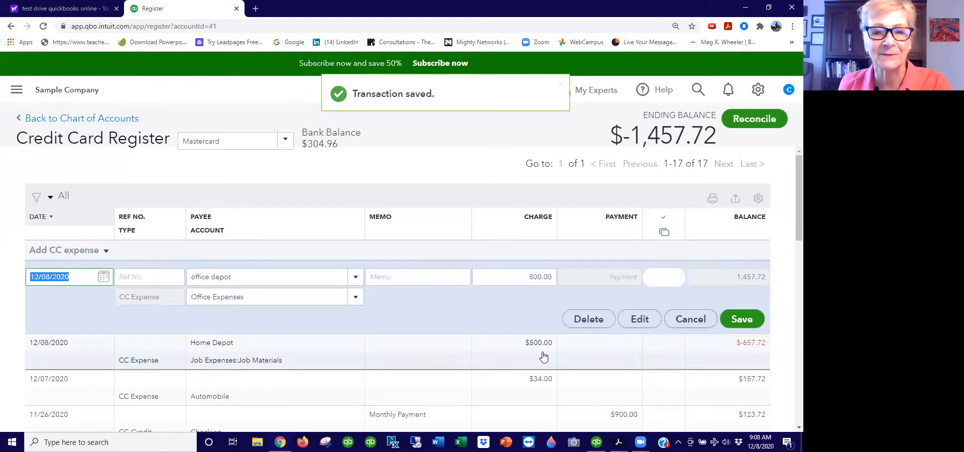
{"action": "left_click", "coordinate": [638, 320]}
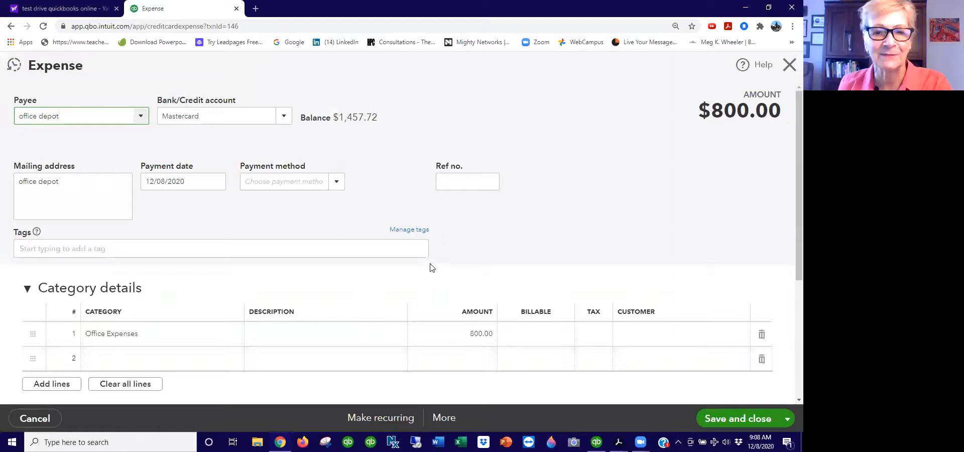
{"action": "scroll", "coordinate": [514, 245], "scroll_direction": "down", "scroll_amount": 2}
{"action": "left_click", "coordinate": [168, 242]}
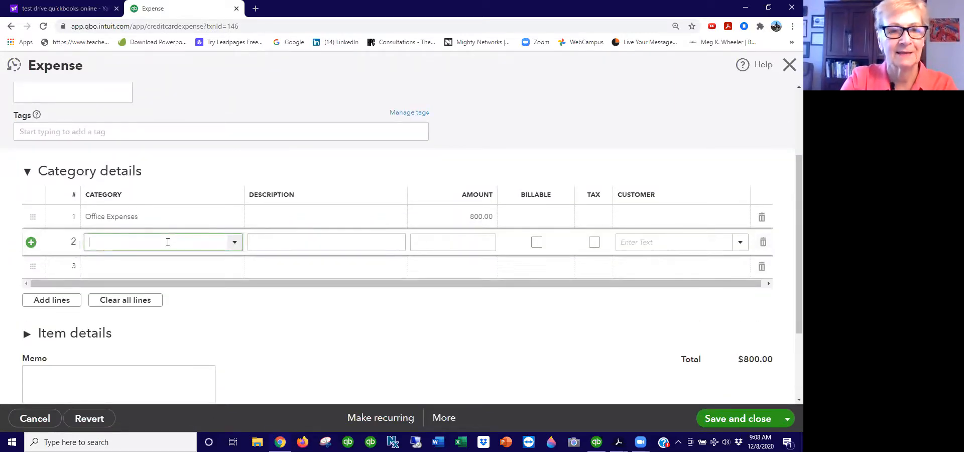
{"action": "type", "text": "Ext"}
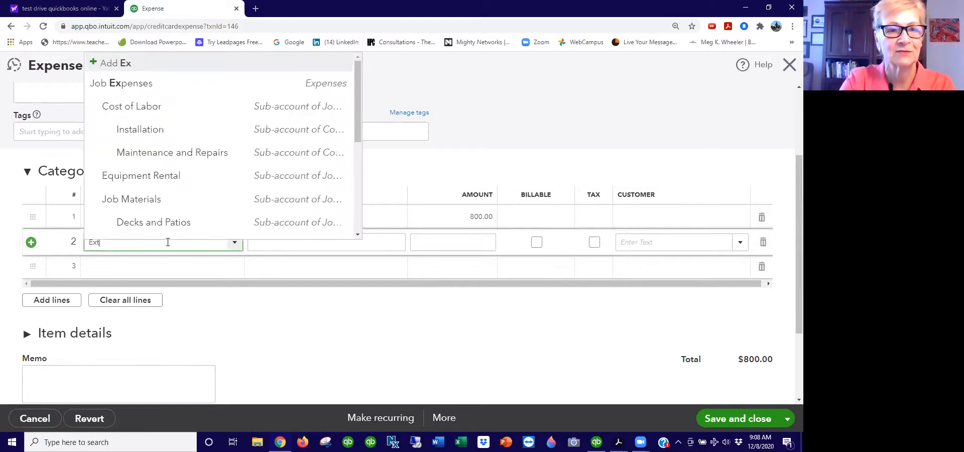
{"action": "type", "text": "ra backup printer"}
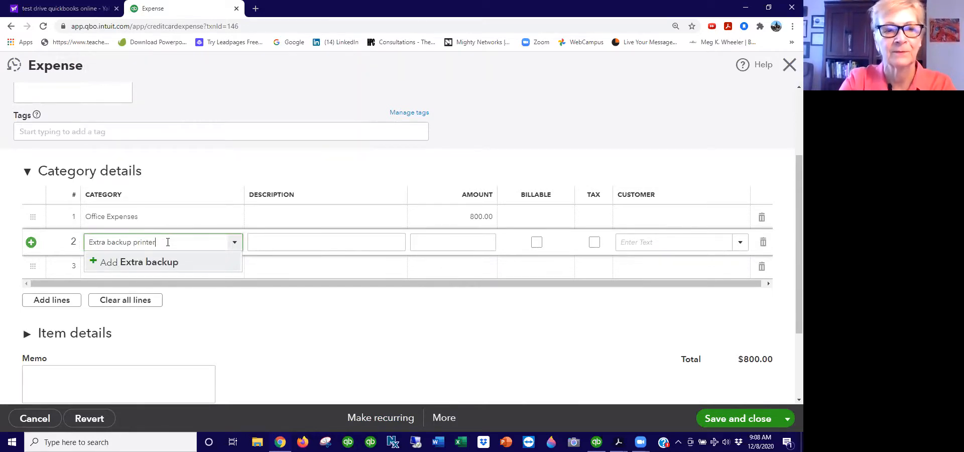
{"action": "key", "text": "Return"}
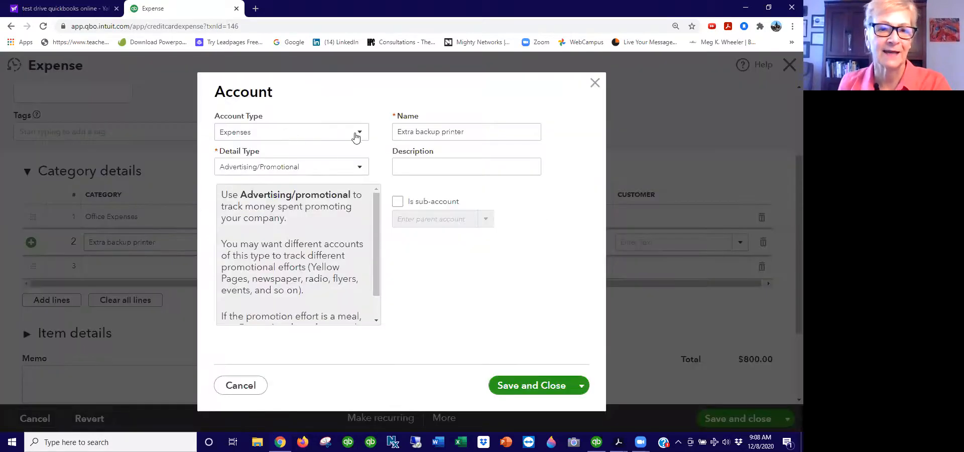
Create the Extra backup printer account as type Fixed Assets with detail type Fixed Asset Copiers
{"action": "left_click", "coordinate": [359, 133]}
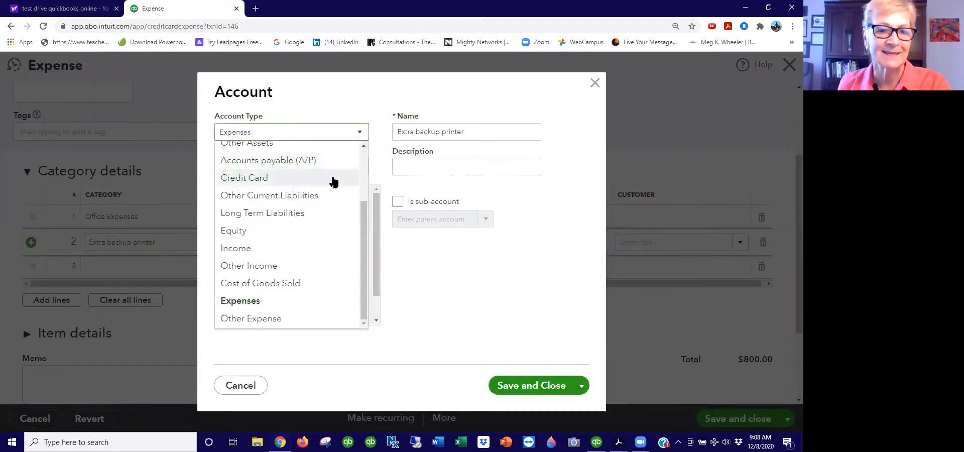
{"action": "scroll", "coordinate": [327, 188], "scroll_direction": "up", "scroll_amount": 2}
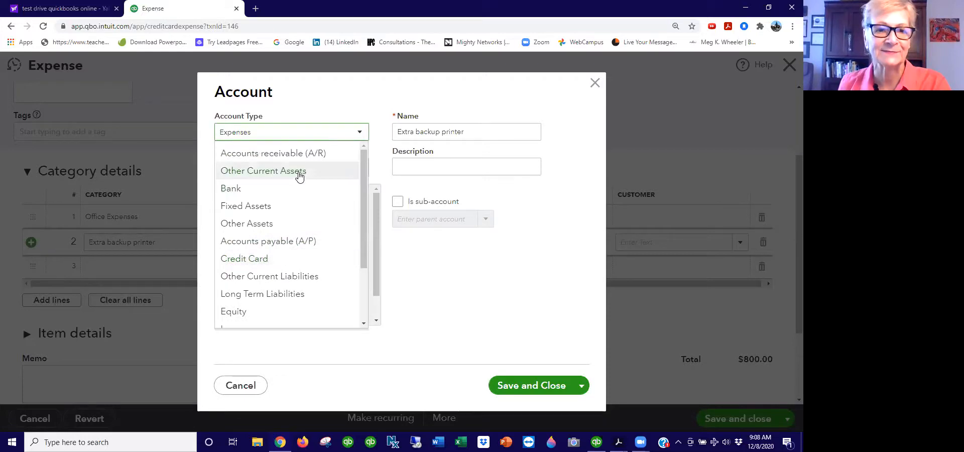
{"action": "left_click", "coordinate": [273, 206]}
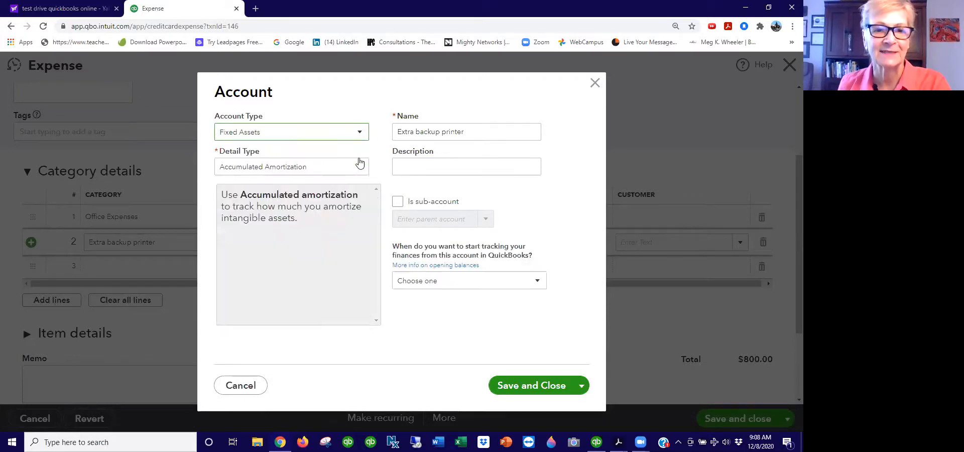
{"action": "left_click", "coordinate": [356, 168]}
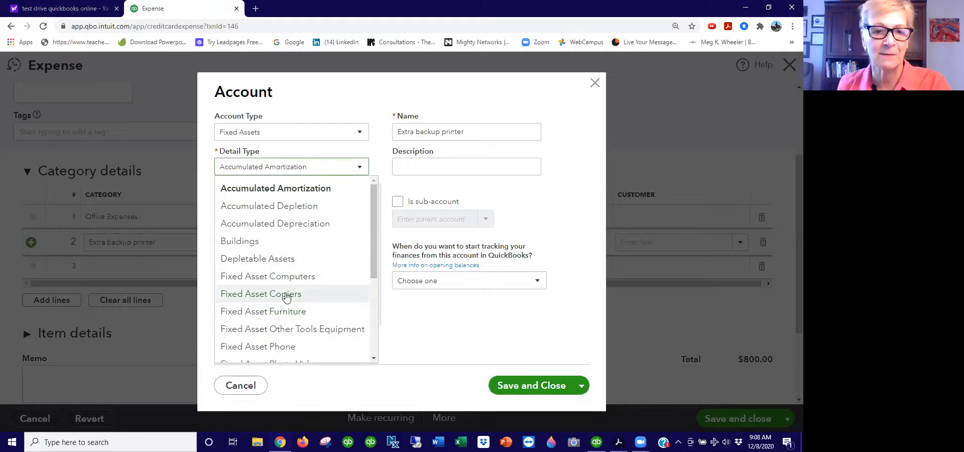
{"action": "left_click", "coordinate": [270, 294]}
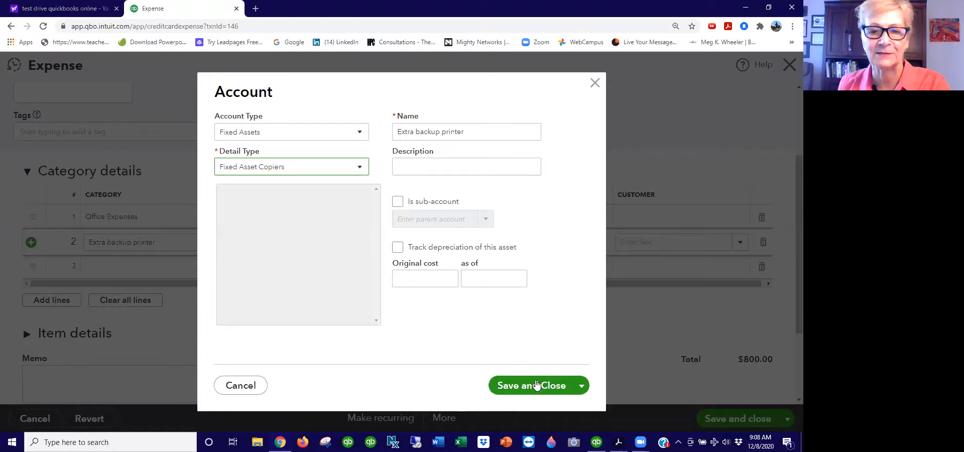
{"action": "left_click", "coordinate": [532, 385]}
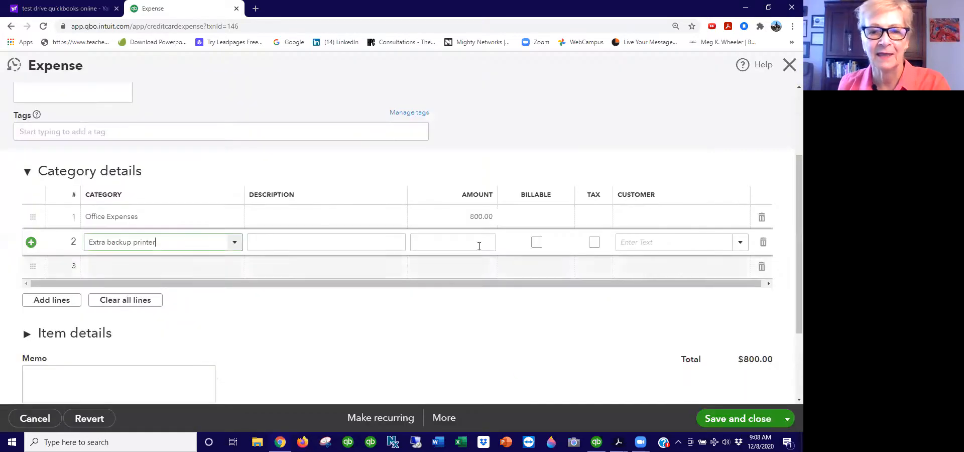
Split the office depot expense into 100 for Office Expenses and 700 for Extra backup printer, and save it
{"action": "left_click", "coordinate": [458, 216]}
{"action": "type", "text": "100"}
{"action": "left_click", "coordinate": [474, 243]}
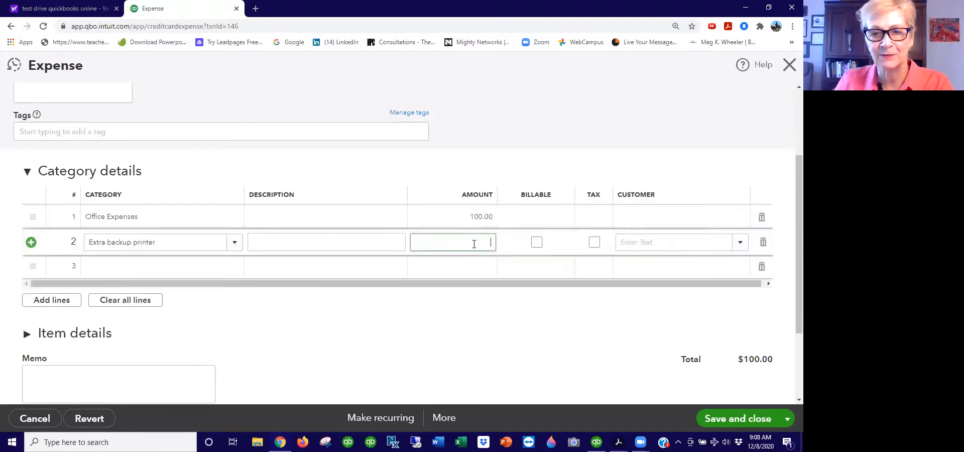
{"action": "key", "text": "Tab"}
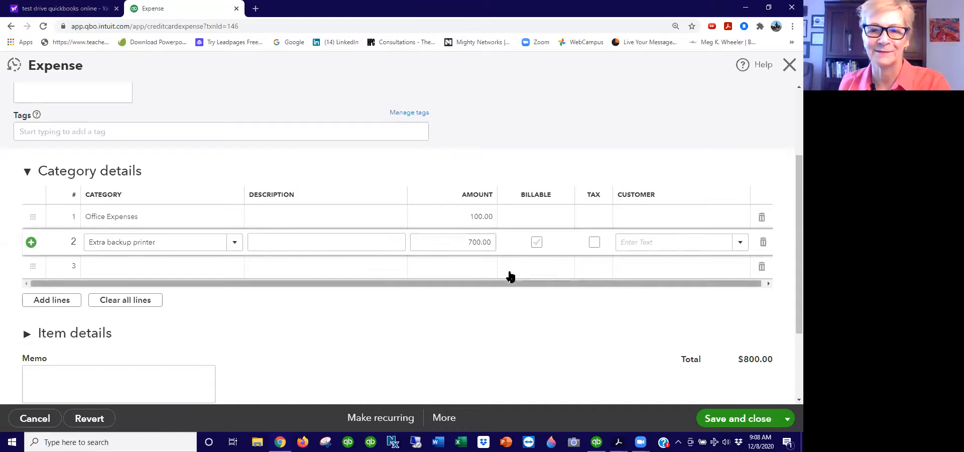
{"action": "left_click", "coordinate": [515, 296]}
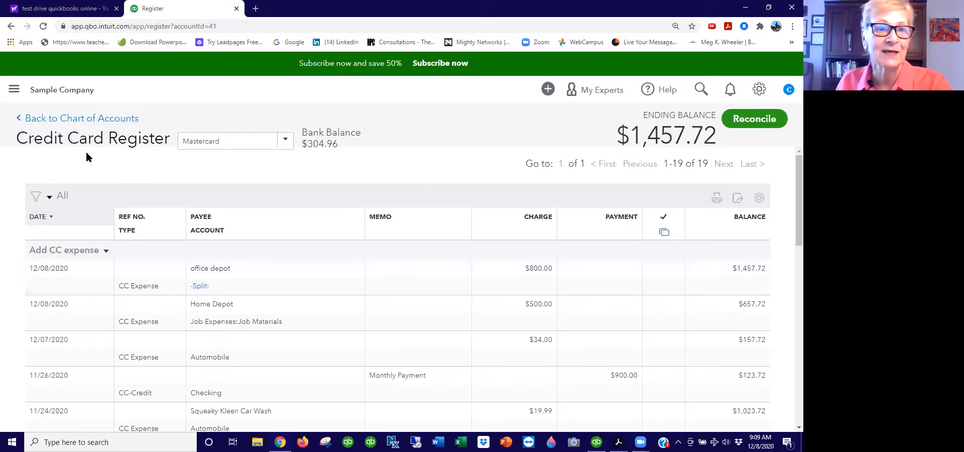
Start a new expense and add Pizza Hut as a new vendor in the payee field
{"action": "left_click", "coordinate": [13, 93]}
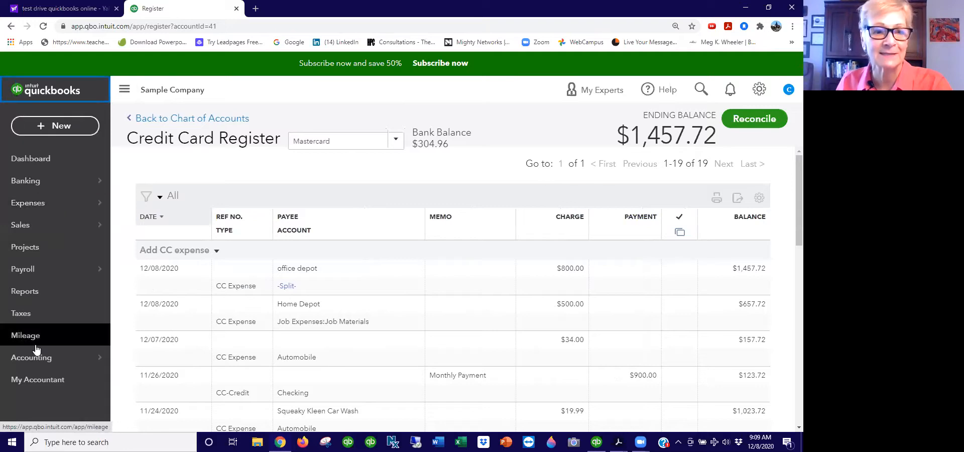
{"action": "left_click", "coordinate": [59, 127]}
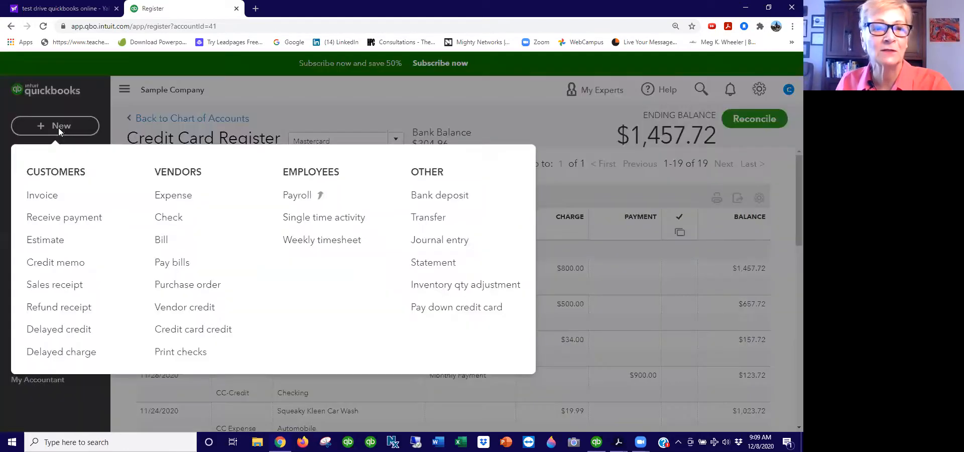
{"action": "left_click", "coordinate": [173, 196]}
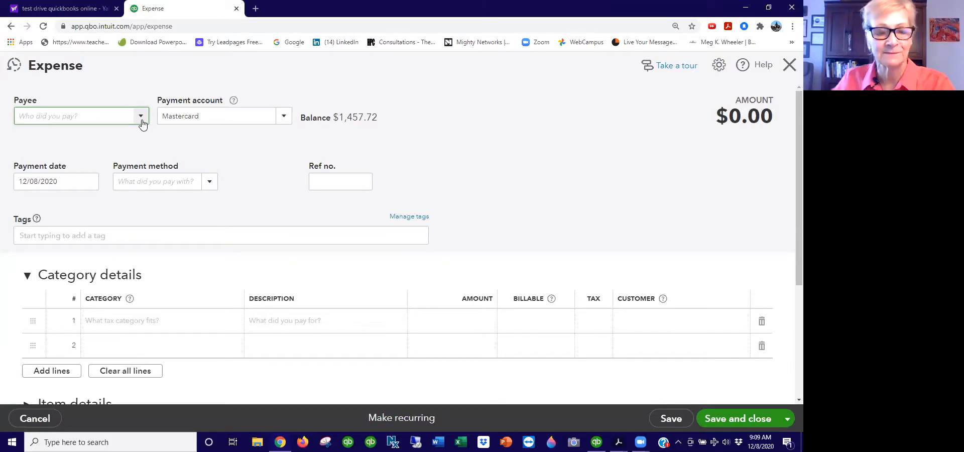
{"action": "type", "text": "Pizza Hut"}
{"action": "key", "text": "Return"}
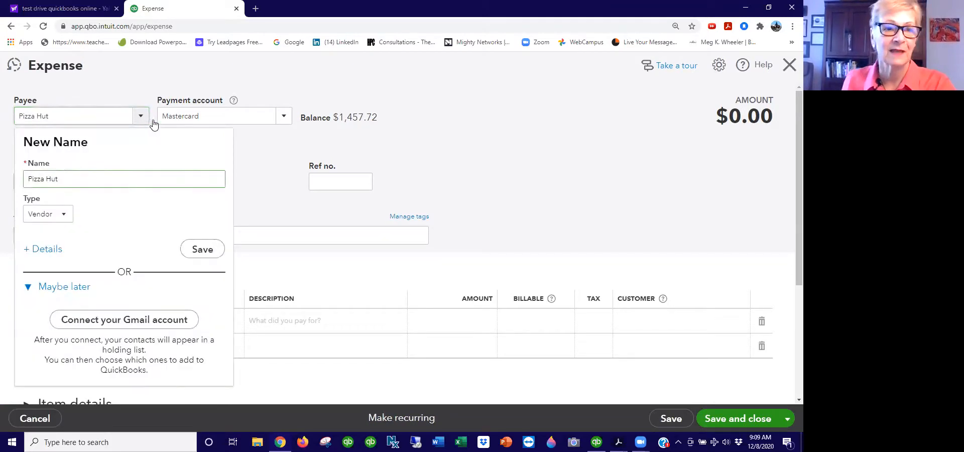
{"action": "left_click", "coordinate": [203, 248]}
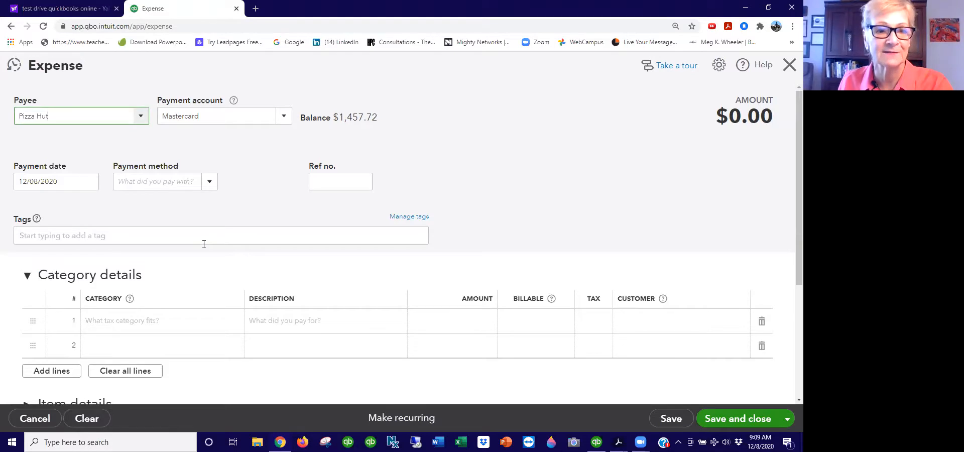
Create a Staff Meetings category on the first line, with account type Expenses and detail type Other Business Expenses
{"action": "scroll", "coordinate": [203, 243], "scroll_direction": "down", "scroll_amount": 3}
{"action": "left_click", "coordinate": [191, 139]}
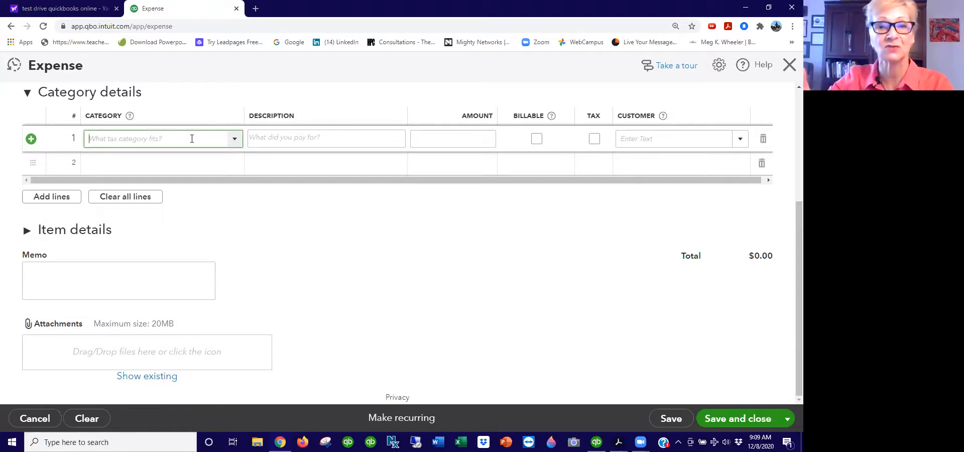
{"action": "type", "text": "Sta"}
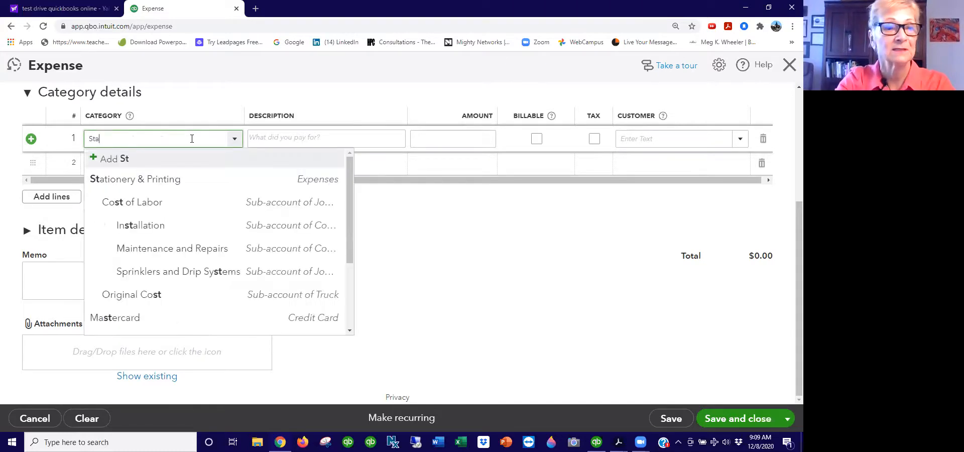
{"action": "type", "text": "ff Meetings"}
{"action": "key", "text": "Return"}
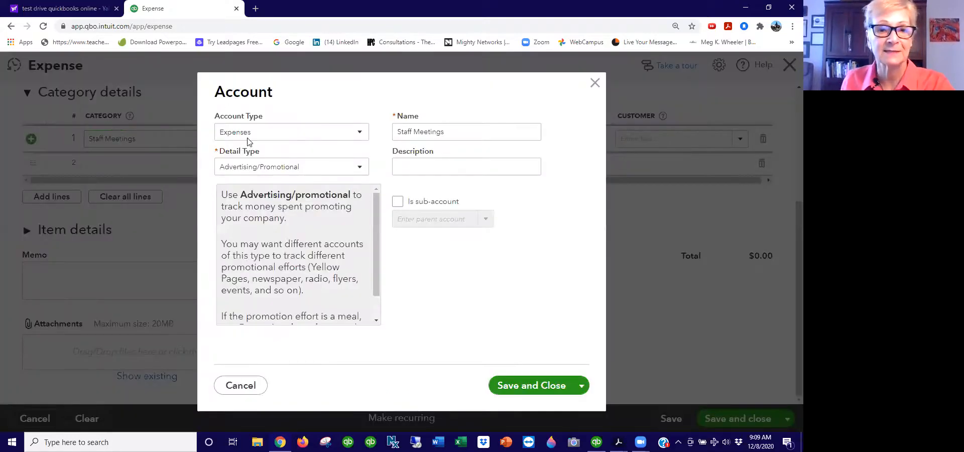
{"action": "left_click", "coordinate": [362, 169]}
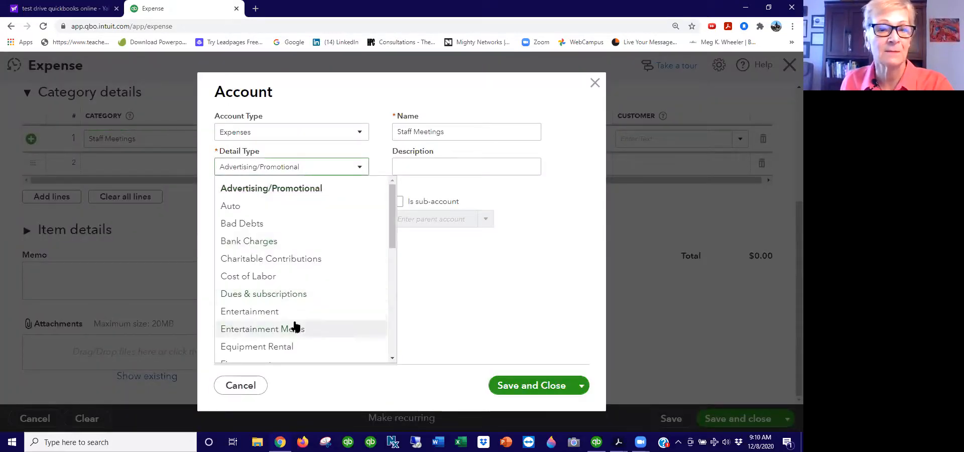
{"action": "scroll", "coordinate": [294, 317], "scroll_direction": "down", "scroll_amount": 3}
{"action": "scroll", "coordinate": [294, 317], "scroll_direction": "down", "scroll_amount": 2}
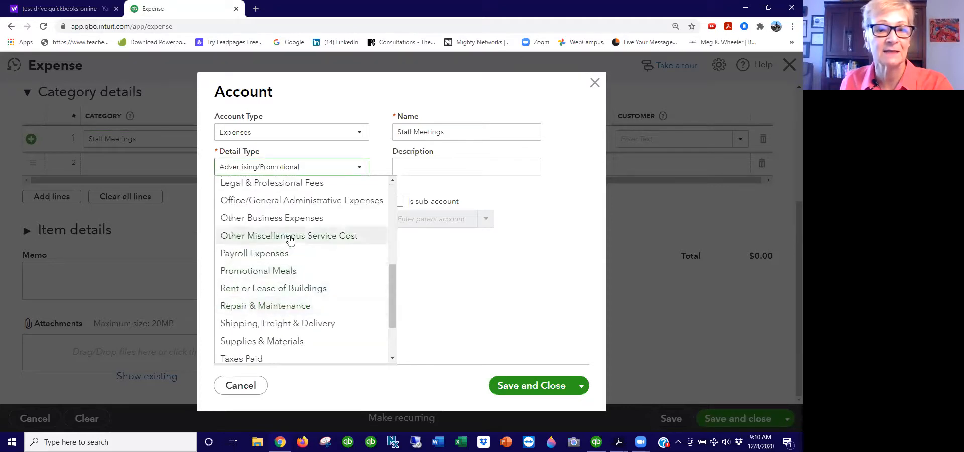
{"action": "left_click", "coordinate": [287, 223]}
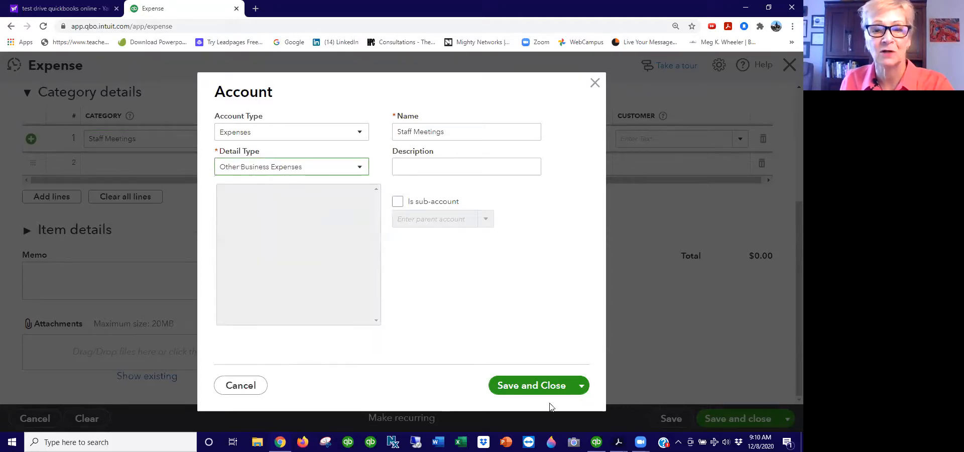
{"action": "left_click", "coordinate": [544, 385]}
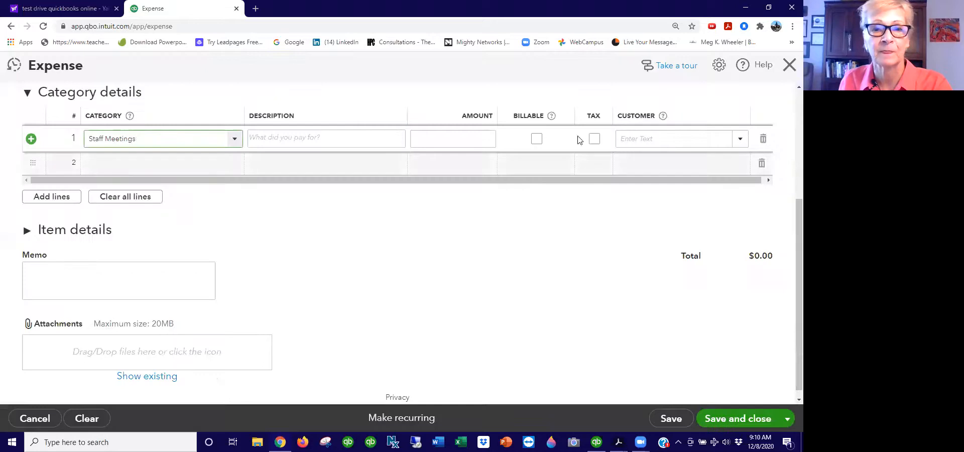
Enter 86.17 as the Staff Meetings line amount, then save and close the Pizza Hut expense
{"action": "left_click", "coordinate": [484, 139]}
{"action": "type", "text": "86.17"}
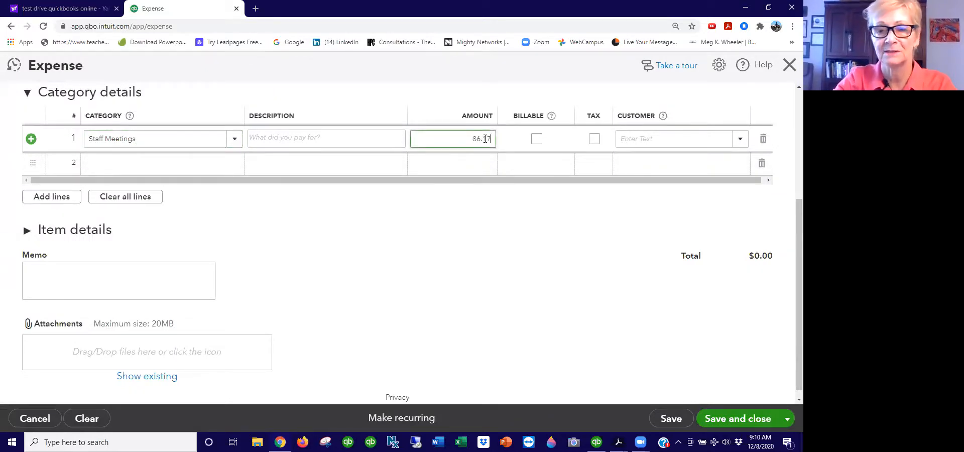
{"action": "key", "text": "Tab"}
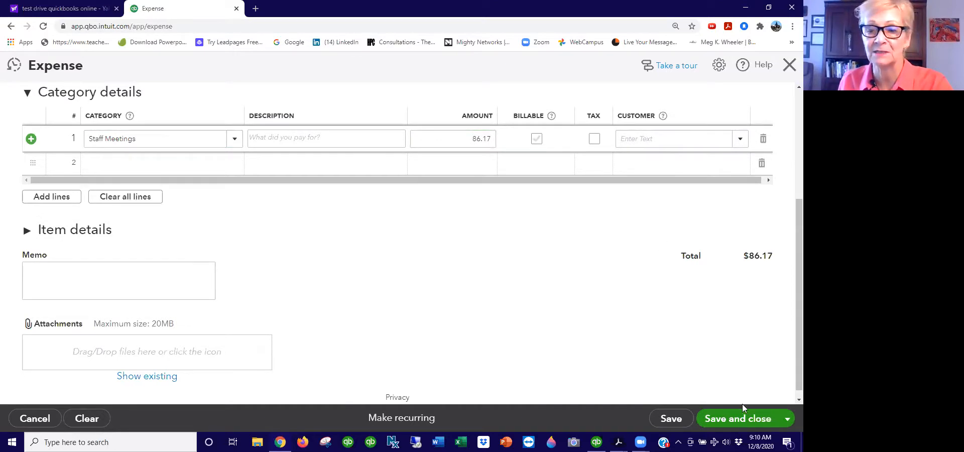
{"action": "left_click", "coordinate": [745, 419]}
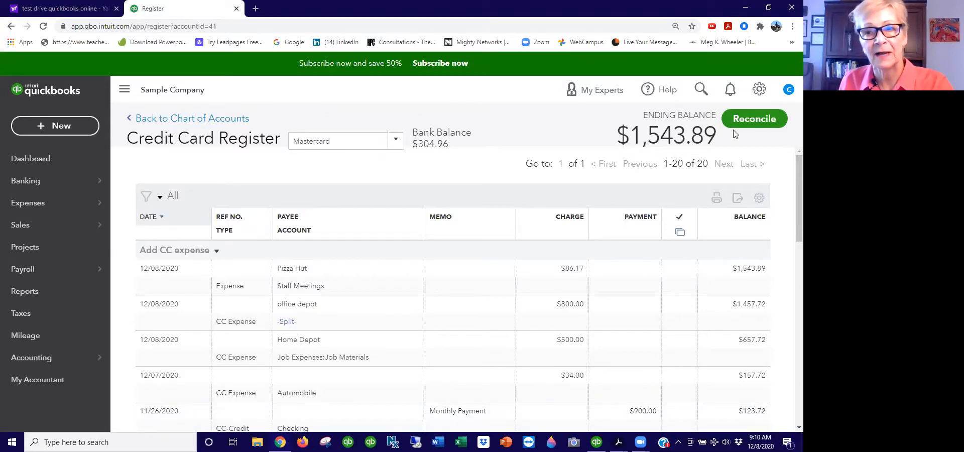
Open reconciliation for the Mastercard account from its register and dismiss the introduction, notice and welcome tip
{"action": "left_click", "coordinate": [758, 124]}
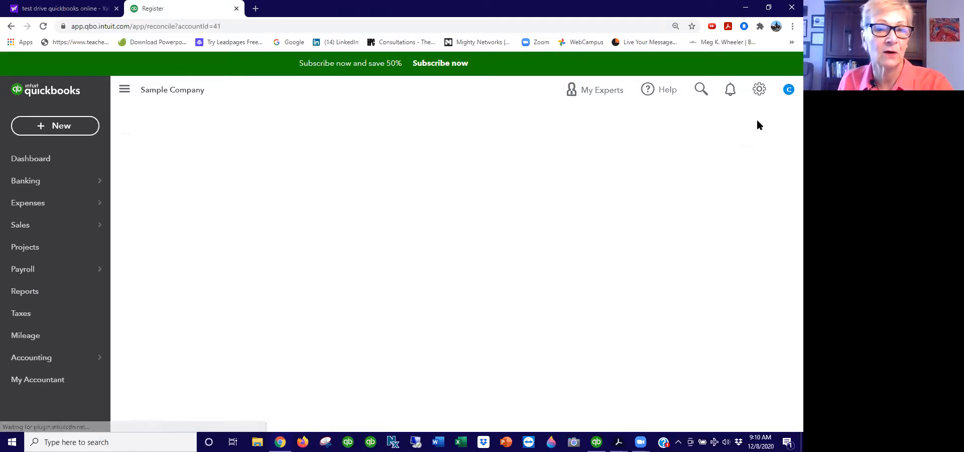
{"action": "left_click", "coordinate": [180, 358]}
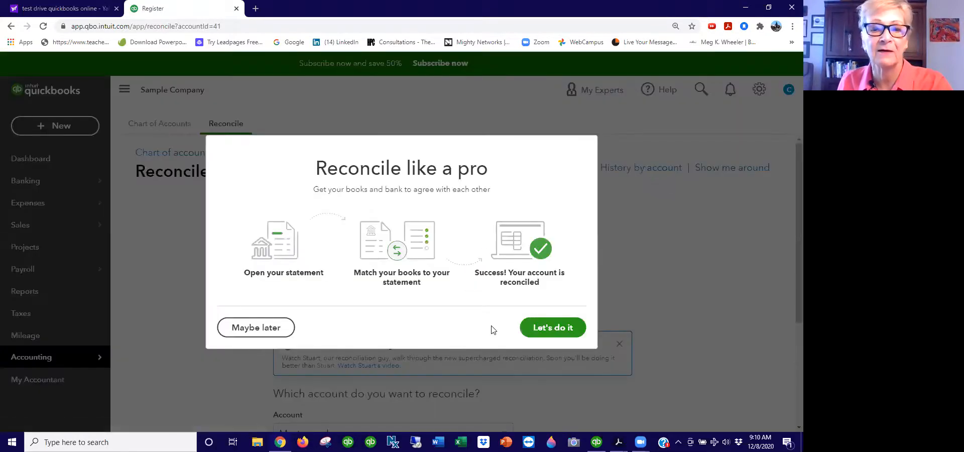
{"action": "left_click", "coordinate": [535, 328]}
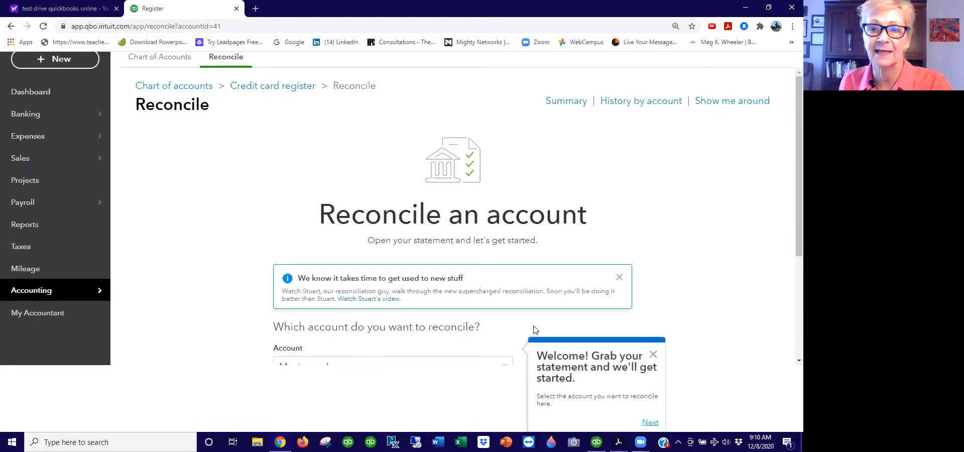
{"action": "left_click", "coordinate": [628, 277]}
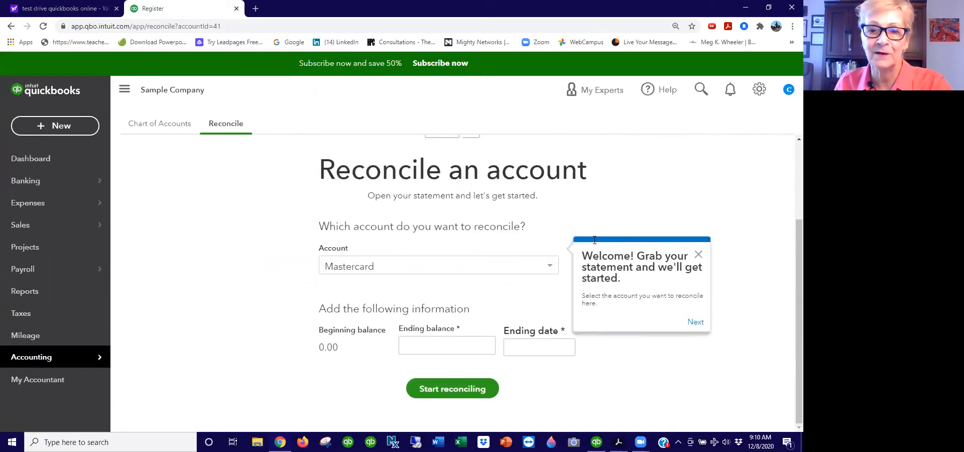
{"action": "left_click", "coordinate": [698, 254]}
{"action": "left_click", "coordinate": [612, 272]}
{"action": "left_click", "coordinate": [725, 204]}
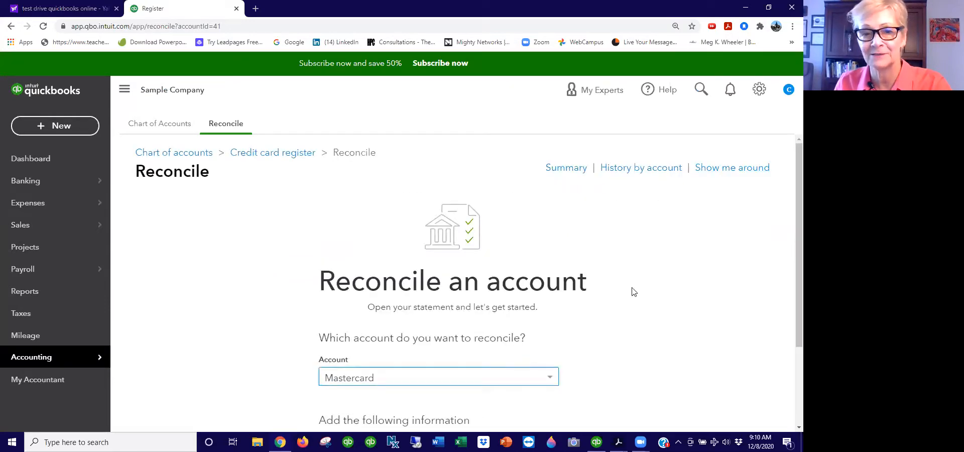
Start reconciling Mastercard with an ending balance of 1,000 and an ending date of November 5, 2020
{"action": "scroll", "coordinate": [532, 261], "scroll_direction": "down", "scroll_amount": 2}
{"action": "left_click", "coordinate": [427, 347]}
{"action": "type", "text": "1,000"}
{"action": "key", "text": "Tab"}
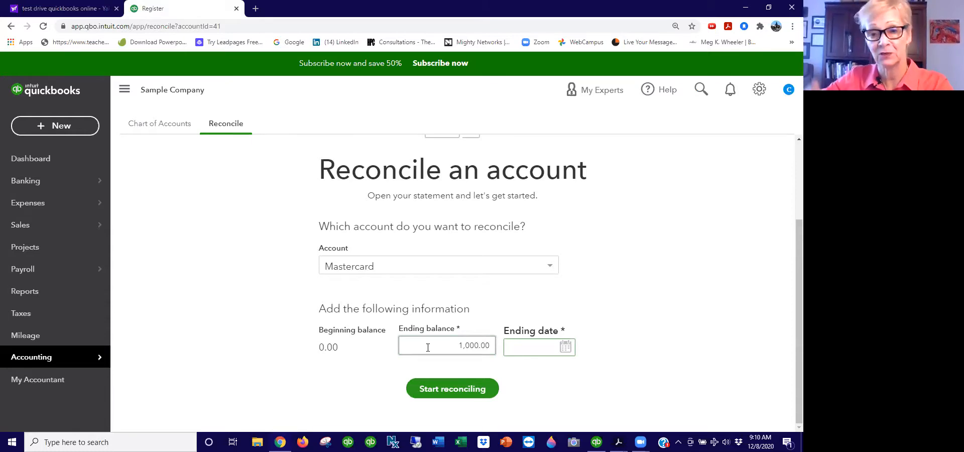
{"action": "type", "text": "11052020"}
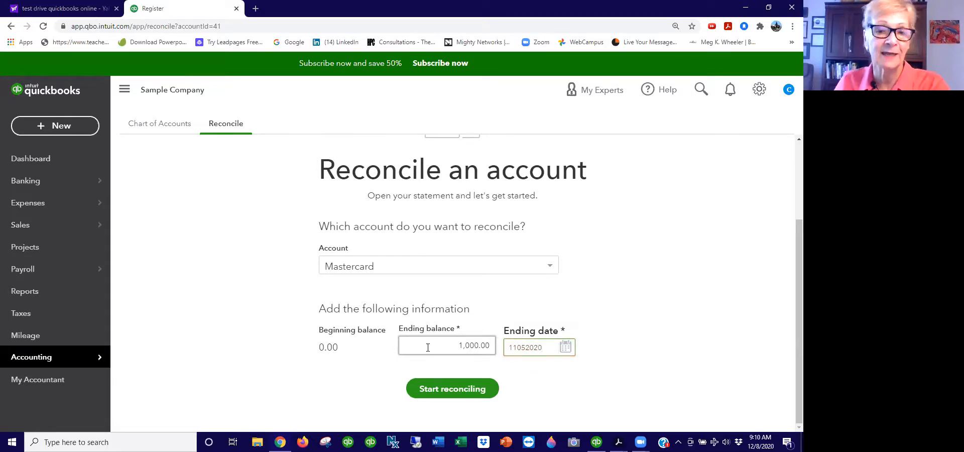
{"action": "left_click", "coordinate": [480, 397]}
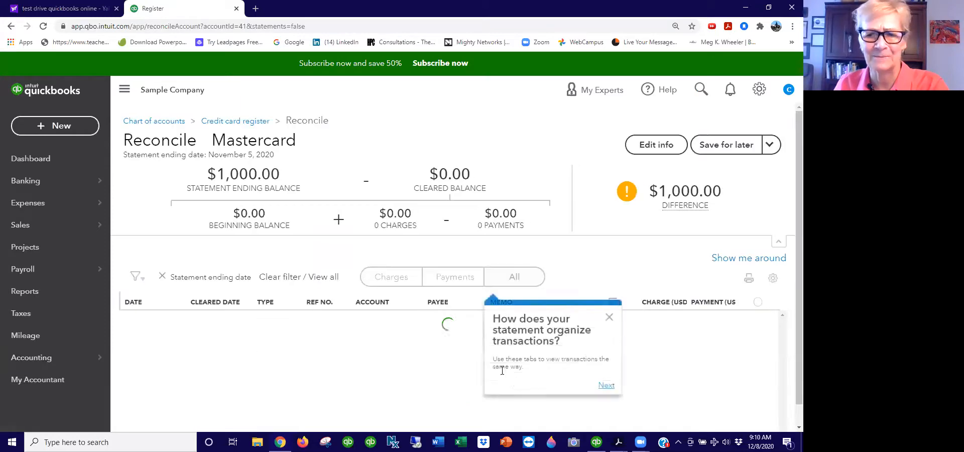
Dismiss the guided tips on the Mastercard reconciliation page and stop them from showing again
{"action": "left_click", "coordinate": [609, 318]}
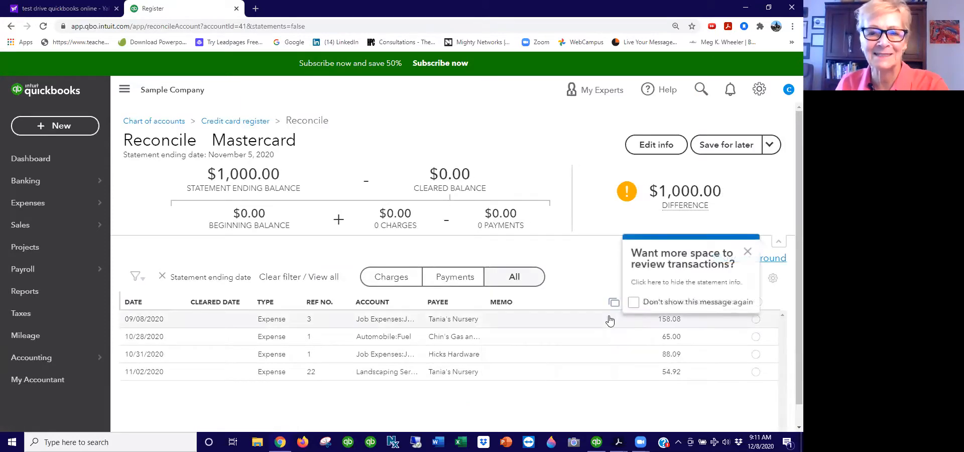
{"action": "left_click", "coordinate": [633, 302]}
{"action": "left_click", "coordinate": [747, 251]}
{"action": "left_click", "coordinate": [626, 340]}
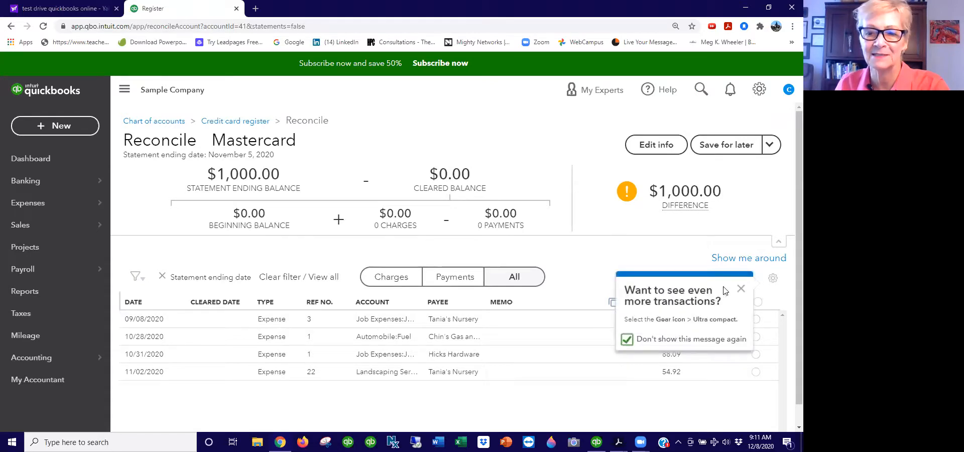
{"action": "left_click", "coordinate": [740, 289]}
{"action": "scroll", "coordinate": [600, 272], "scroll_direction": "down", "scroll_amount": 1}
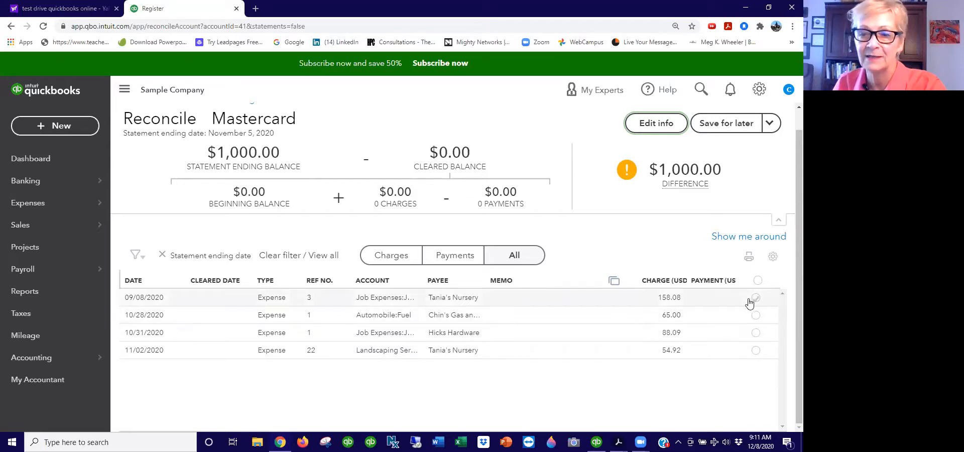
{"action": "left_click", "coordinate": [757, 280]}
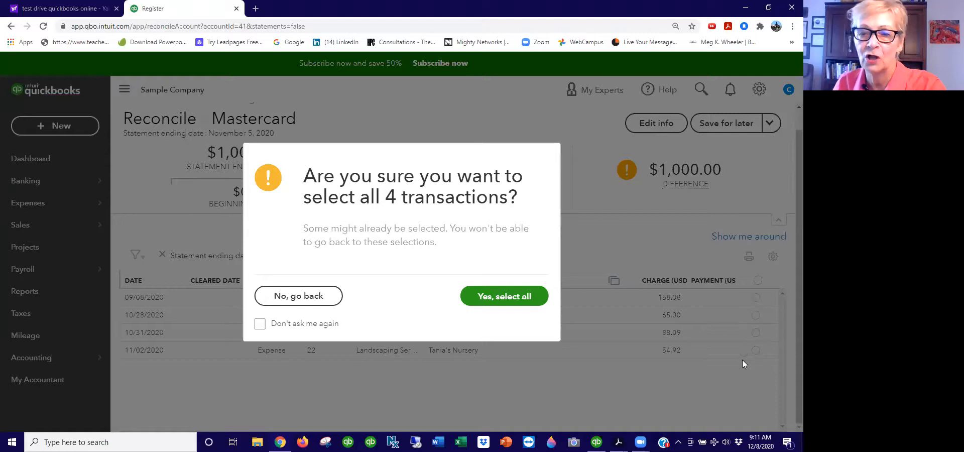
{"action": "left_click", "coordinate": [260, 323]}
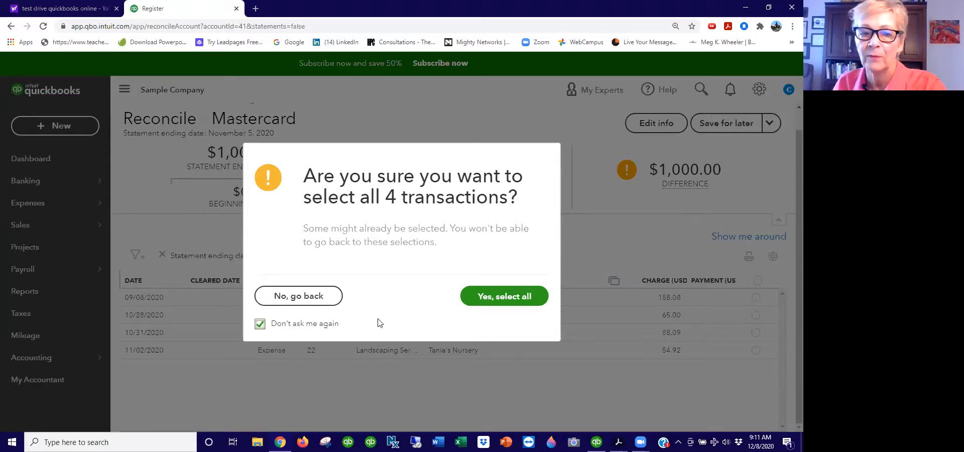
{"action": "left_click", "coordinate": [492, 296]}
{"action": "left_click", "coordinate": [757, 280]}
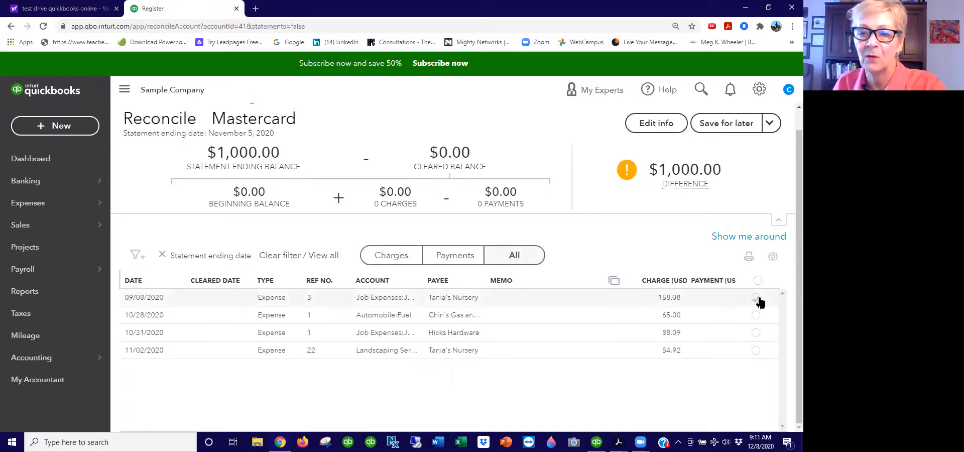
Mark the four listed Mastercard charges as cleared one by one, from 09/08/2020 through 11/02/2020, and check the difference
{"action": "left_click", "coordinate": [756, 297]}
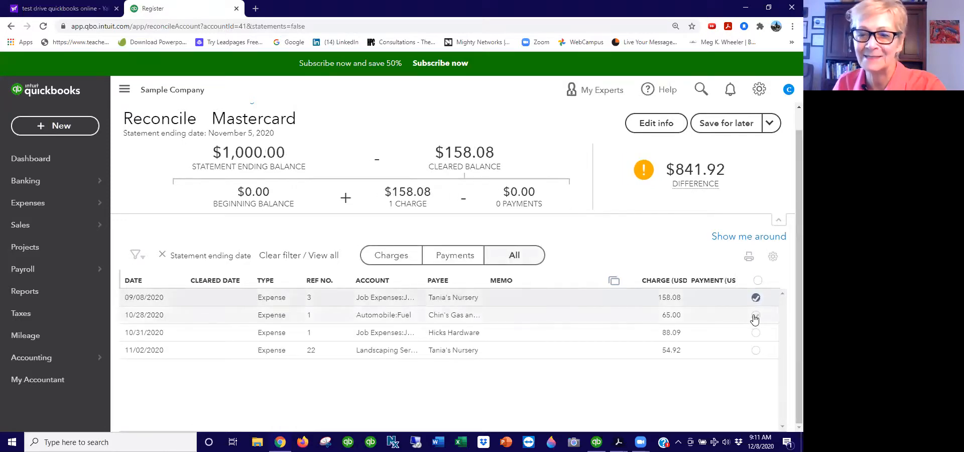
{"action": "left_click", "coordinate": [755, 315]}
{"action": "left_click", "coordinate": [756, 333]}
{"action": "left_click", "coordinate": [755, 351]}
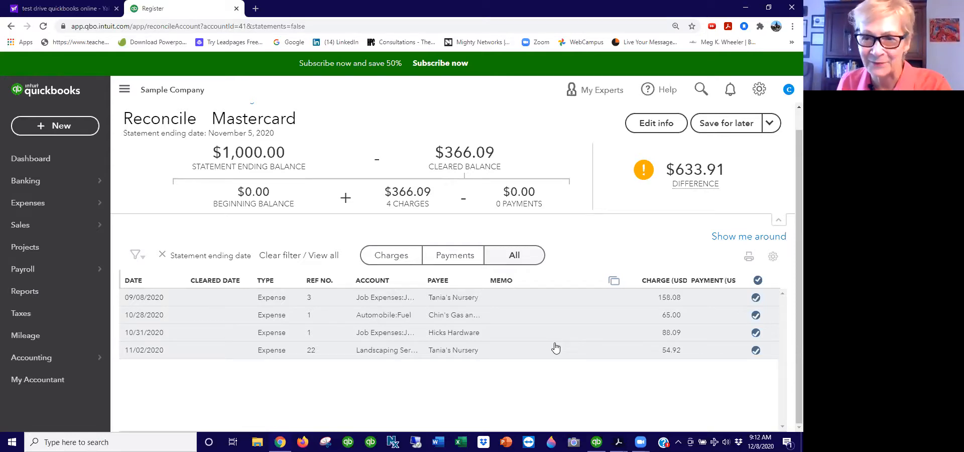
{"action": "mouse_move", "coordinate": [694, 176]}
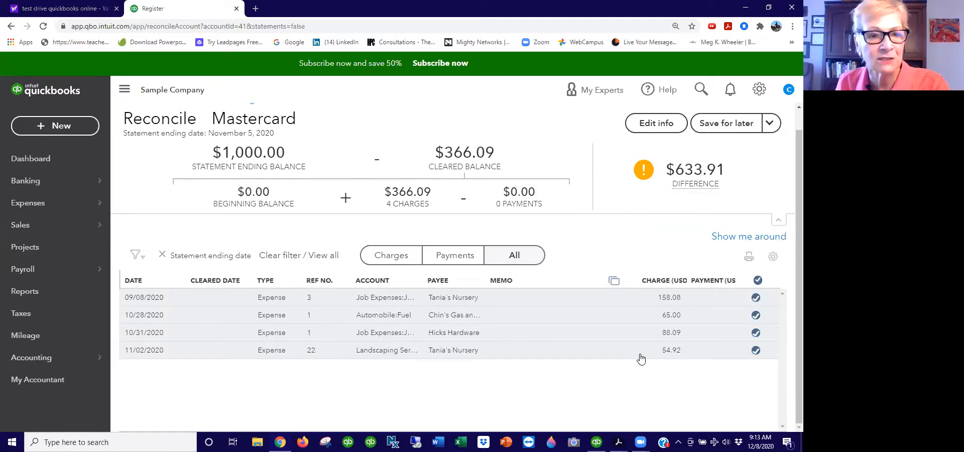
Record a Mastercard expense of 600.00 to Ellis Equipment Rental under the Equipment Rental category and close the form
{"action": "left_click", "coordinate": [77, 129]}
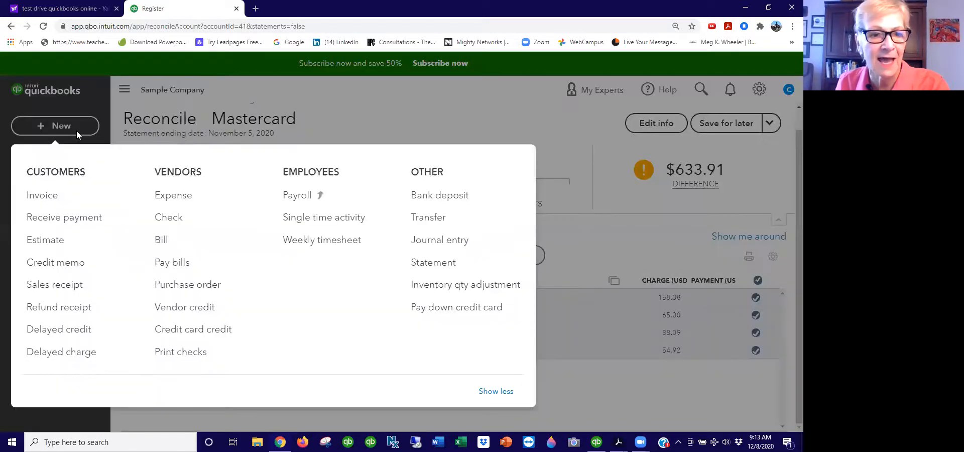
{"action": "left_click", "coordinate": [182, 197]}
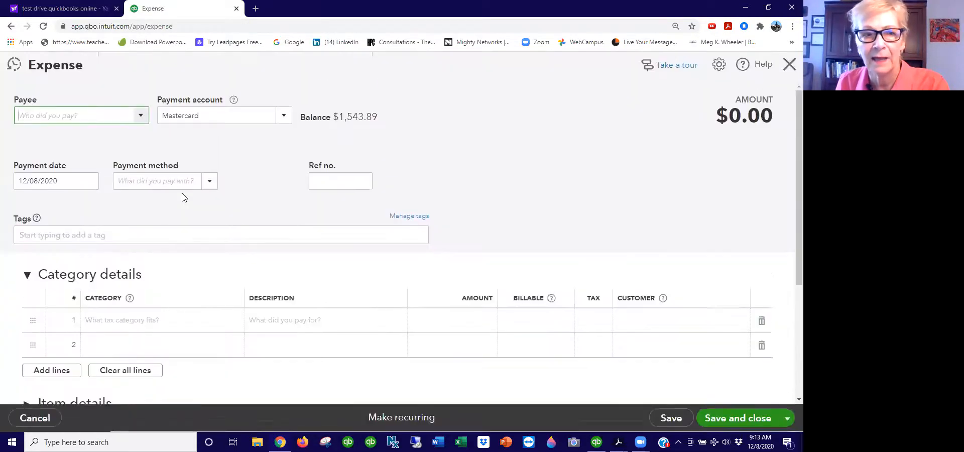
{"action": "left_click", "coordinate": [140, 117]}
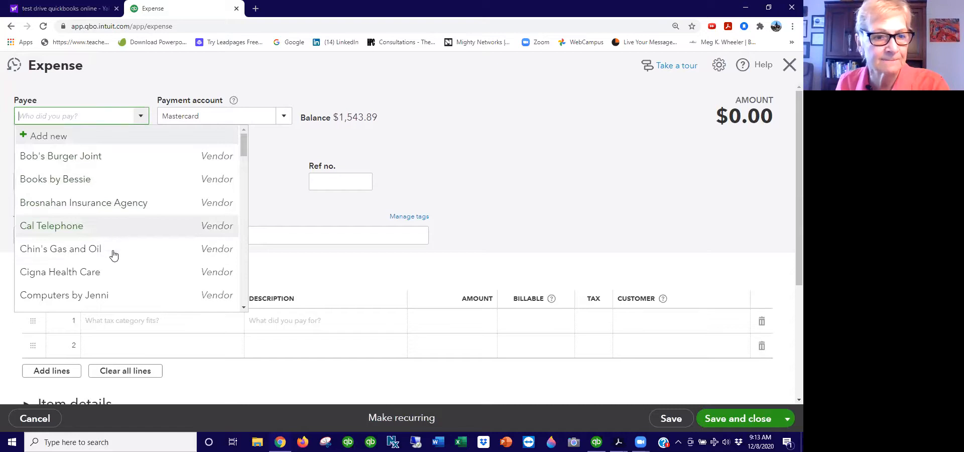
{"action": "scroll", "coordinate": [113, 246], "scroll_direction": "down", "scroll_amount": 3}
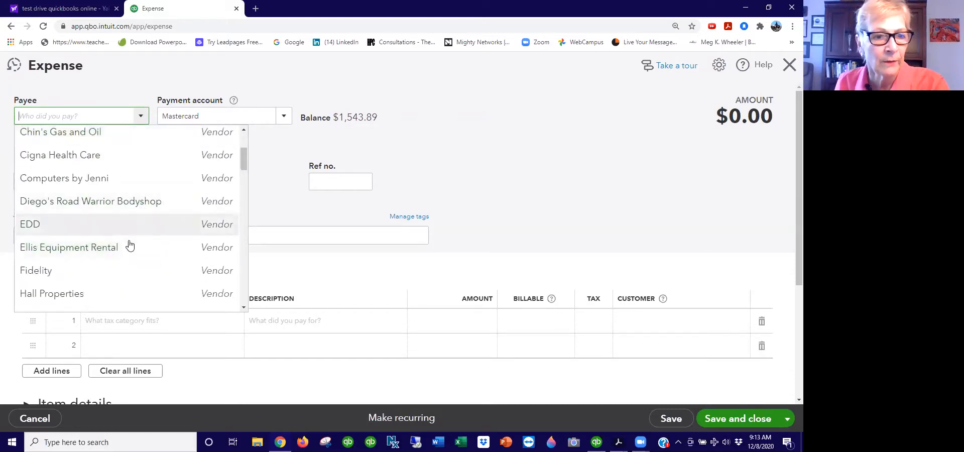
{"action": "left_click", "coordinate": [112, 247]}
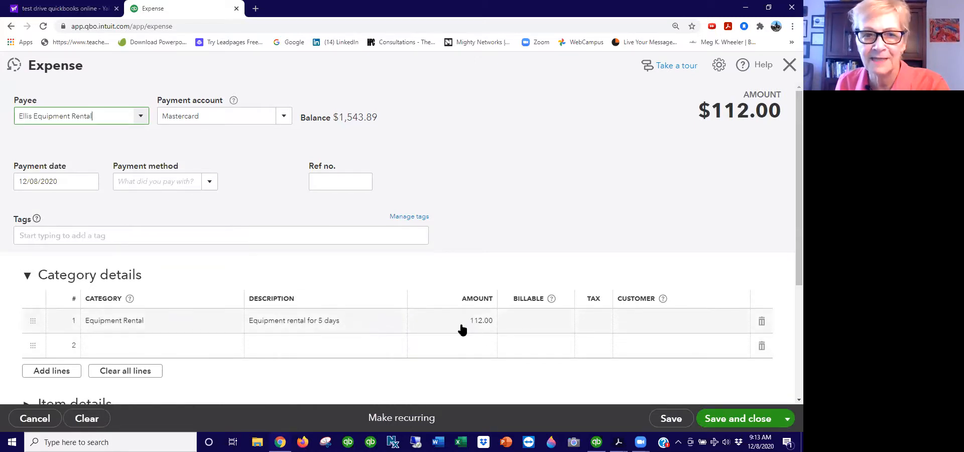
{"action": "left_click", "coordinate": [462, 326]}
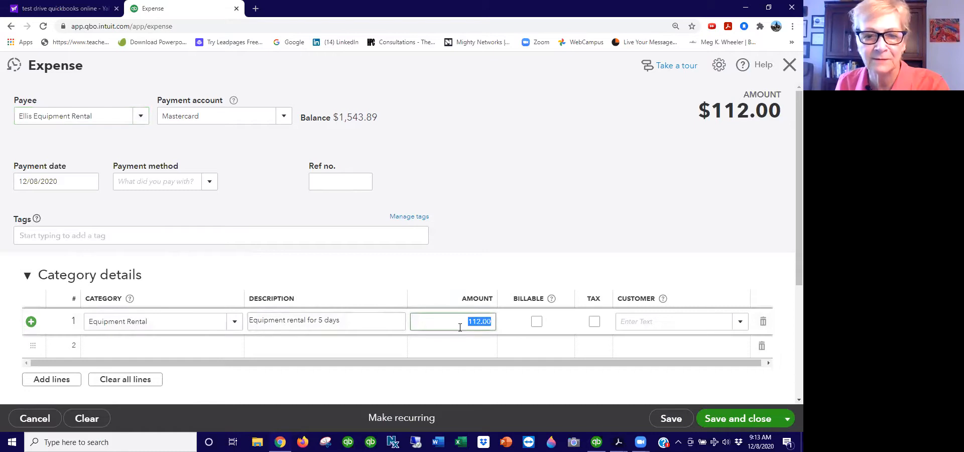
{"action": "type", "text": "600"}
{"action": "key", "text": "Tab"}
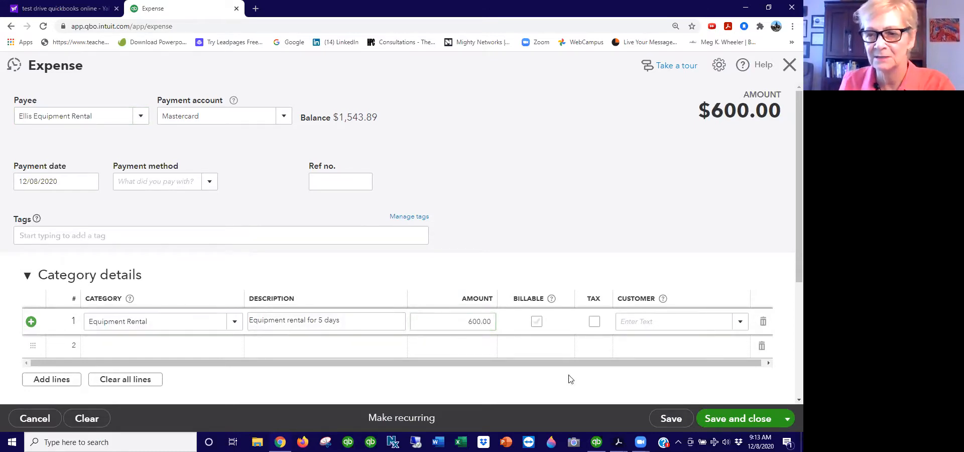
{"action": "left_click", "coordinate": [753, 419]}
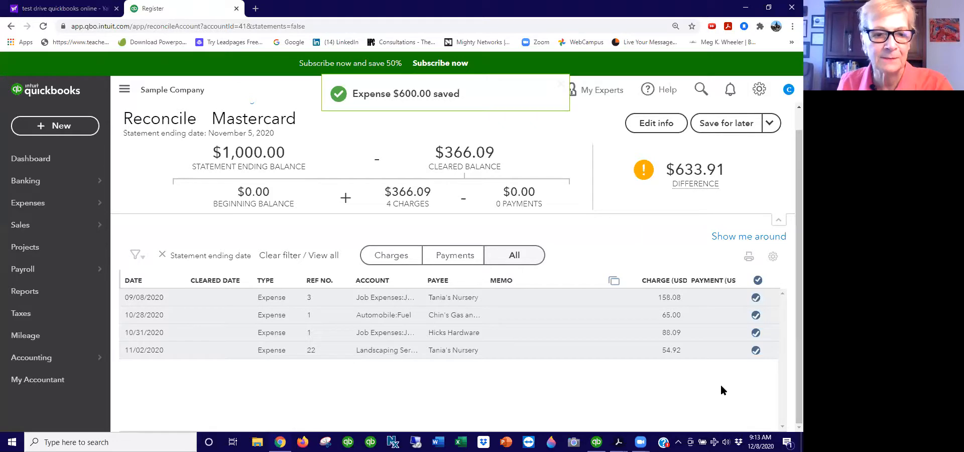
Change the Mastercard statement's ending date to 12/31/2020 and save the statement information
{"action": "left_click", "coordinate": [671, 127]}
{"action": "left_click", "coordinate": [746, 129]}
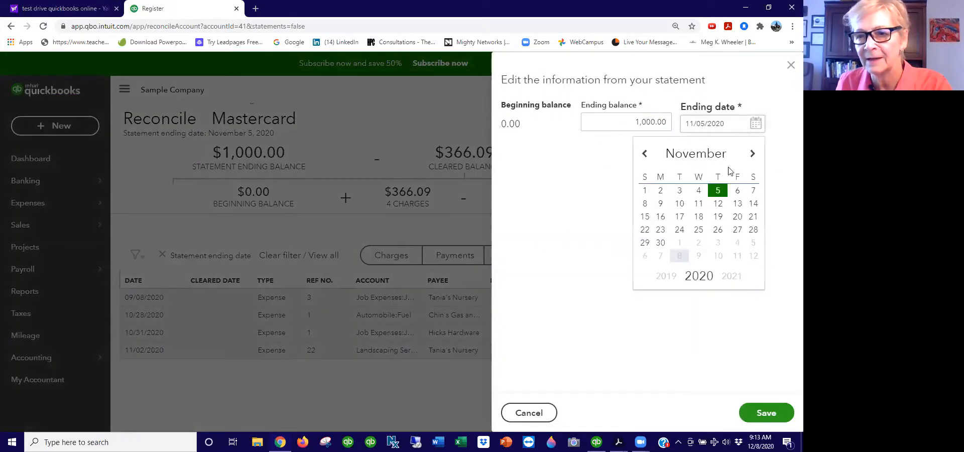
{"action": "left_click", "coordinate": [753, 156]}
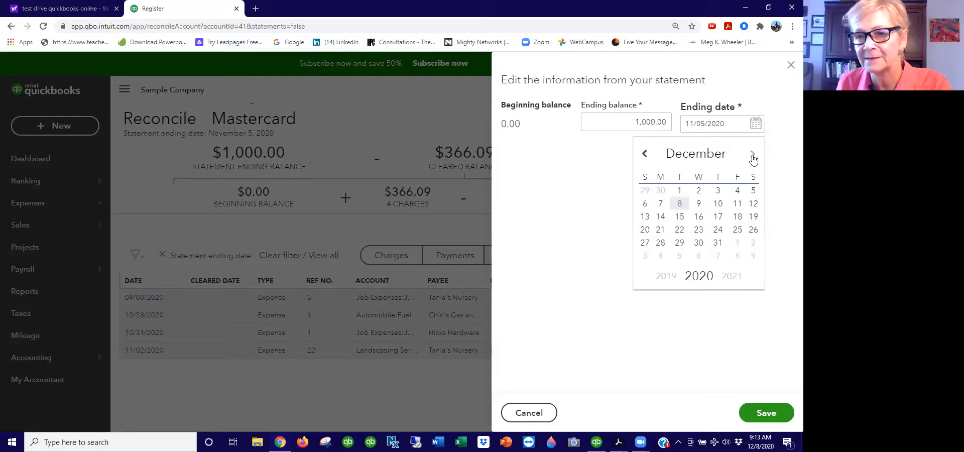
{"action": "left_click", "coordinate": [717, 244]}
{"action": "left_click", "coordinate": [765, 413]}
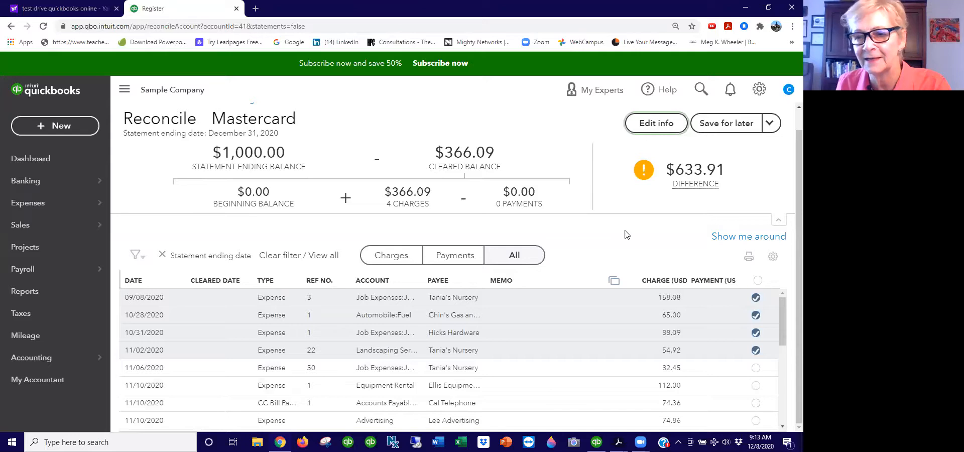
Change the date of the 600.00 Ellis Equipment Rental expense in the reconciliation list to 11/08/2020 and save it
{"action": "scroll", "coordinate": [588, 328], "scroll_direction": "down", "scroll_amount": 5}
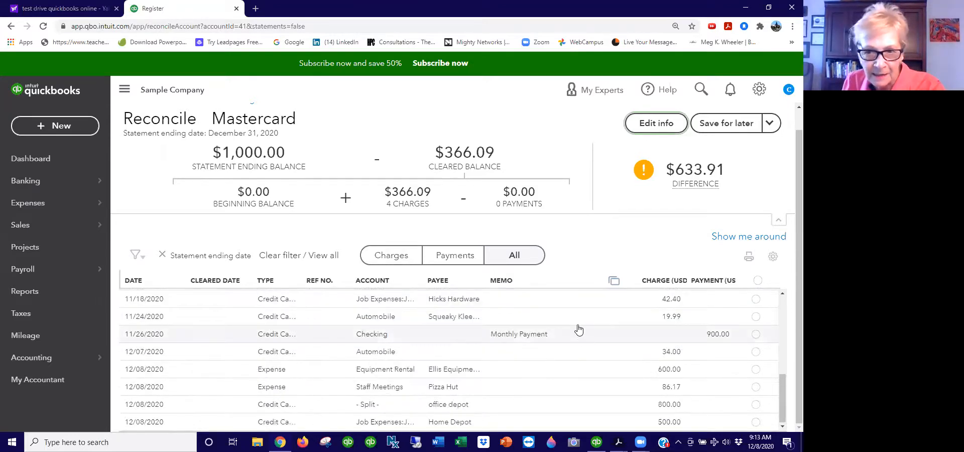
{"action": "left_click", "coordinate": [499, 369]}
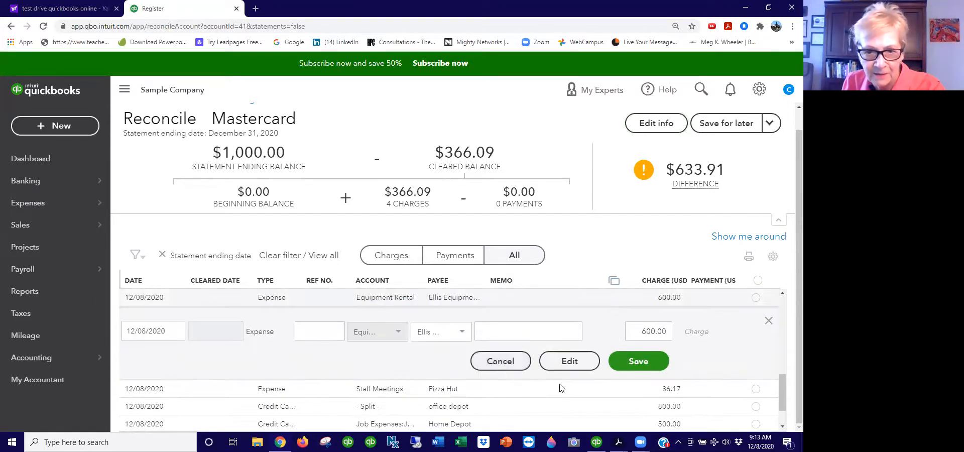
{"action": "left_click", "coordinate": [172, 331]}
{"action": "left_click", "coordinate": [134, 187]}
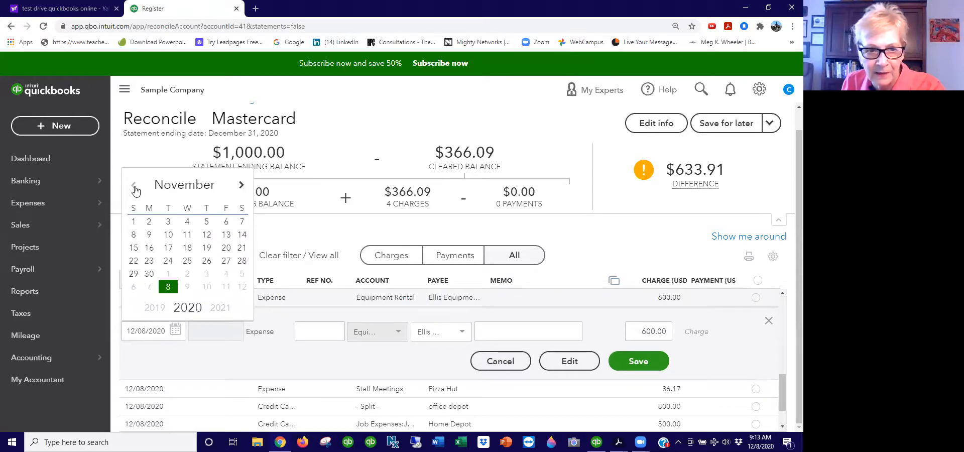
{"action": "left_click", "coordinate": [136, 236]}
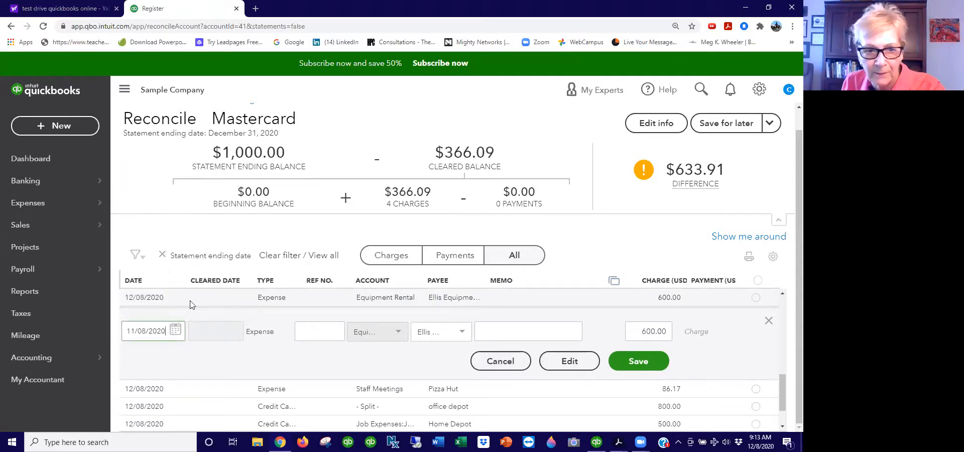
{"action": "left_click", "coordinate": [637, 363]}
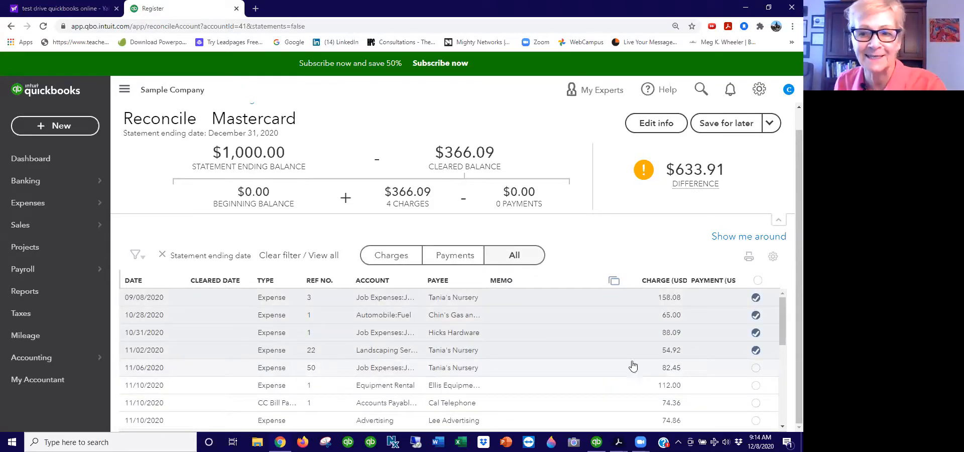
Look through the reconciliation list and set the statement ending date back to 11/05/2020
{"action": "scroll", "coordinate": [617, 348], "scroll_direction": "down", "scroll_amount": 3}
{"action": "scroll", "coordinate": [607, 348], "scroll_direction": "down", "scroll_amount": 2}
{"action": "scroll", "coordinate": [582, 340], "scroll_direction": "up", "scroll_amount": 5}
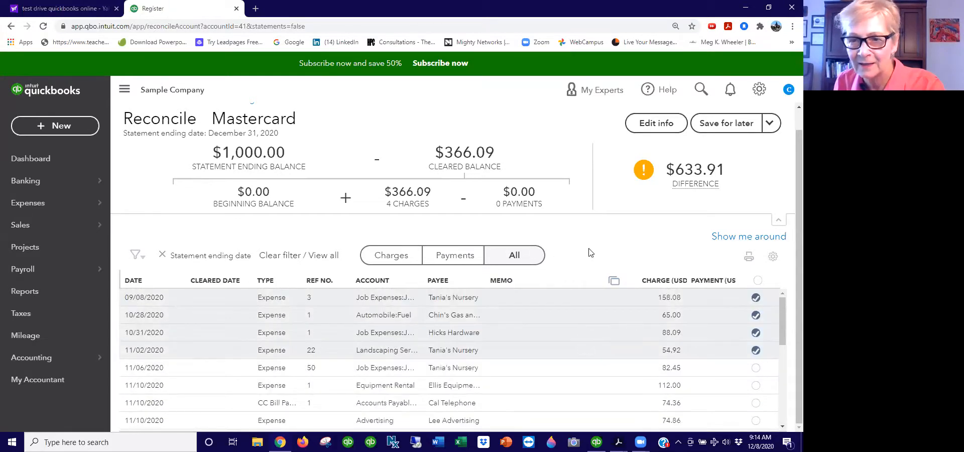
{"action": "left_click", "coordinate": [655, 123]}
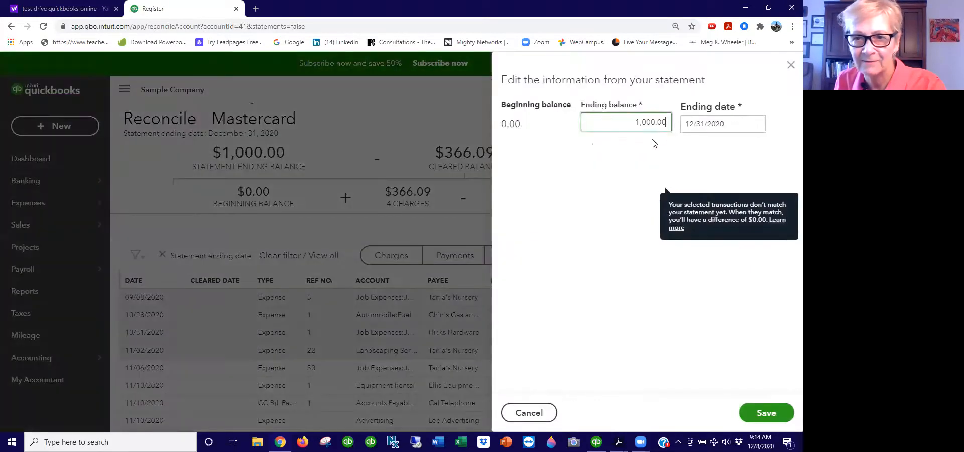
{"action": "left_click", "coordinate": [755, 124]}
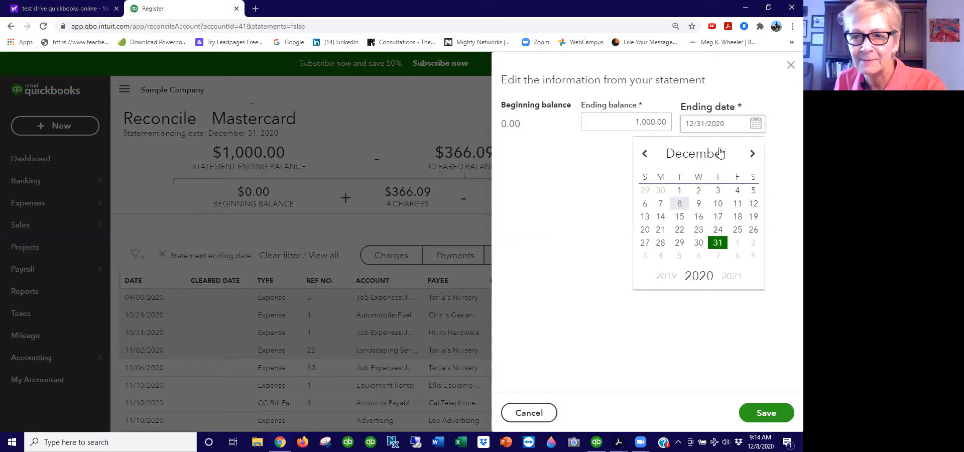
{"action": "left_click", "coordinate": [644, 156]}
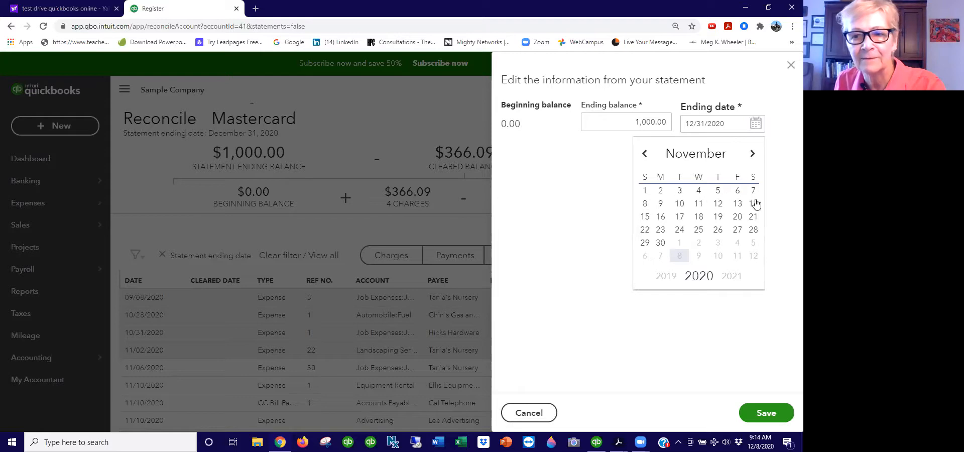
{"action": "left_click", "coordinate": [717, 190]}
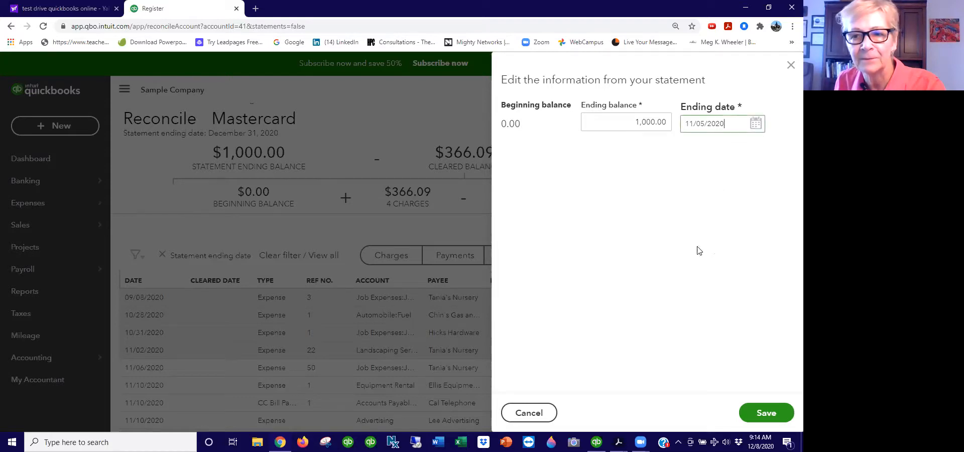
{"action": "left_click", "coordinate": [762, 413]}
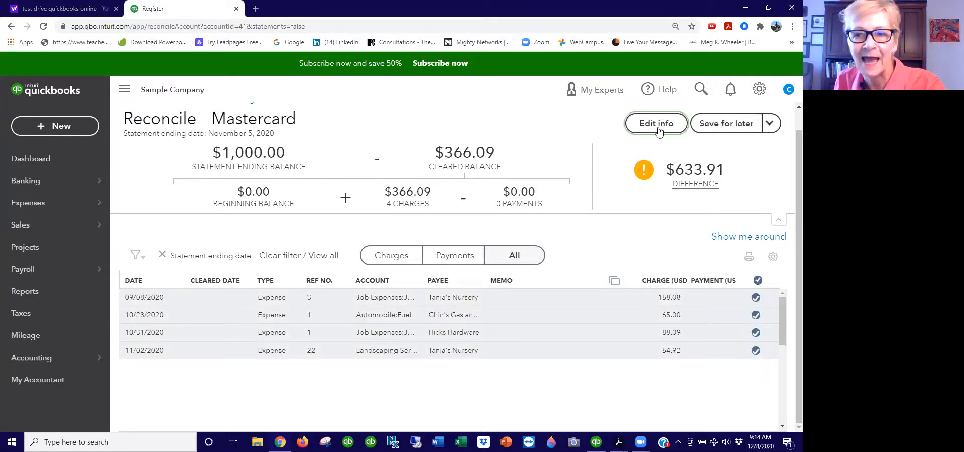
Set the Mastercard statement ending date to 11/15/2020 and save it
{"action": "left_click", "coordinate": [656, 123]}
{"action": "left_click", "coordinate": [753, 124]}
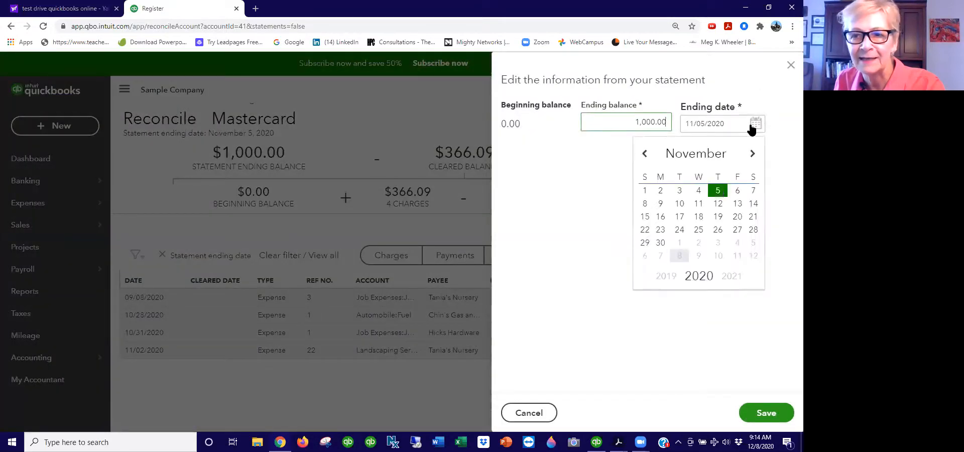
{"action": "left_click", "coordinate": [644, 216]}
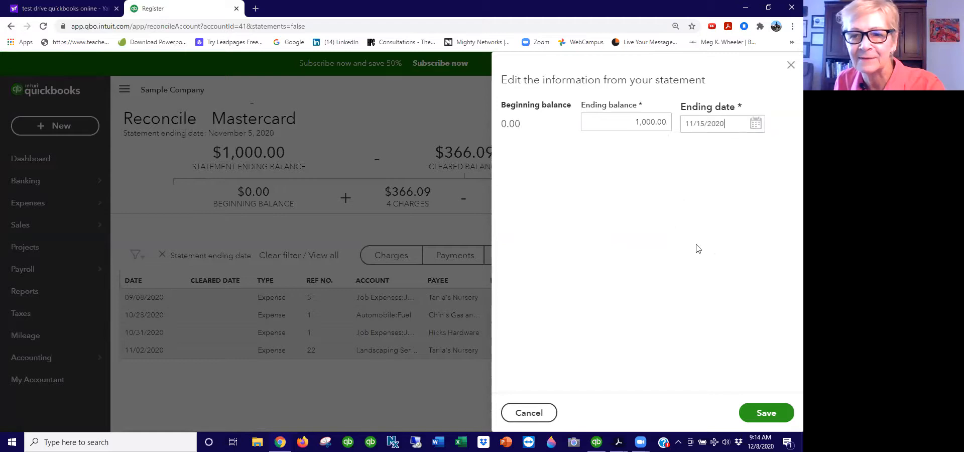
{"action": "left_click", "coordinate": [765, 413]}
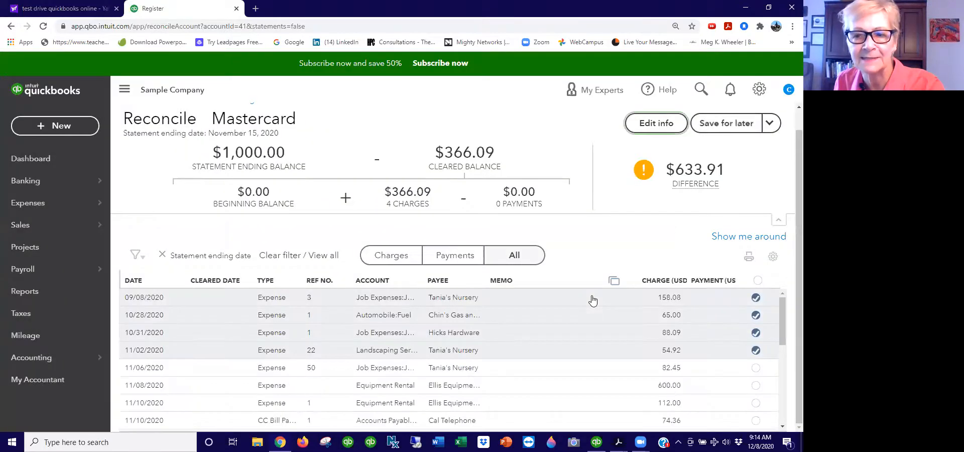
Mark the 11/08/2020 equipment rental charge of 600.00 as cleared and check the remaining difference
{"action": "left_click", "coordinate": [755, 386]}
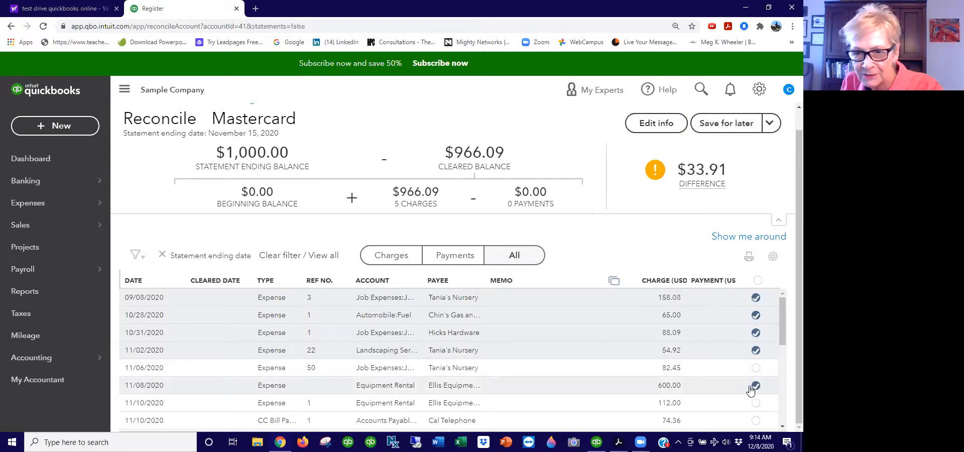
{"action": "mouse_move", "coordinate": [701, 175]}
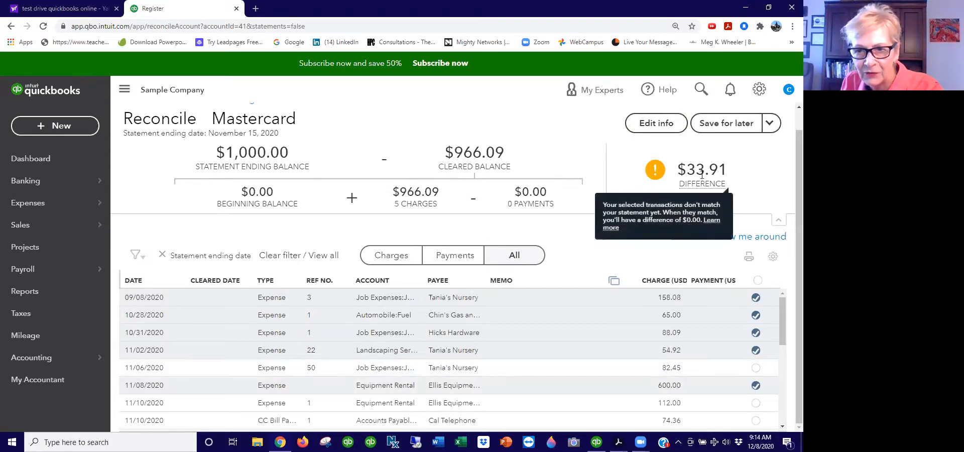
{"action": "left_click", "coordinate": [657, 126]}
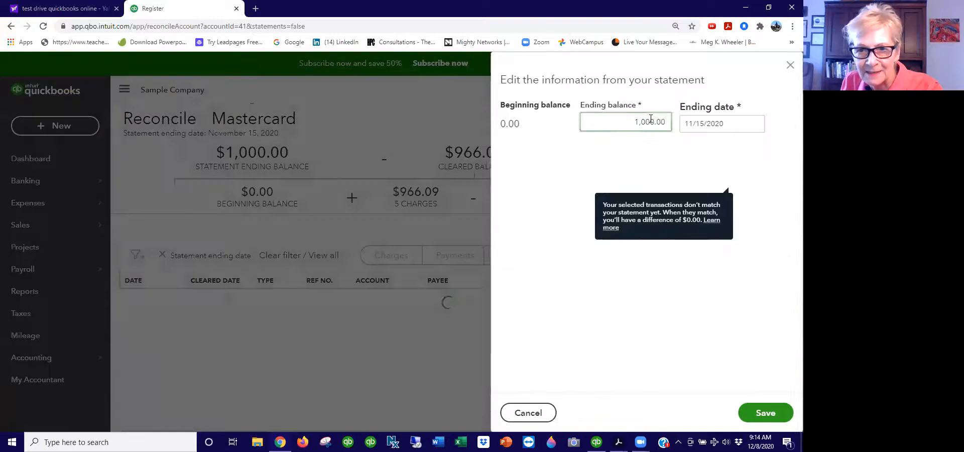
{"action": "left_click", "coordinate": [528, 411]}
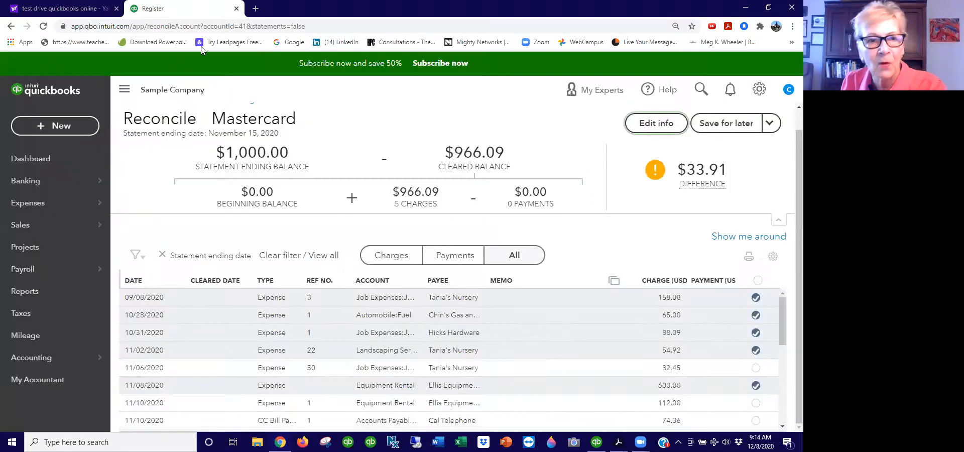
Start a new Mastercard expense with a payment date of 11/04/2020
{"action": "left_click", "coordinate": [66, 128]}
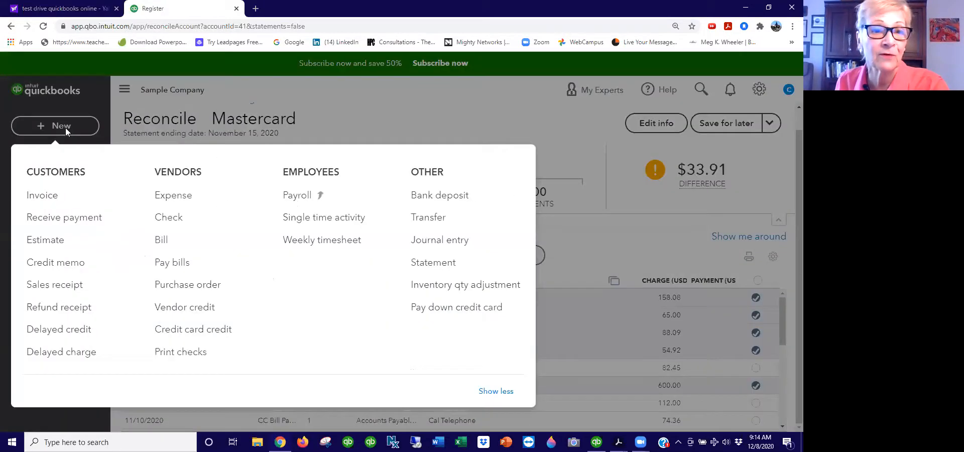
{"action": "left_click", "coordinate": [176, 191]}
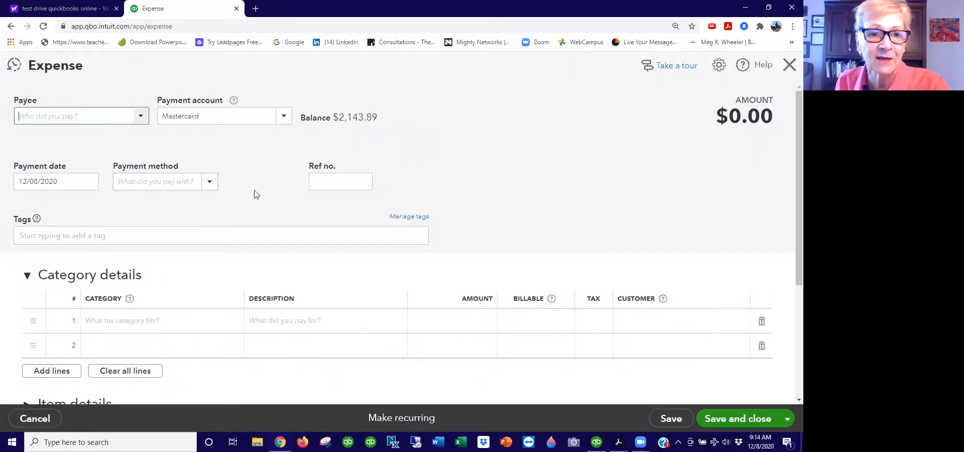
{"action": "left_click", "coordinate": [80, 184]}
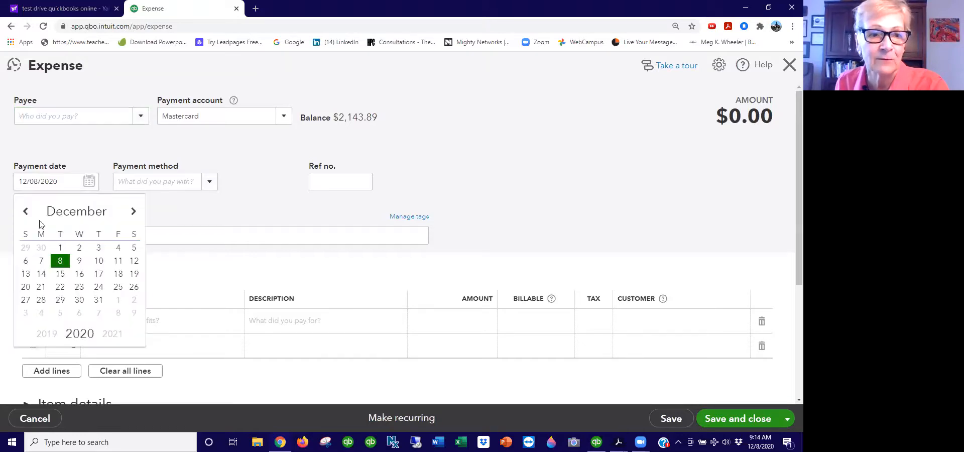
{"action": "left_click", "coordinate": [27, 213]}
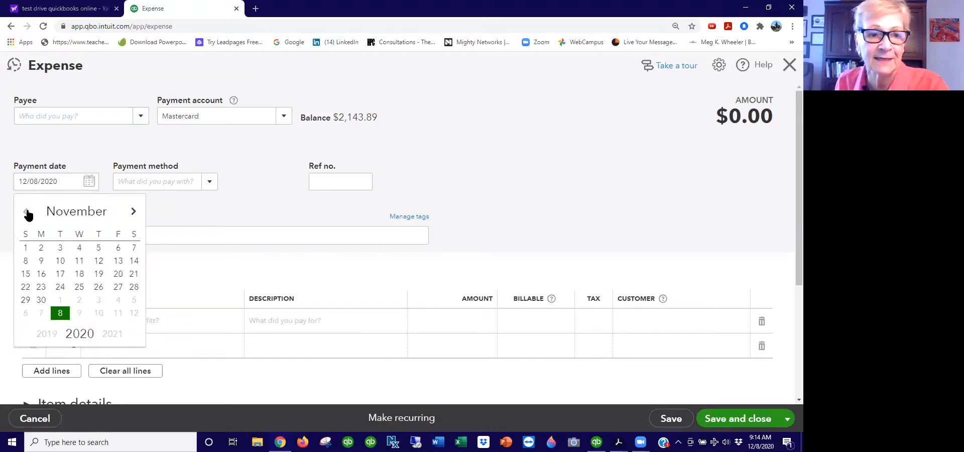
{"action": "left_click", "coordinate": [79, 248]}
Enter a Bank Charges line of 33.91 on the expense, then save it and return to the reconciliation
{"action": "left_click", "coordinate": [123, 326]}
{"action": "type", "text": "bank"}
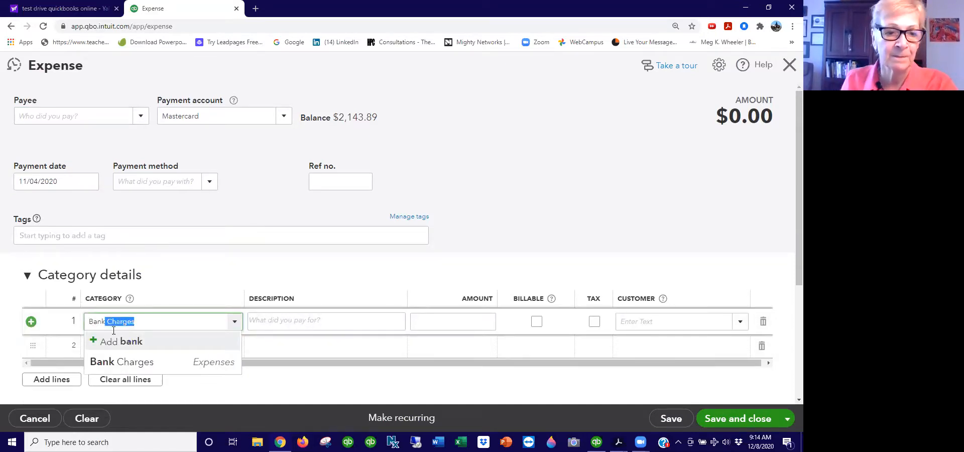
{"action": "left_click", "coordinate": [120, 361]}
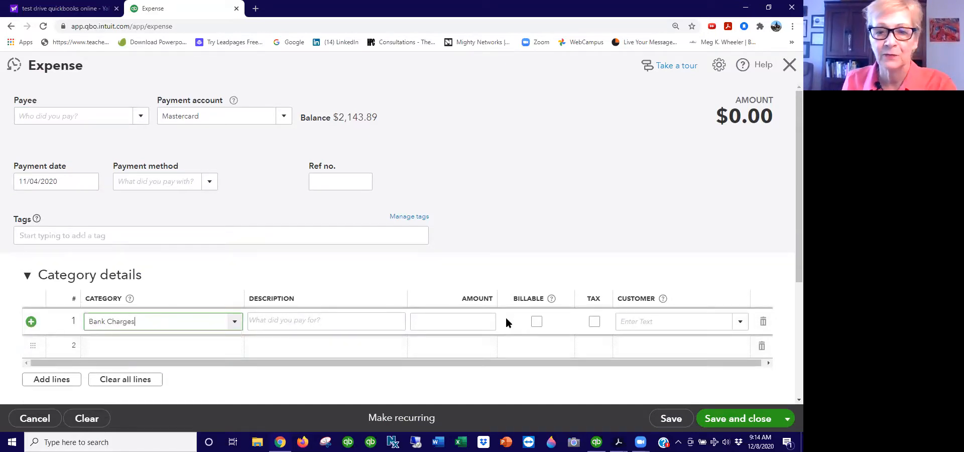
{"action": "left_click", "coordinate": [468, 319]}
{"action": "type", "text": "33.91"}
{"action": "key", "text": "Tab"}
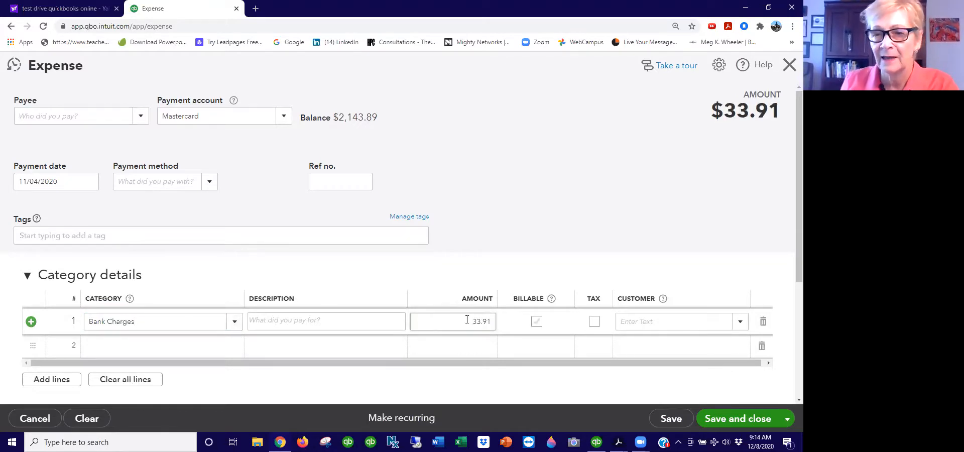
{"action": "left_click", "coordinate": [734, 420]}
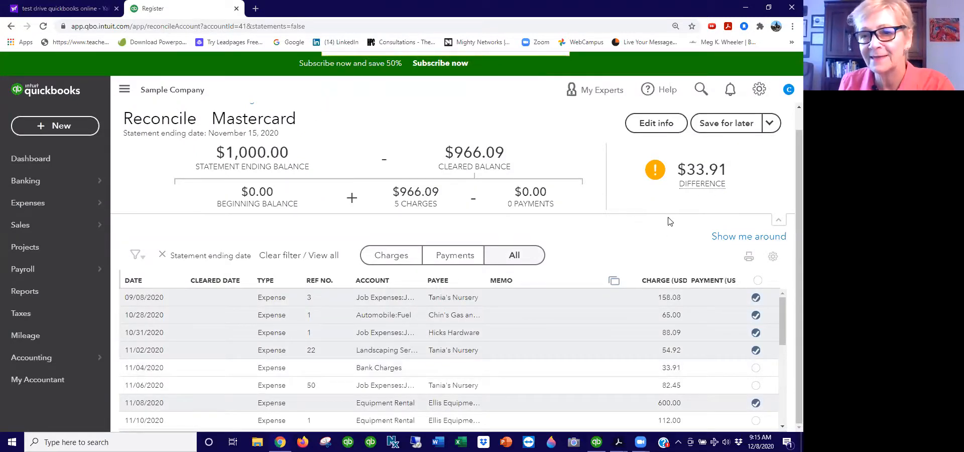
Mark the 11/04/2020 Bank Charges expense as cleared in the Mastercard reconciliation
{"action": "mouse_move", "coordinate": [663, 182]}
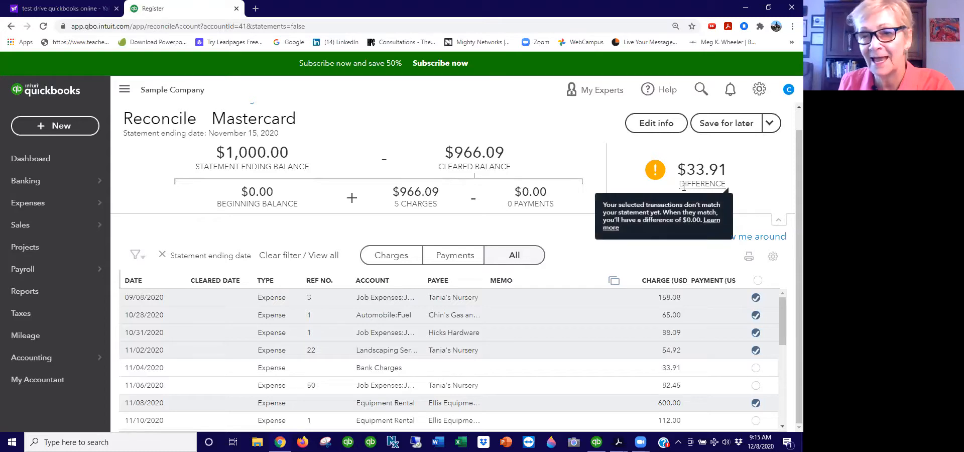
{"action": "left_click", "coordinate": [755, 367]}
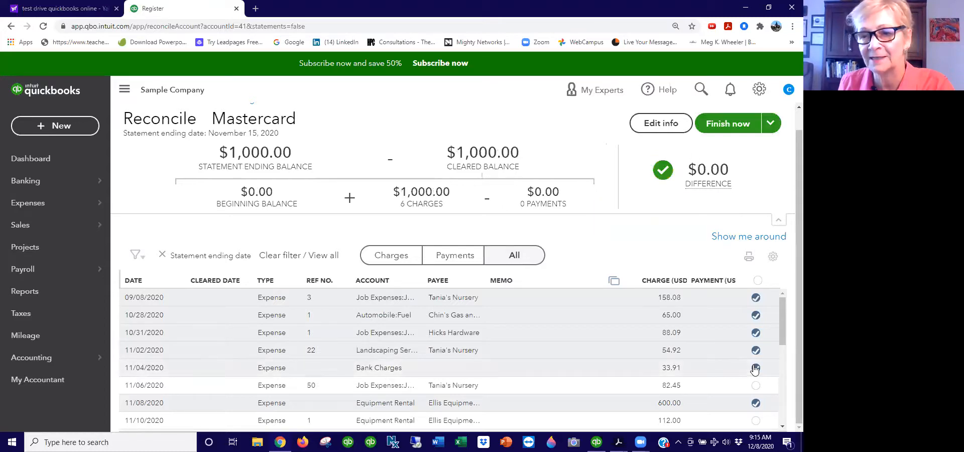
{"action": "scroll", "coordinate": [695, 296], "scroll_direction": "down", "scroll_amount": 5}
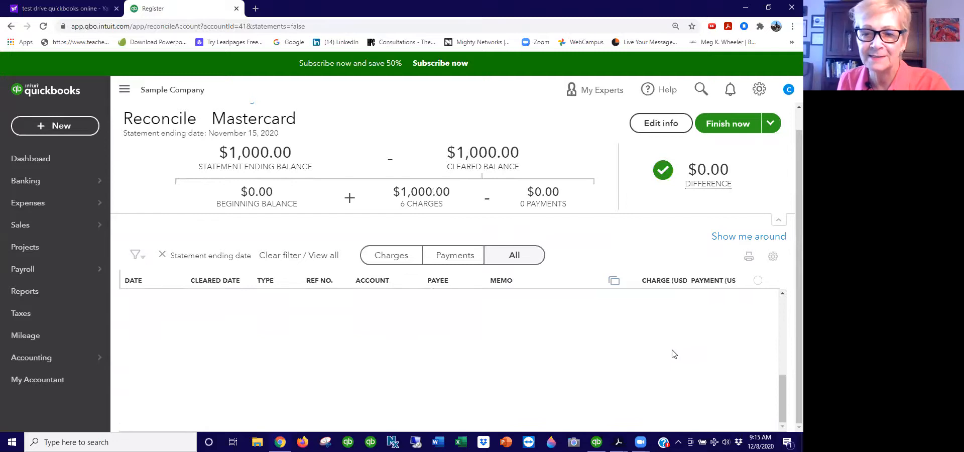
{"action": "scroll", "coordinate": [675, 357], "scroll_direction": "down", "scroll_amount": 5}
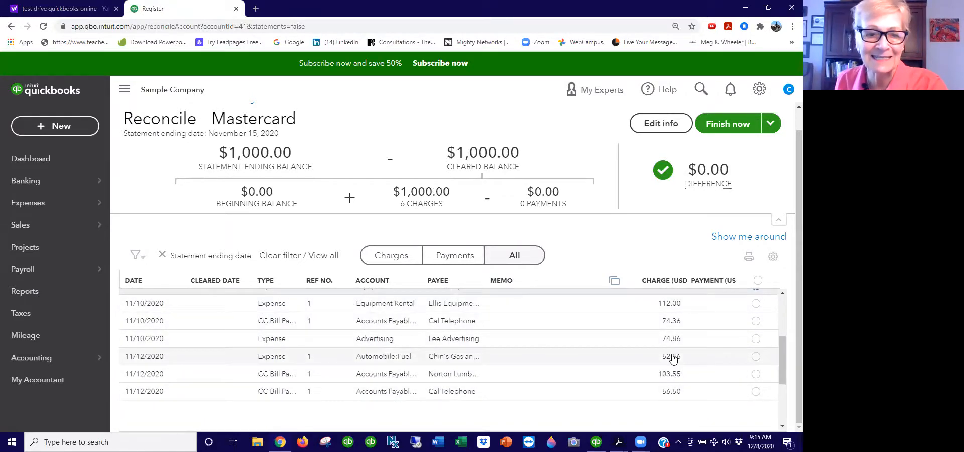
{"action": "scroll", "coordinate": [698, 356], "scroll_direction": "up", "scroll_amount": 5}
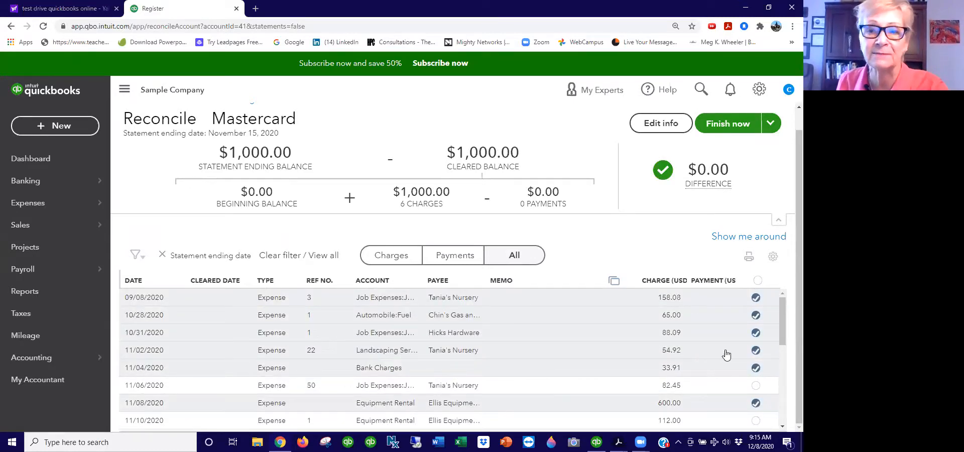
{"action": "left_click", "coordinate": [670, 124]}
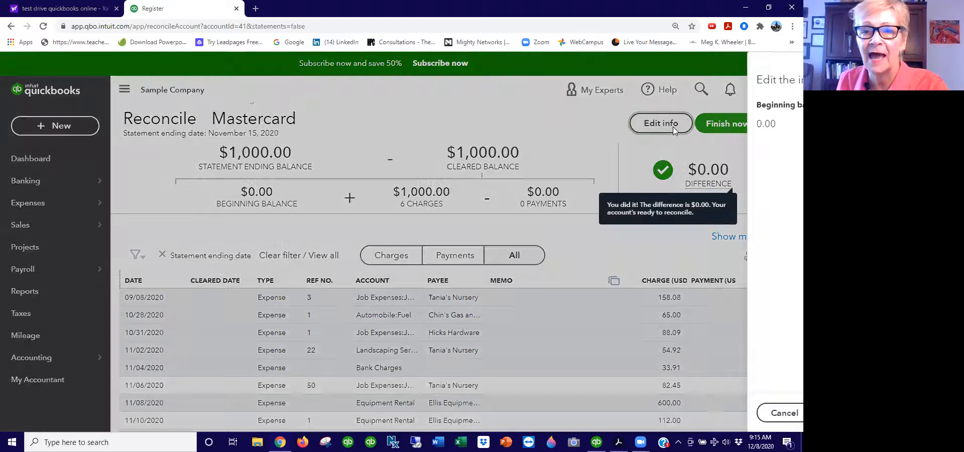
{"action": "left_click", "coordinate": [755, 123]}
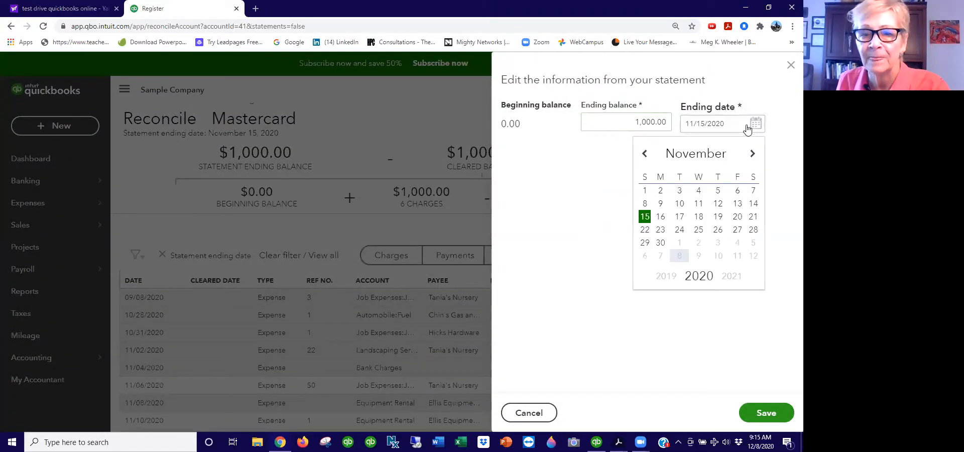
{"action": "left_click", "coordinate": [429, 123]}
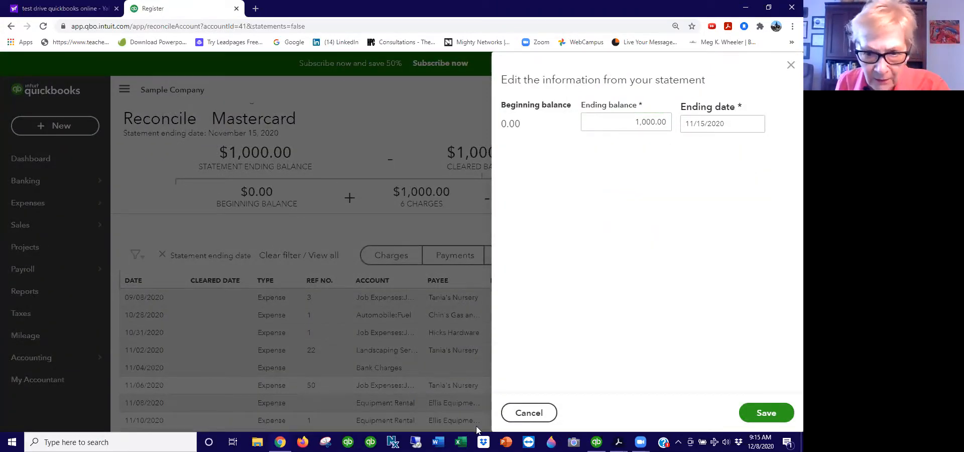
{"action": "left_click", "coordinate": [528, 412]}
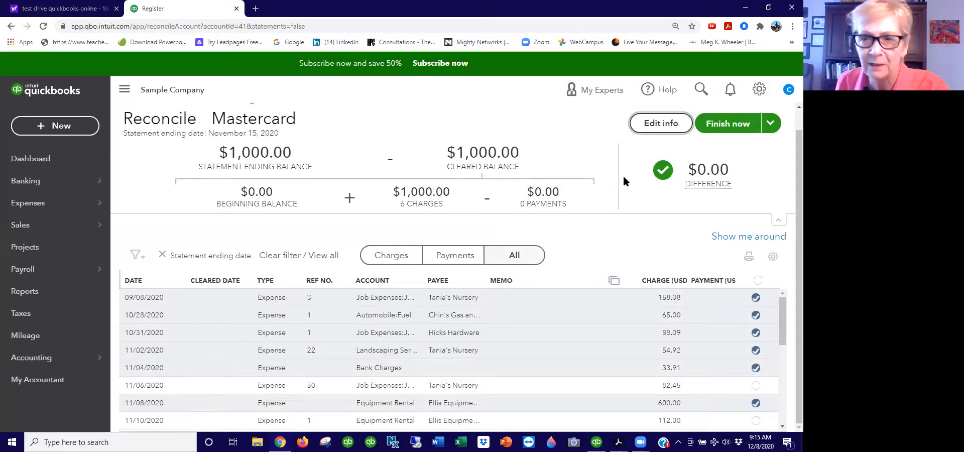
Change the statement ending date of the Mastercard reconciliation to 11/08/2020 and save the statement information
{"action": "left_click", "coordinate": [669, 126]}
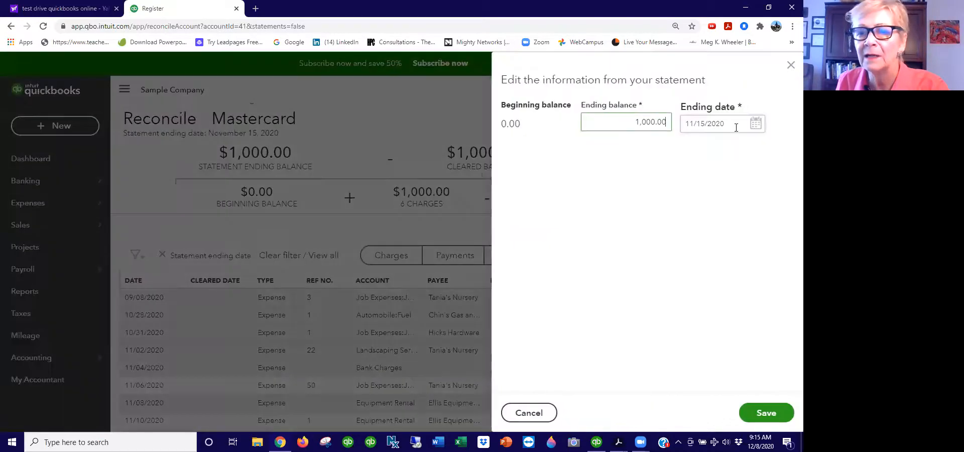
{"action": "left_click", "coordinate": [755, 125]}
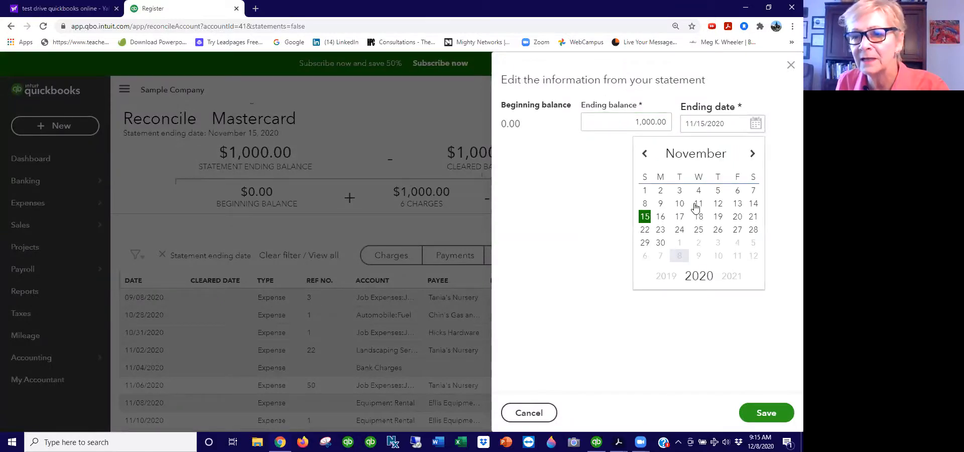
{"action": "left_click", "coordinate": [644, 203]}
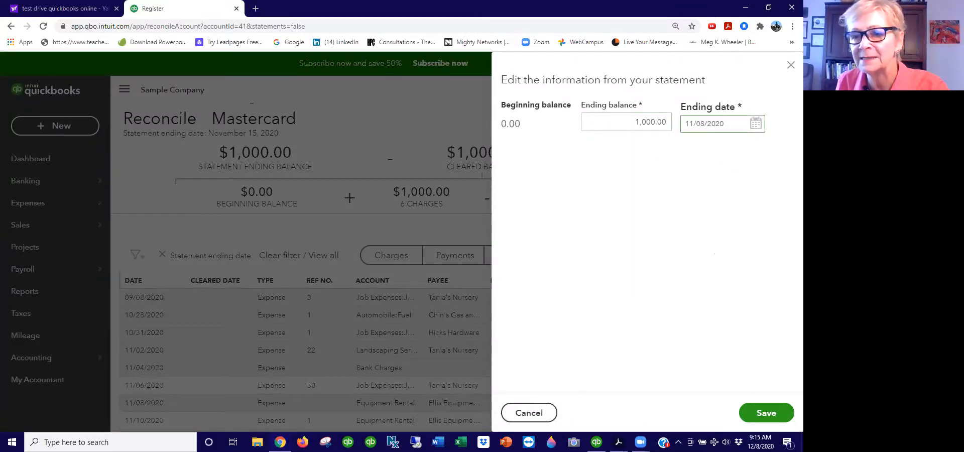
{"action": "left_click", "coordinate": [765, 412]}
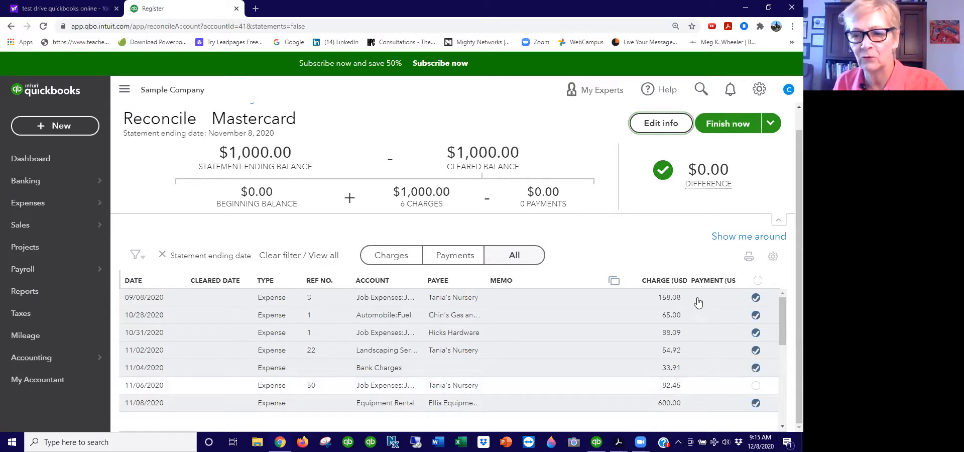
Finish the Mastercard reconciliation and choose to pay all or a portion of the bill now
{"action": "scroll", "coordinate": [699, 302], "scroll_direction": "down", "scroll_amount": 3}
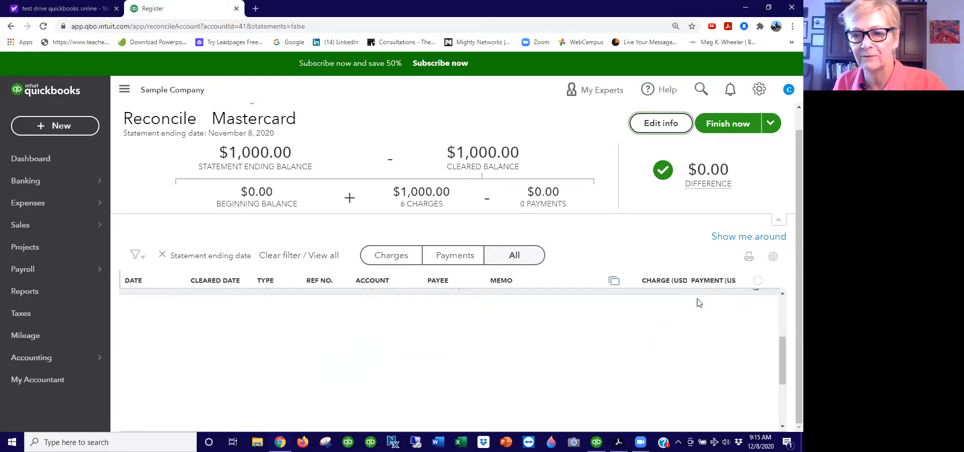
{"action": "left_click", "coordinate": [727, 124]}
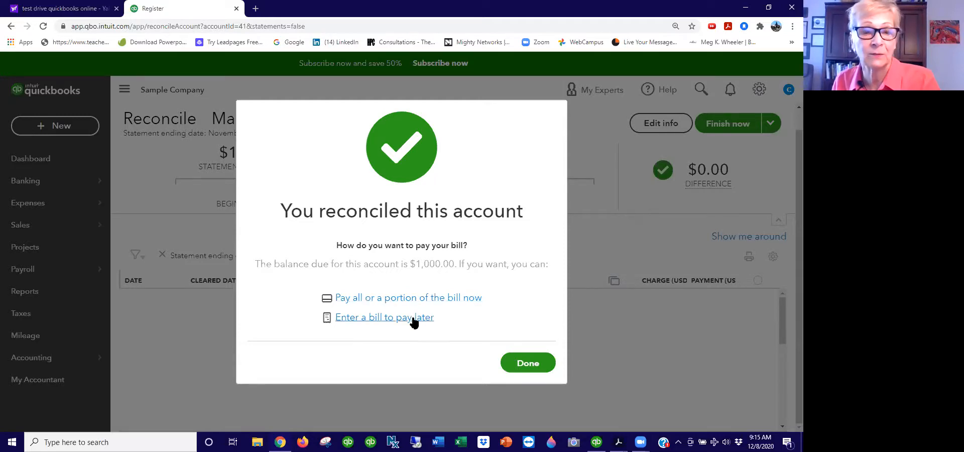
{"action": "left_click", "coordinate": [420, 300]}
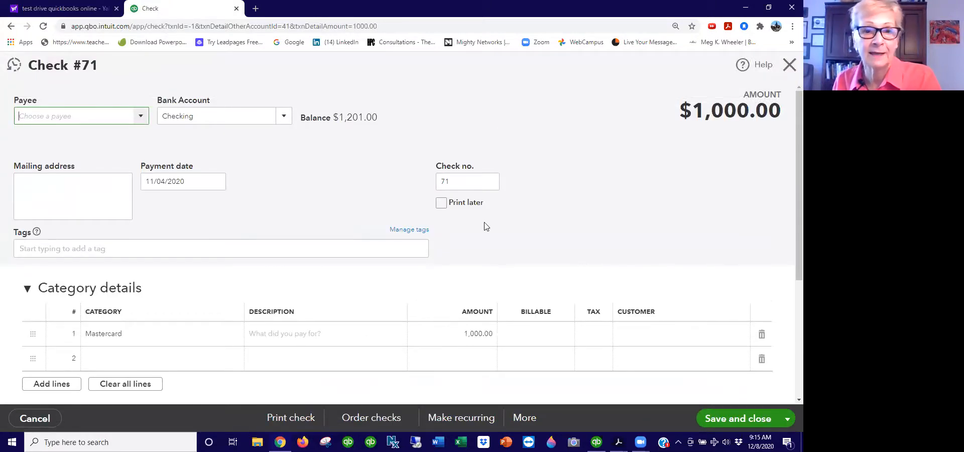
Record the Mastercard payment as check number eft for 500.00, save it, and complete the reconciliation
{"action": "left_click", "coordinate": [442, 182]}
{"action": "type", "text": "eft"}
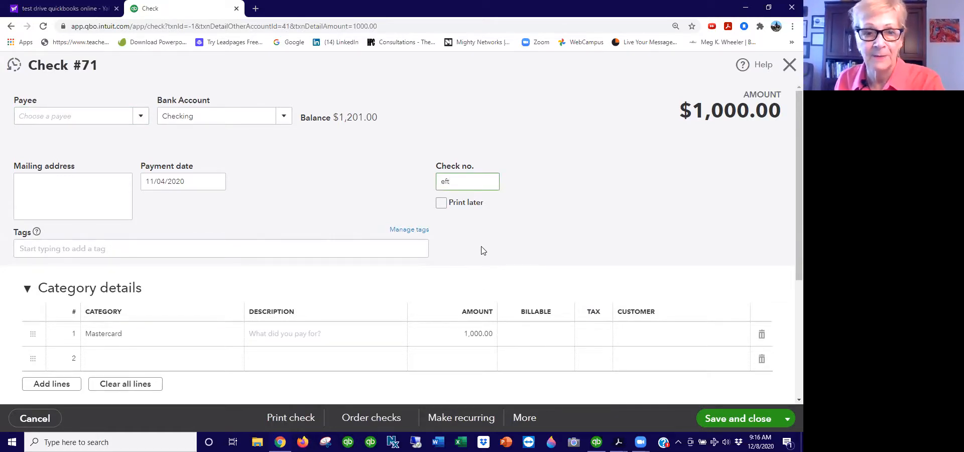
{"action": "scroll", "coordinate": [480, 251], "scroll_direction": "down", "scroll_amount": 2}
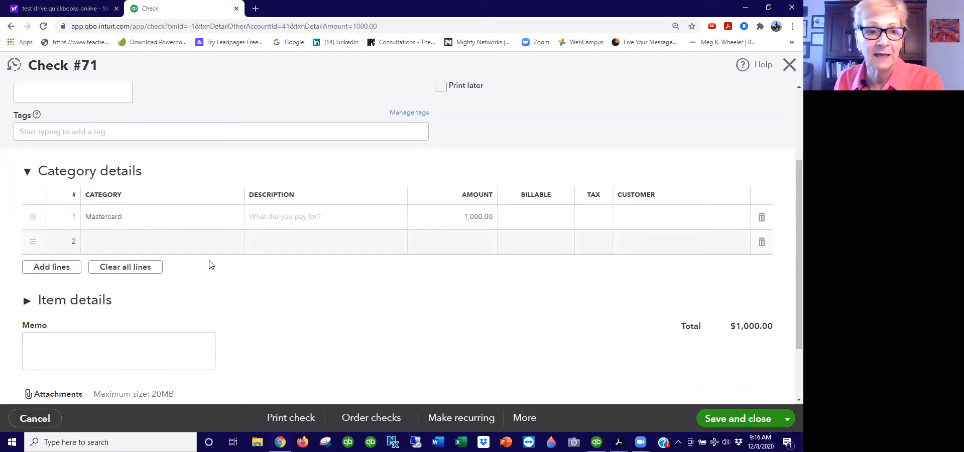
{"action": "left_click", "coordinate": [455, 213]}
{"action": "type", "text": "500"}
{"action": "key", "text": "Tab"}
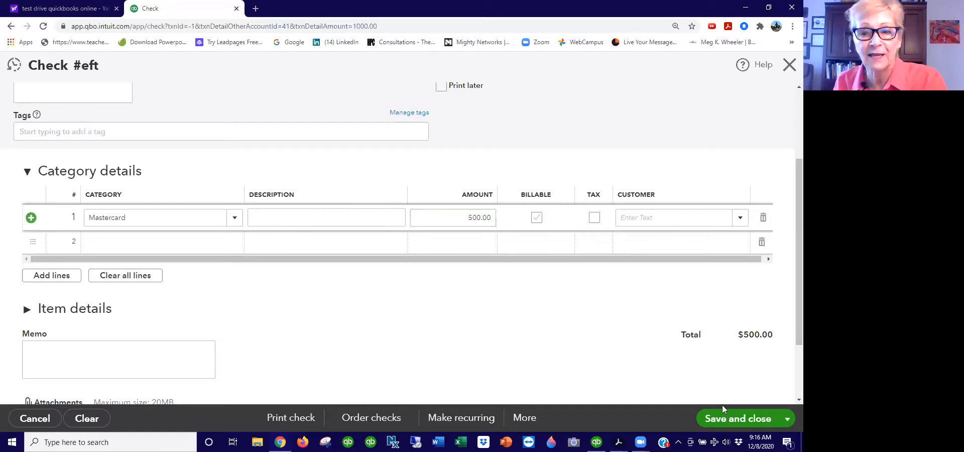
{"action": "left_click", "coordinate": [737, 418]}
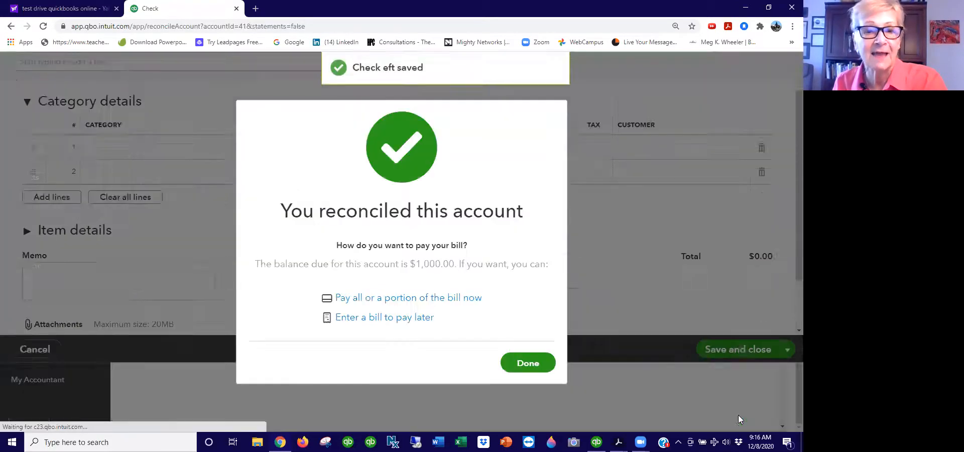
{"action": "left_click", "coordinate": [528, 362]}
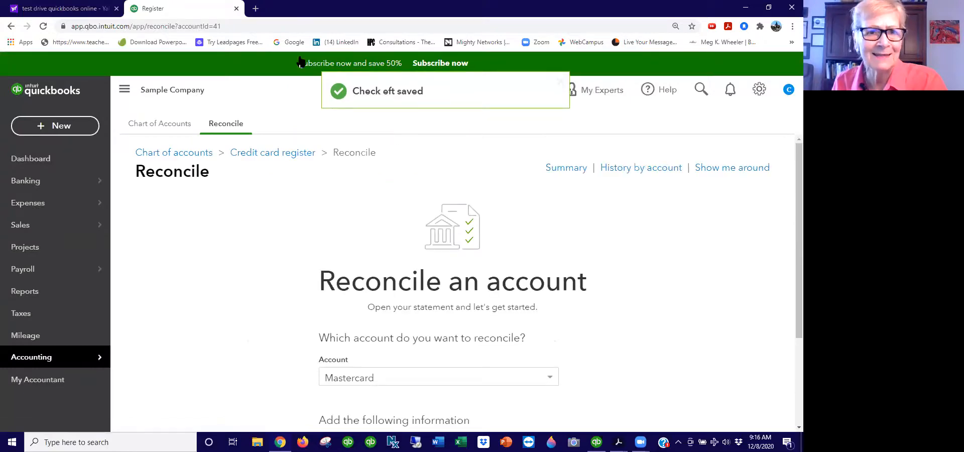
Duplicate the reconciliation page in a new browser tab and open the Balance Sheet report there
{"action": "right_click", "coordinate": [230, 13]}
{"action": "left_click", "coordinate": [260, 74]}
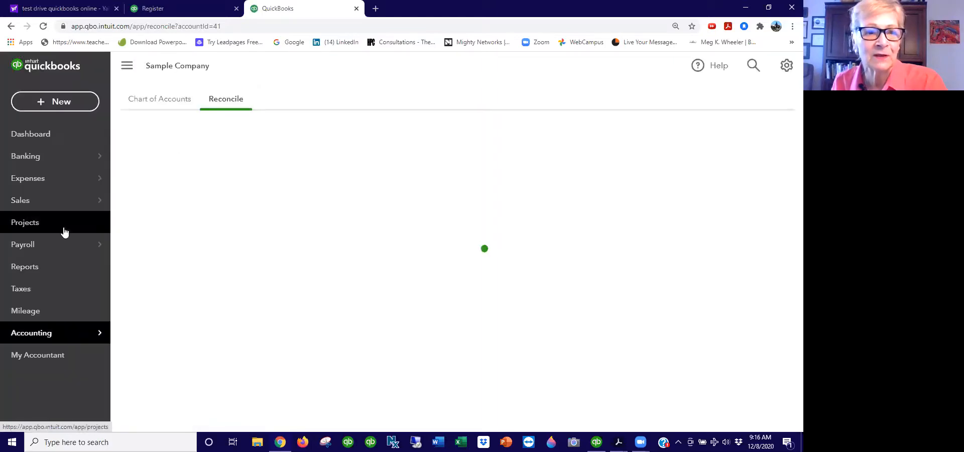
{"action": "left_click", "coordinate": [62, 267]}
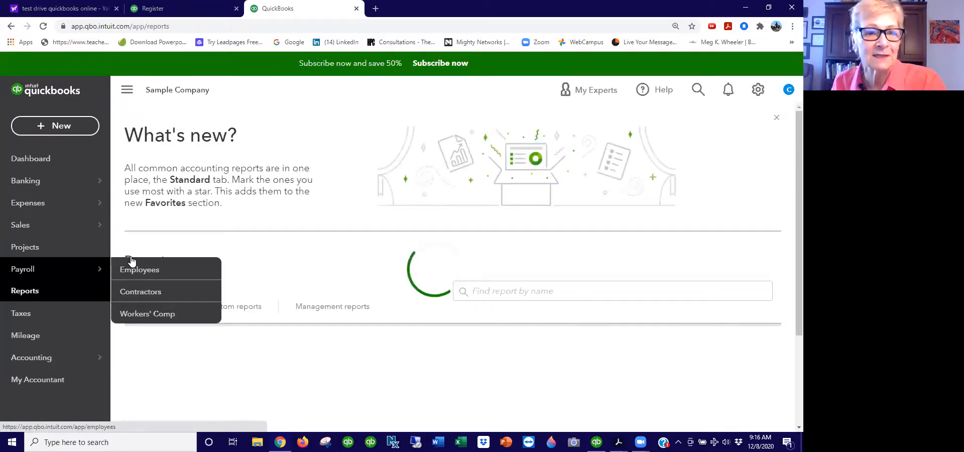
{"action": "left_click", "coordinate": [229, 420]}
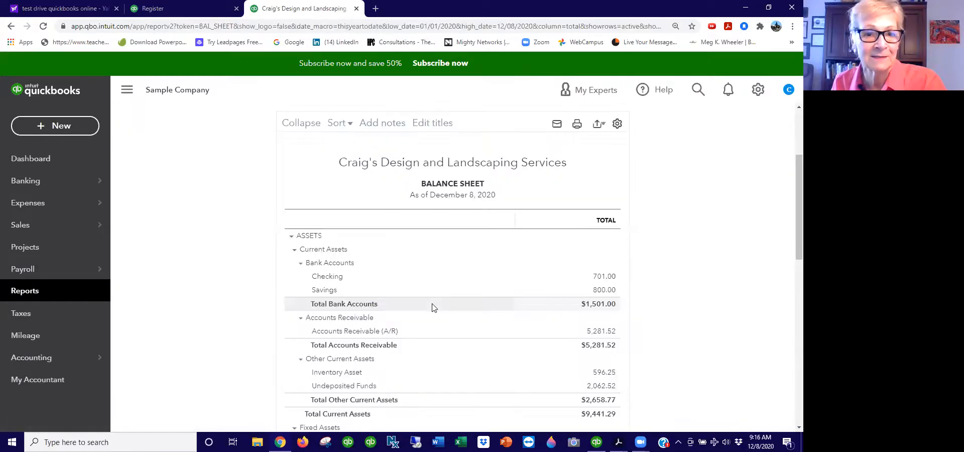
Open the transaction report behind the Mastercard balance under Credit Cards and collapse the navigation sidebar
{"action": "scroll", "coordinate": [469, 281], "scroll_direction": "down", "scroll_amount": 2}
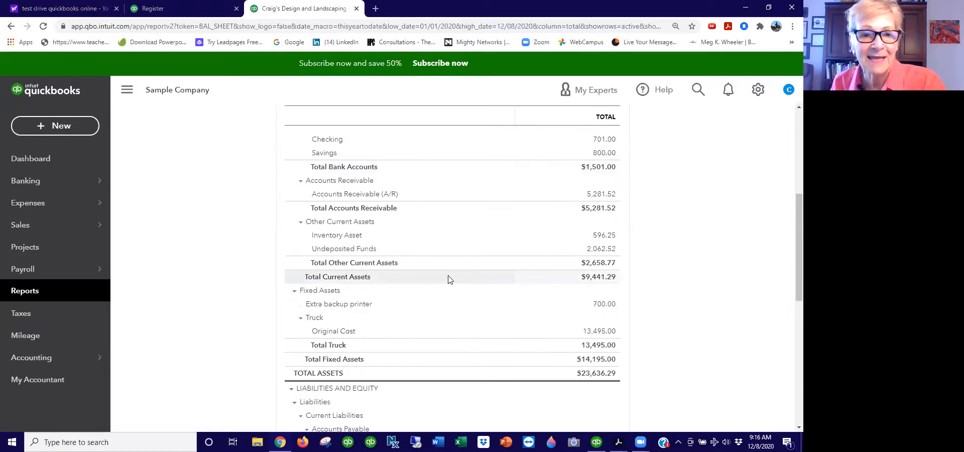
{"action": "scroll", "coordinate": [448, 280], "scroll_direction": "down", "scroll_amount": 5}
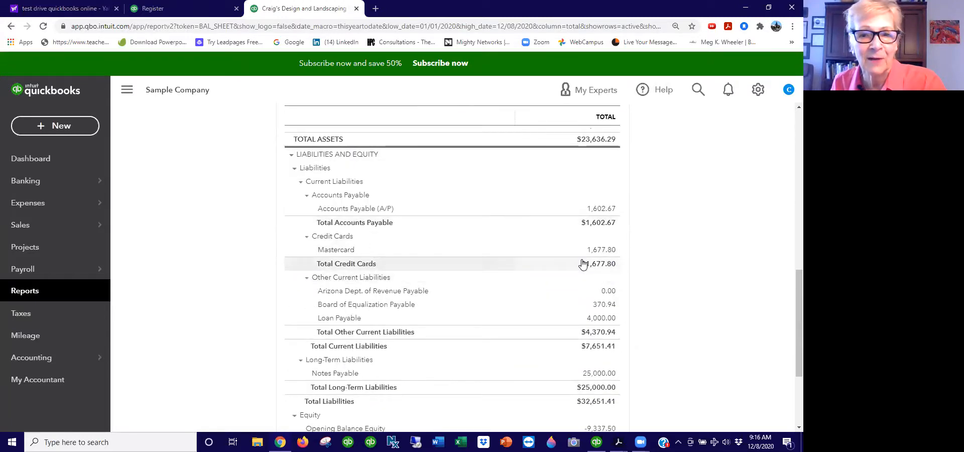
{"action": "left_click", "coordinate": [607, 251]}
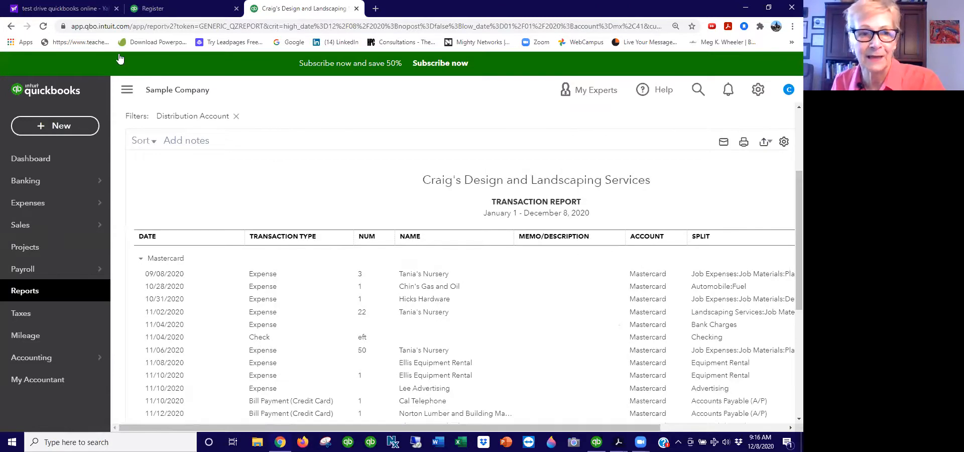
{"action": "left_click", "coordinate": [127, 90]}
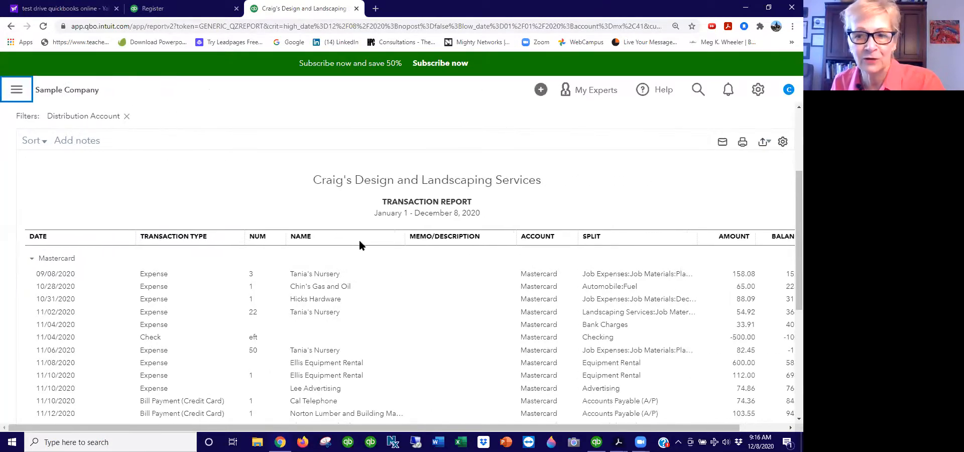
Remove the Num and Split columns from the Mastercard transaction report
{"action": "left_click", "coordinate": [783, 141]}
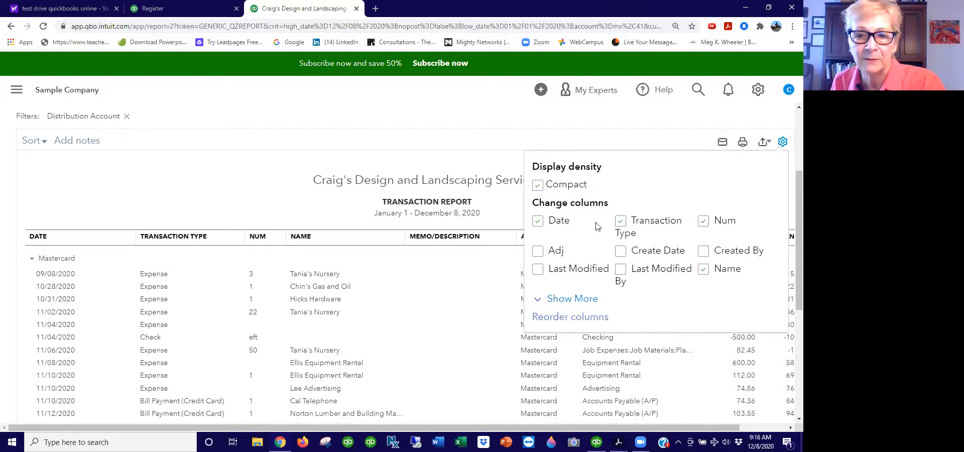
{"action": "left_click", "coordinate": [704, 222]}
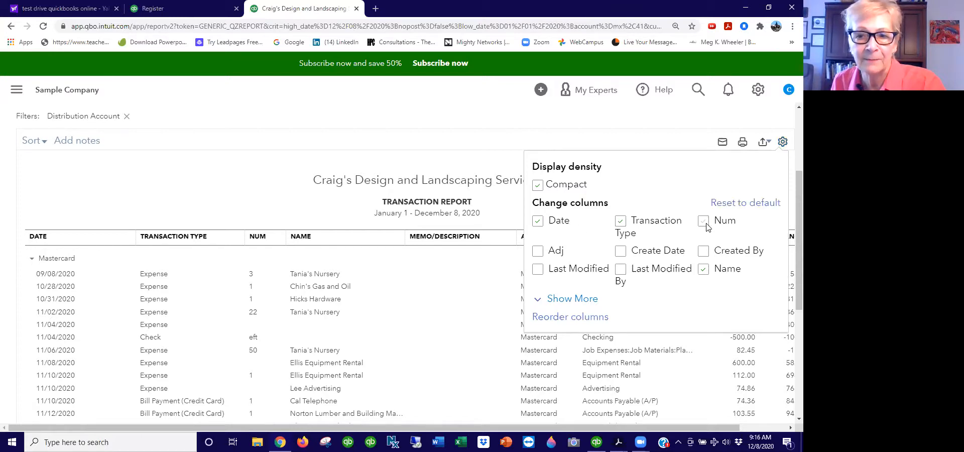
{"action": "left_click", "coordinate": [577, 299]}
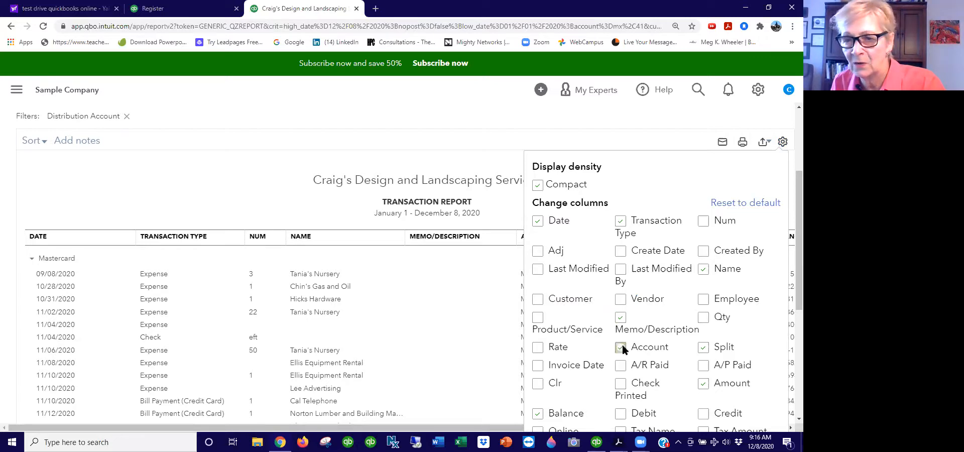
{"action": "left_click", "coordinate": [703, 348]}
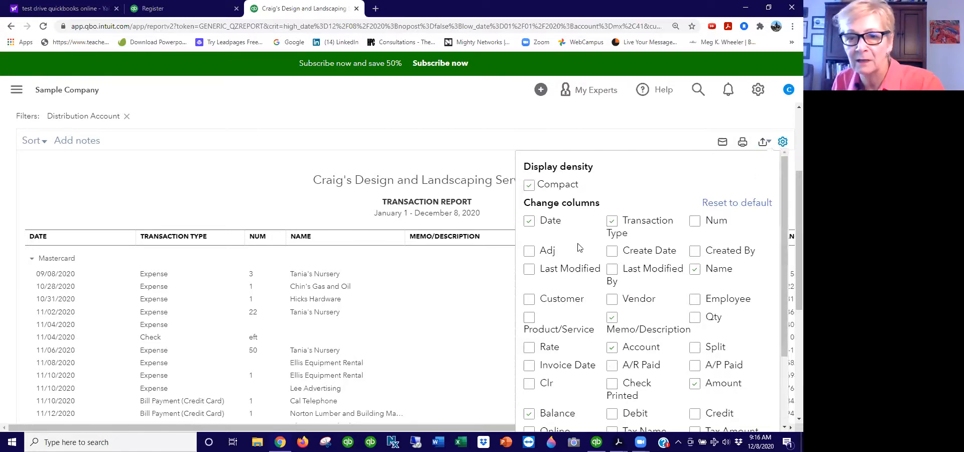
{"action": "left_click", "coordinate": [567, 134]}
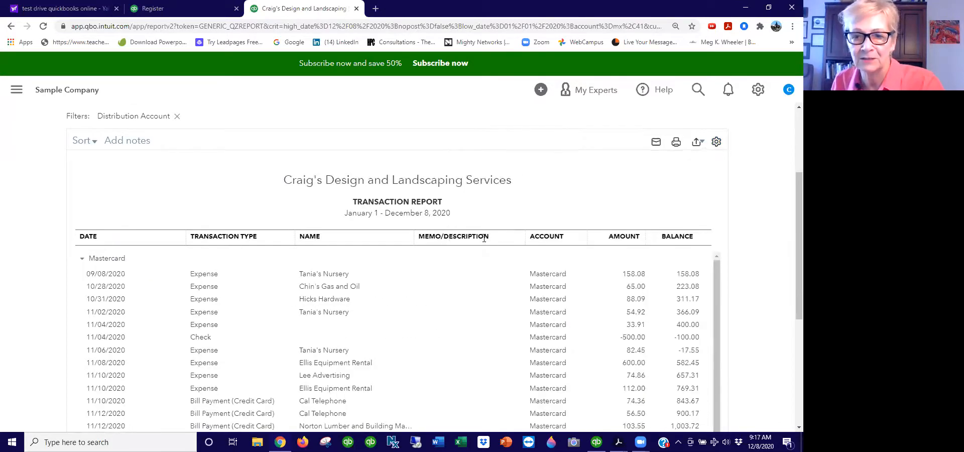
Review the Mastercard transaction report's dates, amounts and running balances, including the eft payment, down to the account total
{"action": "scroll", "coordinate": [481, 246], "scroll_direction": "down", "scroll_amount": 3}
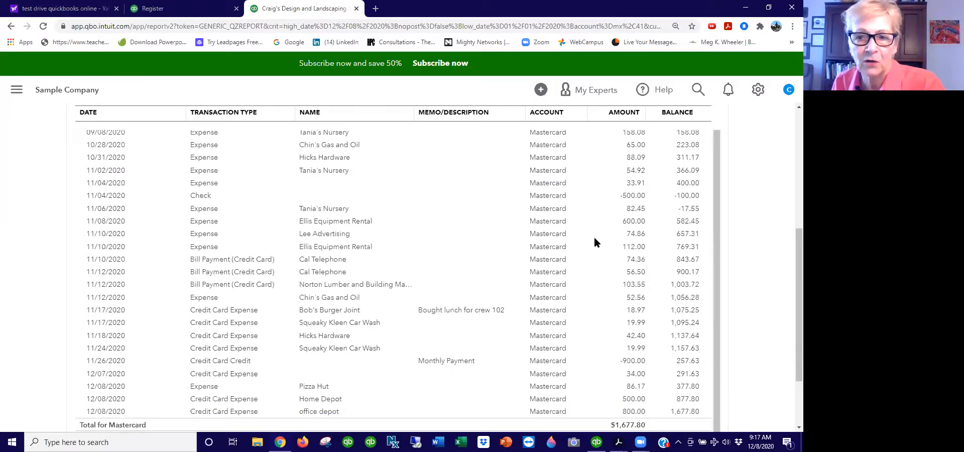
{"action": "scroll", "coordinate": [594, 241], "scroll_direction": "down", "scroll_amount": 1}
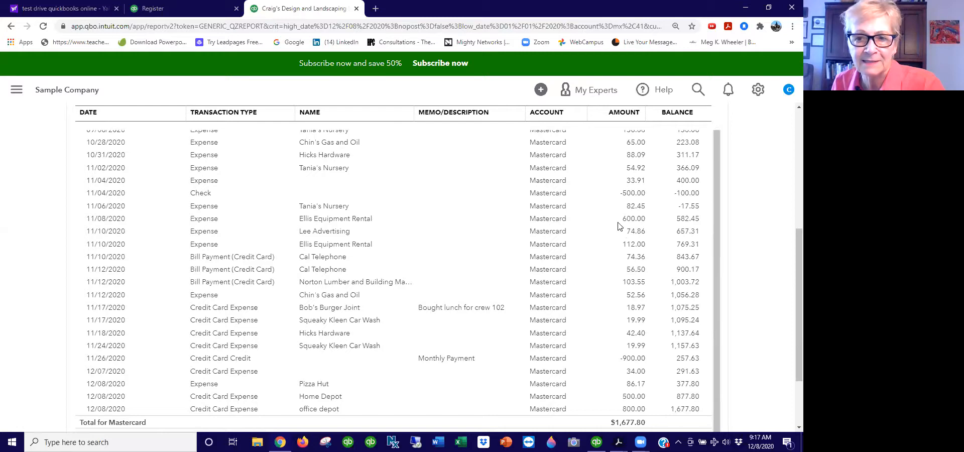
{"action": "scroll", "coordinate": [615, 225], "scroll_direction": "up", "scroll_amount": 3}
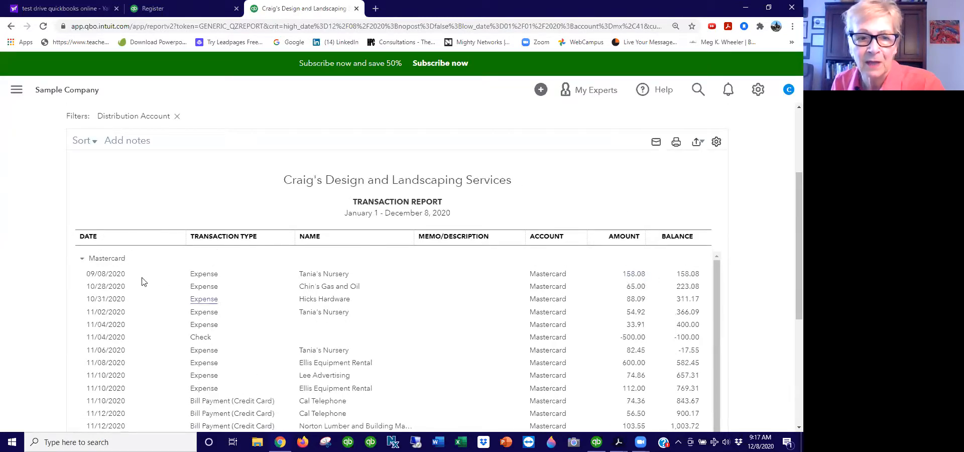
{"action": "scroll", "coordinate": [667, 276], "scroll_direction": "down", "scroll_amount": 1}
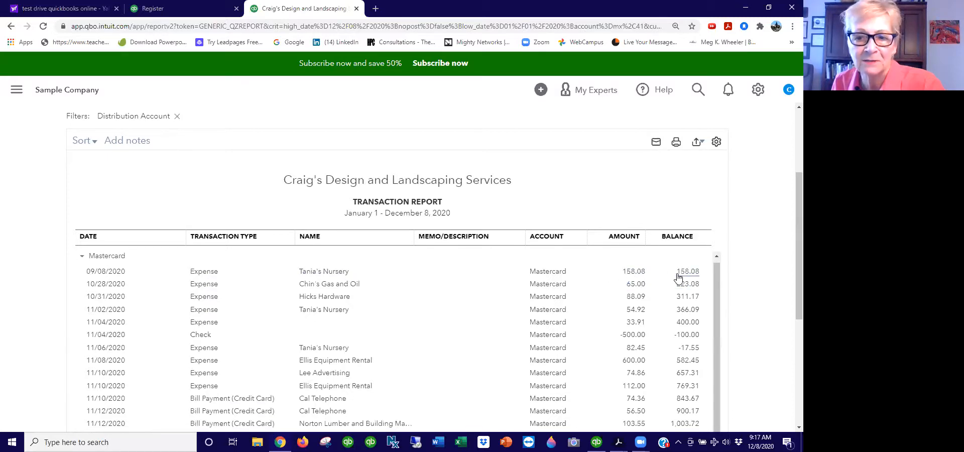
{"action": "scroll", "coordinate": [676, 276], "scroll_direction": "down", "scroll_amount": 3}
{"action": "scroll", "coordinate": [646, 166], "scroll_direction": "down", "scroll_amount": 2}
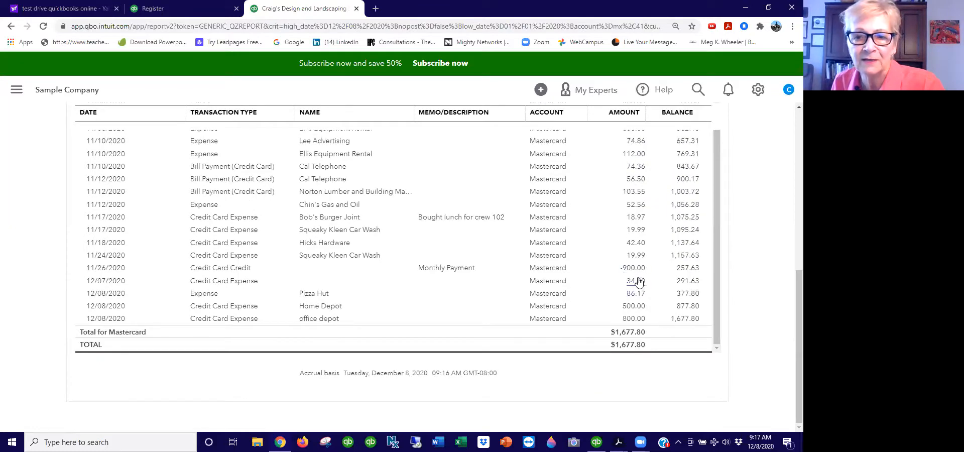
Add the Debit and Credit columns to the Mastercard transaction report
{"action": "left_click", "coordinate": [757, 90]}
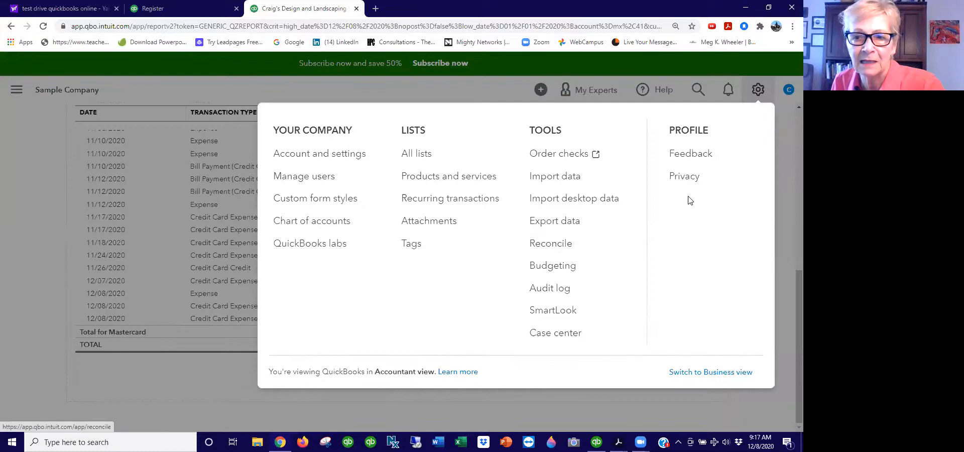
{"action": "left_click", "coordinate": [756, 92]}
{"action": "scroll", "coordinate": [746, 124], "scroll_direction": "up", "scroll_amount": 10}
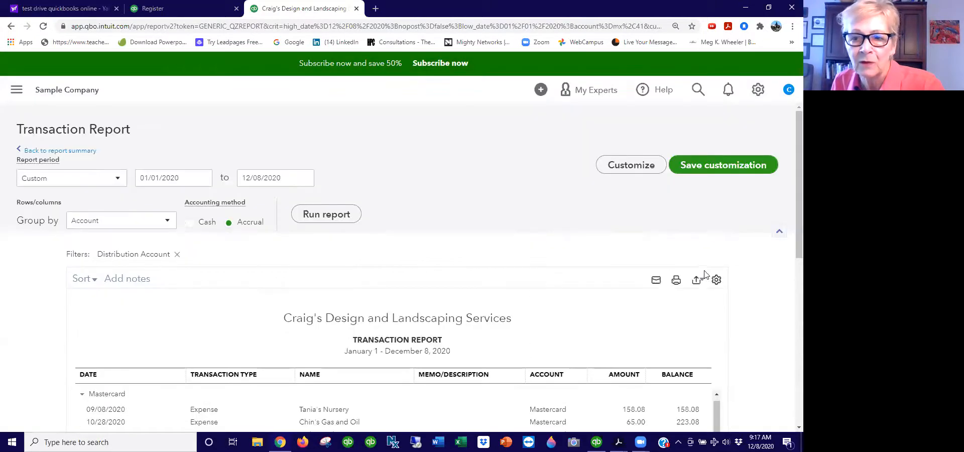
{"action": "left_click", "coordinate": [716, 280]}
{"action": "scroll", "coordinate": [674, 220], "scroll_direction": "down", "scroll_amount": 3}
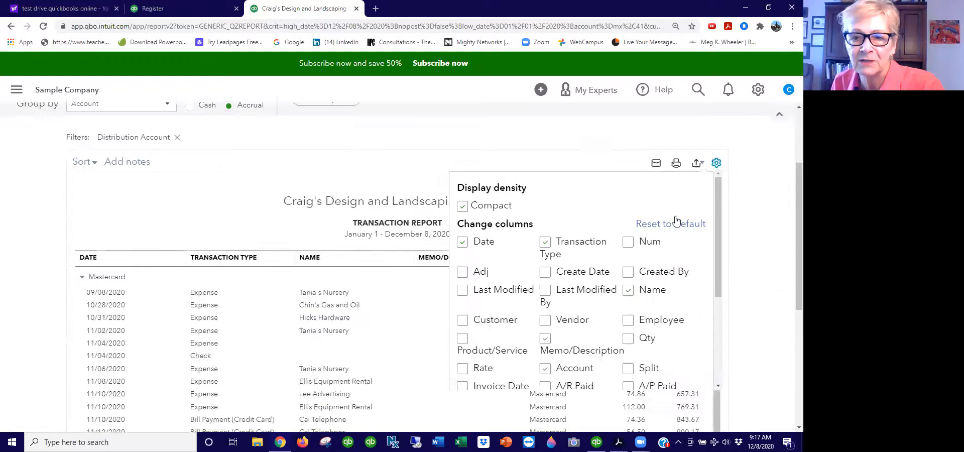
{"action": "scroll", "coordinate": [760, 80], "scroll_direction": "up", "scroll_amount": 3}
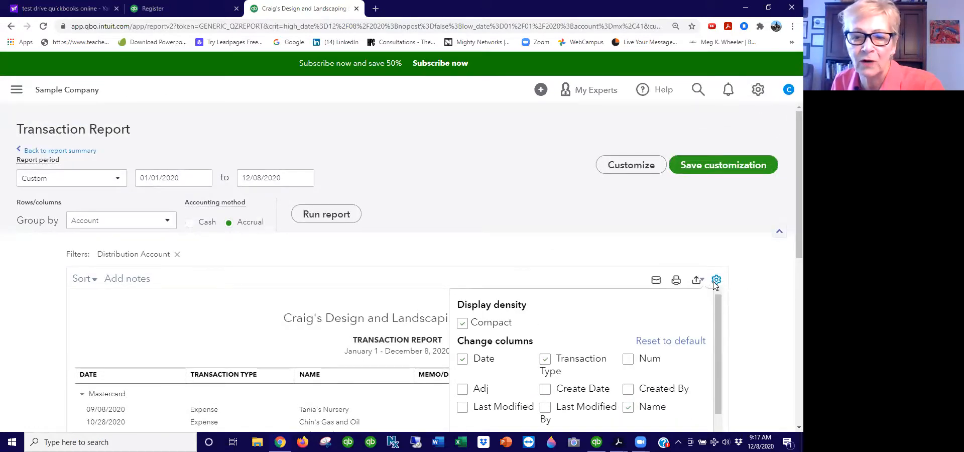
{"action": "scroll", "coordinate": [714, 285], "scroll_direction": "down", "scroll_amount": 5}
{"action": "scroll", "coordinate": [698, 290], "scroll_direction": "down", "scroll_amount": 2}
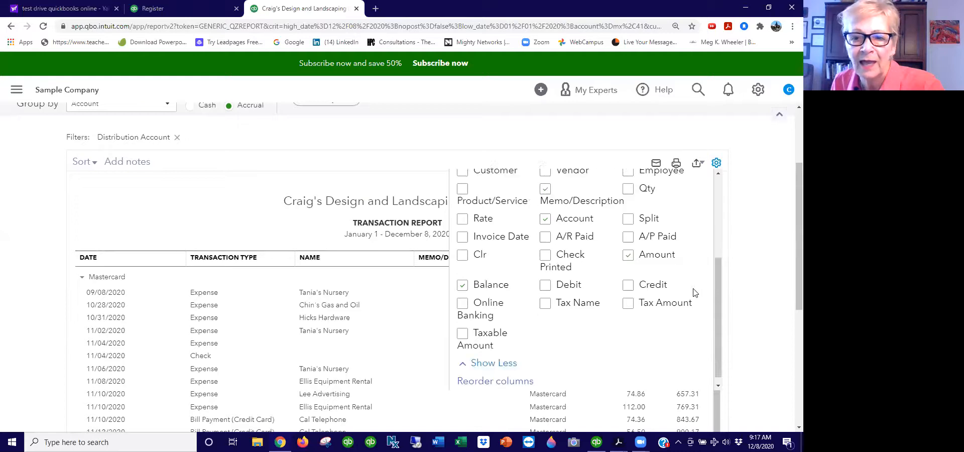
{"action": "left_click", "coordinate": [545, 280]}
{"action": "left_click", "coordinate": [628, 279]}
{"action": "left_click", "coordinate": [423, 168]}
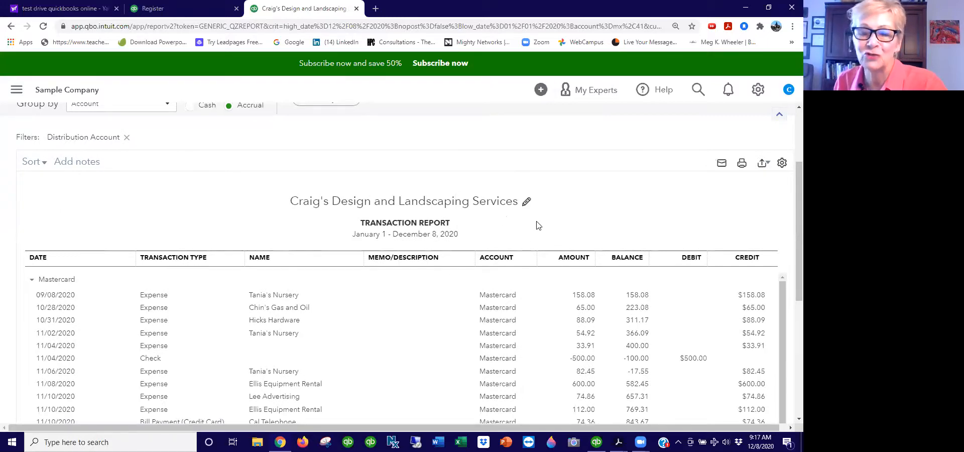
Review the debit and credit amounts down to the totals in the Mastercard transaction report, and expand the navigation sidebar
{"action": "scroll", "coordinate": [625, 307], "scroll_direction": "down", "scroll_amount": 1}
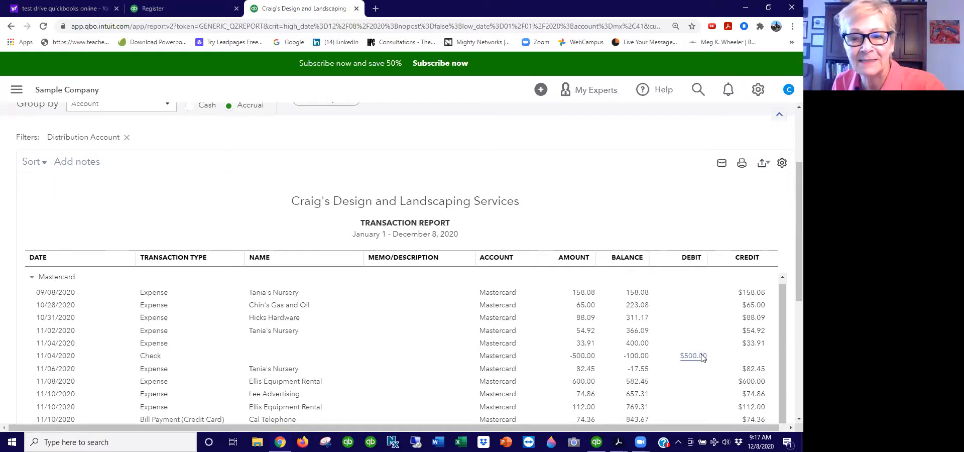
{"action": "scroll", "coordinate": [698, 355], "scroll_direction": "down", "scroll_amount": 5}
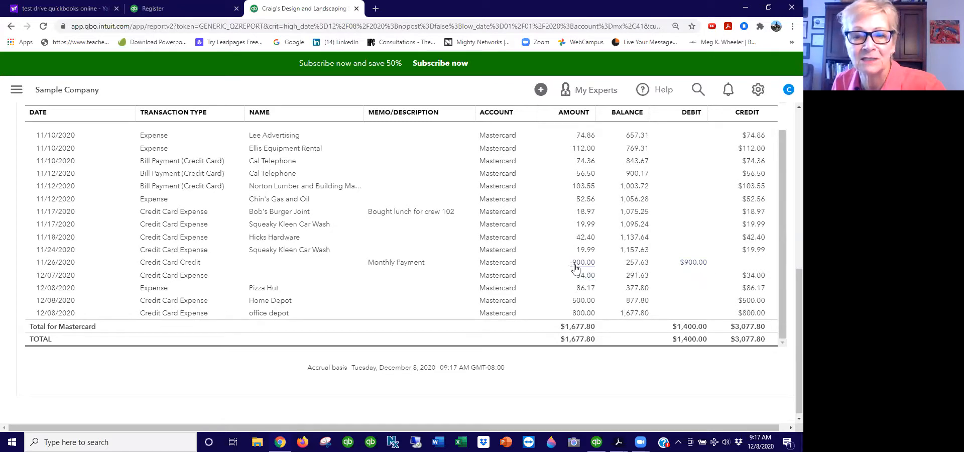
{"action": "scroll", "coordinate": [573, 266], "scroll_direction": "up", "scroll_amount": 1}
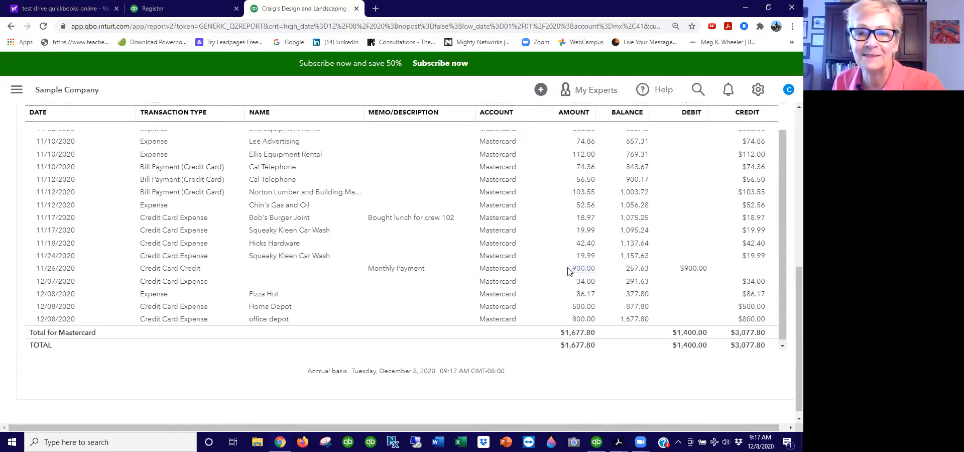
{"action": "scroll", "coordinate": [588, 326], "scroll_direction": "up", "scroll_amount": 10}
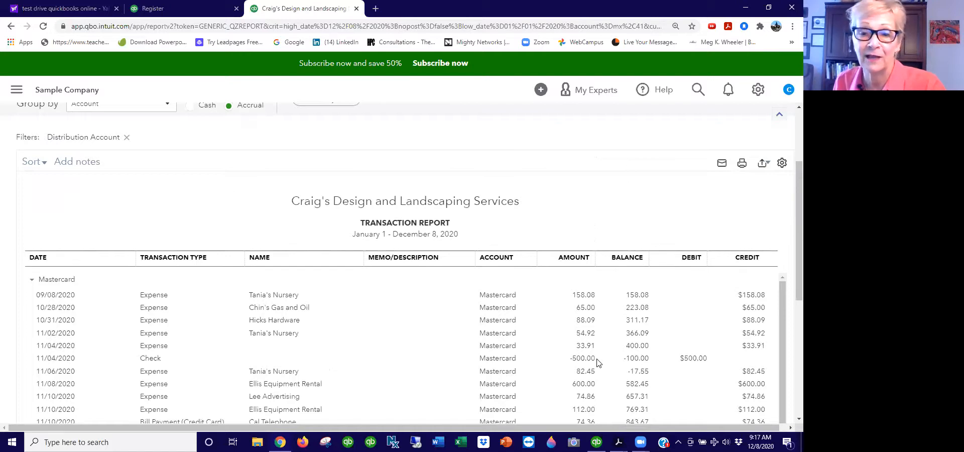
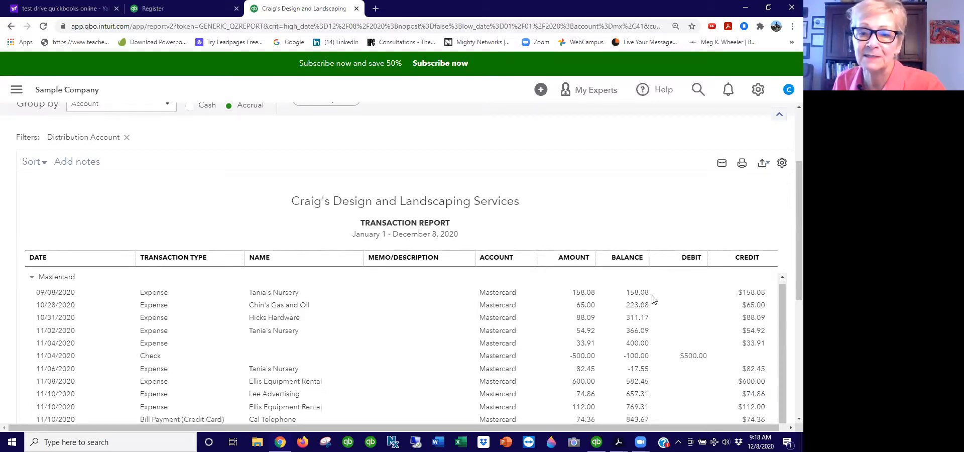
{"action": "scroll", "coordinate": [657, 331], "scroll_direction": "down", "scroll_amount": 5}
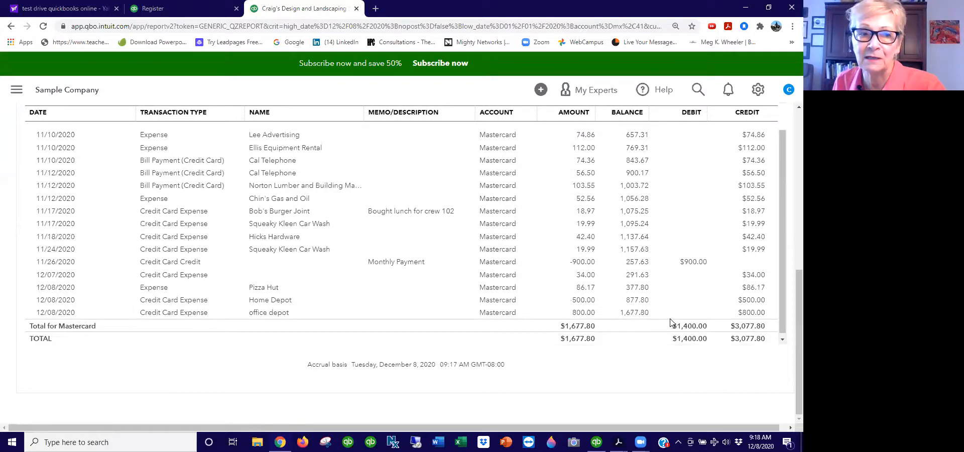
{"action": "scroll", "coordinate": [662, 326], "scroll_direction": "up", "scroll_amount": 10}
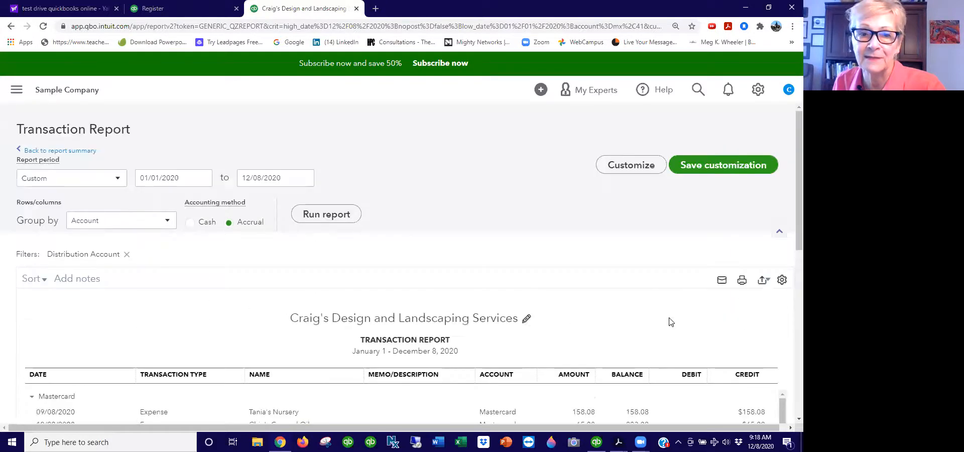
{"action": "left_click", "coordinate": [16, 89]}
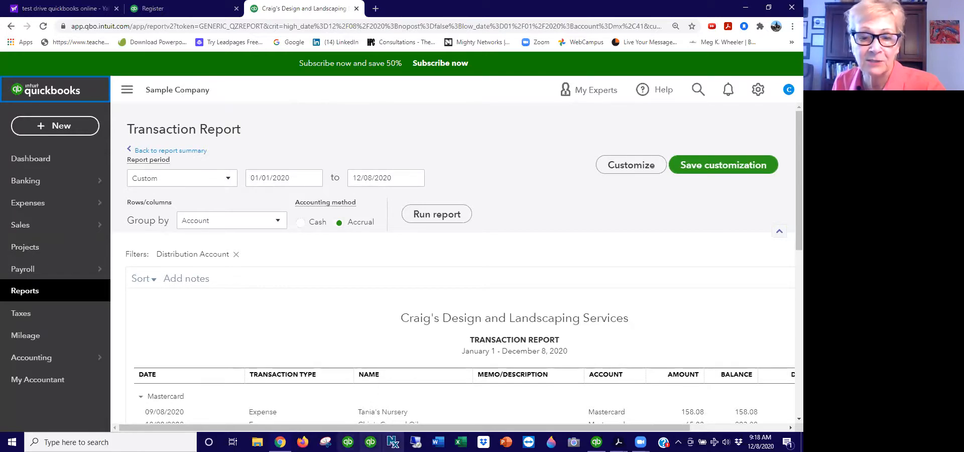
Switch to QuickBooks Desktop and start a credit card reconciliation for the Master Card account
{"action": "left_click", "coordinate": [596, 442]}
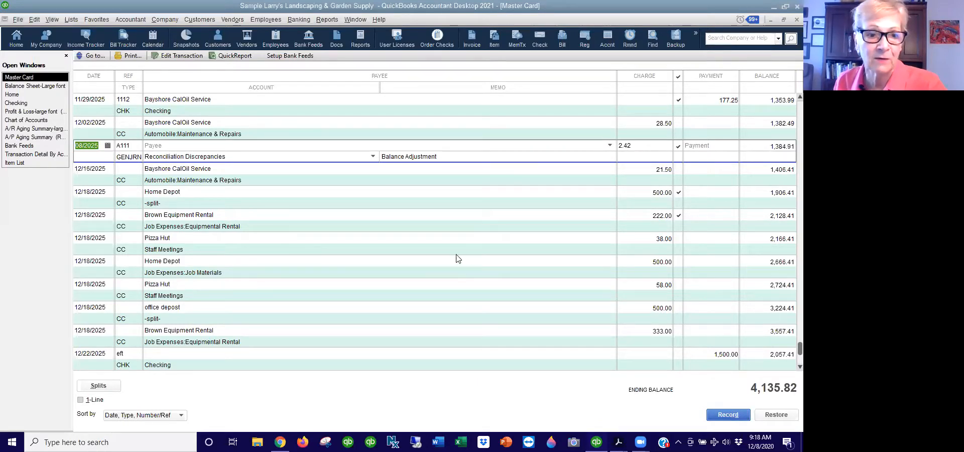
{"action": "scroll", "coordinate": [475, 261], "scroll_direction": "down", "scroll_amount": 2}
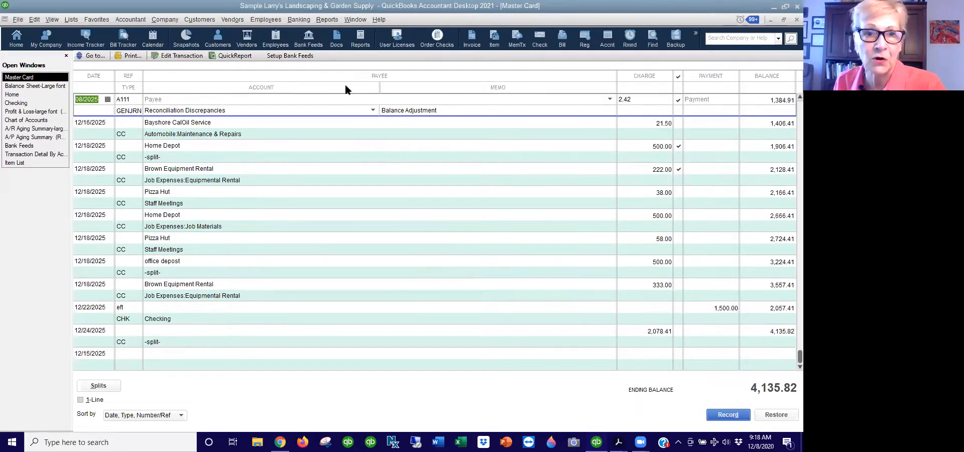
{"action": "left_click", "coordinate": [299, 20]}
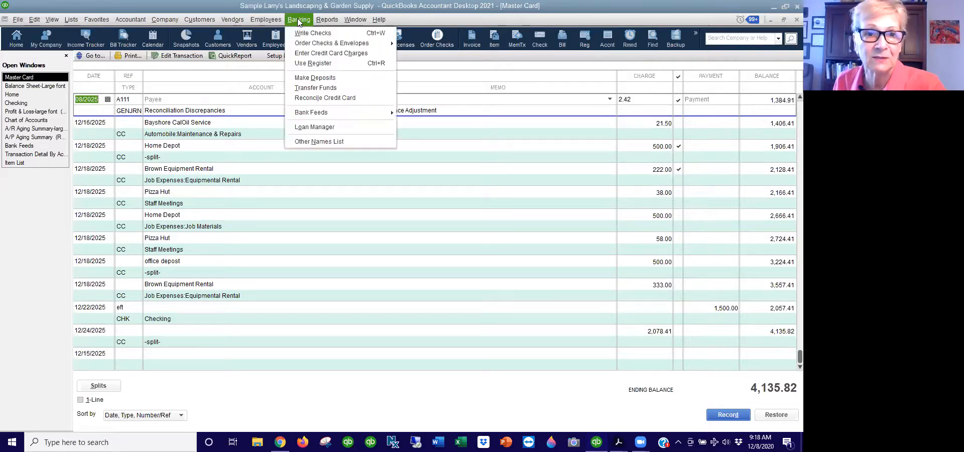
{"action": "left_click", "coordinate": [308, 97]}
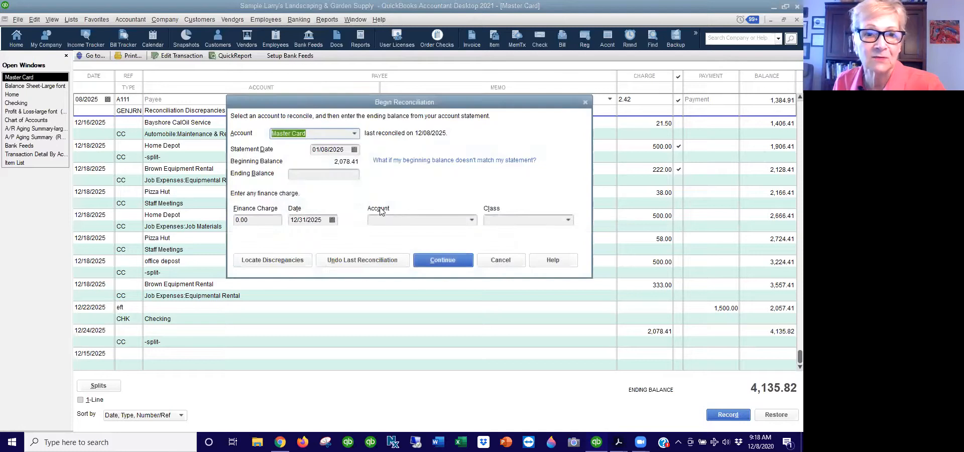
Begin the Master Card reconciliation with statement date 12/29/2025 and an ending balance of 1800
{"action": "left_click", "coordinate": [355, 150]}
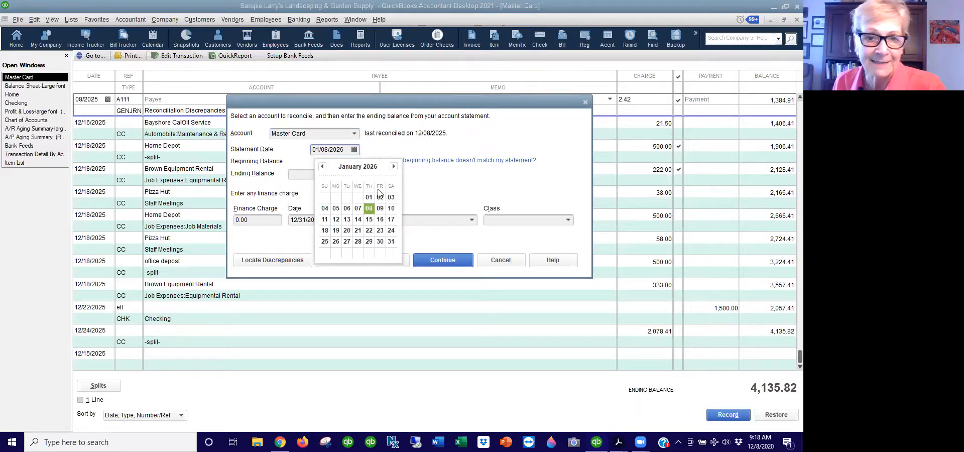
{"action": "left_click", "coordinate": [322, 166]}
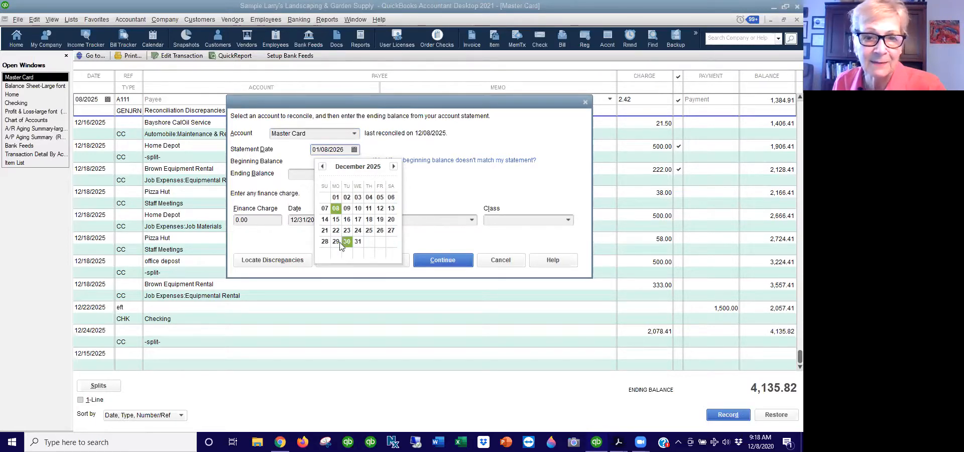
{"action": "left_click", "coordinate": [336, 242]}
{"action": "left_click", "coordinate": [340, 173]}
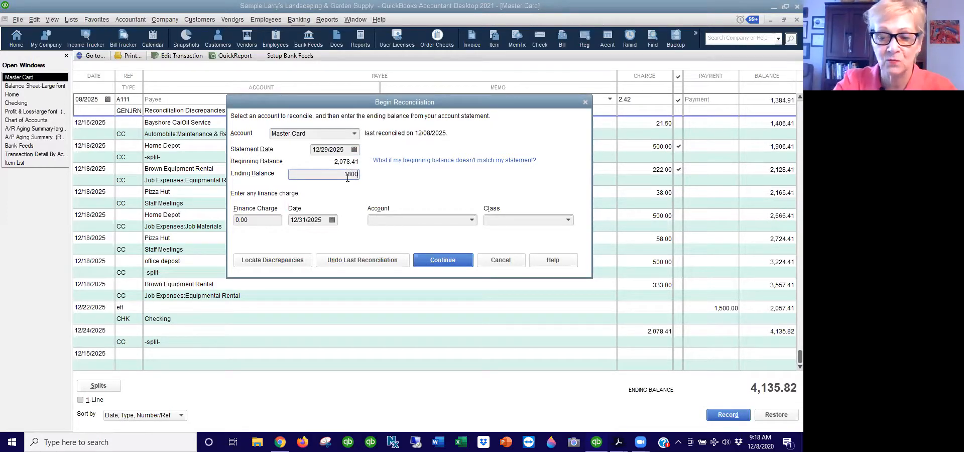
{"action": "left_click", "coordinate": [442, 259]}
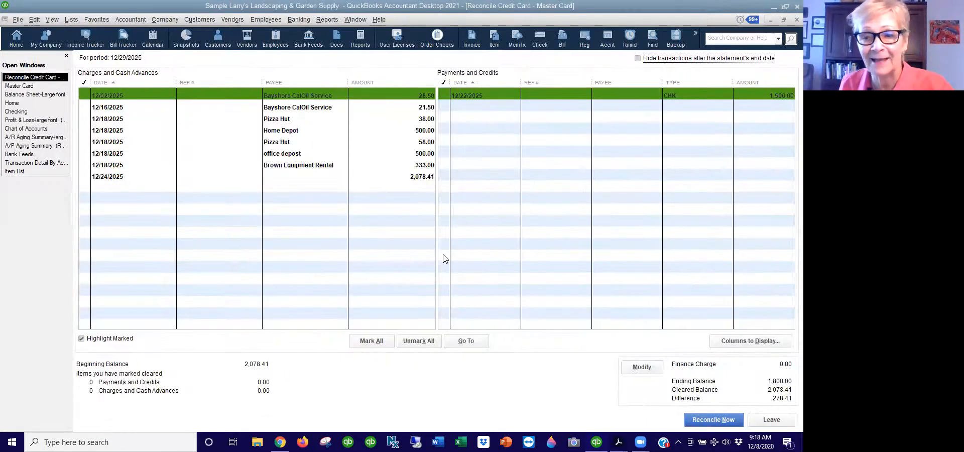
Mark the 1,500.00 payment and the six charges from 12/02/2025 through the 500.00 office depost charge as cleared
{"action": "left_click", "coordinate": [445, 95]}
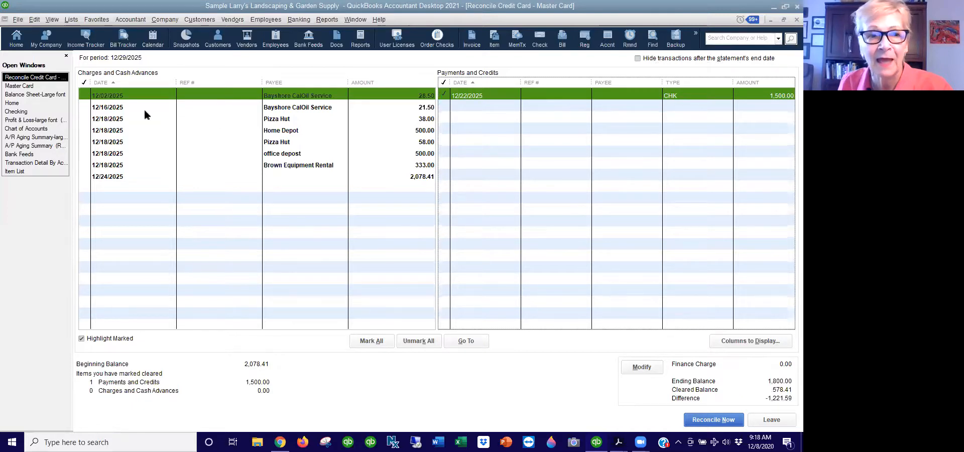
{"action": "left_click", "coordinate": [85, 95]}
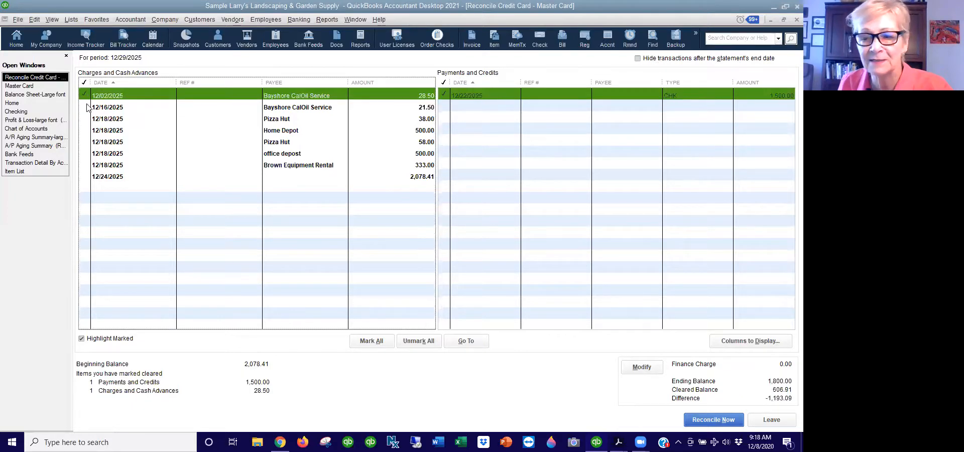
{"action": "left_click", "coordinate": [86, 107]}
{"action": "left_click", "coordinate": [87, 118]}
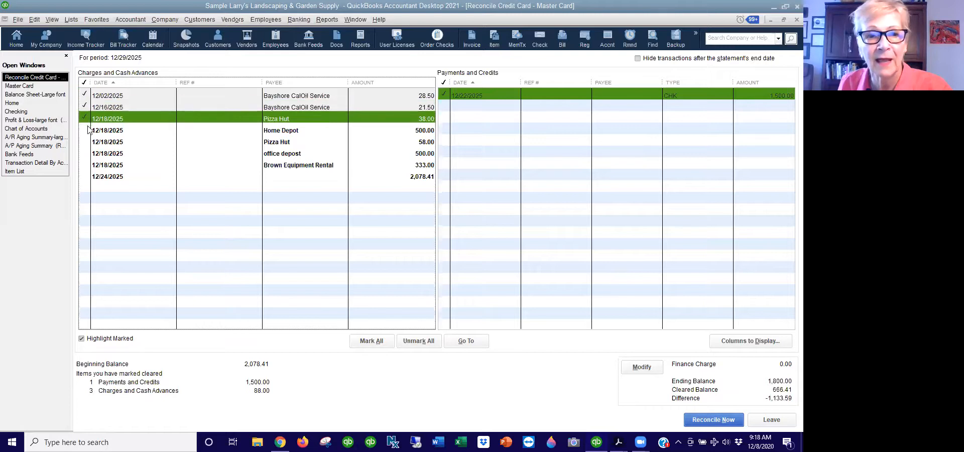
{"action": "left_click", "coordinate": [89, 130]}
{"action": "left_click", "coordinate": [91, 143]}
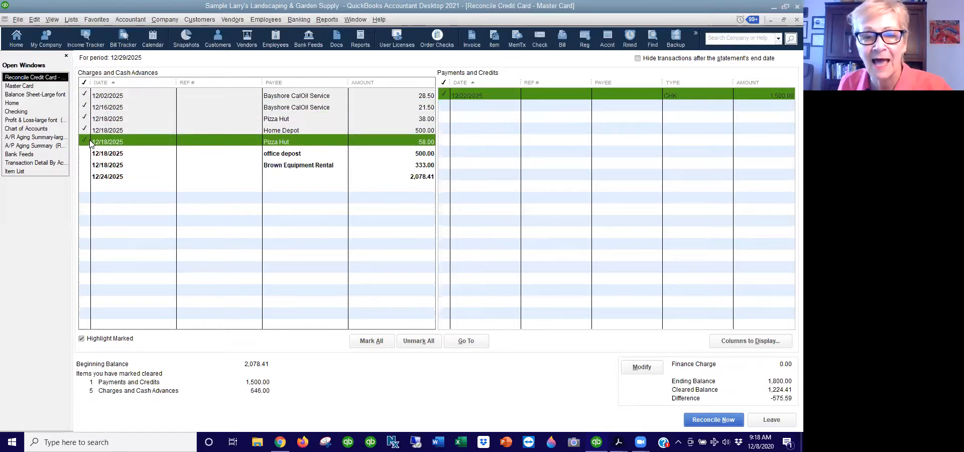
{"action": "left_click", "coordinate": [86, 153]}
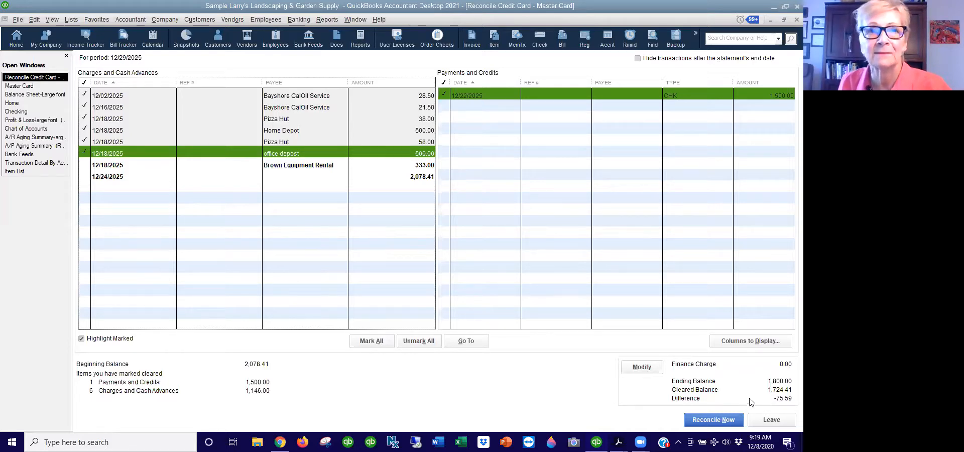
Reconcile the Master Card account and enter an adjustment for the discrepancy
{"action": "left_click", "coordinate": [713, 419]}
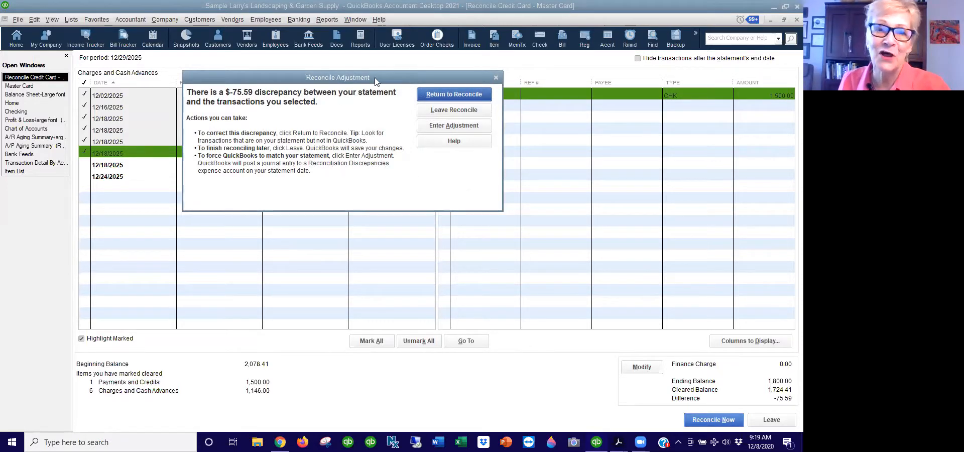
{"action": "left_click_drag", "start_coordinate": [398, 81], "coordinate": [401, 99]}
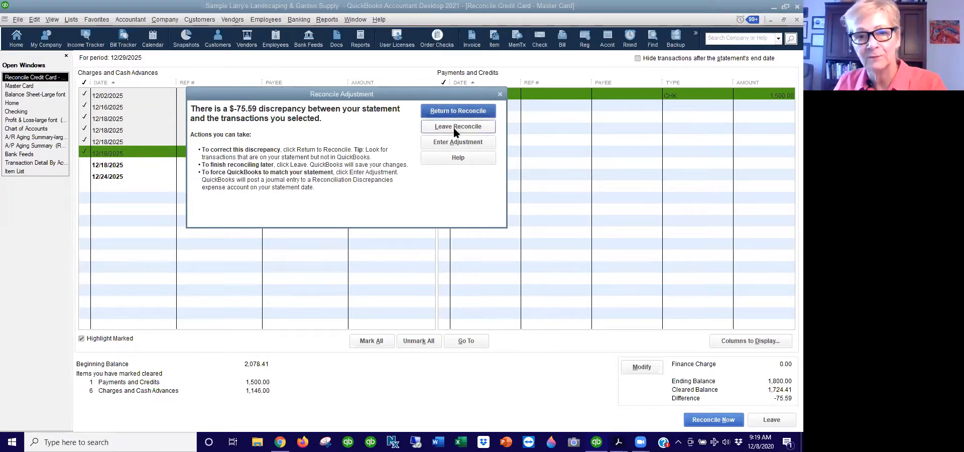
{"action": "left_click", "coordinate": [455, 142]}
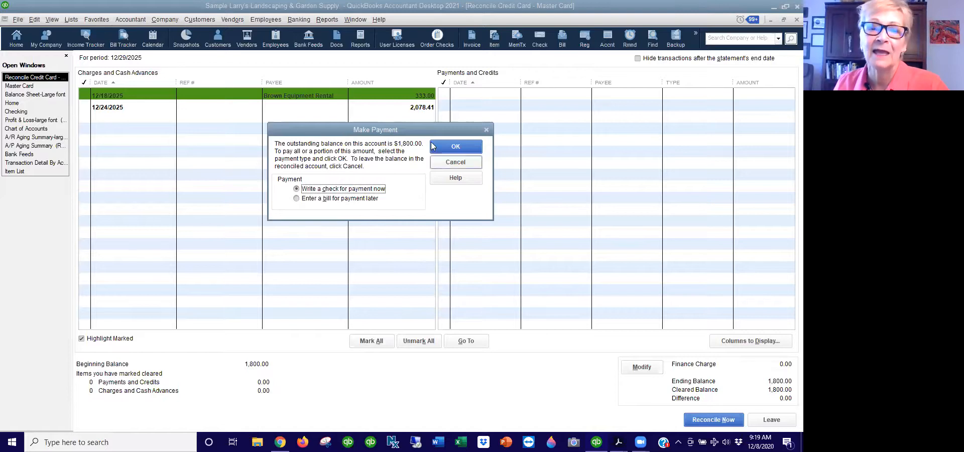
Dismiss the Make Payment dialog without paying the outstanding balance, and close the reconciliation report selection without displaying a report
{"action": "left_click_drag", "start_coordinate": [422, 132], "coordinate": [522, 131]}
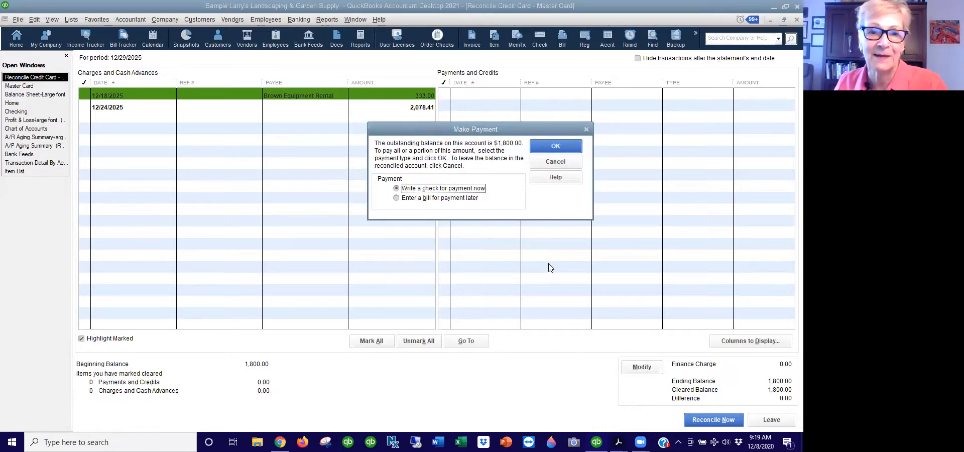
{"action": "left_click", "coordinate": [587, 130]}
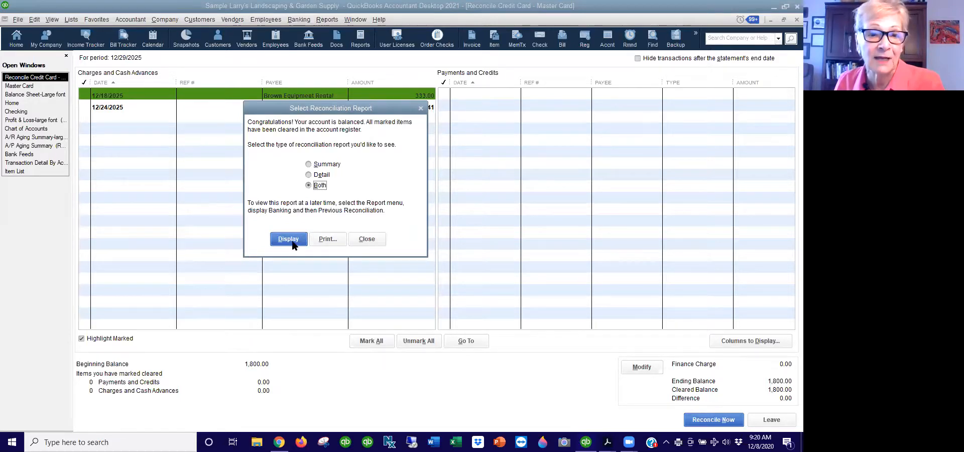
{"action": "left_click", "coordinate": [366, 241]}
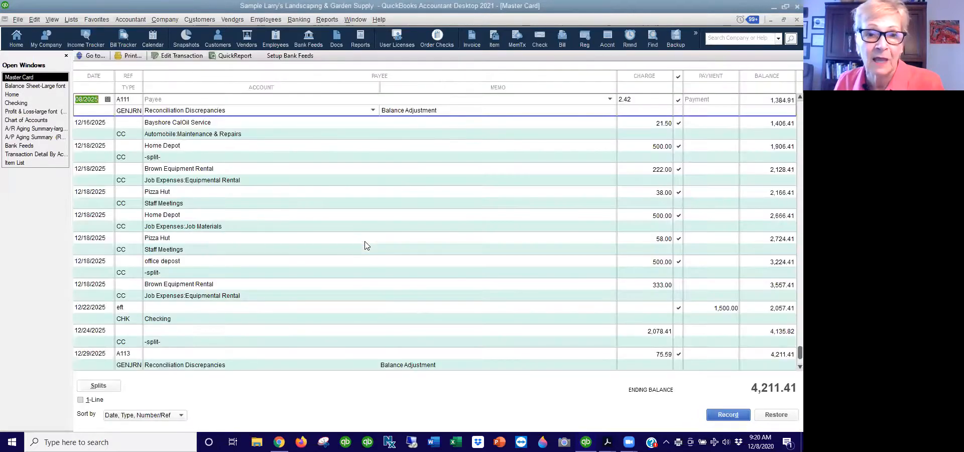
Go to the open Balance Sheet report and check the Master Card balance under Credit Cards
{"action": "left_click", "coordinate": [43, 87]}
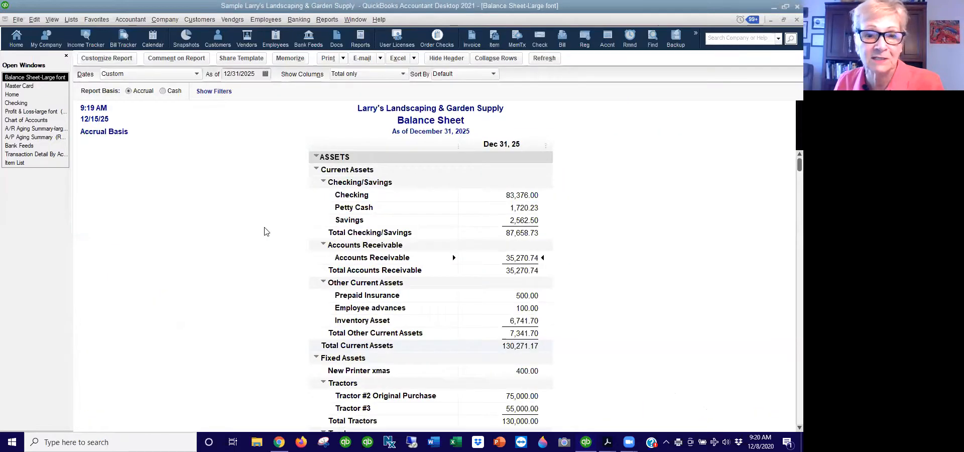
{"action": "scroll", "coordinate": [264, 231], "scroll_direction": "down", "scroll_amount": 12}
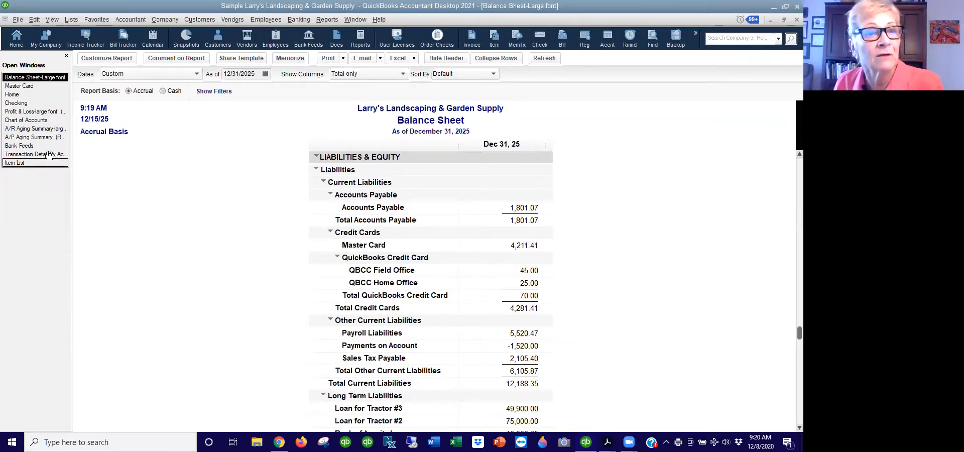
In the Chart of Accounts, move the Reconciliation Discrepancies account up to the top of the expense accounts, directly above travel
{"action": "left_click", "coordinate": [33, 110]}
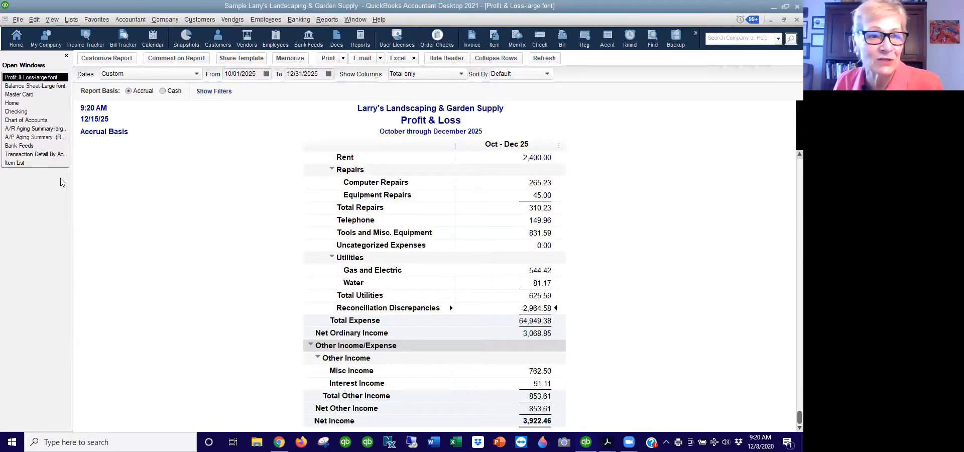
{"action": "left_click", "coordinate": [26, 120]}
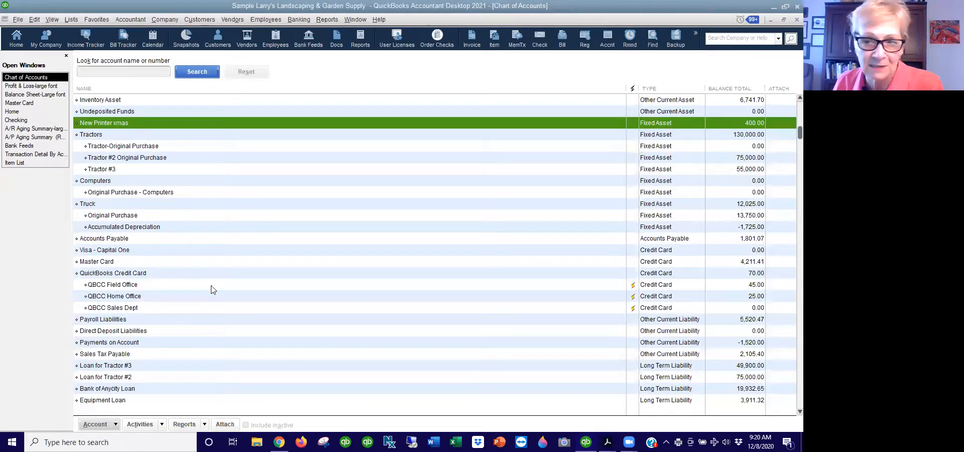
{"action": "scroll", "coordinate": [213, 290], "scroll_direction": "down", "scroll_amount": 20}
{"action": "scroll", "coordinate": [212, 290], "scroll_direction": "down", "scroll_amount": 6}
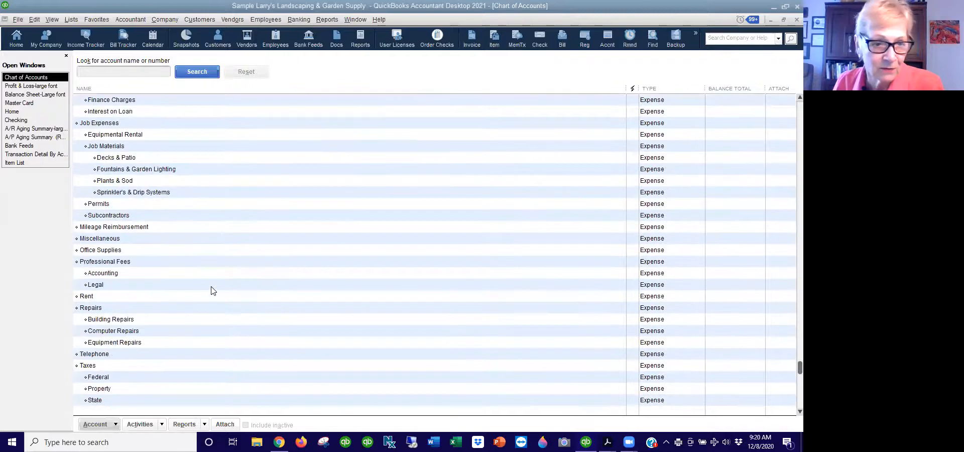
{"action": "left_click", "coordinate": [78, 341]}
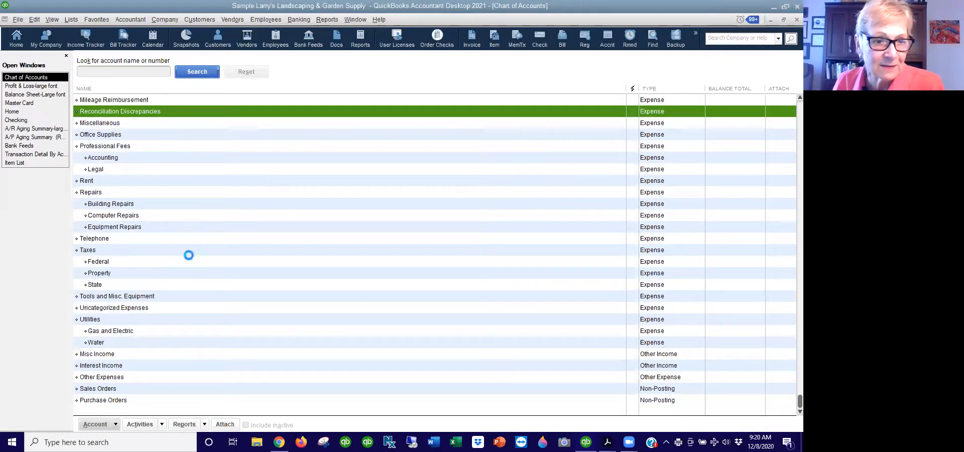
{"action": "scroll", "coordinate": [166, 253], "scroll_direction": "up", "scroll_amount": 10}
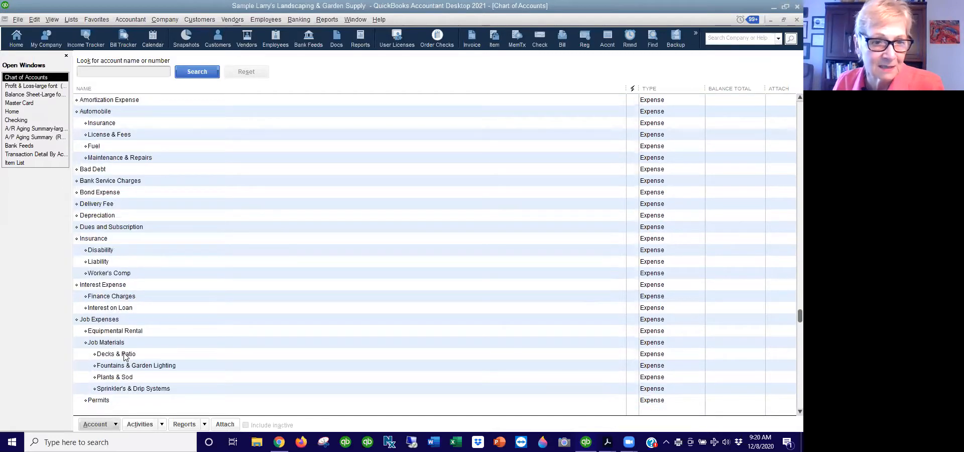
{"action": "scroll", "coordinate": [127, 357], "scroll_direction": "down", "scroll_amount": 5}
{"action": "left_click_drag", "start_coordinate": [78, 273], "coordinate": [81, 117]}
{"action": "scroll", "coordinate": [212, 267], "scroll_direction": "up", "scroll_amount": 2}
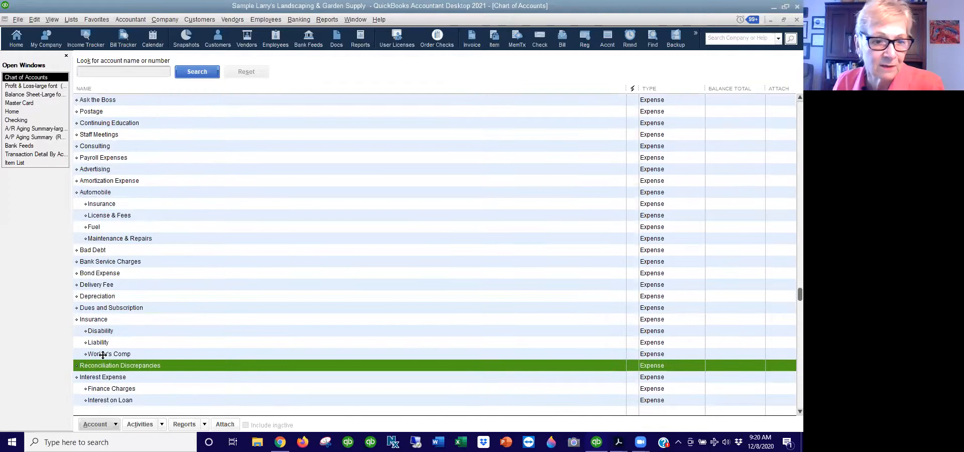
{"action": "left_click_drag", "start_coordinate": [77, 366], "coordinate": [98, 164]}
{"action": "scroll", "coordinate": [322, 340], "scroll_direction": "up", "scroll_amount": 3}
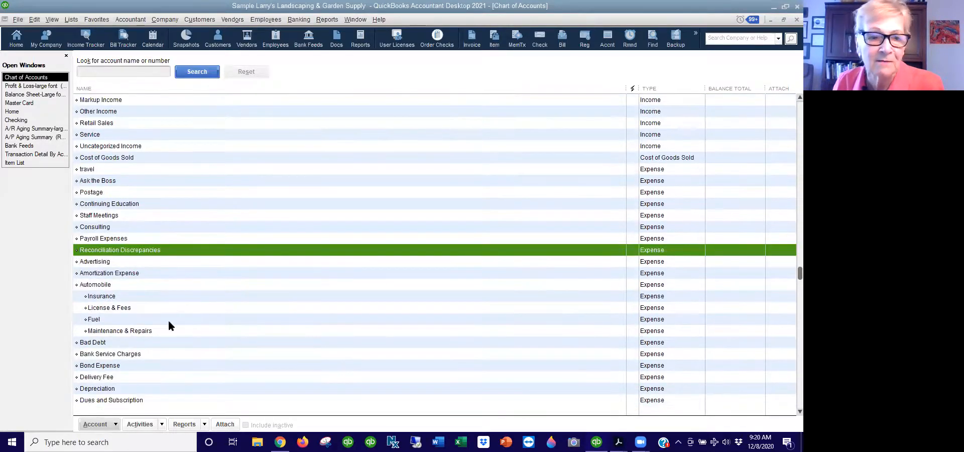
{"action": "left_click_drag", "start_coordinate": [77, 250], "coordinate": [95, 164]}
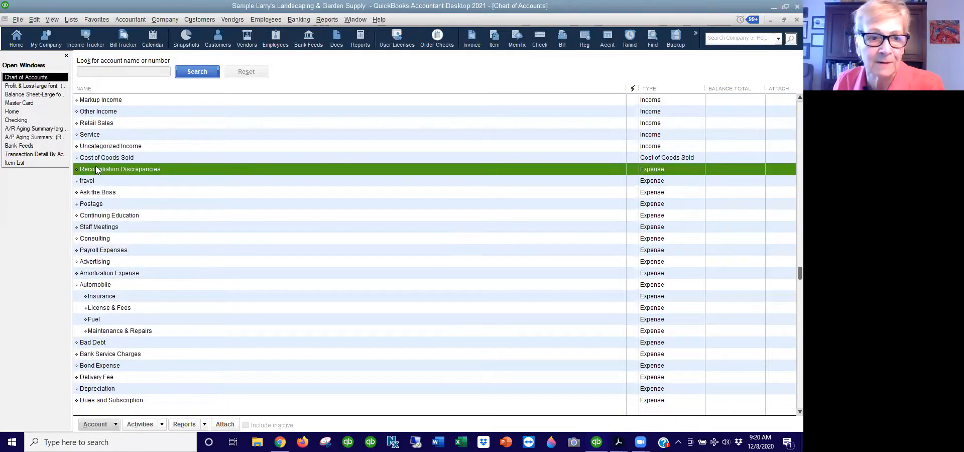
Examine the Reconciliation Discrepancies line in the Profit & Loss report, including its transaction detail, and close the detail report
{"action": "left_click", "coordinate": [30, 86]}
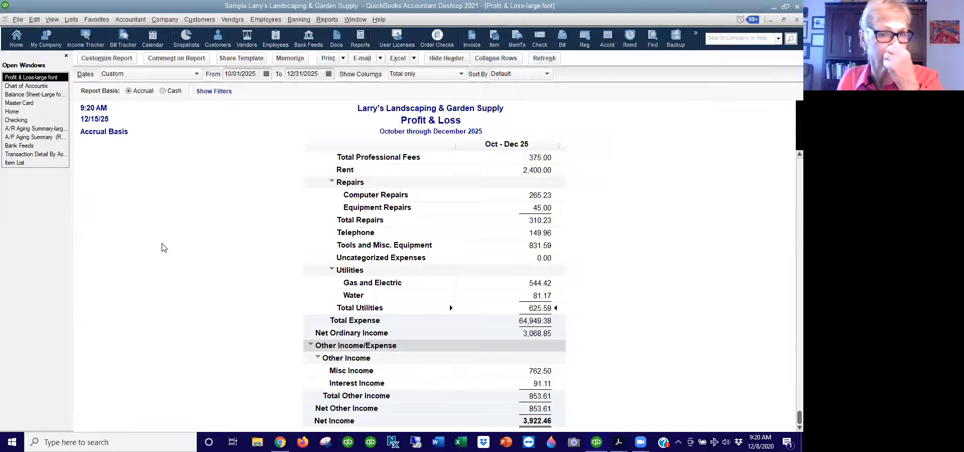
{"action": "scroll", "coordinate": [291, 283], "scroll_direction": "up", "scroll_amount": 15}
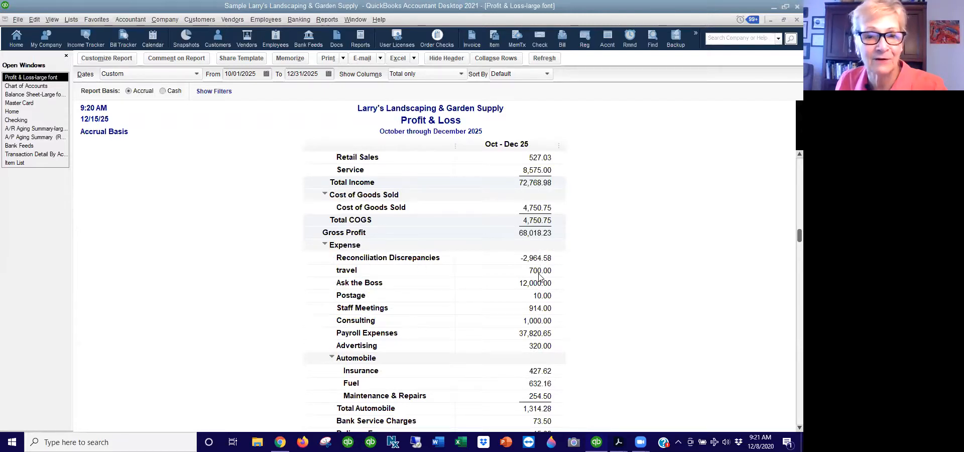
{"action": "double_click", "coordinate": [537, 257]}
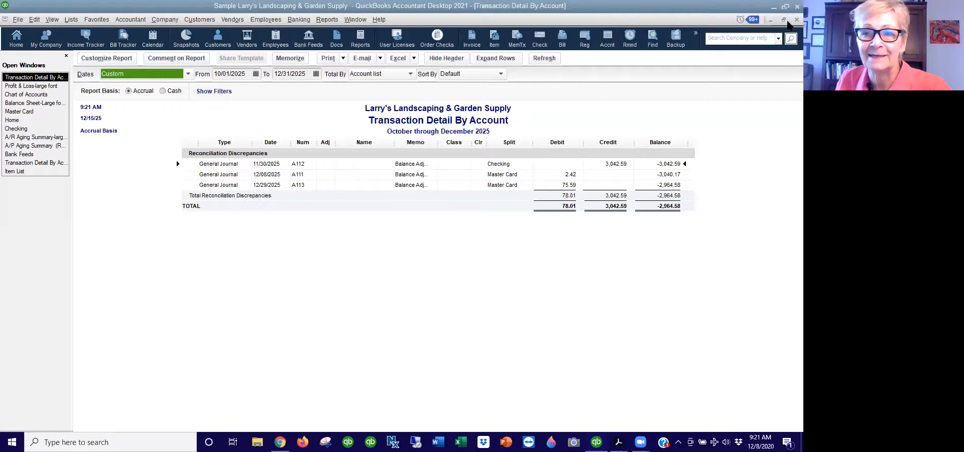
{"action": "left_click", "coordinate": [796, 19]}
Move the Reconciliation Discrepancies account back to the end of the expense accounts, below the Utilities subaccounts in the Chart of Accounts
{"action": "left_click", "coordinate": [26, 86]}
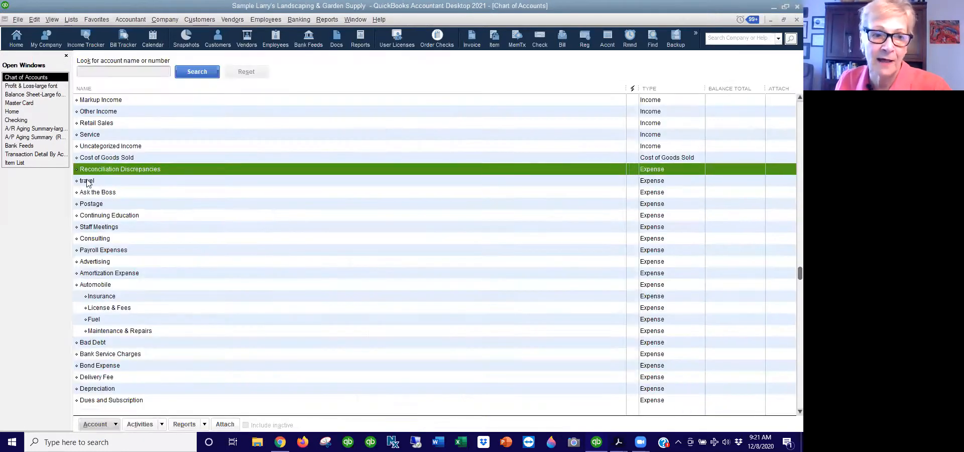
{"action": "left_click_drag", "start_coordinate": [76, 169], "coordinate": [99, 401]}
{"action": "scroll", "coordinate": [276, 316], "scroll_direction": "down", "scroll_amount": 7}
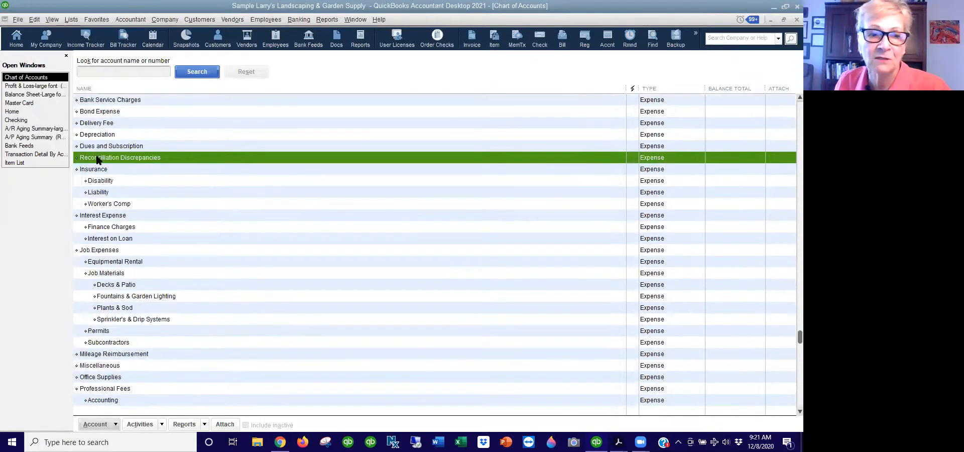
{"action": "left_click_drag", "start_coordinate": [77, 157], "coordinate": [92, 359]}
{"action": "scroll", "coordinate": [146, 329], "scroll_direction": "down", "scroll_amount": 3}
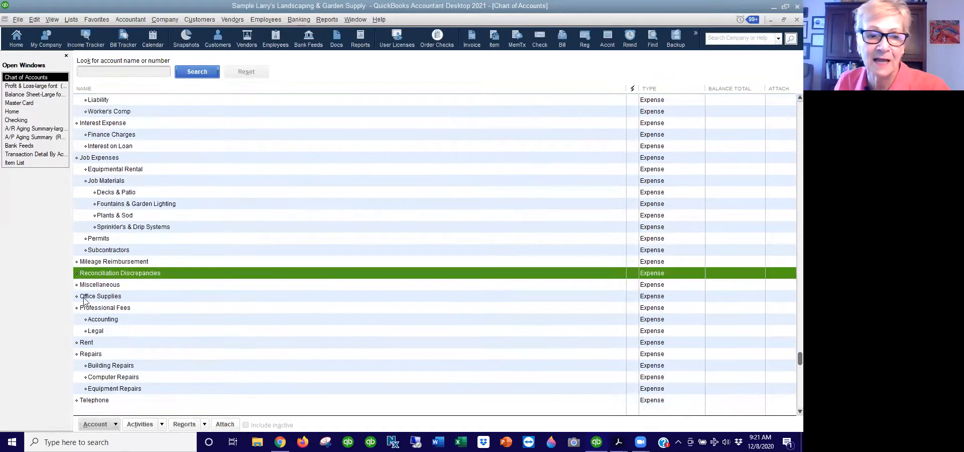
{"action": "scroll", "coordinate": [224, 307], "scroll_direction": "down", "scroll_amount": 3}
{"action": "left_click_drag", "start_coordinate": [77, 192], "coordinate": [97, 395]}
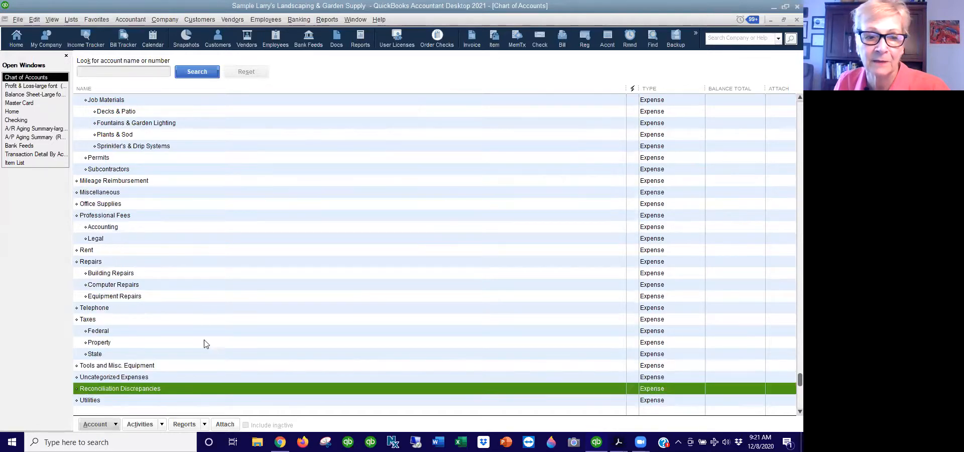
{"action": "scroll", "coordinate": [206, 333], "scroll_direction": "down", "scroll_amount": 3}
{"action": "left_click_drag", "start_coordinate": [76, 308], "coordinate": [76, 350]}
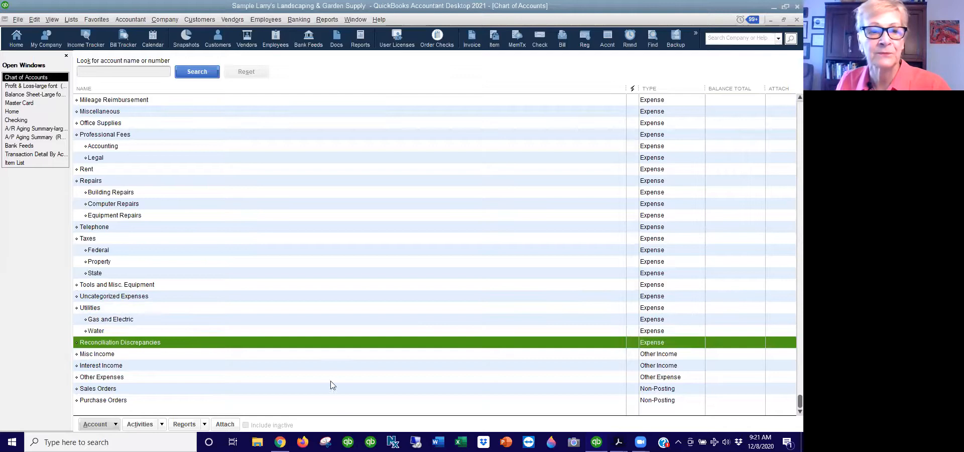
Check the position of Reconciliation Discrepancies at the end of the expenses in the Profit & Loss report
{"action": "left_click", "coordinate": [23, 85]}
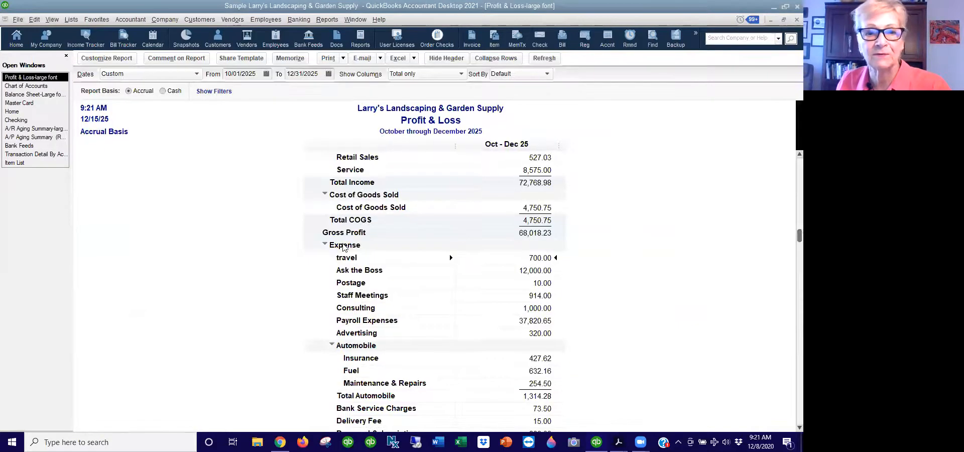
{"action": "scroll", "coordinate": [318, 248], "scroll_direction": "down", "scroll_amount": 4}
{"action": "scroll", "coordinate": [318, 248], "scroll_direction": "down", "scroll_amount": 12}
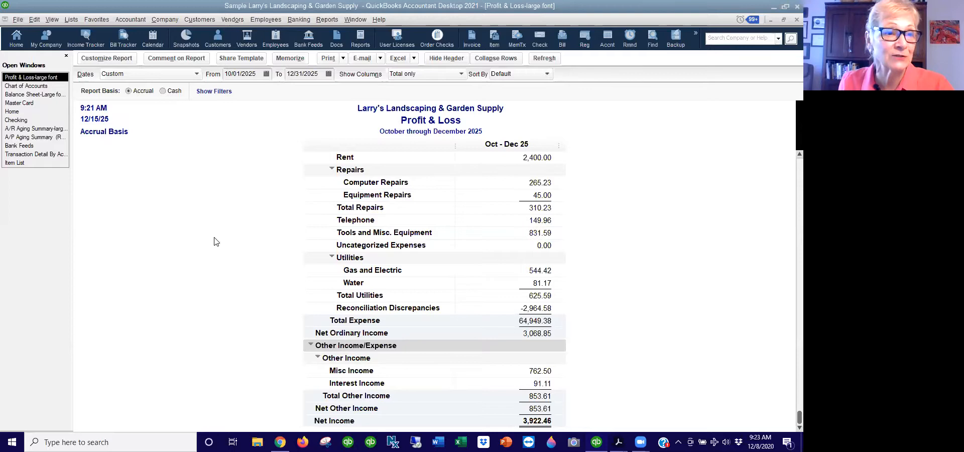
From the Master Card register, open a blank credit card charge and set up meals as a new Expense account on its first line
{"action": "left_click", "coordinate": [46, 104]}
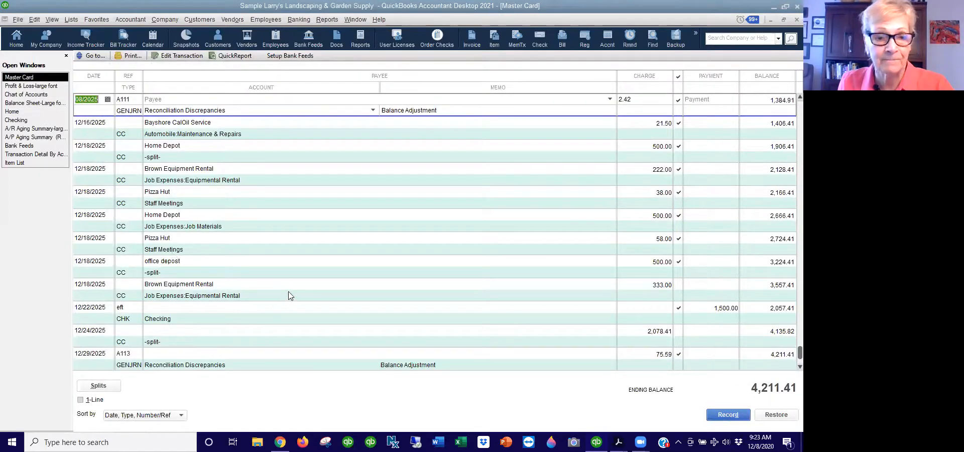
{"action": "double_click", "coordinate": [305, 357]}
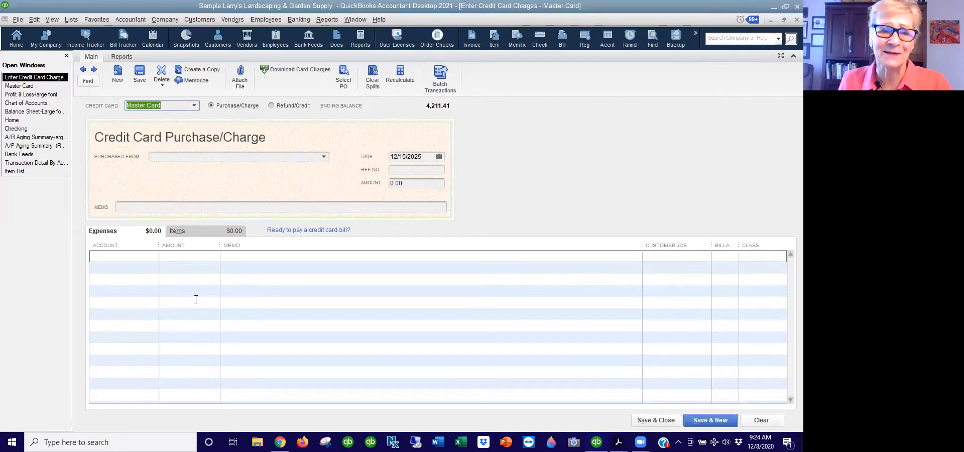
{"action": "left_click", "coordinate": [148, 258]}
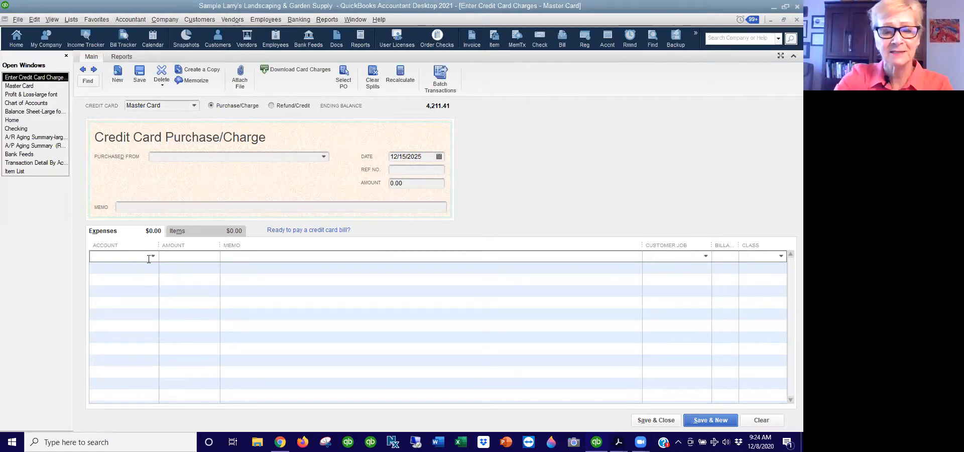
{"action": "type", "text": "meals"}
{"action": "key", "text": "Tab"}
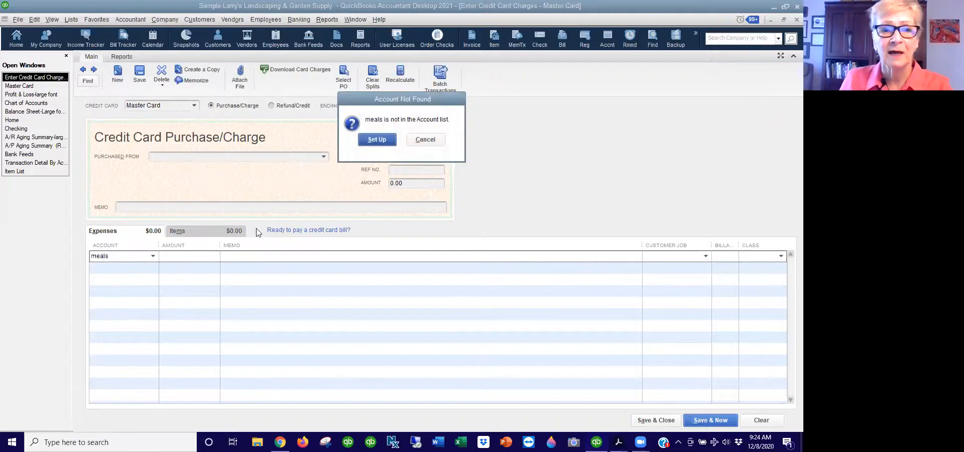
{"action": "left_click", "coordinate": [377, 140]}
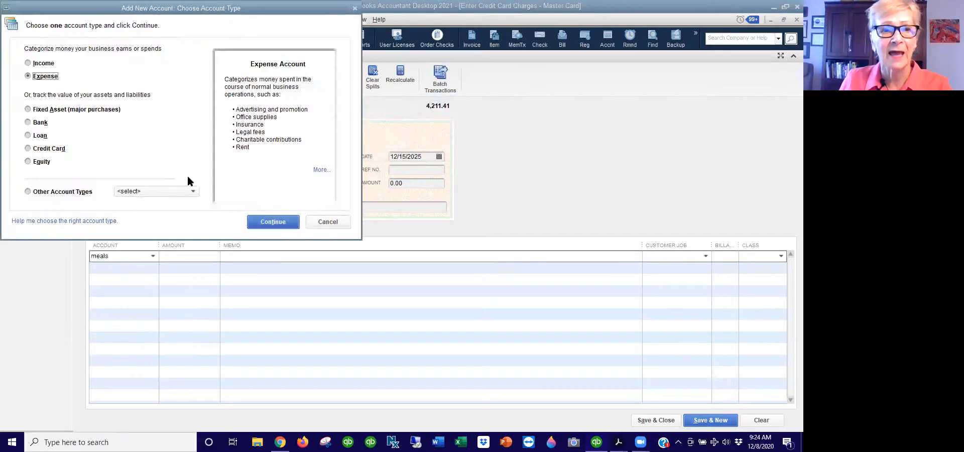
{"action": "left_click", "coordinate": [273, 221]}
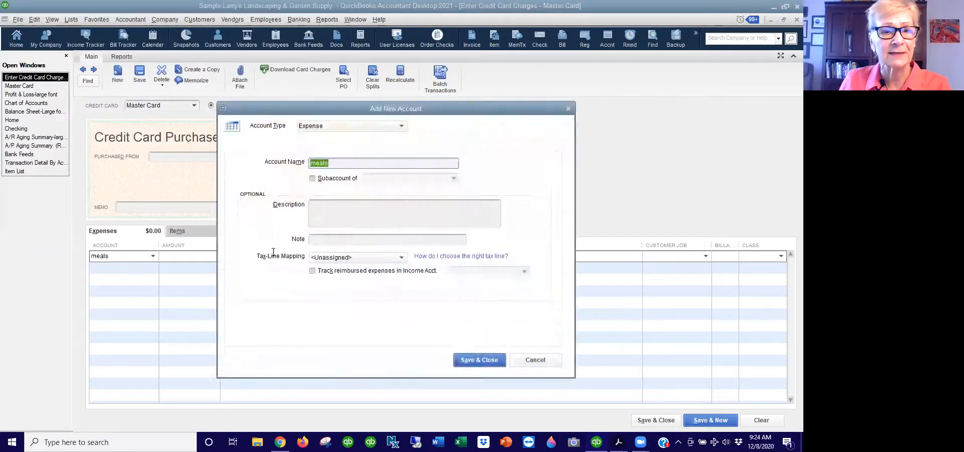
{"action": "left_click", "coordinate": [481, 360]}
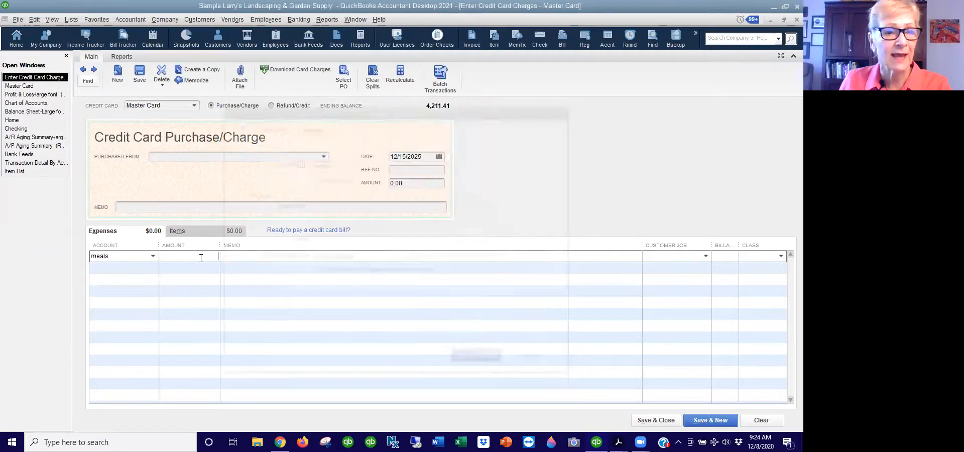
Set the amount of the meals expense line to 118.00
{"action": "type", "text": "11"}
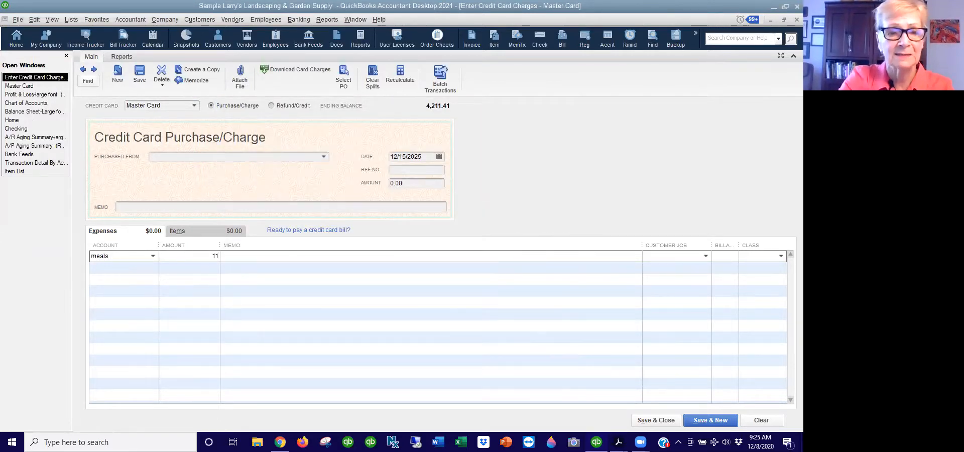
{"action": "type", "text": "8."}
{"action": "key", "text": "Tab"}
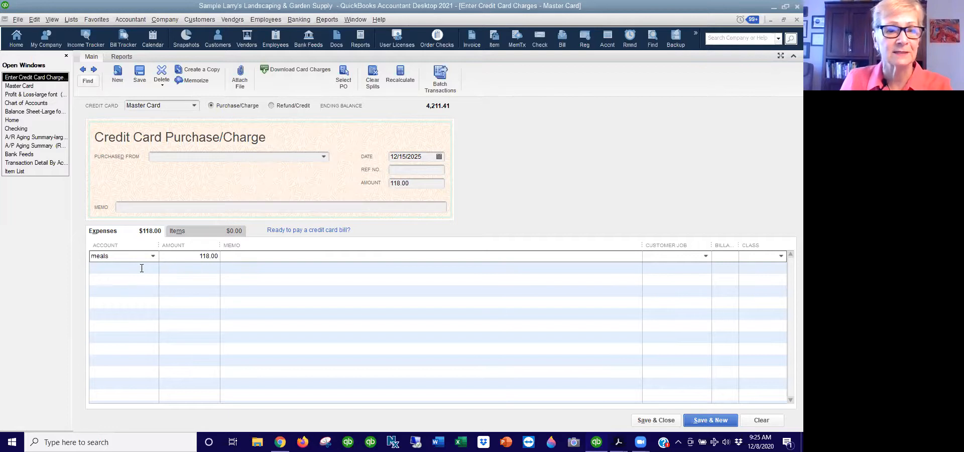
Add a second expense line to the charge for the travel account with an amount of 1,200.00
{"action": "left_click", "coordinate": [141, 268]}
{"action": "type", "text": "travel"}
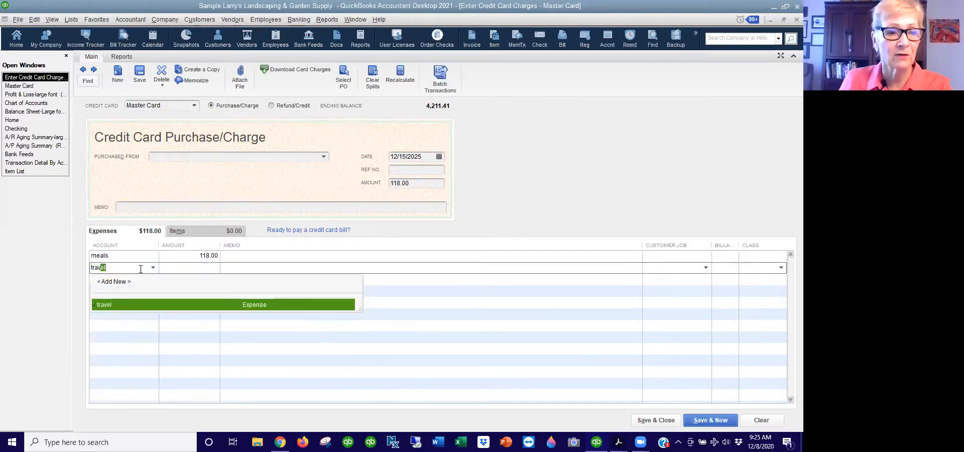
{"action": "left_click", "coordinate": [128, 303]}
{"action": "type", "text": "1200"}
{"action": "key", "text": "Tab"}
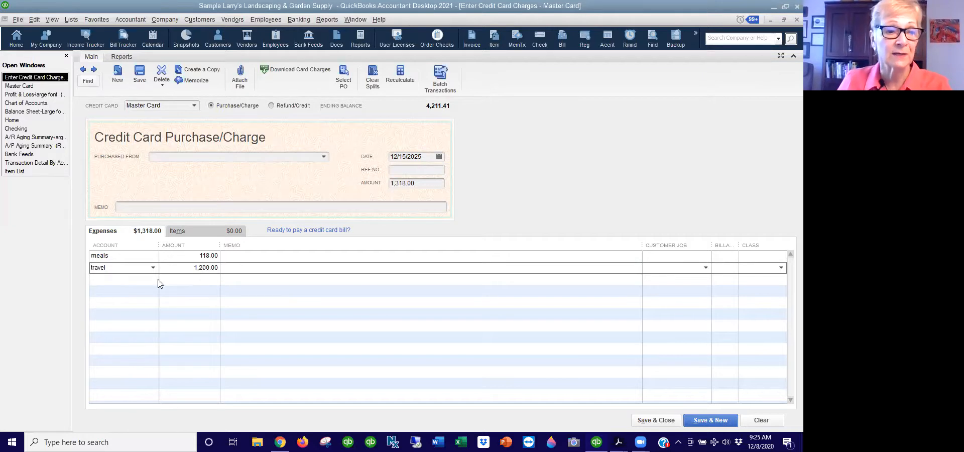
Add a third expense line to the charge for Automobile:Fuel with an amount of 800.00
{"action": "left_click", "coordinate": [152, 281]}
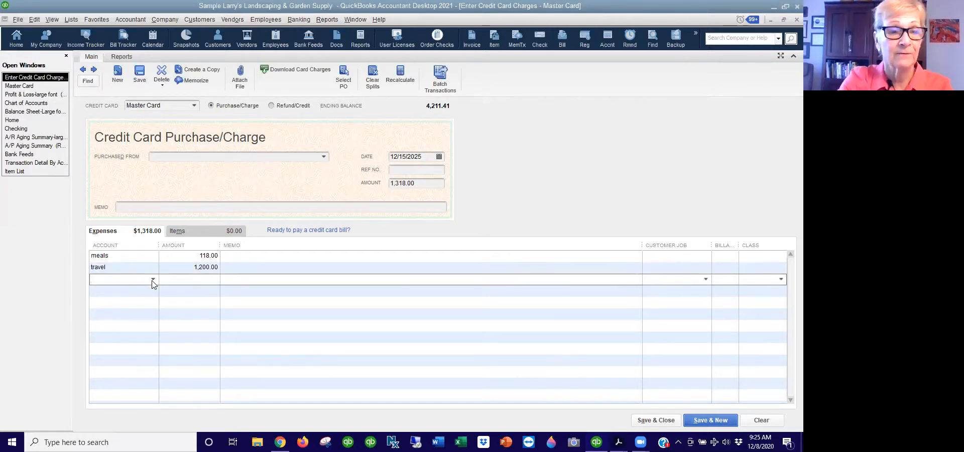
{"action": "type", "text": "Automobile:Fuel"}
{"action": "key", "text": "Tab"}
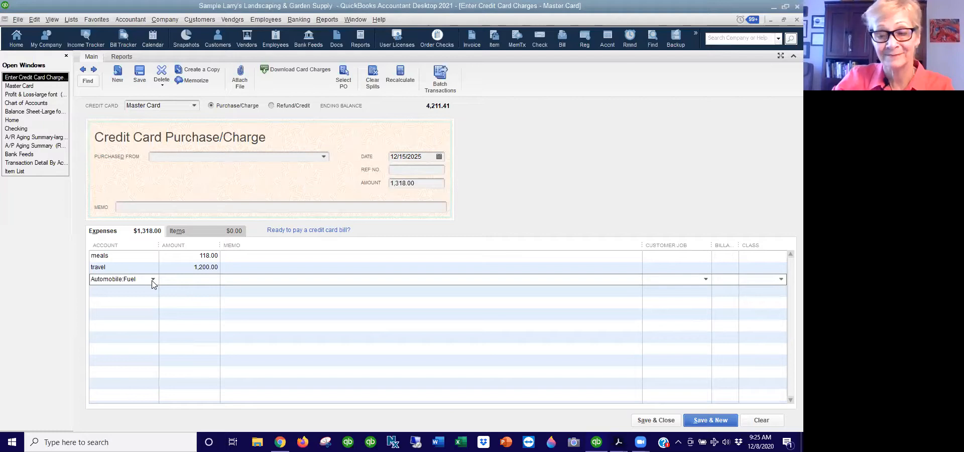
{"action": "type", "text": "800"}
{"action": "key", "text": "Tab"}
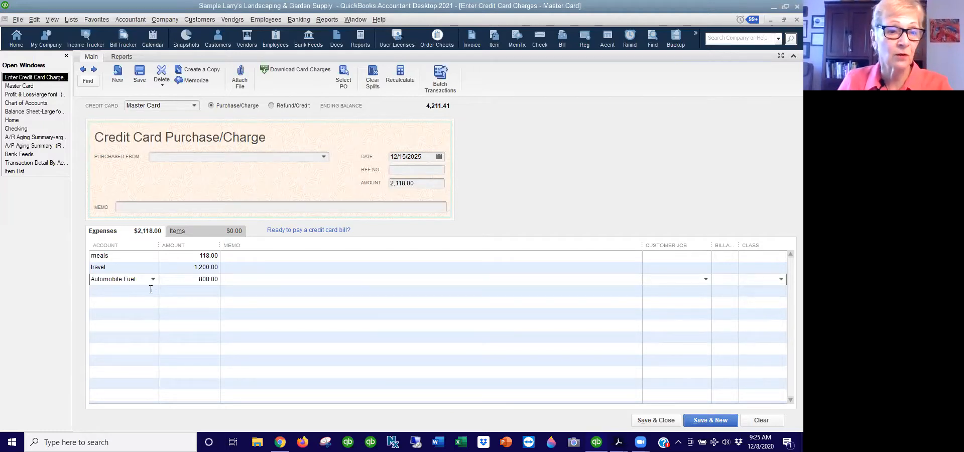
Add a fourth expense line to the charge for Office Supplies with an amount of 85.00
{"action": "left_click", "coordinate": [151, 290]}
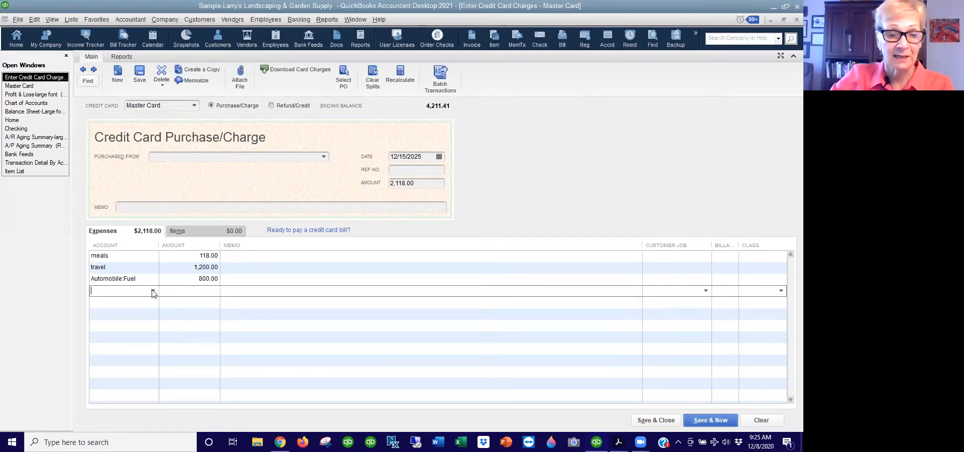
{"action": "type", "text": "off"}
{"action": "key", "text": "Tab"}
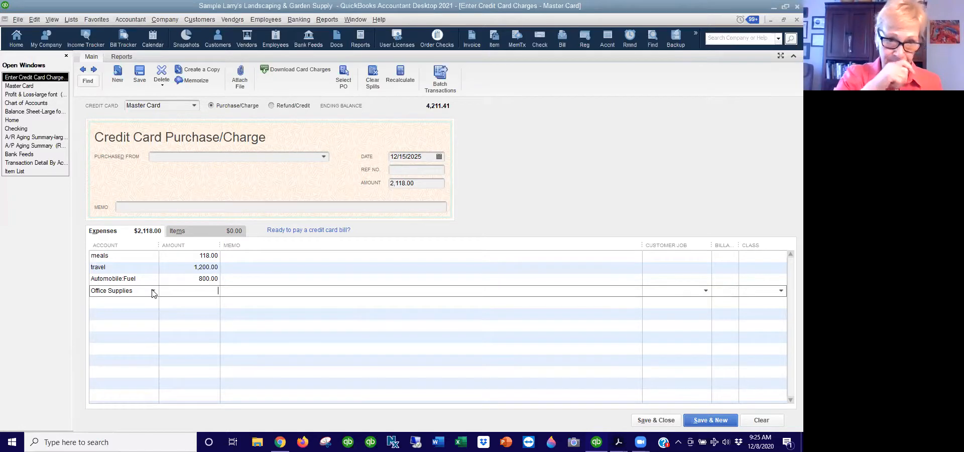
{"action": "type", "text": "85"}
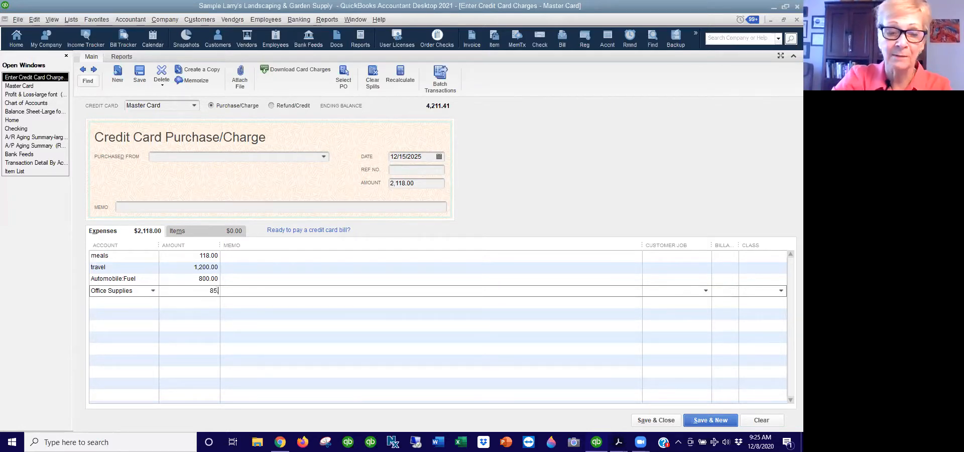
{"action": "key", "text": "Tab"}
Add a fifth expense line to the charge for the New Printer xmas fixed asset account with an amount of 850.00
{"action": "left_click", "coordinate": [149, 302]}
{"action": "type", "text": "Ne"}
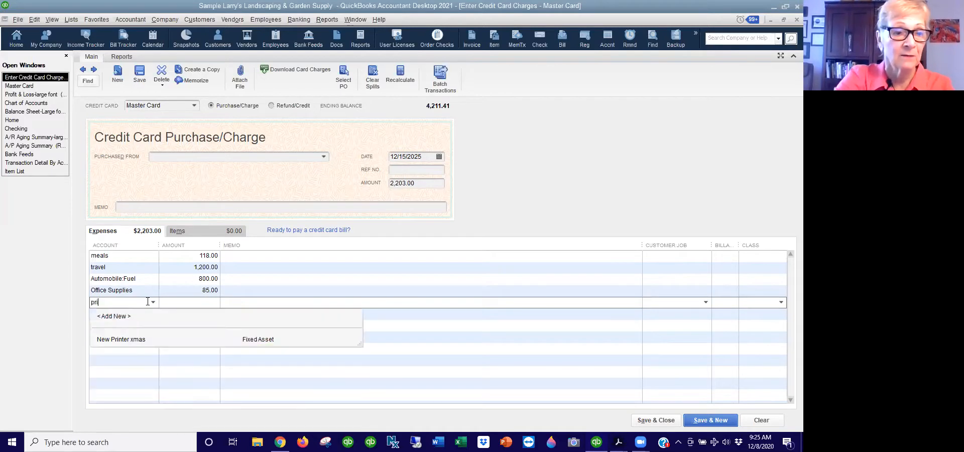
{"action": "left_click", "coordinate": [142, 344]}
{"action": "left_click", "coordinate": [194, 303]}
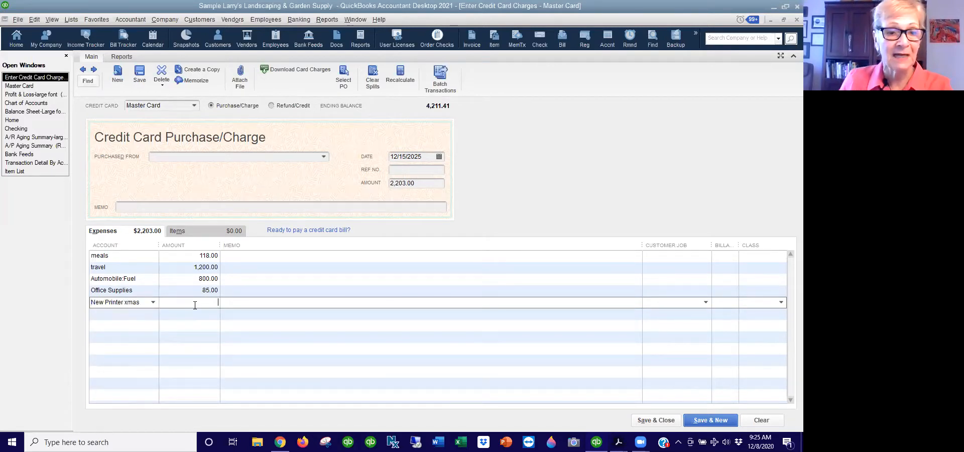
{"action": "type", "text": "850"}
{"action": "key", "text": "Tab"}
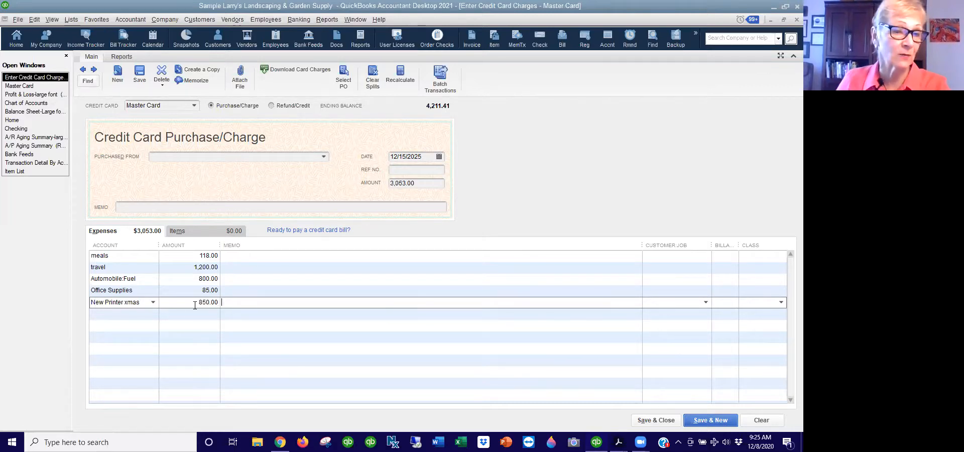
{"action": "left_click", "coordinate": [150, 315]}
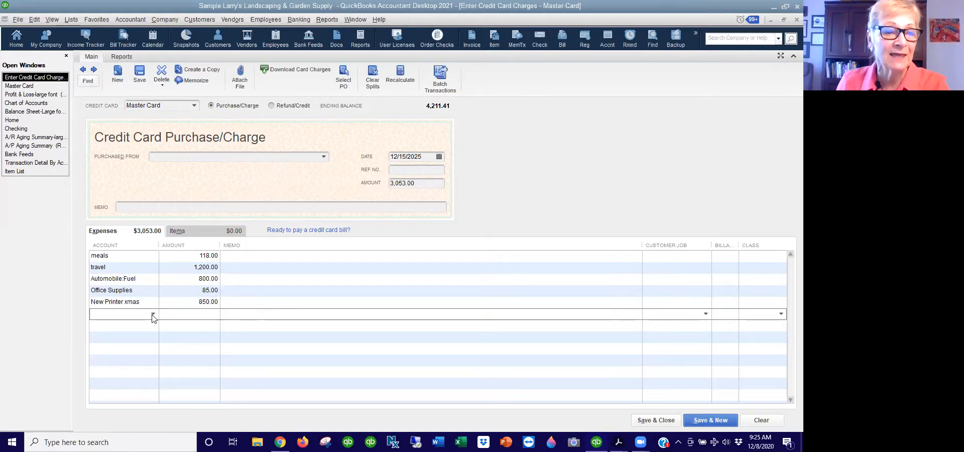
{"action": "left_click", "coordinate": [152, 314]}
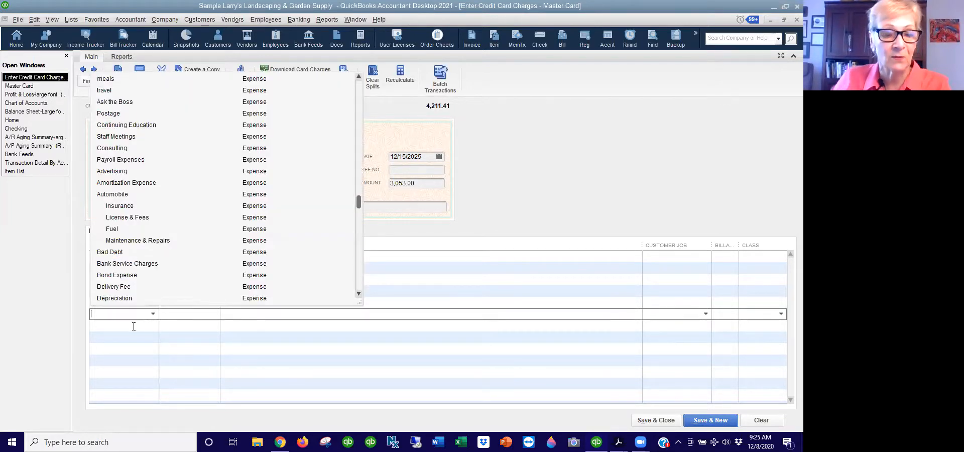
{"action": "type", "text": "Equip"}
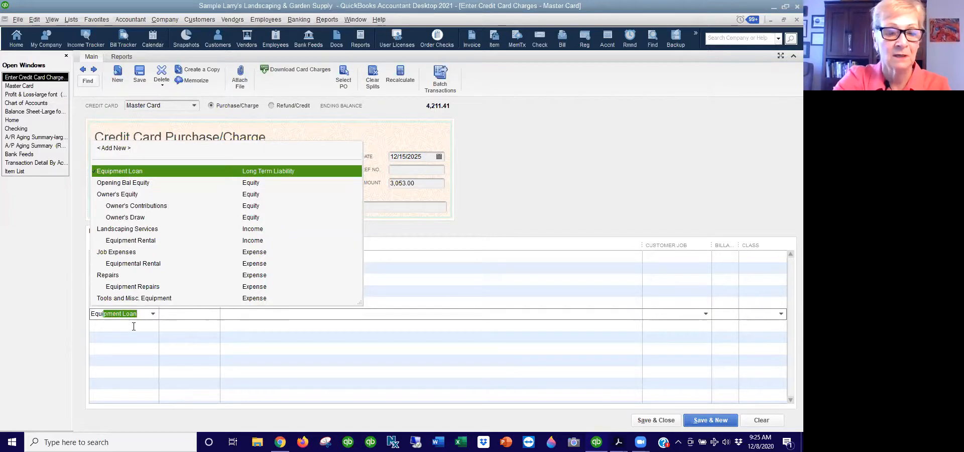
{"action": "type", "text": "me"}
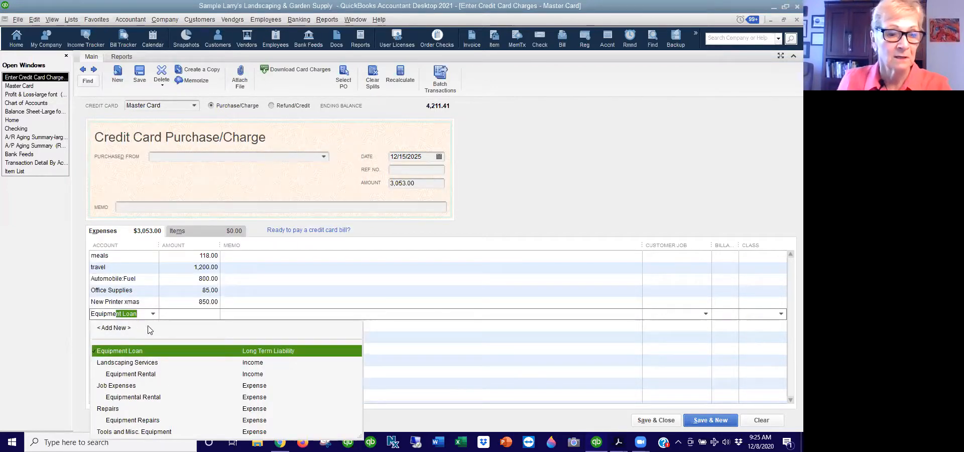
{"action": "left_click", "coordinate": [147, 359]}
{"action": "left_click", "coordinate": [153, 315]}
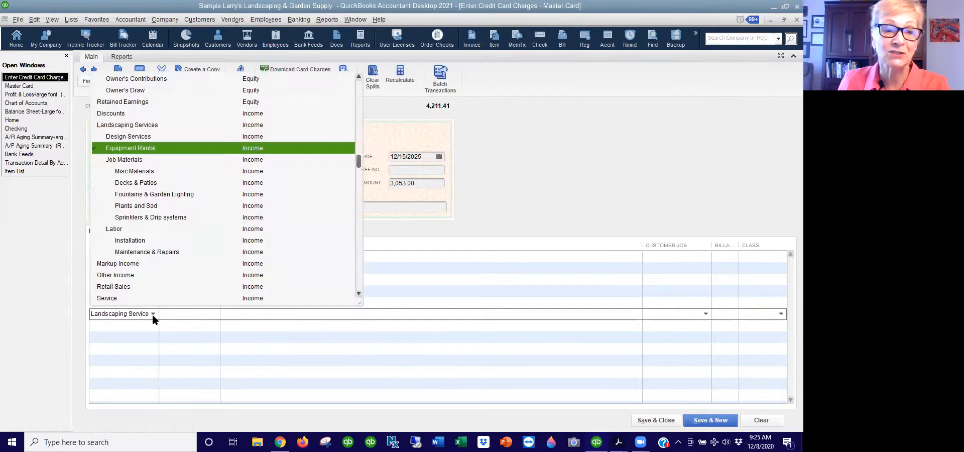
{"action": "scroll", "coordinate": [201, 203], "scroll_direction": "down", "scroll_amount": 7}
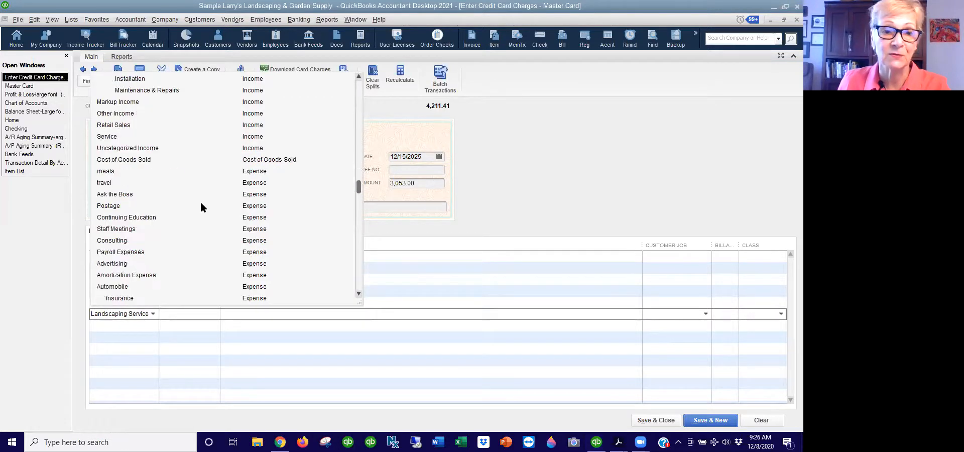
{"action": "scroll", "coordinate": [163, 219], "scroll_direction": "down", "scroll_amount": 7}
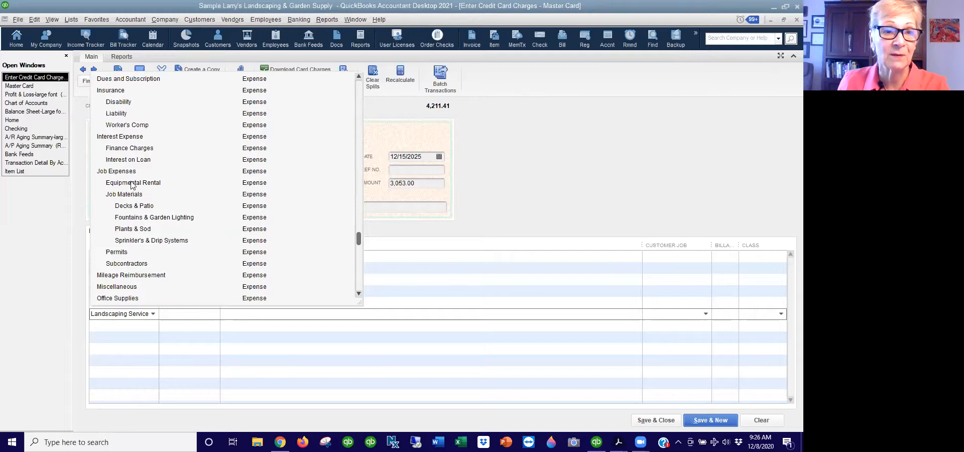
{"action": "scroll", "coordinate": [132, 185], "scroll_direction": "up", "scroll_amount": 3}
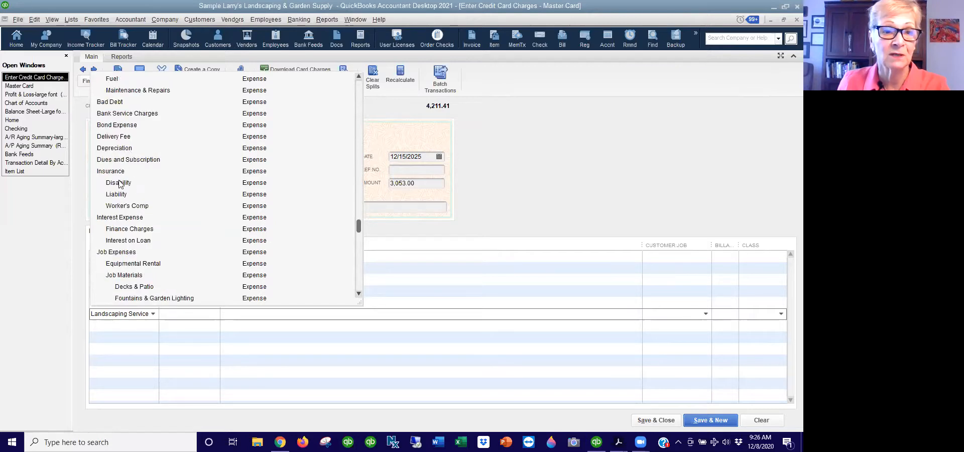
Assign the sixth line of the charge to the expense account Job Expenses:Equipmental Rental with an amount of 230.00
{"action": "left_click", "coordinate": [154, 314]}
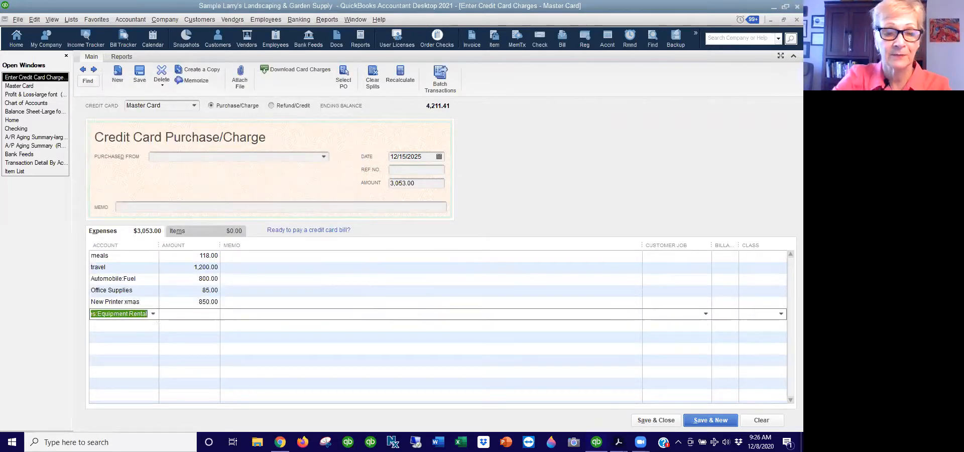
{"action": "type", "text": "Equip"}
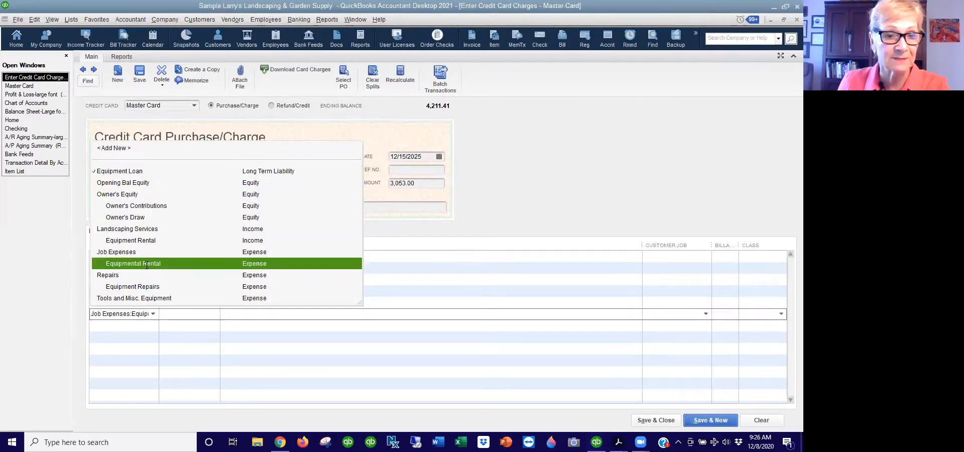
{"action": "left_click", "coordinate": [146, 264]}
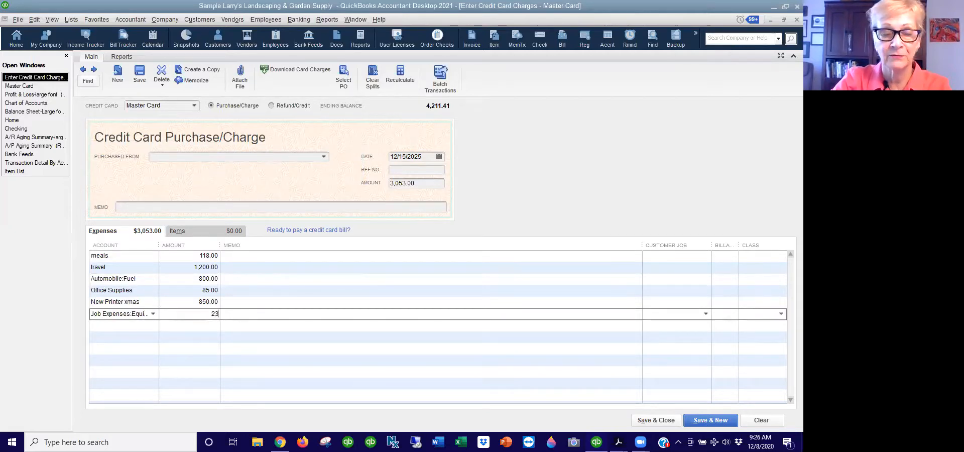
{"action": "left_click", "coordinate": [141, 325]}
{"action": "type", "text": "Computers"}
{"action": "key", "text": "Tab"}
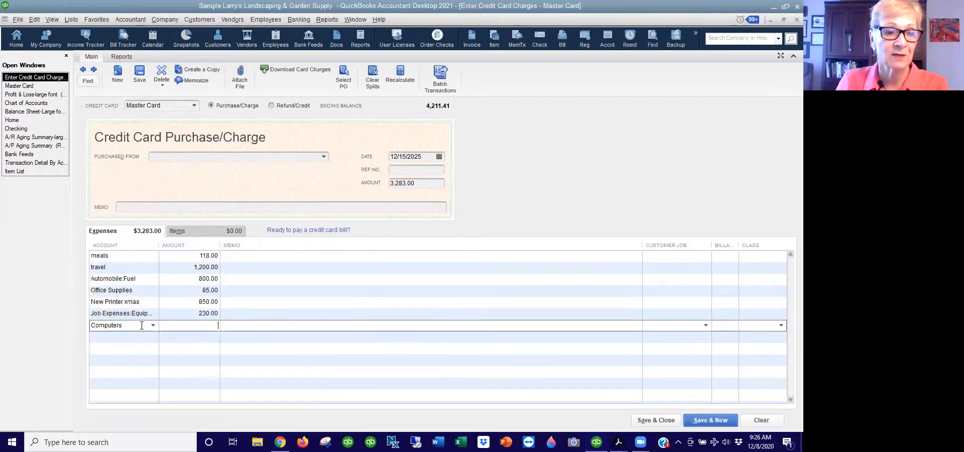
{"action": "left_click", "coordinate": [152, 326]}
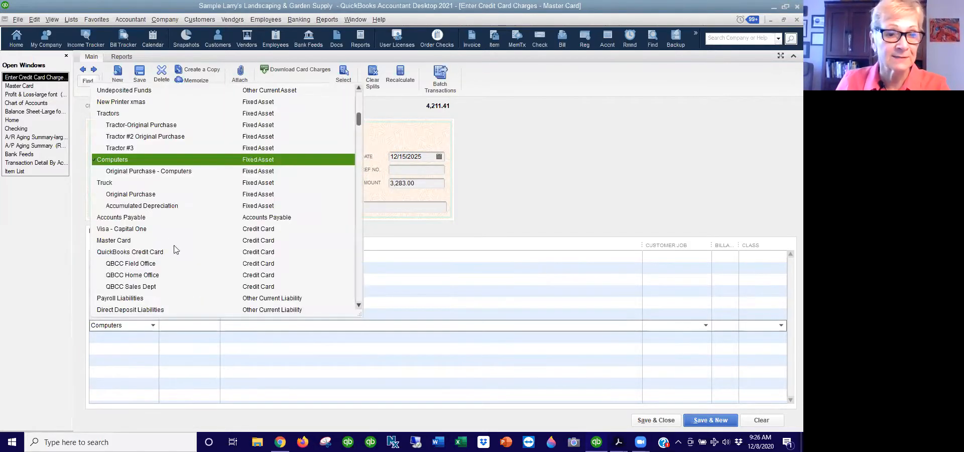
{"action": "left_click", "coordinate": [154, 326]}
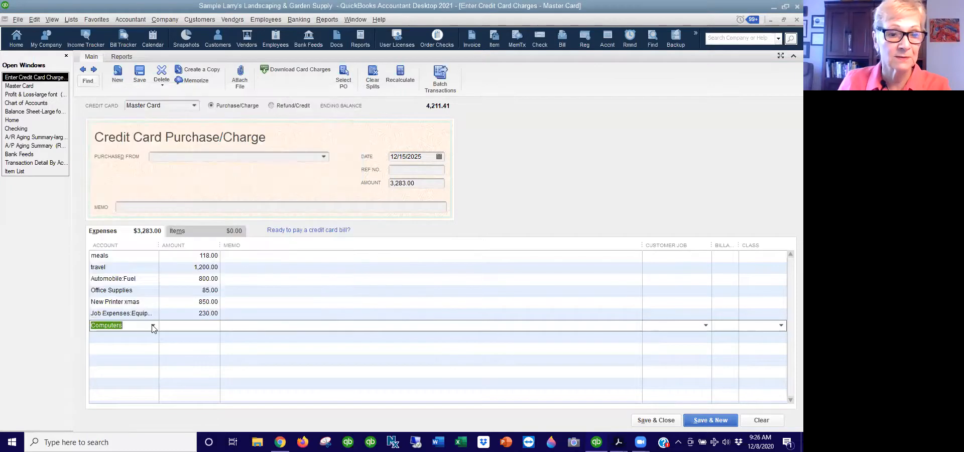
Assign the seventh line to Computer Repairs under Repairs with an amount of 318.43, and save and close the charge
{"action": "left_click", "coordinate": [153, 327]}
{"action": "type", "text": "Comp"}
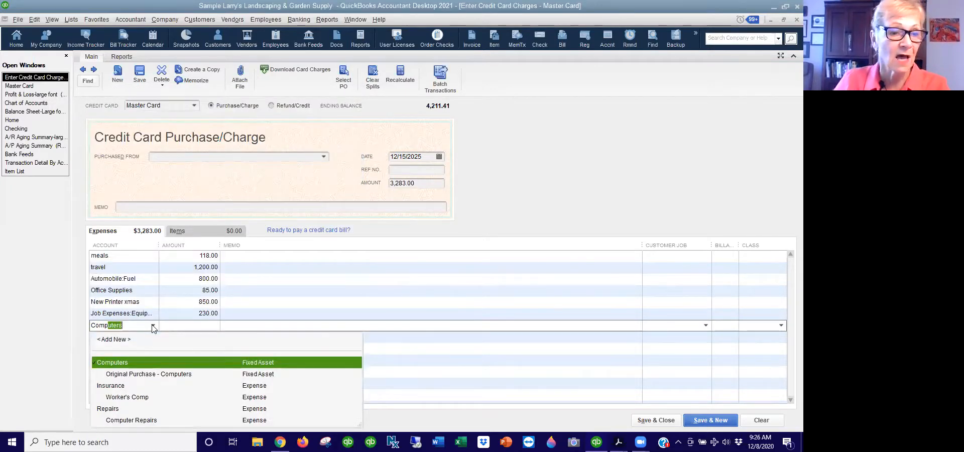
{"action": "left_click", "coordinate": [135, 421]}
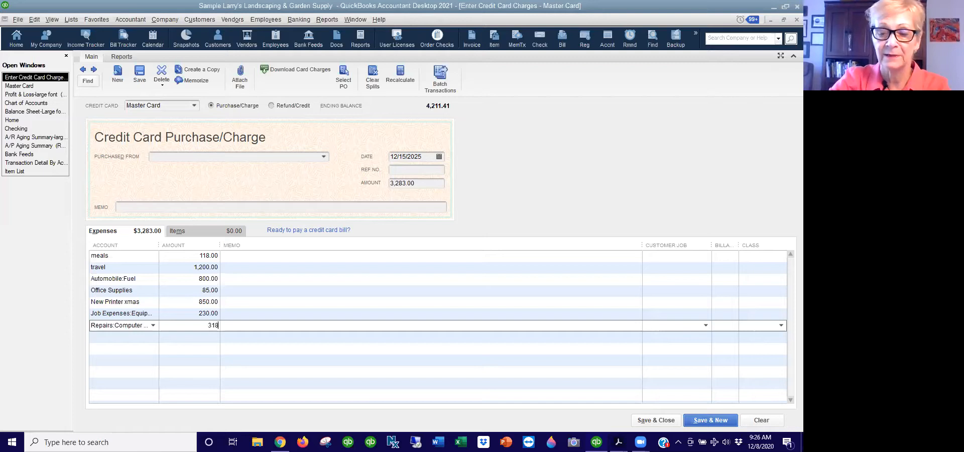
{"action": "key", "text": "Tab"}
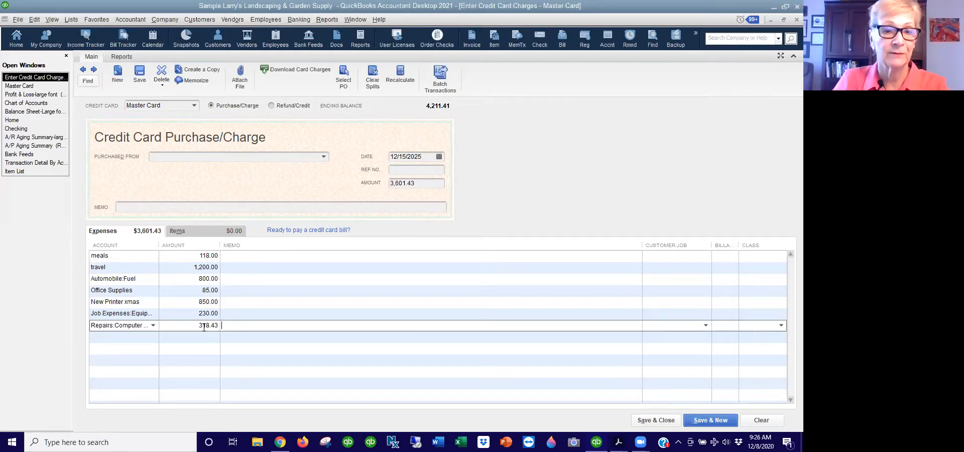
{"action": "left_click_drag", "start_coordinate": [429, 184], "coordinate": [362, 185]}
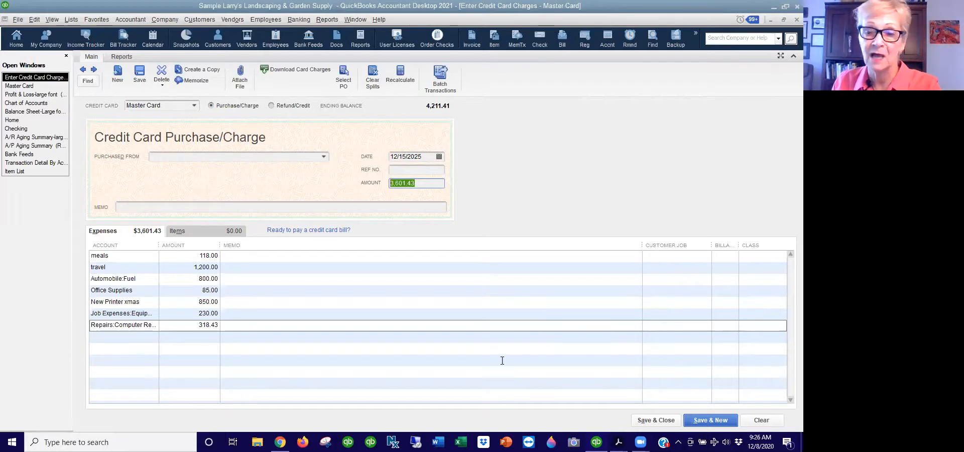
{"action": "left_click", "coordinate": [667, 420]}
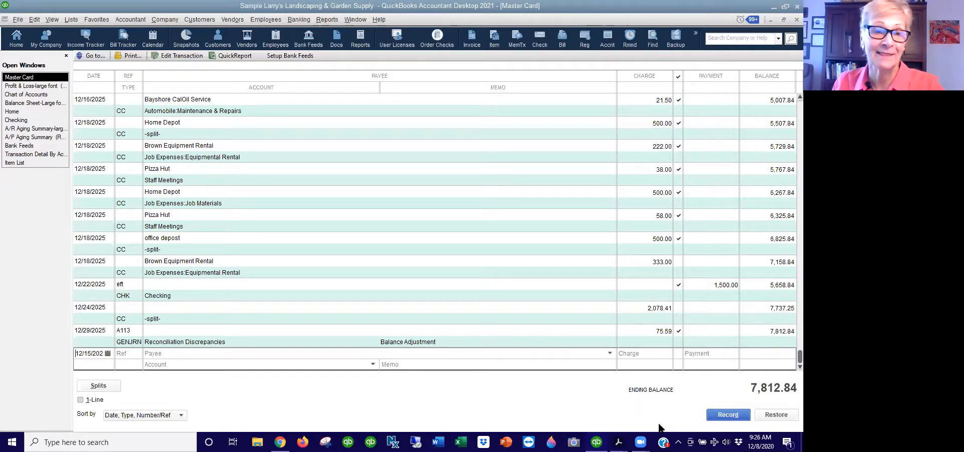
Open the Bank Feeds center to view the downloaded checking transactions
{"action": "left_click", "coordinate": [299, 19]}
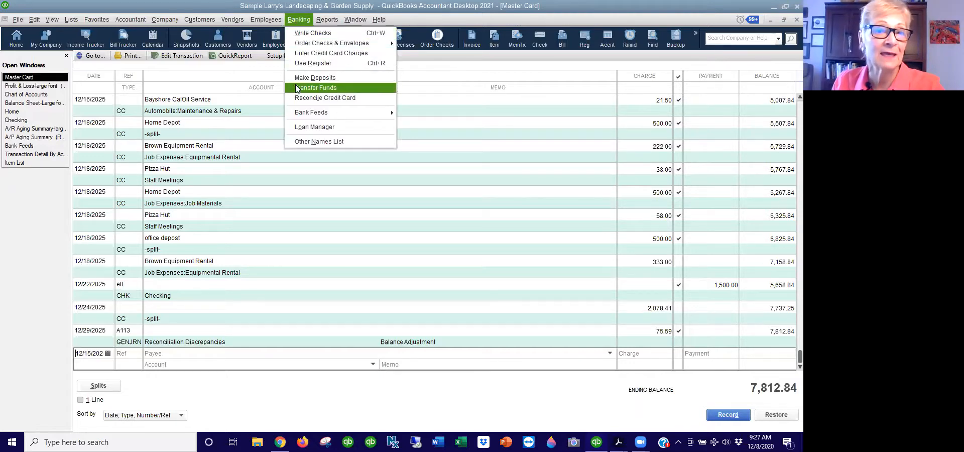
{"action": "mouse_move", "coordinate": [297, 116]}
{"action": "left_click", "coordinate": [405, 116]}
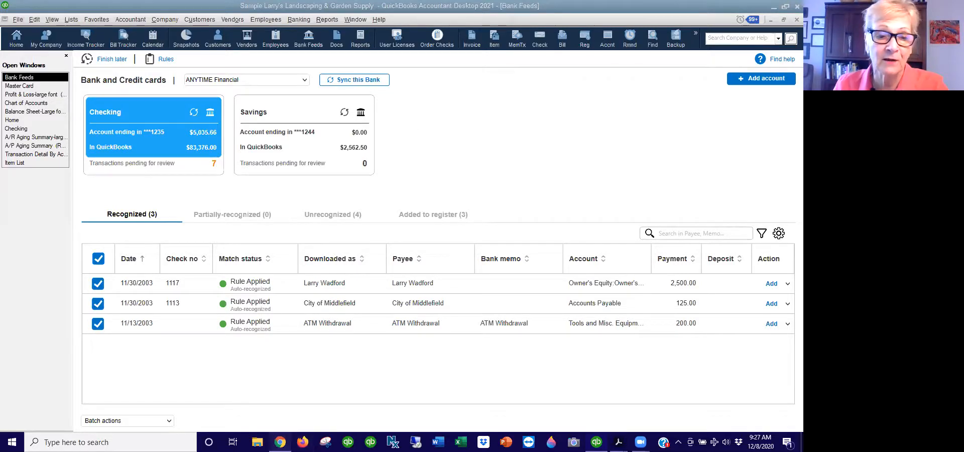
Switch to QuickBooks Online in Chrome and show its Banking page with the navigation menu collapsed and the zoom at 100%
{"action": "left_click", "coordinate": [281, 442]}
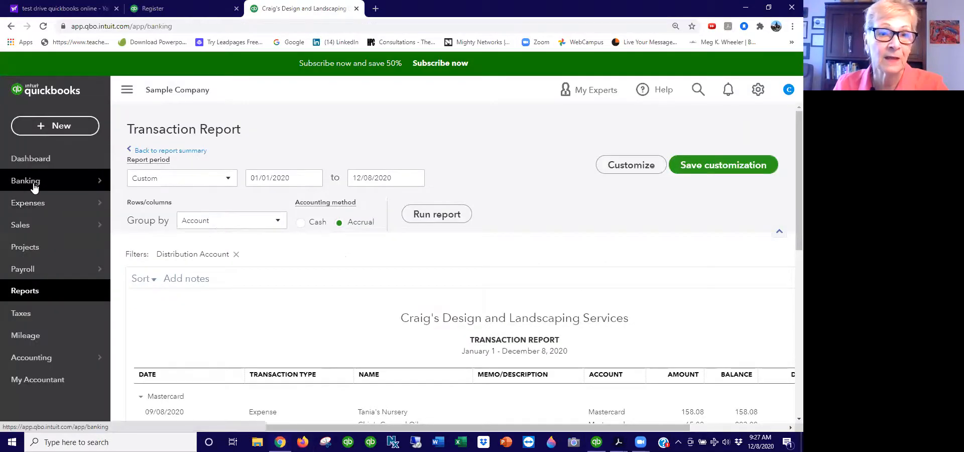
{"action": "left_click", "coordinate": [33, 184]}
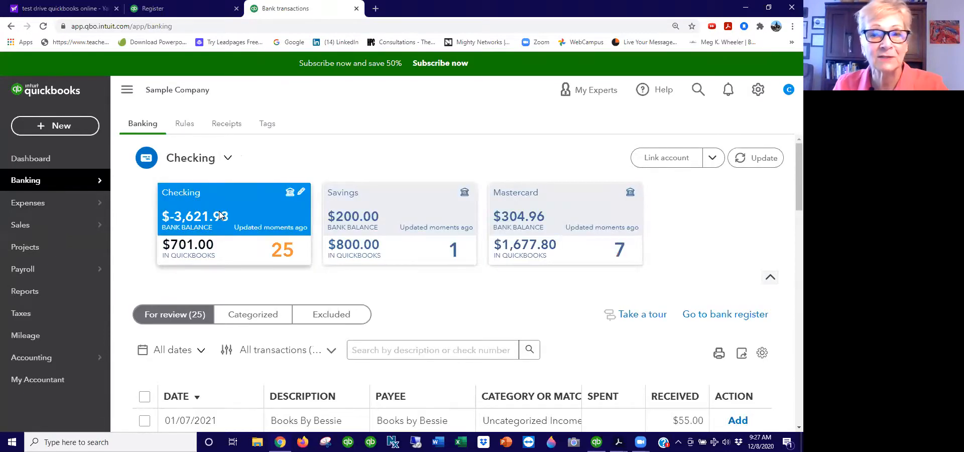
{"action": "left_click", "coordinate": [127, 90]}
{"action": "scroll", "coordinate": [225, 158], "scroll_direction": "down", "scroll_amount": 2}
{"action": "scroll", "coordinate": [224, 158], "scroll_direction": "up", "scroll_amount": 2}
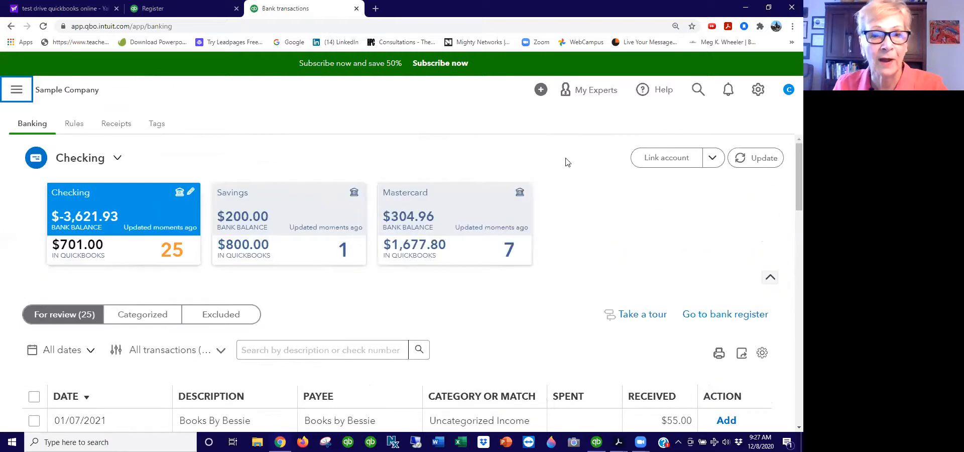
{"action": "left_click", "coordinate": [790, 27]}
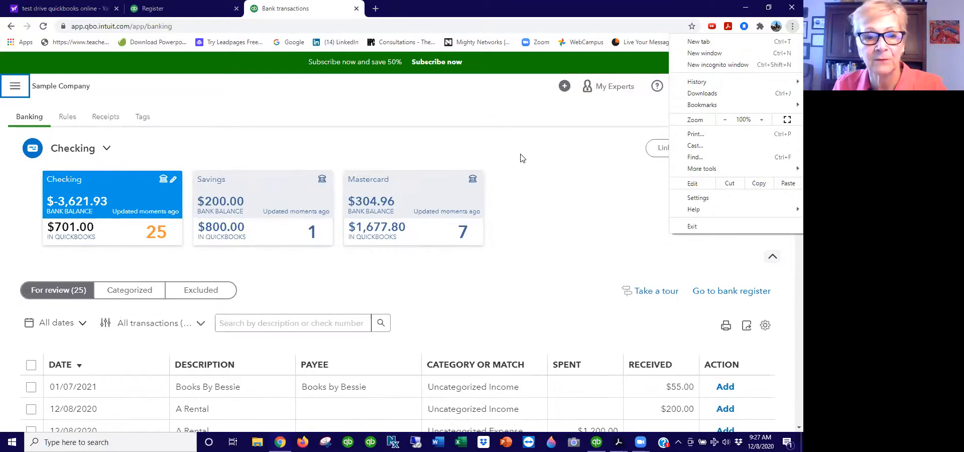
{"action": "left_click", "coordinate": [395, 118]}
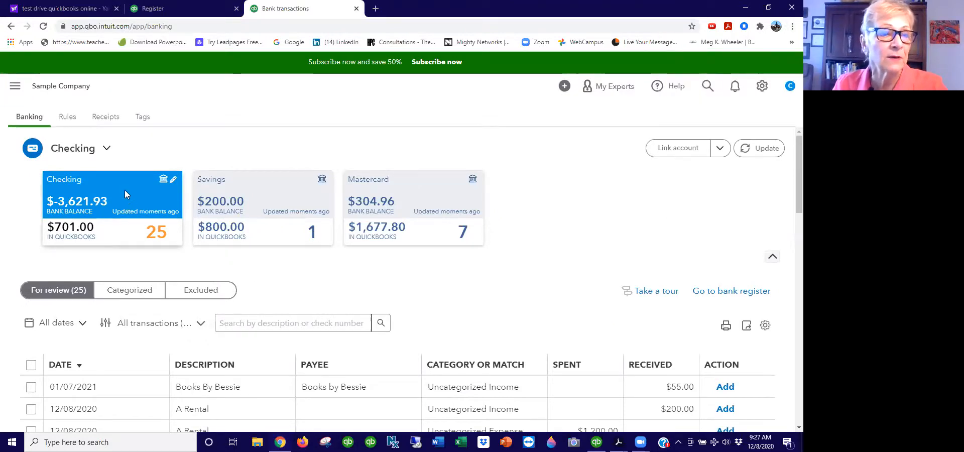
View the Savings feed and examine the Mastercard transactions awaiting review, including their suggested categories and matches
{"action": "left_click", "coordinate": [261, 204]}
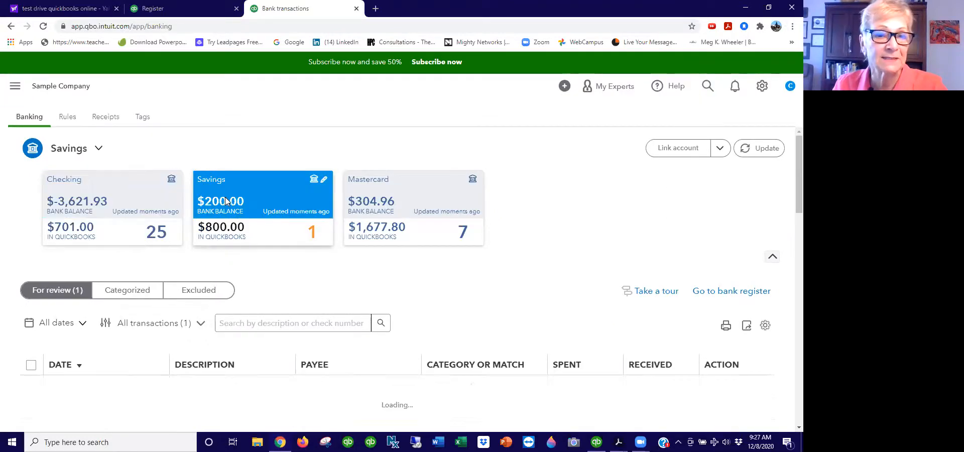
{"action": "left_click", "coordinate": [396, 208]}
{"action": "scroll", "coordinate": [414, 270], "scroll_direction": "down", "scroll_amount": 2}
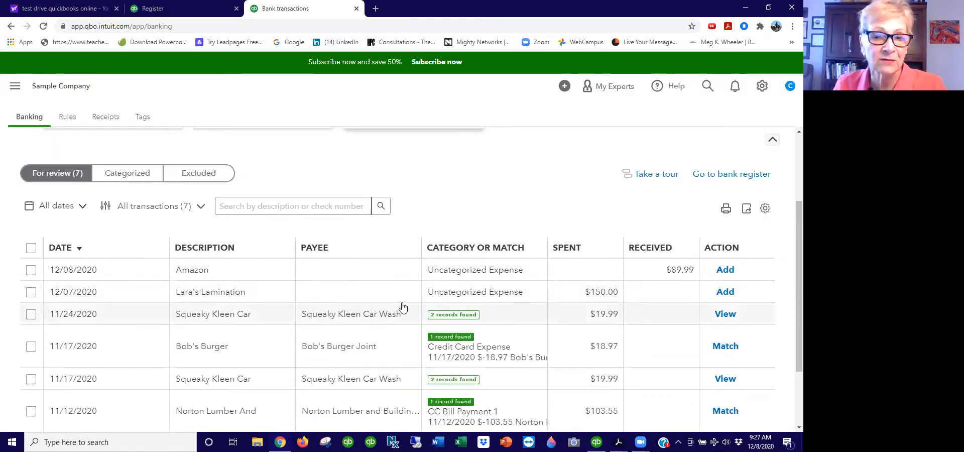
{"action": "scroll", "coordinate": [400, 306], "scroll_direction": "down", "scroll_amount": 2}
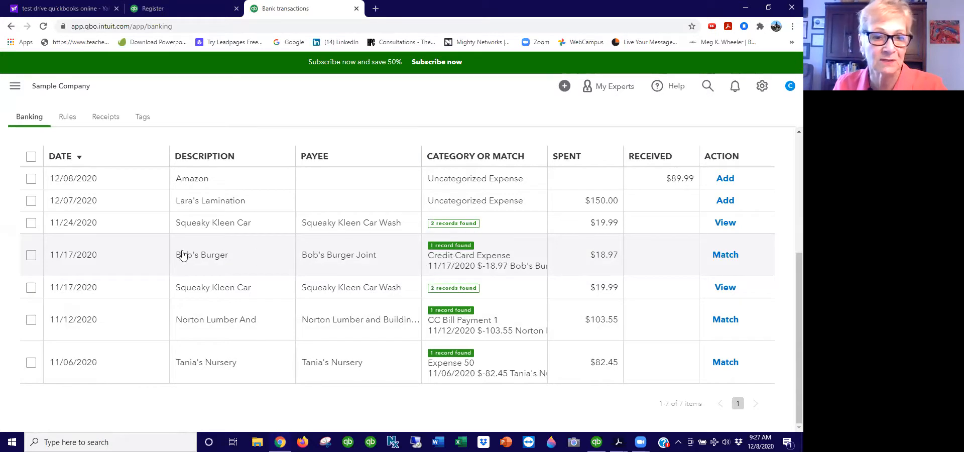
Match the Bob's Burger and Norton Lumber transactions in the Mastercard feed to their suggested records
{"action": "left_click", "coordinate": [724, 256]}
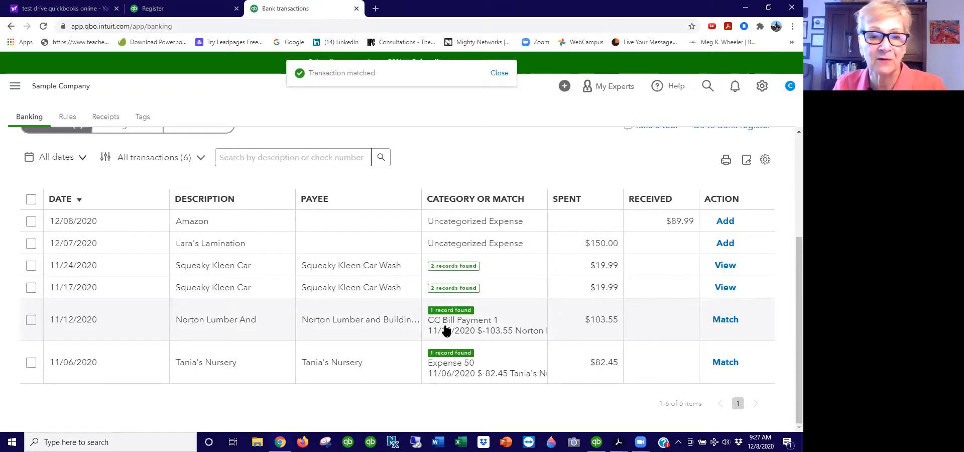
{"action": "left_click", "coordinate": [731, 322]}
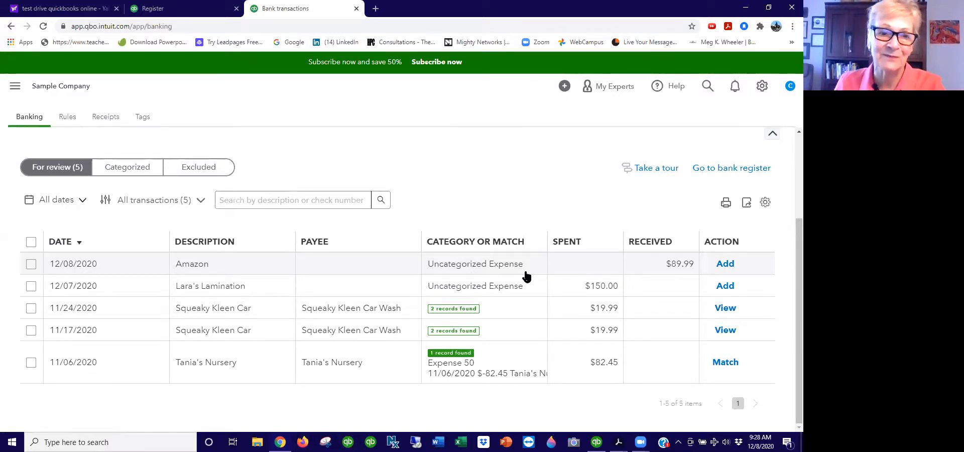
Expand the 12/08/2020 Amazon transaction and start a new category named small tools for it
{"action": "left_click", "coordinate": [370, 271]}
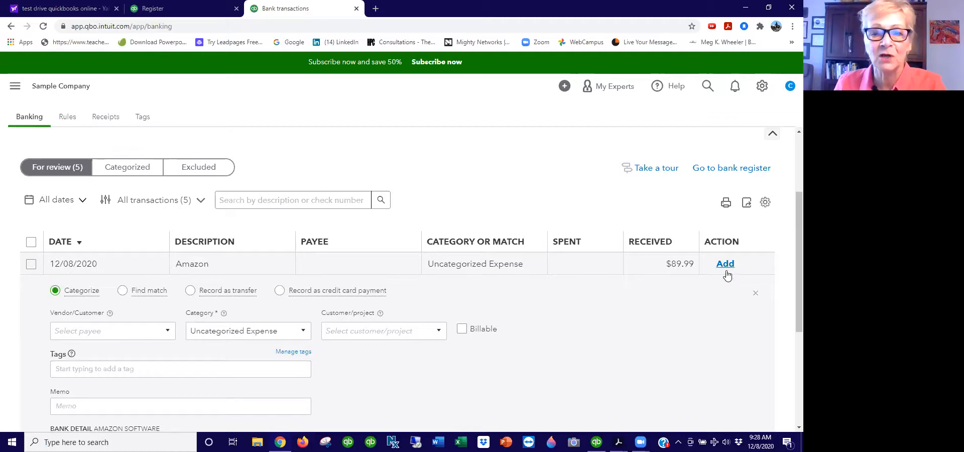
{"action": "scroll", "coordinate": [326, 332], "scroll_direction": "down", "scroll_amount": 2}
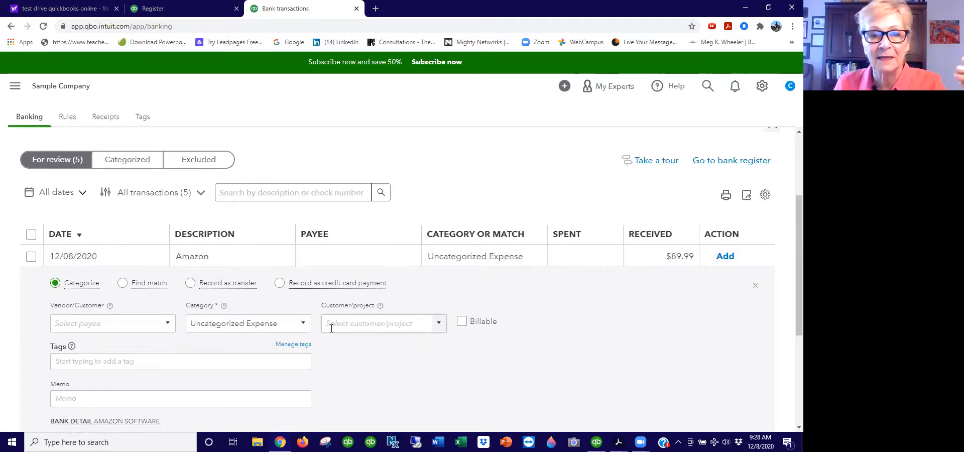
{"action": "left_click", "coordinate": [286, 216]}
{"action": "type", "text": "sm"}
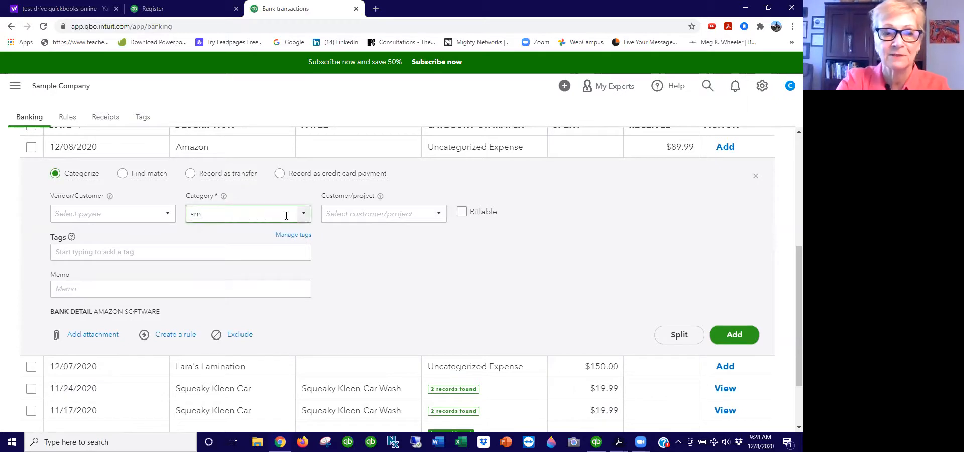
{"action": "type", "text": "all tools"}
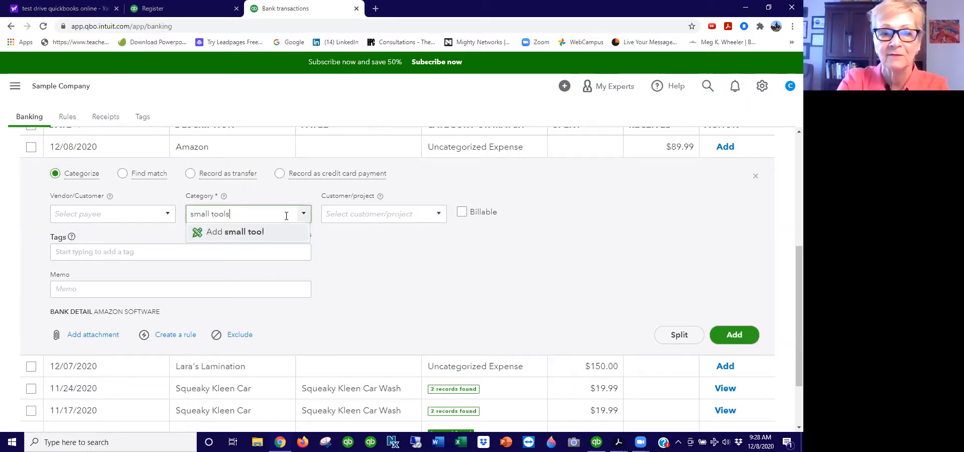
{"action": "key", "text": "Return"}
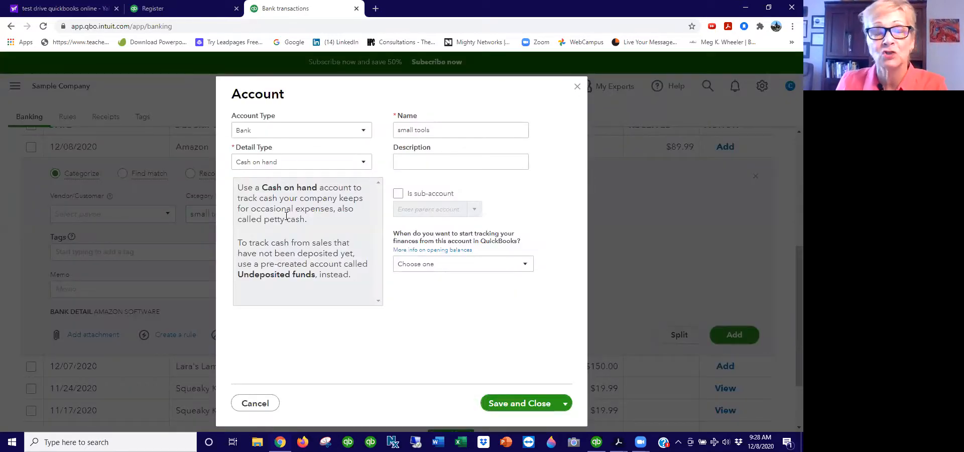
Save the small tools account with type Expenses and detail type Other Business Expenses, and add the Amazon transaction to the books
{"action": "left_click", "coordinate": [364, 131]}
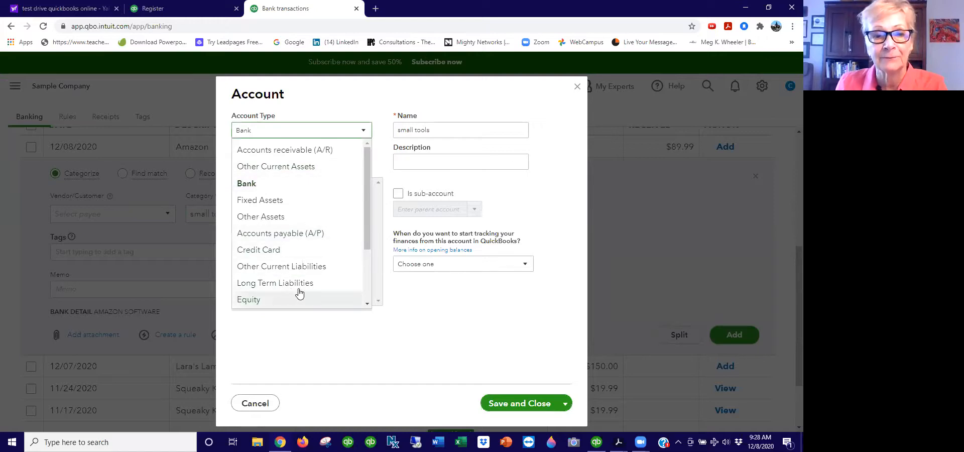
{"action": "scroll", "coordinate": [297, 293], "scroll_direction": "down", "scroll_amount": 2}
{"action": "left_click", "coordinate": [282, 284]}
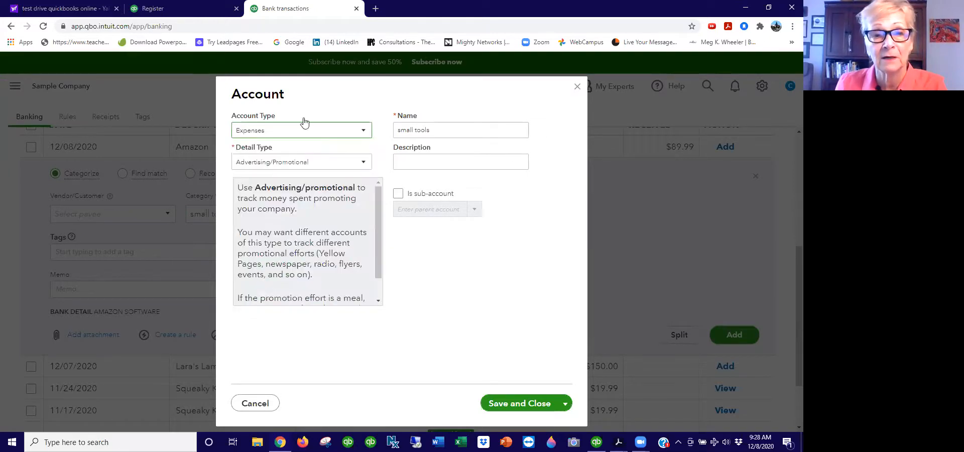
{"action": "left_click", "coordinate": [361, 163]}
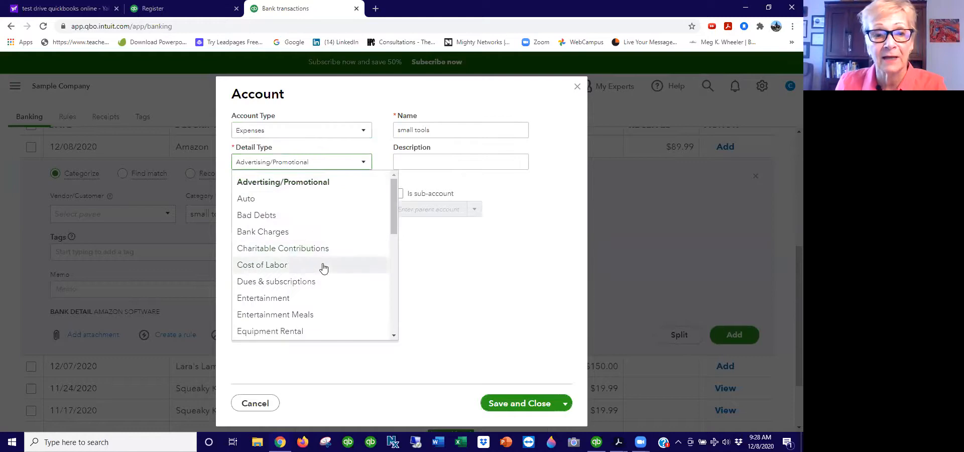
{"action": "scroll", "coordinate": [317, 268], "scroll_direction": "down", "scroll_amount": 2}
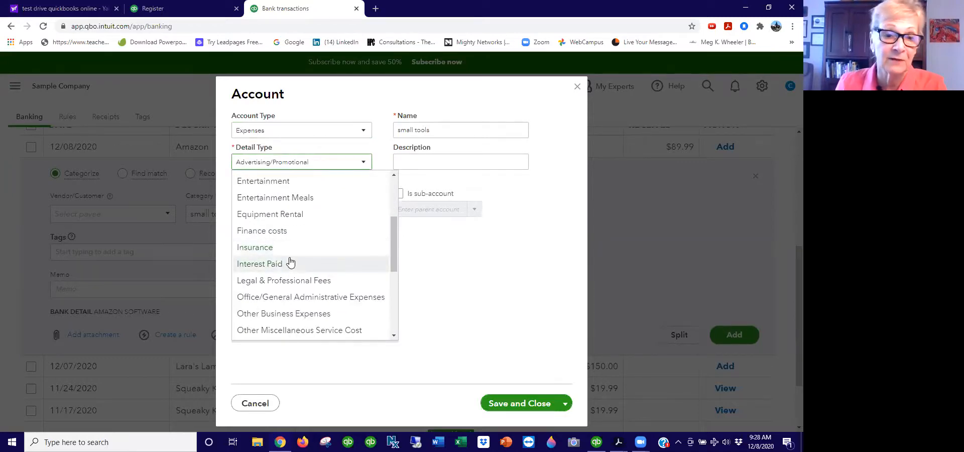
{"action": "scroll", "coordinate": [289, 263], "scroll_direction": "down", "scroll_amount": 2}
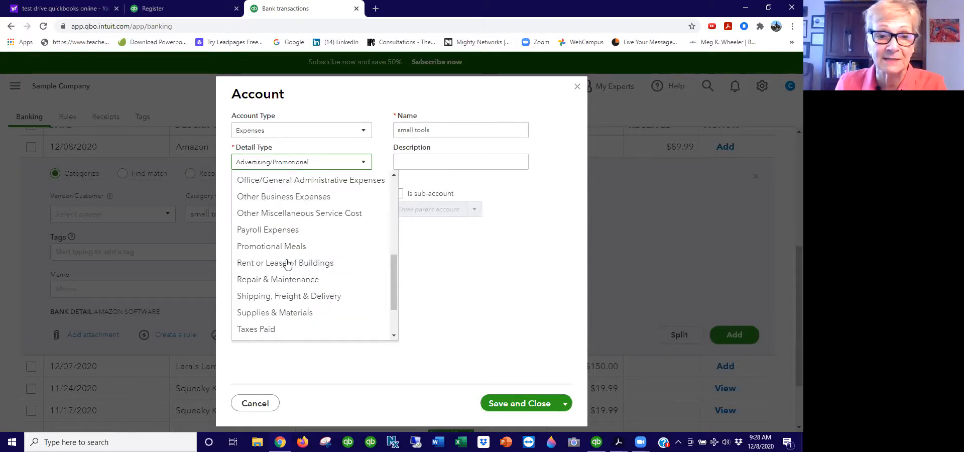
{"action": "left_click", "coordinate": [281, 202]}
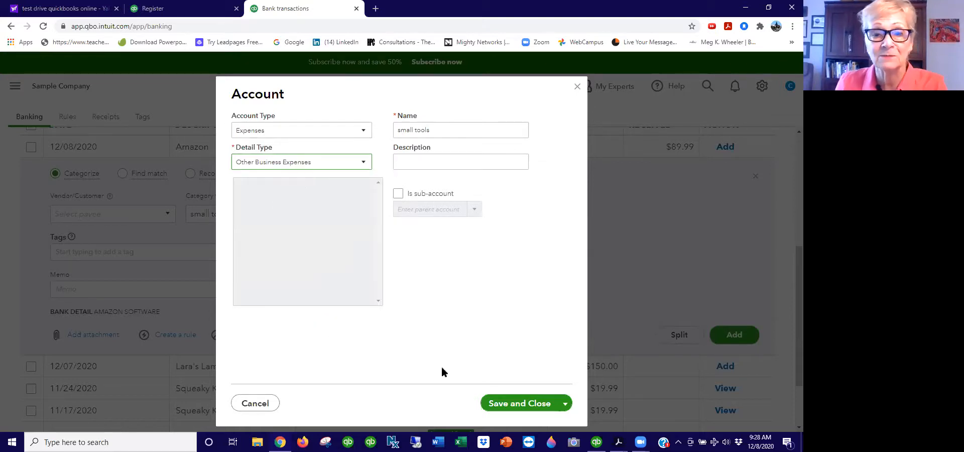
{"action": "left_click", "coordinate": [518, 407]}
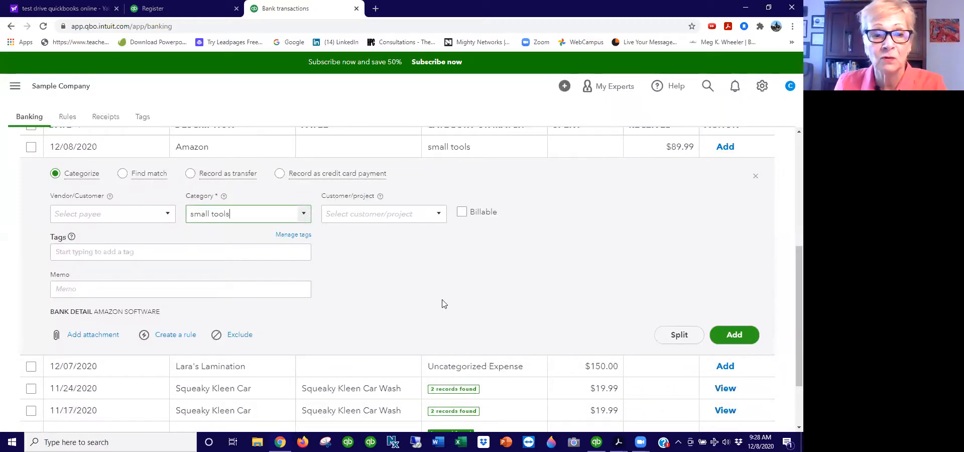
{"action": "left_click", "coordinate": [734, 335]}
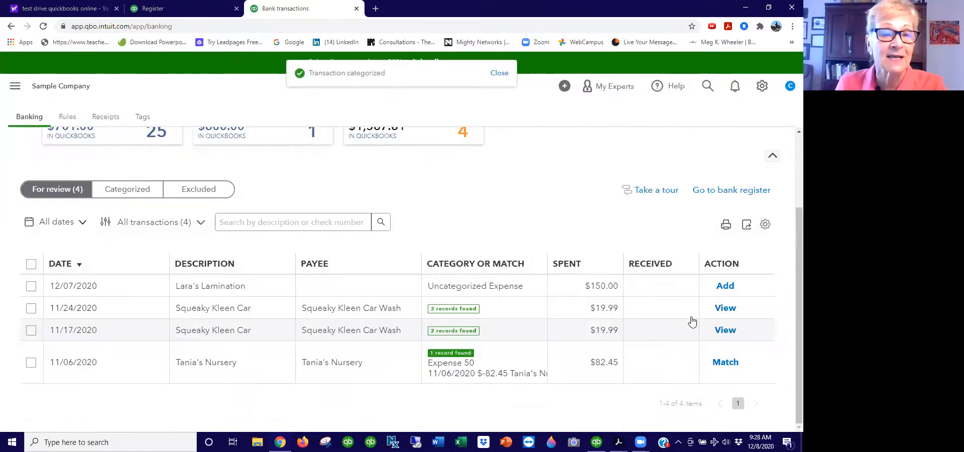
Examine the matching records and bank detail for the 11/24/2020 and 11/17/2020 Squeaky Kleen Car transactions
{"action": "scroll", "coordinate": [579, 289], "scroll_direction": "up", "scroll_amount": 2}
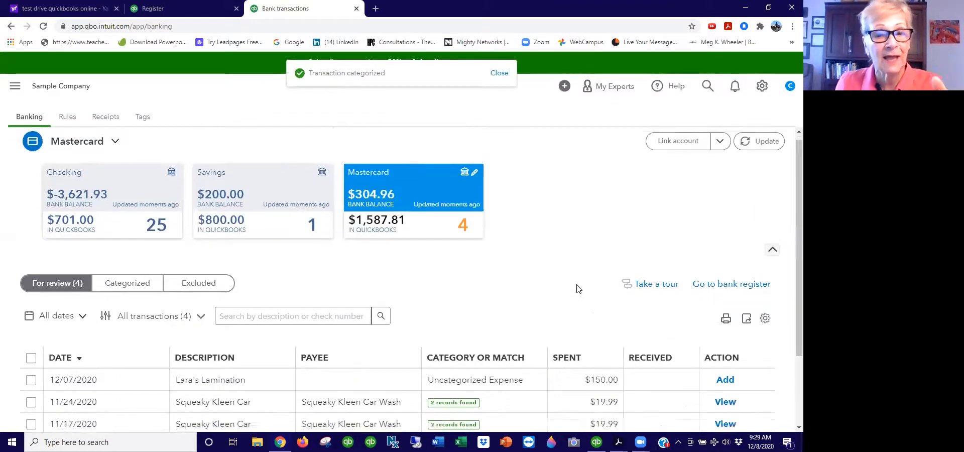
{"action": "scroll", "coordinate": [578, 288], "scroll_direction": "down", "scroll_amount": 2}
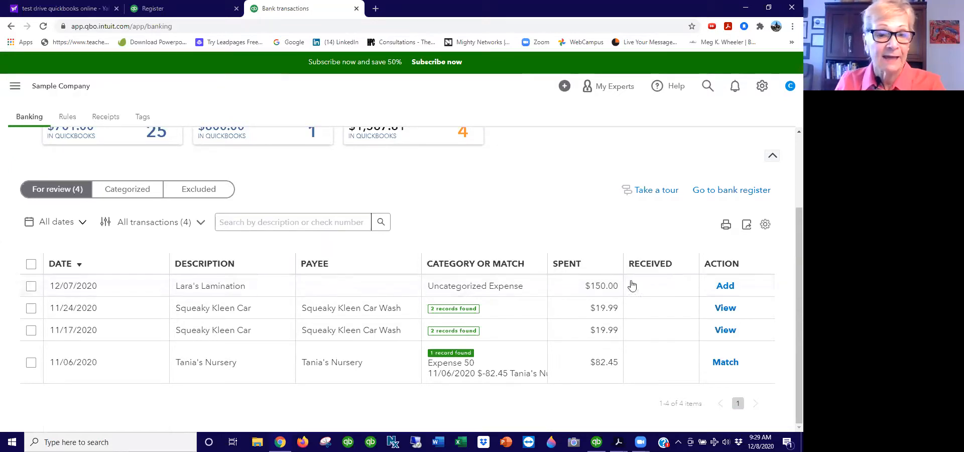
{"action": "left_click", "coordinate": [514, 315]}
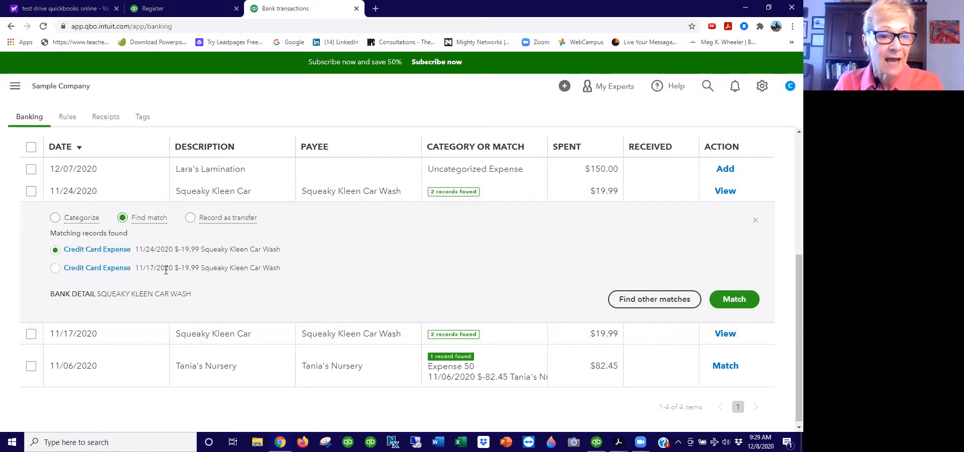
{"action": "left_click", "coordinate": [127, 336]}
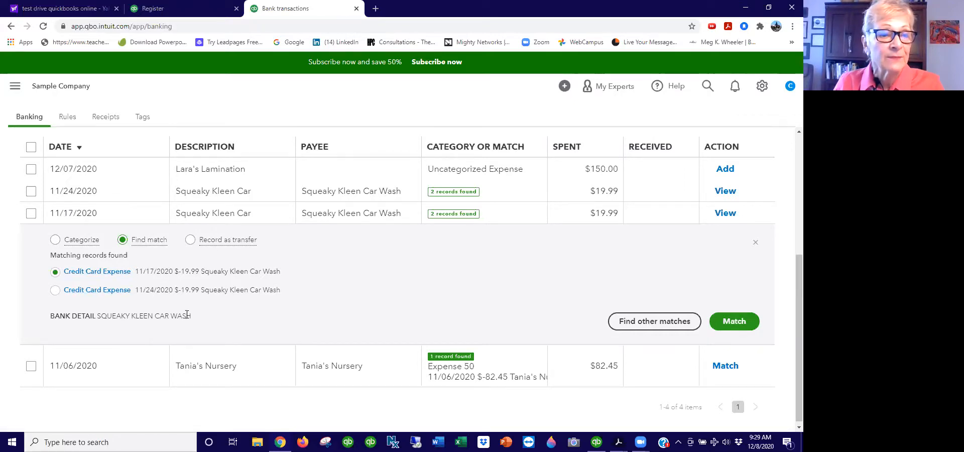
{"action": "left_click_drag", "start_coordinate": [192, 316], "coordinate": [50, 315]}
{"action": "left_click", "coordinate": [50, 315]}
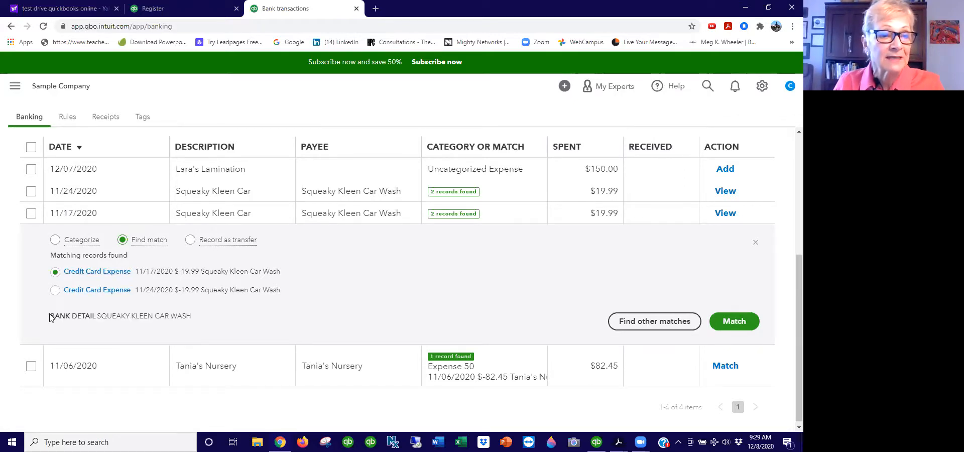
{"action": "triple_click", "coordinate": [50, 315]}
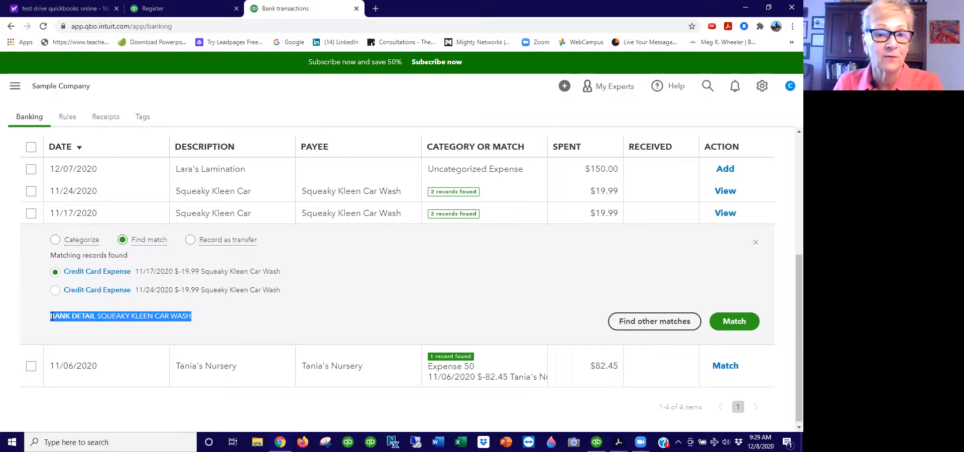
View the Savings feed and look through the Checking transactions awaiting review
{"action": "scroll", "coordinate": [177, 312], "scroll_direction": "up", "scroll_amount": 5}
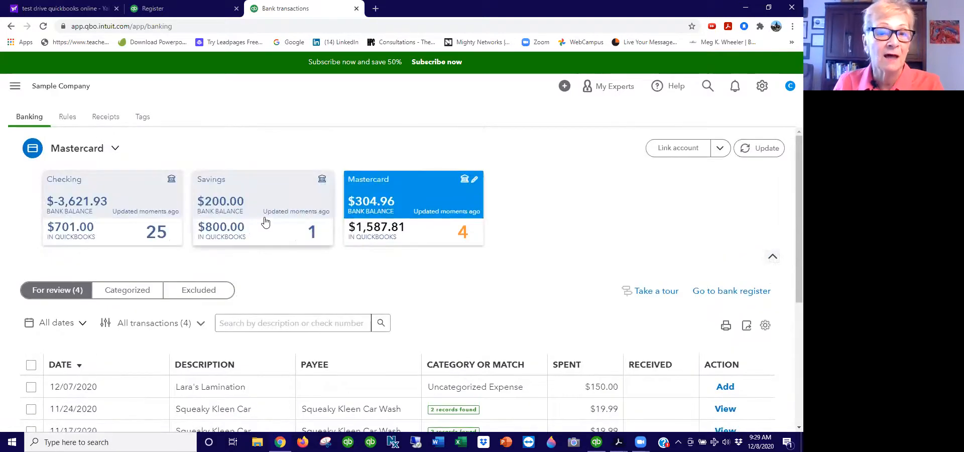
{"action": "left_click", "coordinate": [266, 221]}
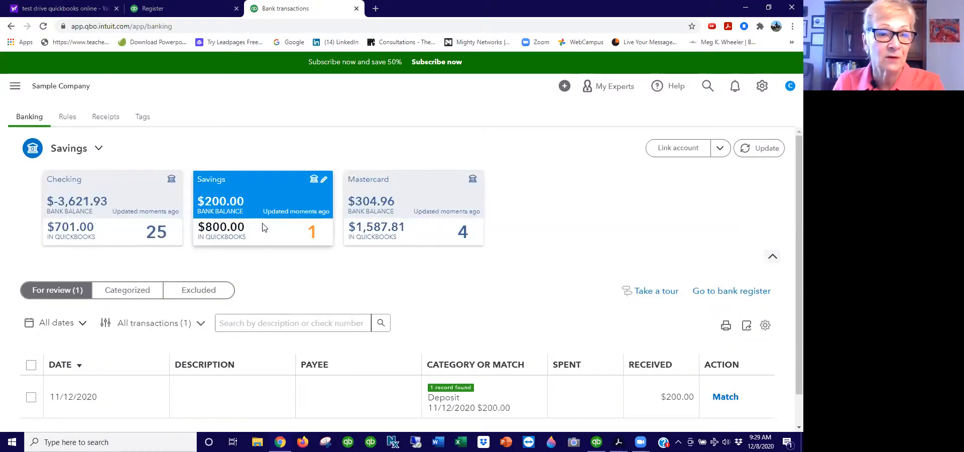
{"action": "scroll", "coordinate": [261, 226], "scroll_direction": "down", "scroll_amount": 1}
{"action": "left_click", "coordinate": [134, 181]}
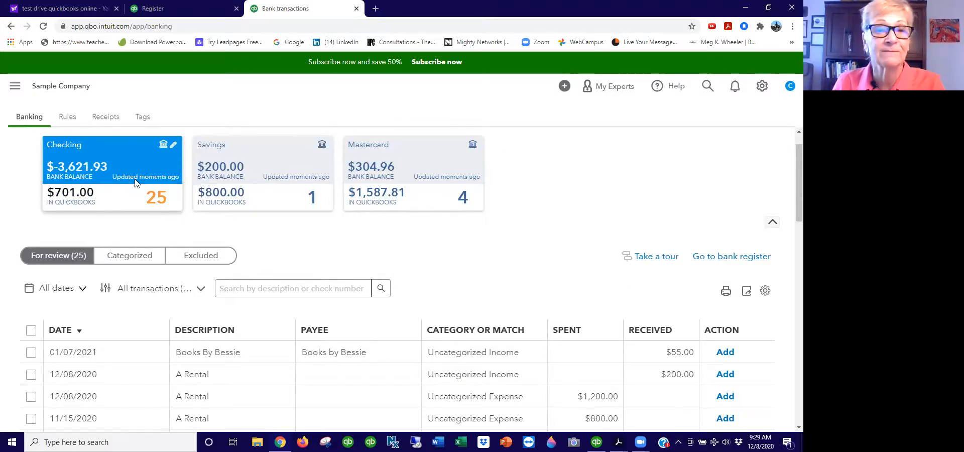
{"action": "scroll", "coordinate": [133, 204], "scroll_direction": "down", "scroll_amount": 2}
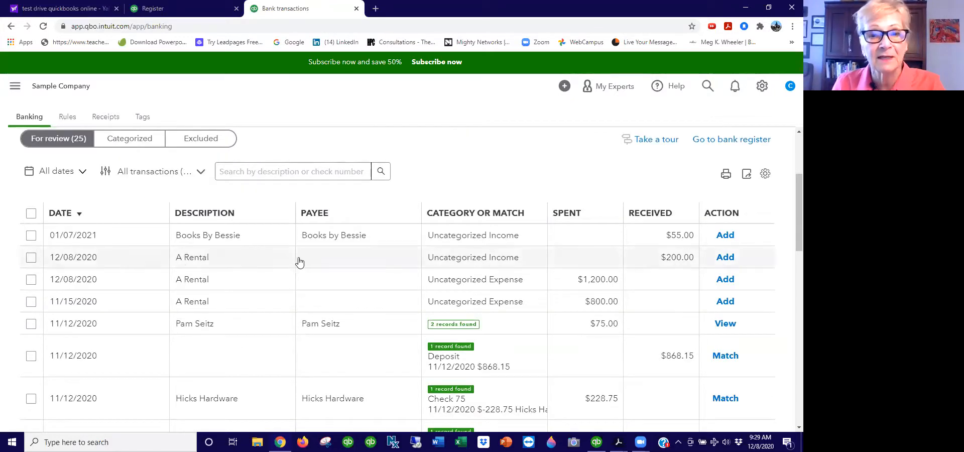
{"action": "scroll", "coordinate": [298, 262], "scroll_direction": "up", "scroll_amount": 2}
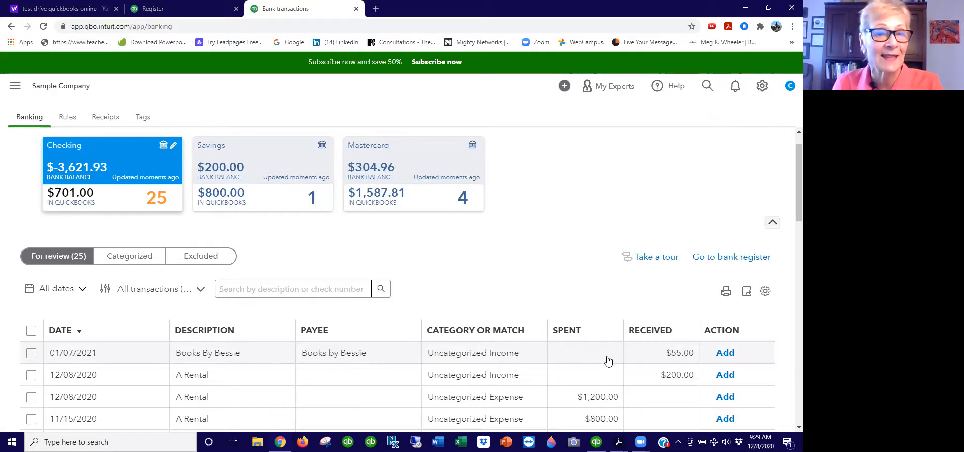
{"action": "scroll", "coordinate": [607, 360], "scroll_direction": "down", "scroll_amount": 2}
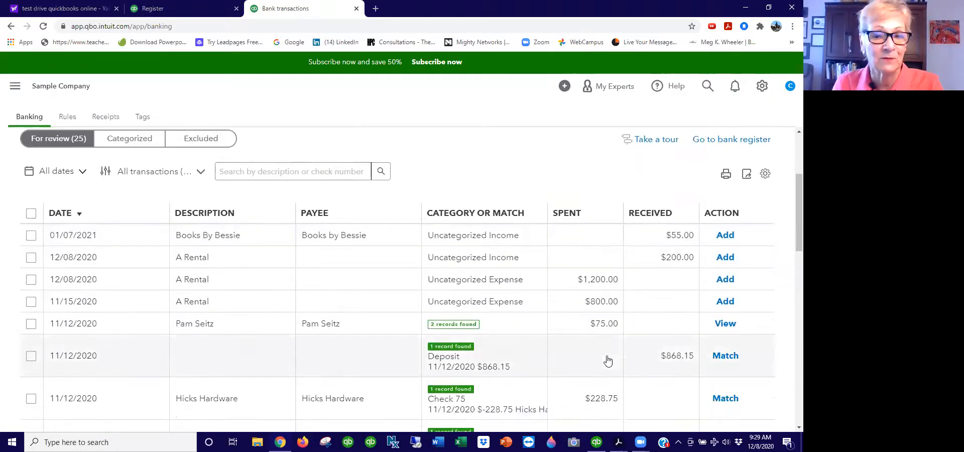
Expand the 01/07/2021 Books By Bessie transaction in the Checking feed and examine its payee, category and bank detail
{"action": "left_click", "coordinate": [528, 245]}
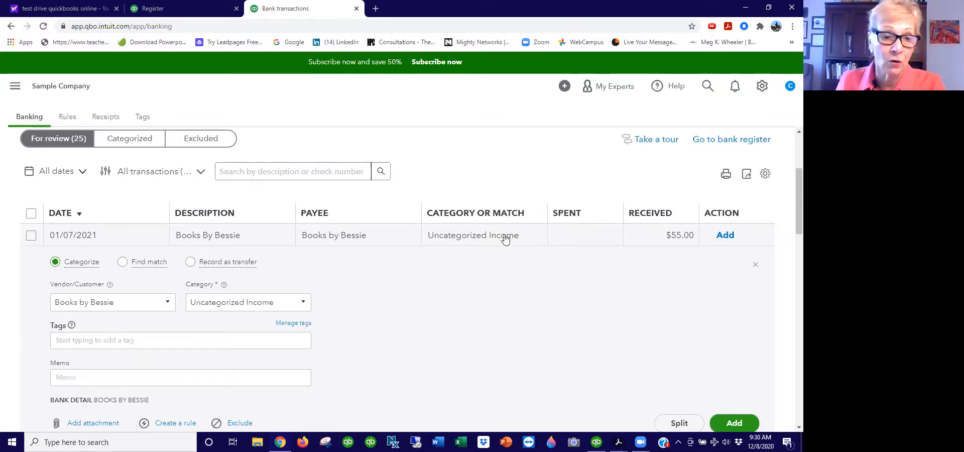
{"action": "scroll", "coordinate": [139, 280], "scroll_direction": "down", "scroll_amount": 2}
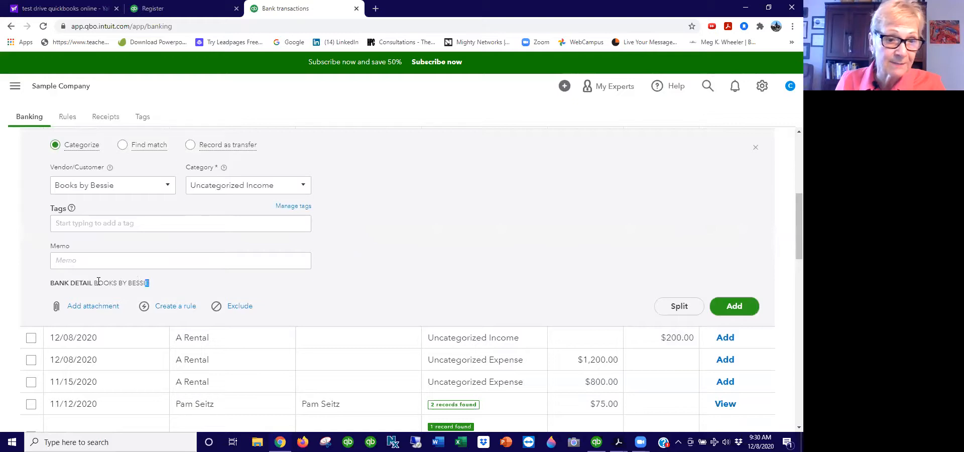
{"action": "left_click_drag", "start_coordinate": [98, 282], "coordinate": [94, 283]}
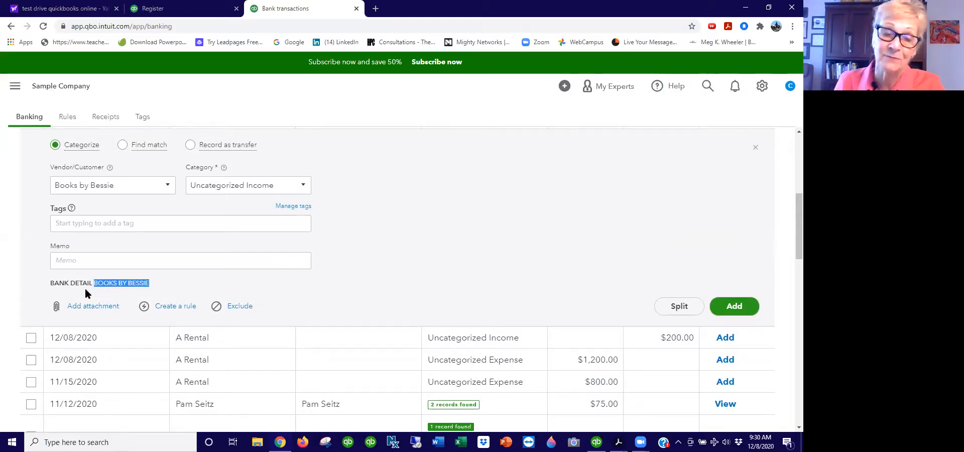
{"action": "scroll", "coordinate": [401, 290], "scroll_direction": "up", "scroll_amount": 2}
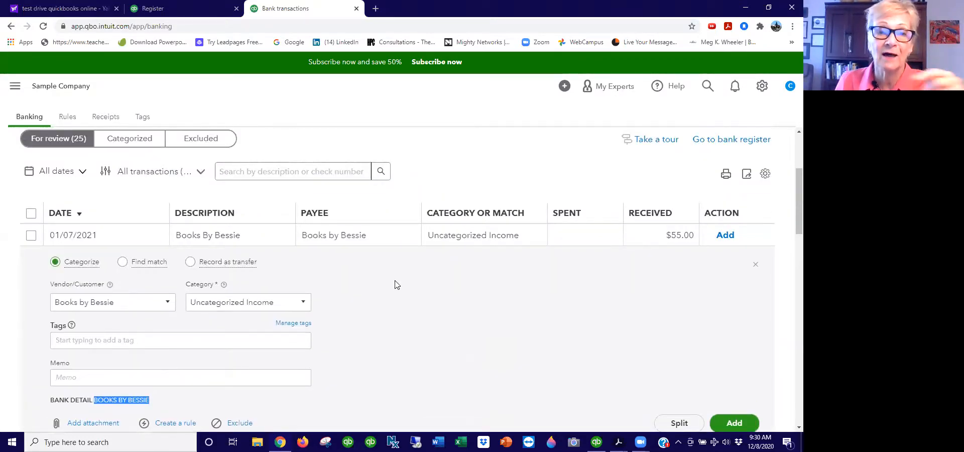
{"action": "left_click", "coordinate": [532, 241]}
{"action": "left_click", "coordinate": [532, 241]}
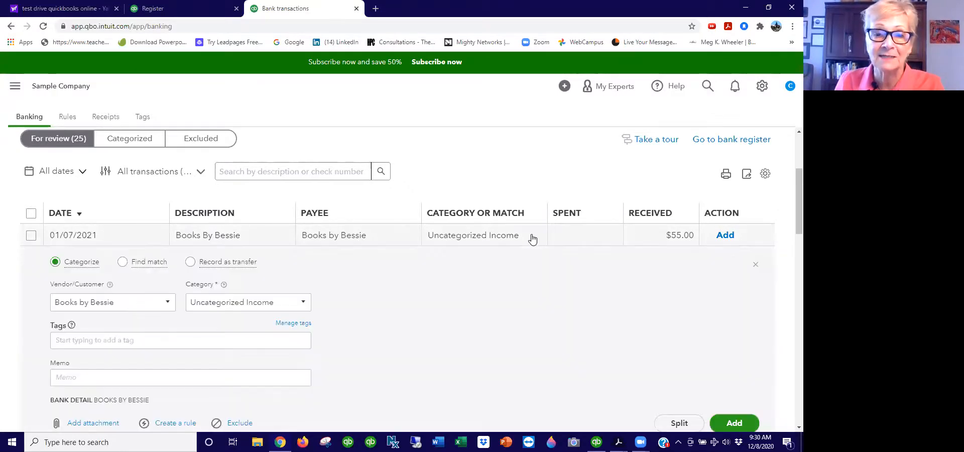
Categorize the 01/07/2021 Books By Bessie transaction as Design income and add it to the books
{"action": "left_click", "coordinate": [303, 304]}
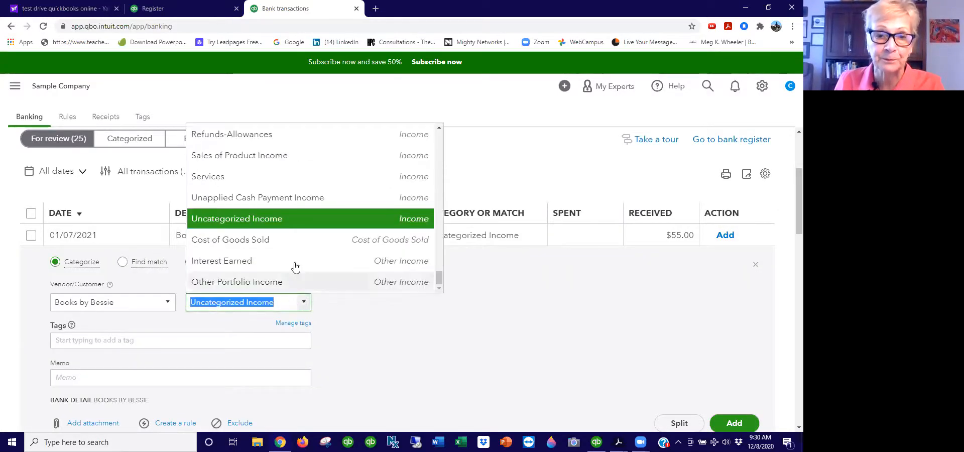
{"action": "scroll", "coordinate": [259, 235], "scroll_direction": "up", "scroll_amount": 3}
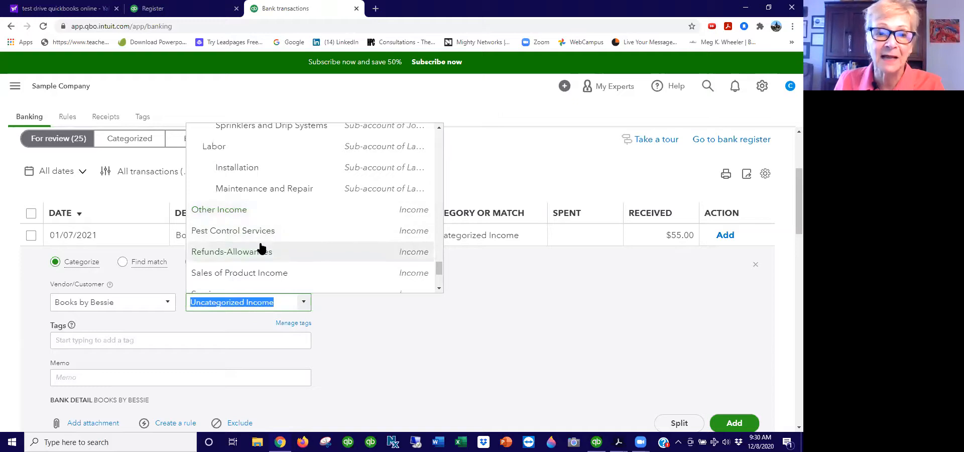
{"action": "scroll", "coordinate": [259, 246], "scroll_direction": "up", "scroll_amount": 2}
{"action": "scroll", "coordinate": [258, 246], "scroll_direction": "up", "scroll_amount": 5}
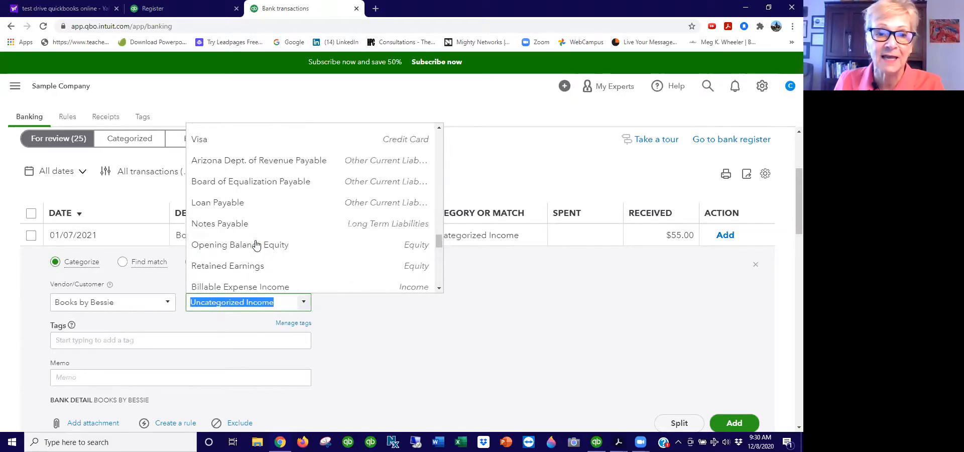
{"action": "scroll", "coordinate": [269, 252], "scroll_direction": "down", "scroll_amount": 2}
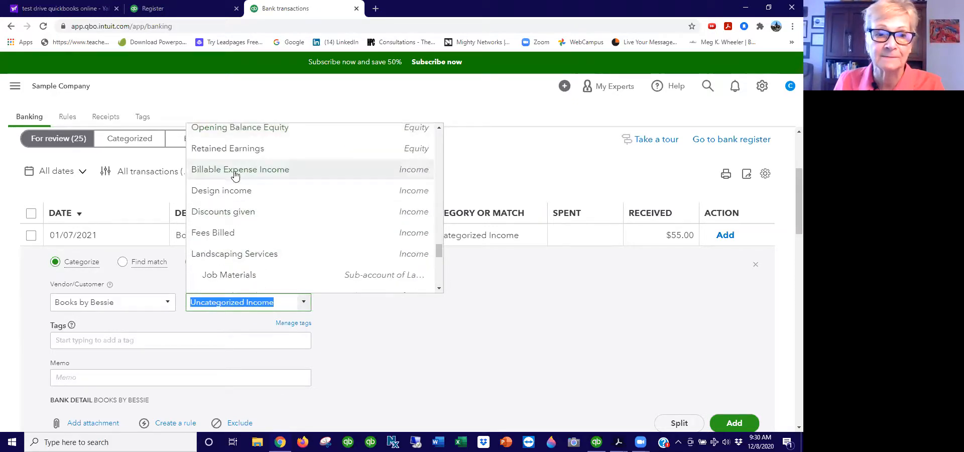
{"action": "left_click", "coordinate": [222, 190]}
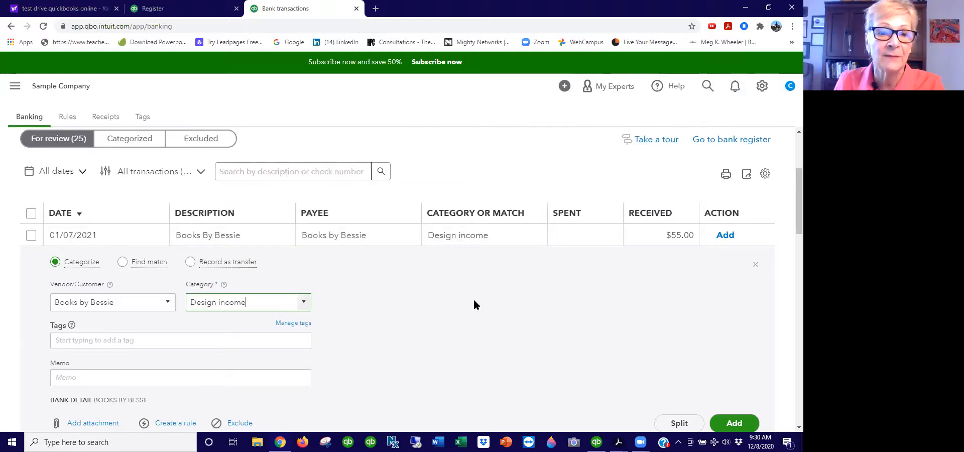
{"action": "scroll", "coordinate": [579, 339], "scroll_direction": "down", "scroll_amount": 2}
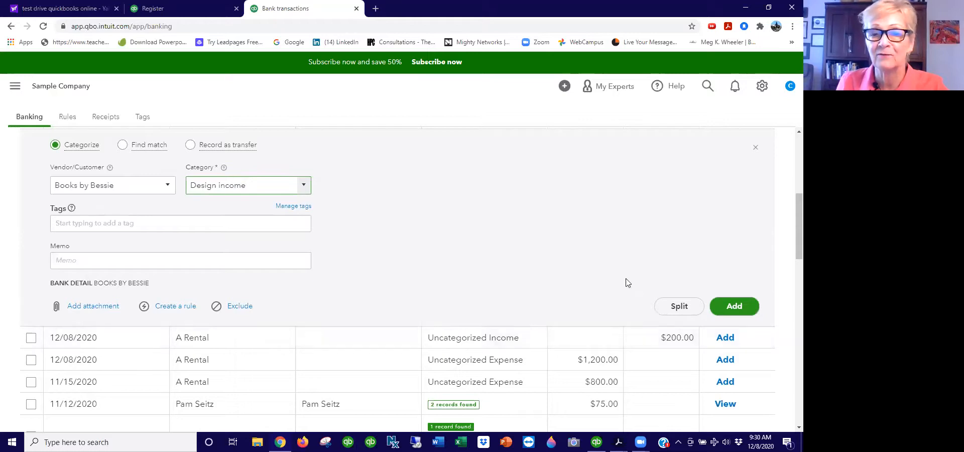
{"action": "left_click", "coordinate": [738, 306]}
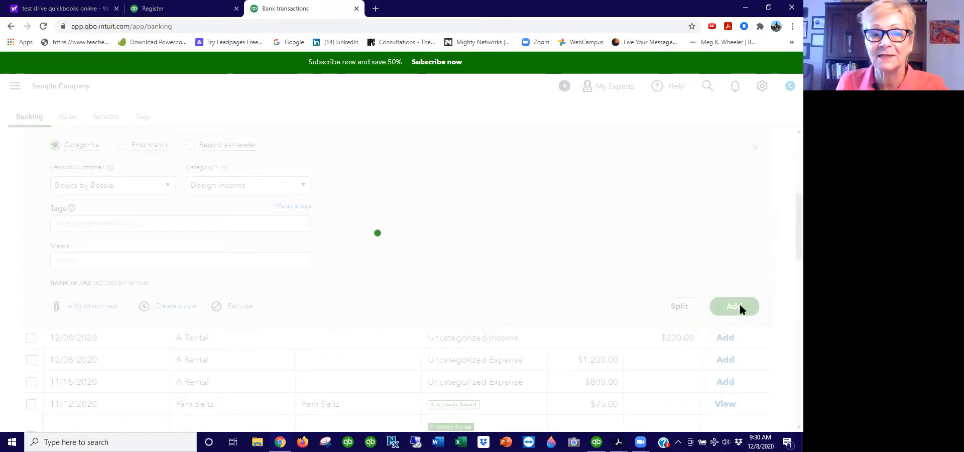
{"action": "right_click", "coordinate": [467, 246]}
{"action": "left_click", "coordinate": [392, 284]}
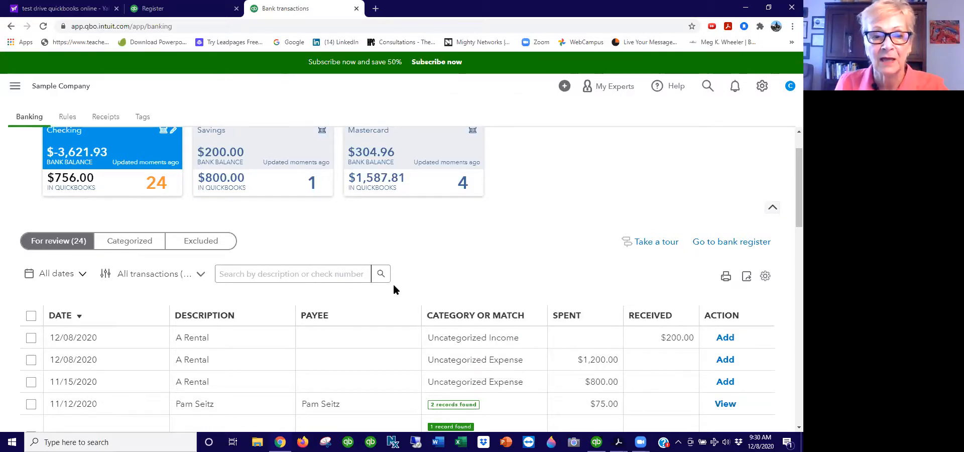
Categorize the 12/08/2020 A Rental expense as the Equipment Rental sub-account of Job Expenses and add it to the books
{"action": "scroll", "coordinate": [382, 289], "scroll_direction": "down", "scroll_amount": 3}
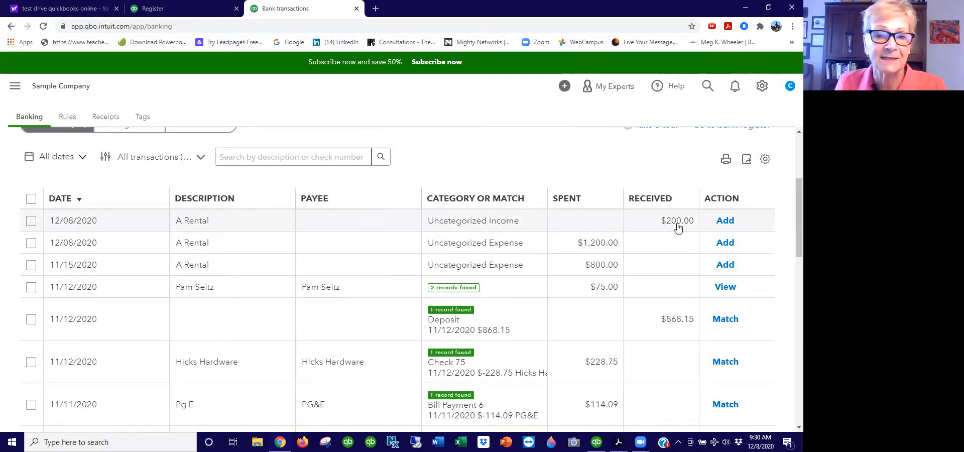
{"action": "left_click", "coordinate": [451, 245]}
{"action": "left_click", "coordinate": [289, 309]}
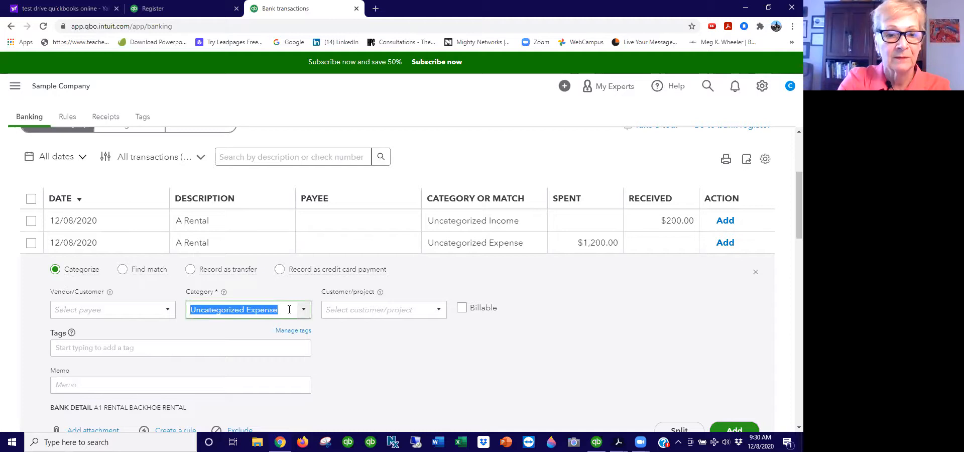
{"action": "type", "text": "Equipment Rental"}
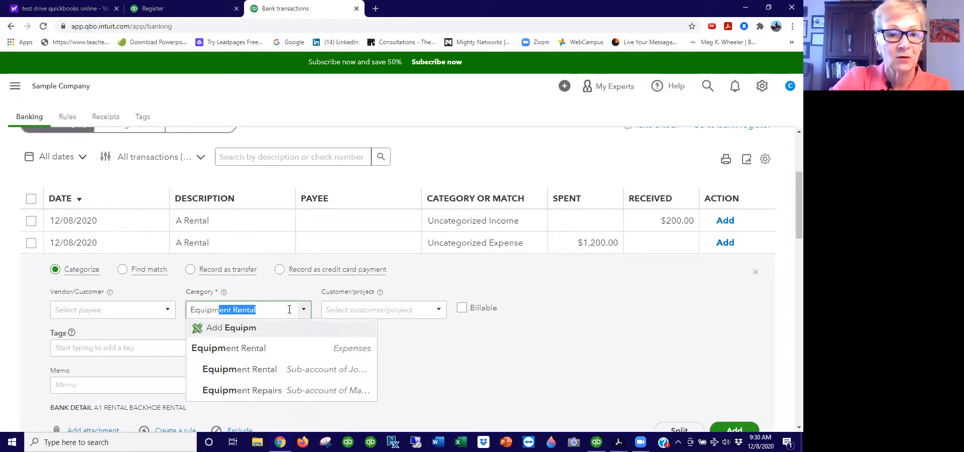
{"action": "left_click", "coordinate": [287, 370]}
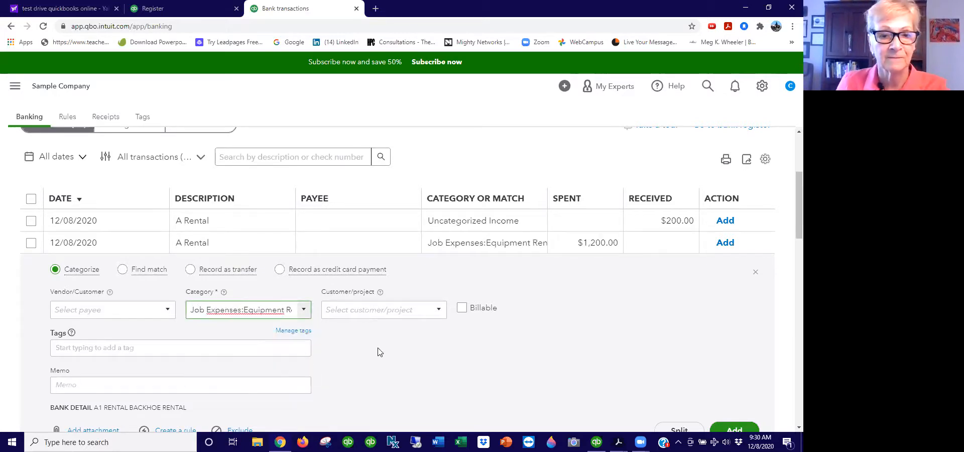
{"action": "scroll", "coordinate": [398, 336], "scroll_direction": "down", "scroll_amount": 2}
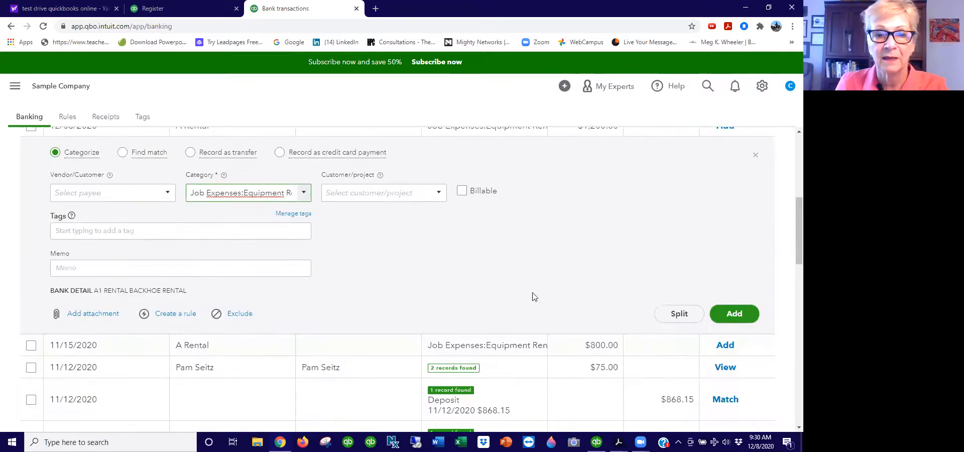
{"action": "left_click", "coordinate": [745, 313]}
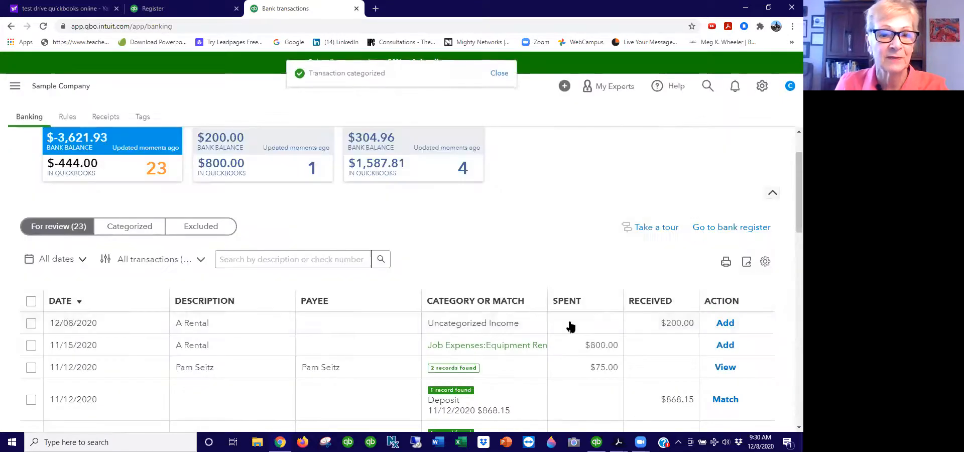
Add the 11/15/2020 A Rental expense and create a rule assigning A Rental to Job Expenses:Equipment Rental with Auto-add on
{"action": "scroll", "coordinate": [560, 305], "scroll_direction": "down", "scroll_amount": 2}
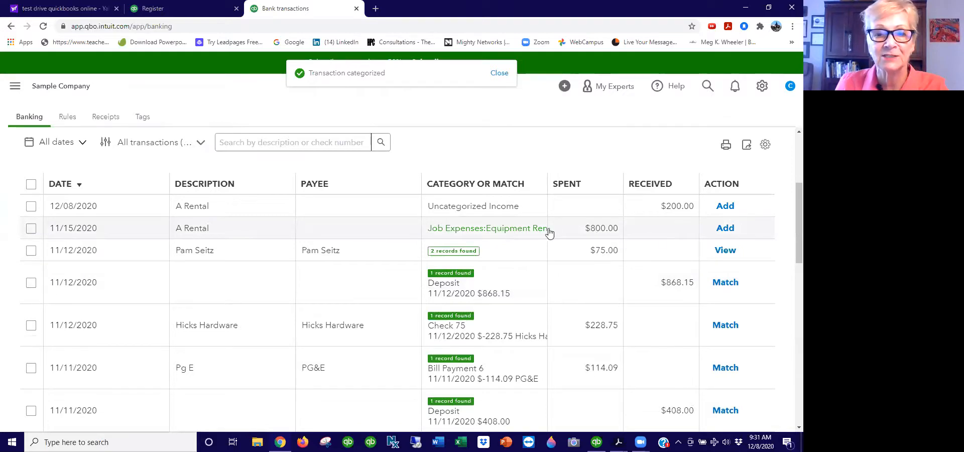
{"action": "left_click", "coordinate": [724, 230]}
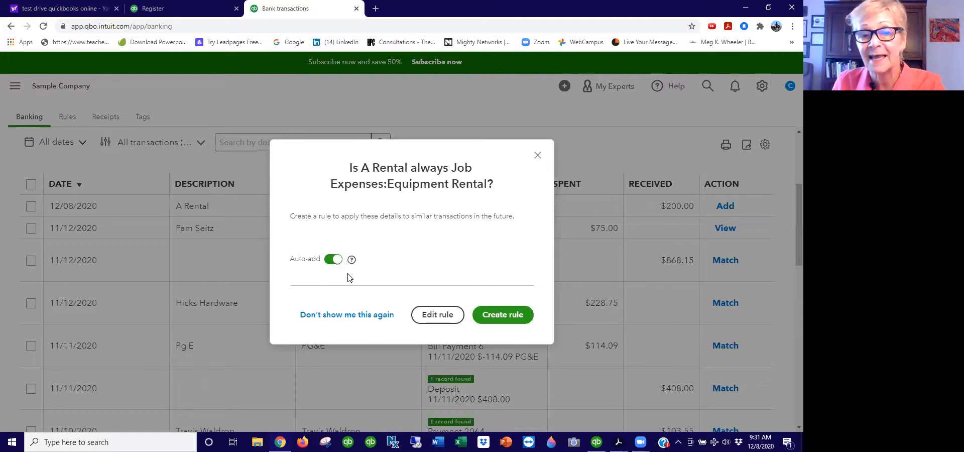
{"action": "left_click", "coordinate": [333, 259]}
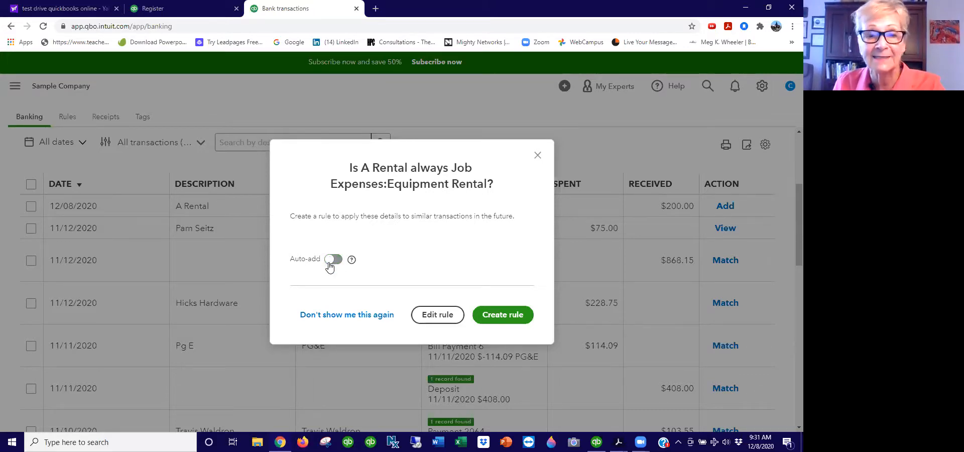
{"action": "left_click", "coordinate": [338, 264]}
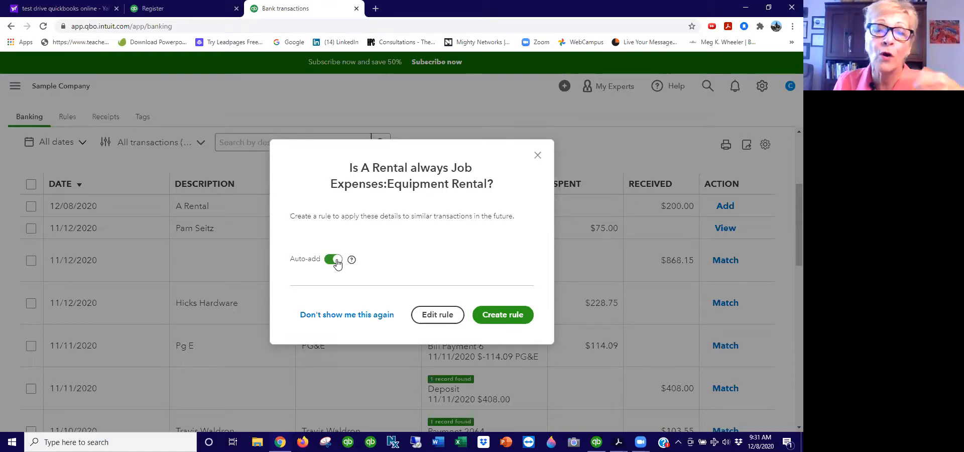
{"action": "left_click", "coordinate": [338, 264]}
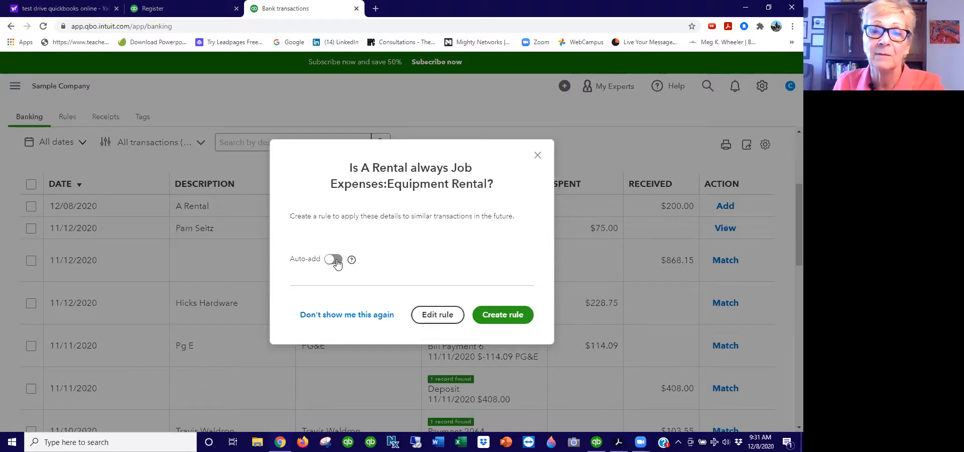
{"action": "left_click", "coordinate": [337, 264]}
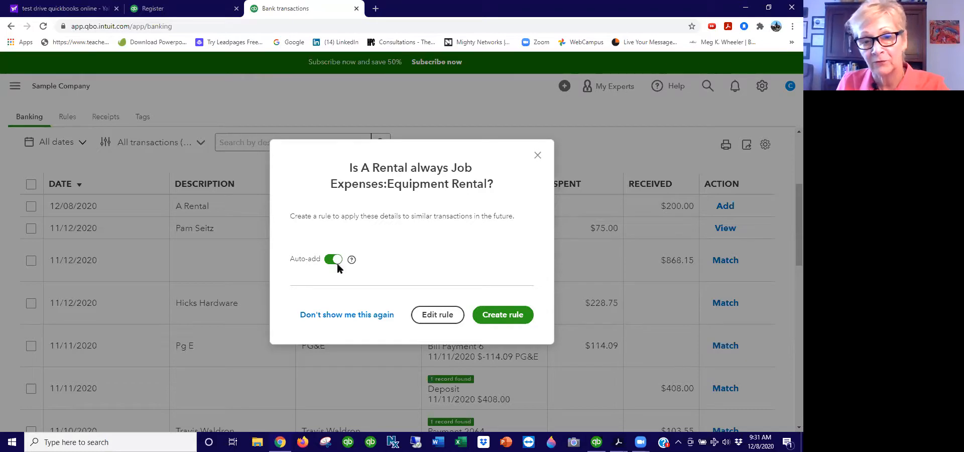
{"action": "left_click", "coordinate": [501, 315]}
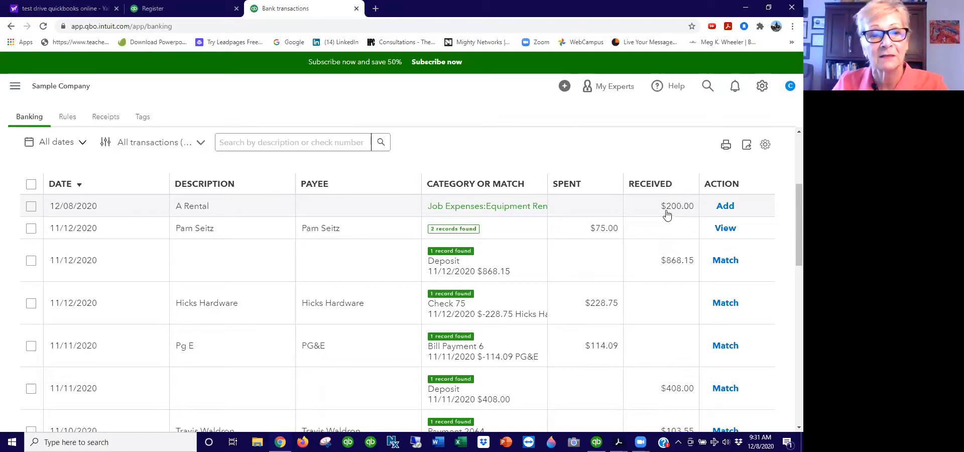
Enter the memo "refund" on the 12/08/2020 A Rental deposit and add it under Job Expenses:Equipment Rental
{"action": "left_click", "coordinate": [374, 208]}
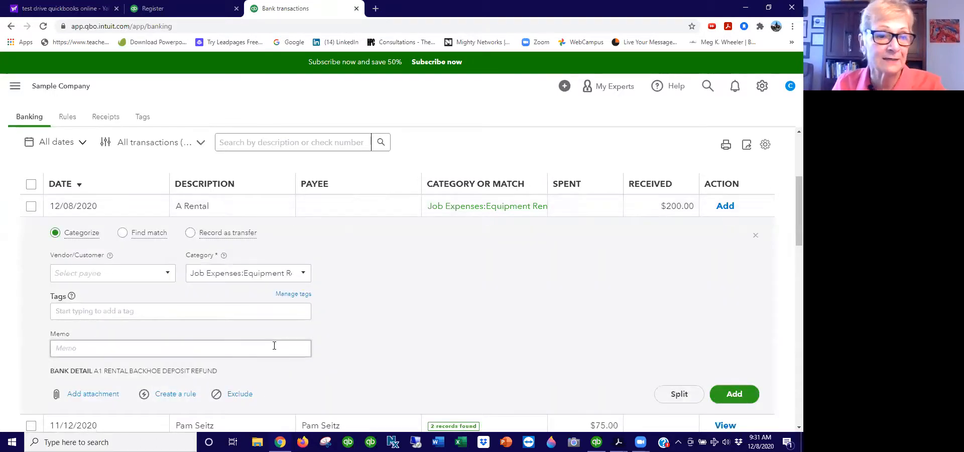
{"action": "left_click", "coordinate": [226, 340]}
{"action": "type", "text": "refund"}
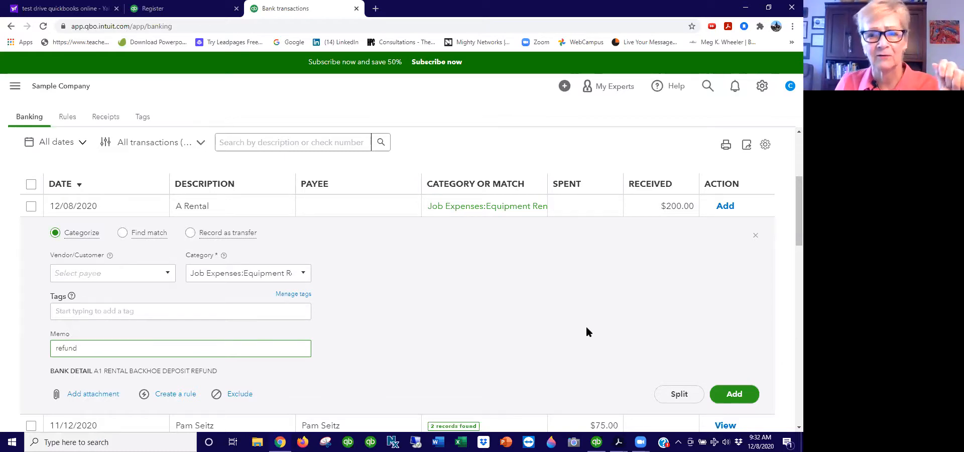
{"action": "left_click", "coordinate": [732, 394]}
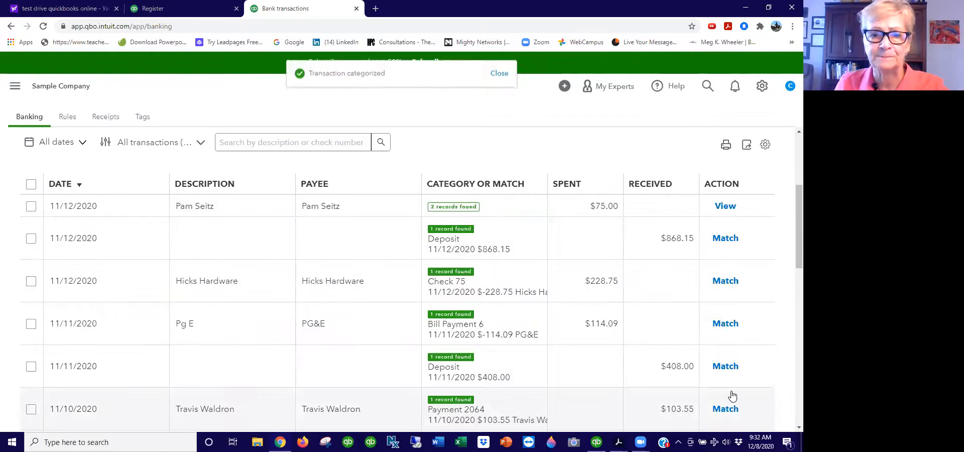
Examine the suggested matching records for the 11/04/2020 Chin's Gas transaction in the Checking feed, and leave without saving
{"action": "scroll", "coordinate": [369, 272], "scroll_direction": "down", "scroll_amount": 10}
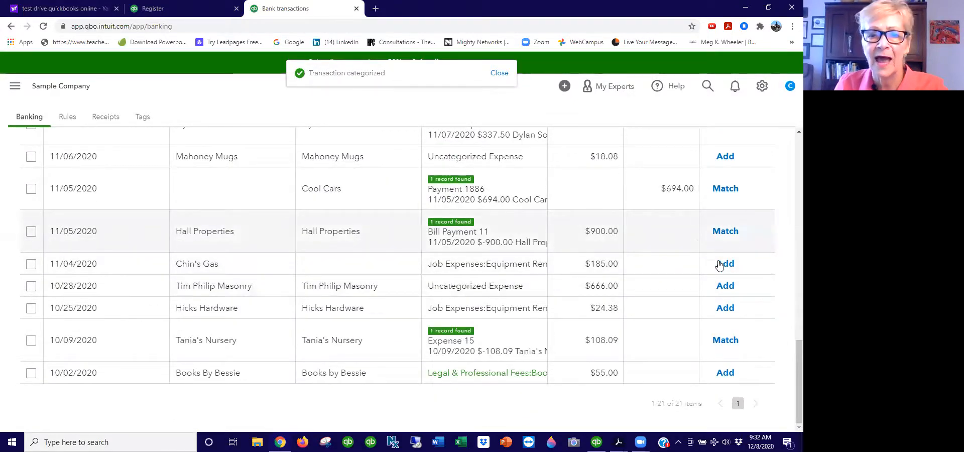
{"action": "scroll", "coordinate": [701, 295], "scroll_direction": "up", "scroll_amount": 1}
{"action": "scroll", "coordinate": [701, 295], "scroll_direction": "up", "scroll_amount": 10}
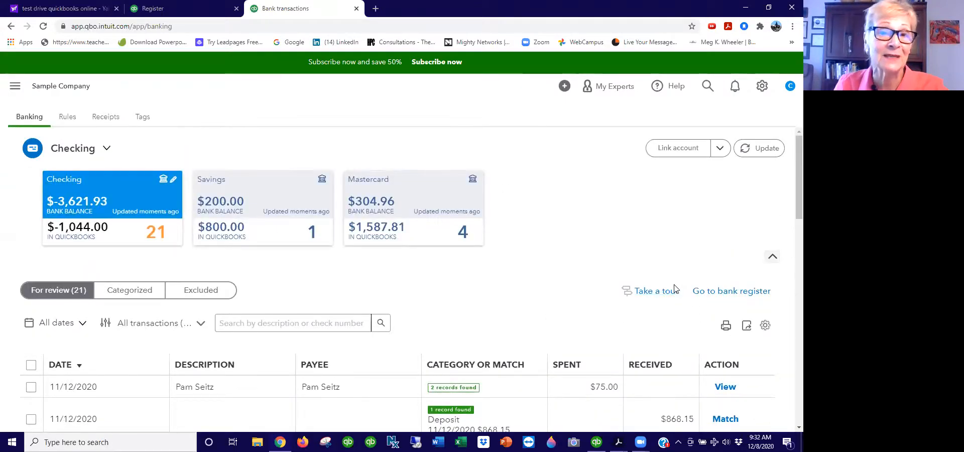
{"action": "scroll", "coordinate": [674, 290], "scroll_direction": "down", "scroll_amount": 8}
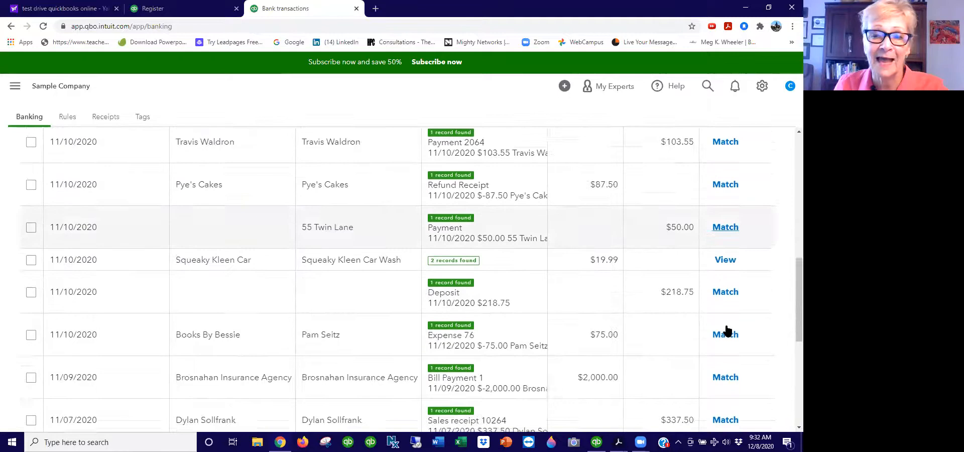
{"action": "scroll", "coordinate": [738, 362], "scroll_direction": "down", "scroll_amount": 5}
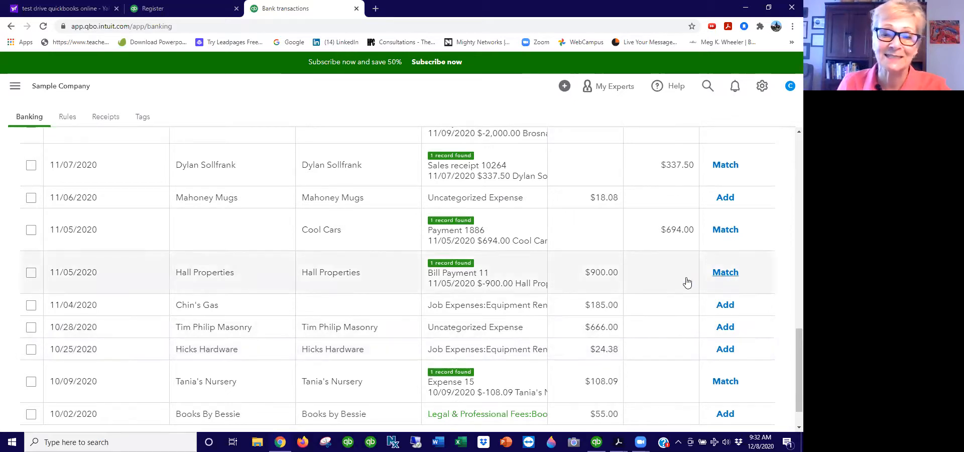
{"action": "left_click", "coordinate": [376, 307]}
{"action": "left_click", "coordinate": [123, 216]}
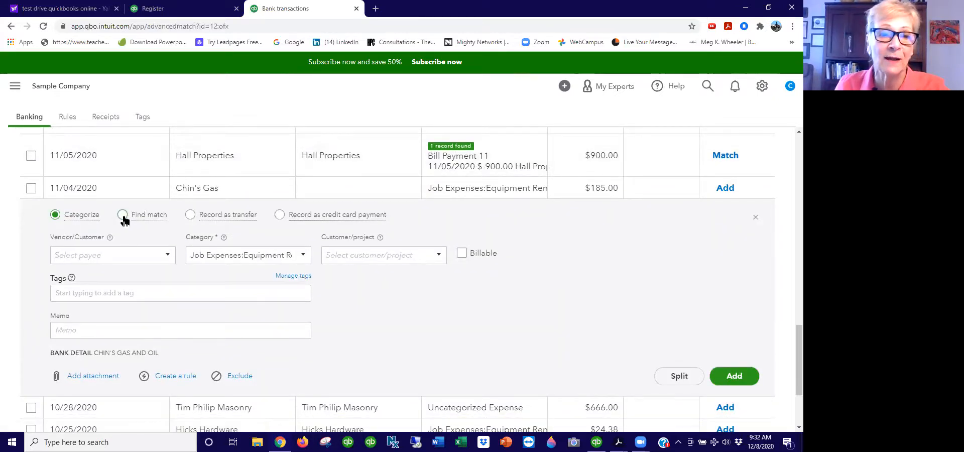
{"action": "scroll", "coordinate": [267, 246], "scroll_direction": "down", "scroll_amount": 3}
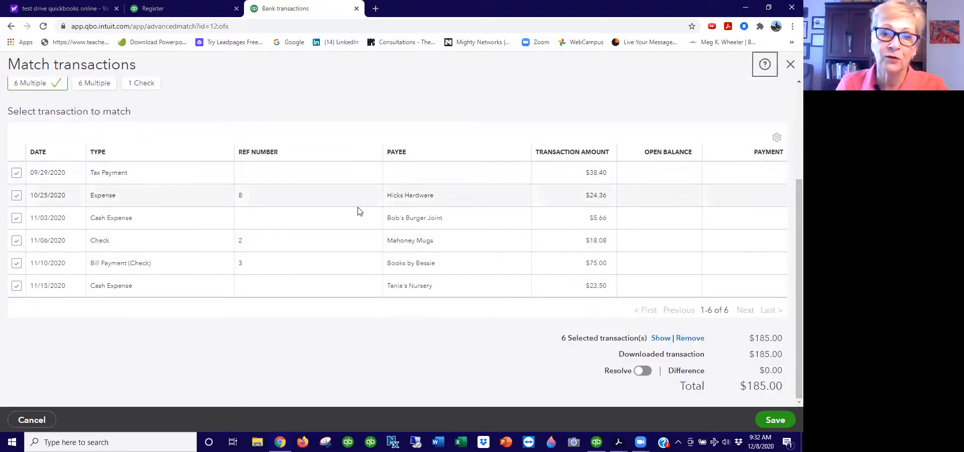
{"action": "scroll", "coordinate": [322, 308], "scroll_direction": "up", "scroll_amount": 3}
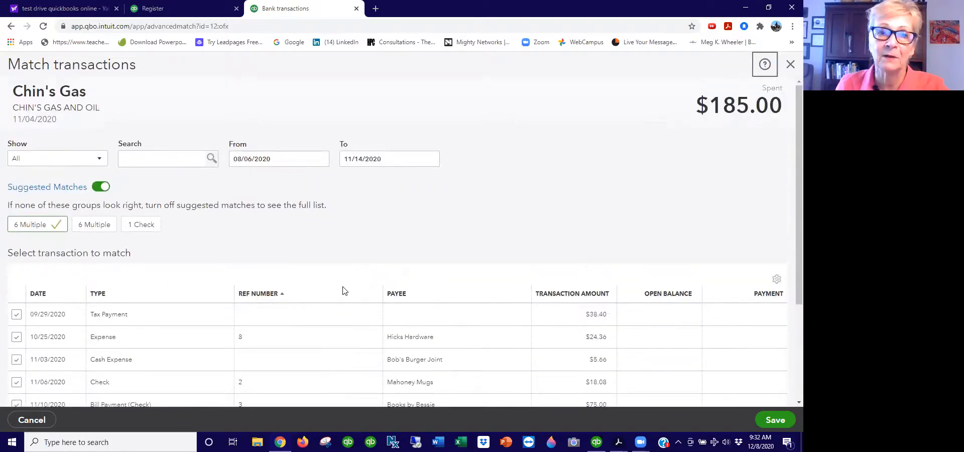
{"action": "scroll", "coordinate": [385, 262], "scroll_direction": "down", "scroll_amount": 3}
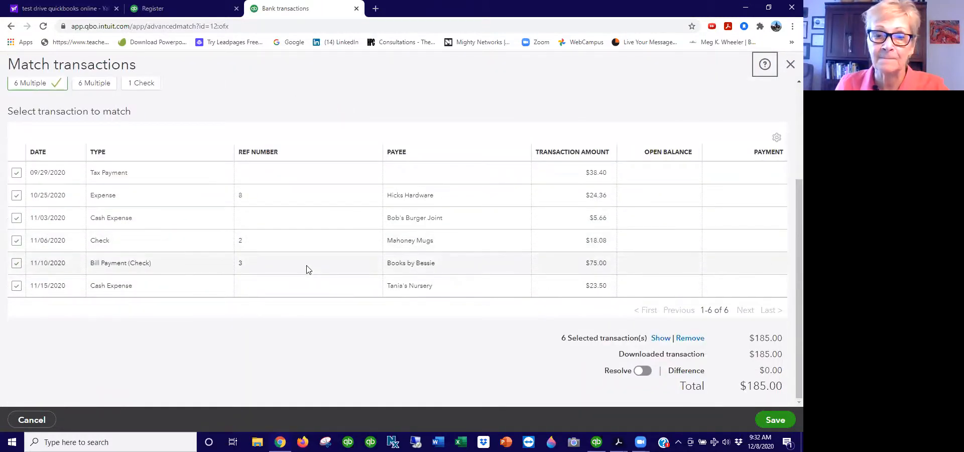
{"action": "left_click", "coordinate": [790, 64]}
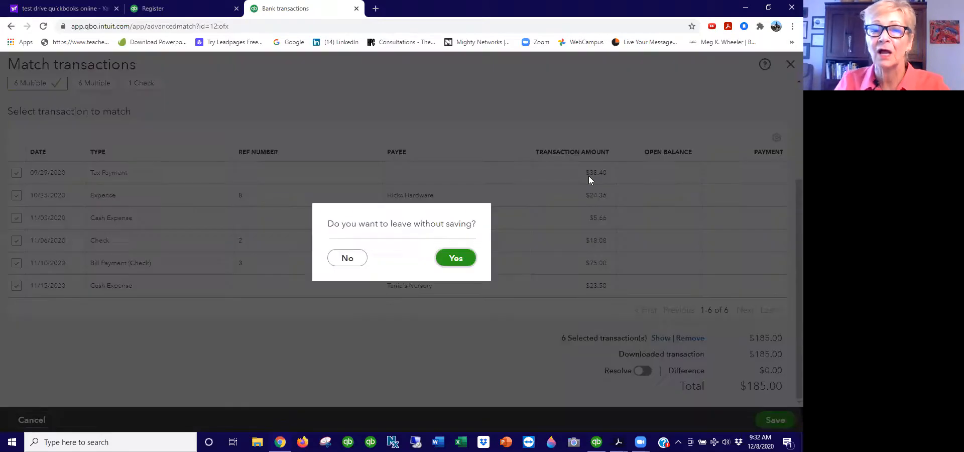
{"action": "left_click", "coordinate": [456, 258]}
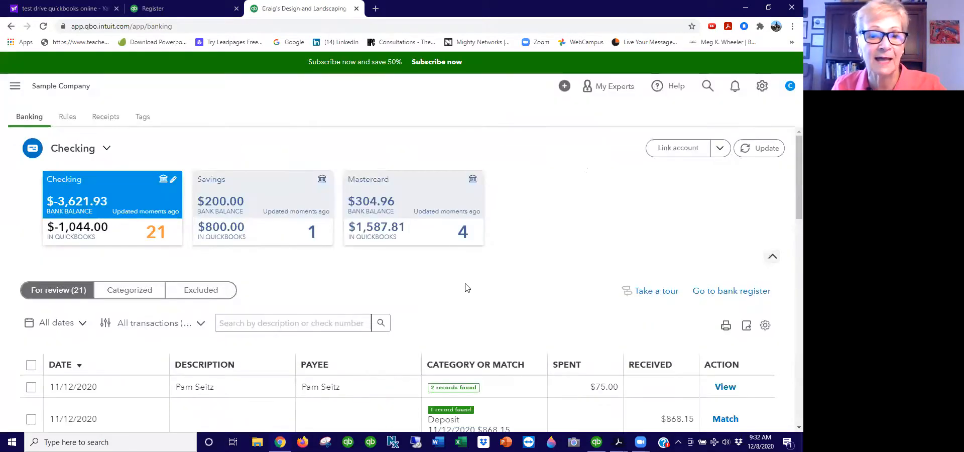
{"action": "scroll", "coordinate": [467, 287], "scroll_direction": "down", "scroll_amount": 6}
{"action": "scroll", "coordinate": [466, 287], "scroll_direction": "up", "scroll_amount": 6}
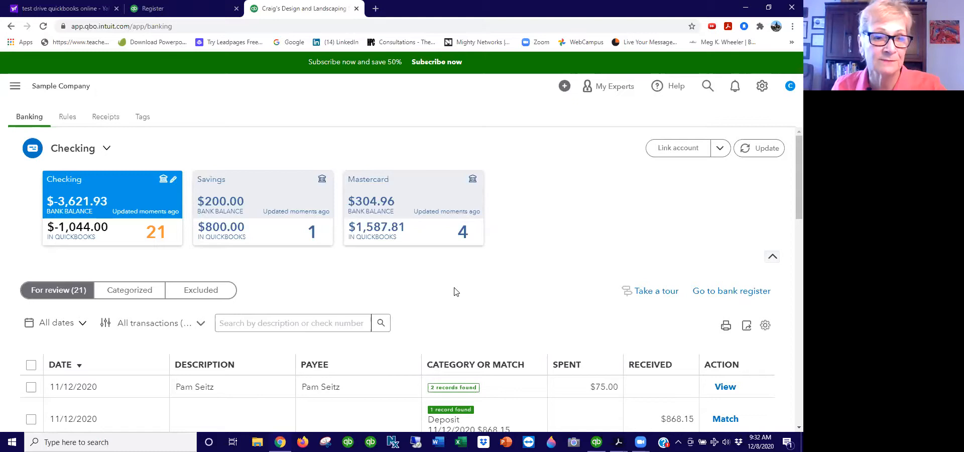
View the online Mastercard feed, and switch to QuickBooks Desktop to look at the Savings and Checking bank feeds
{"action": "left_click", "coordinate": [452, 224]}
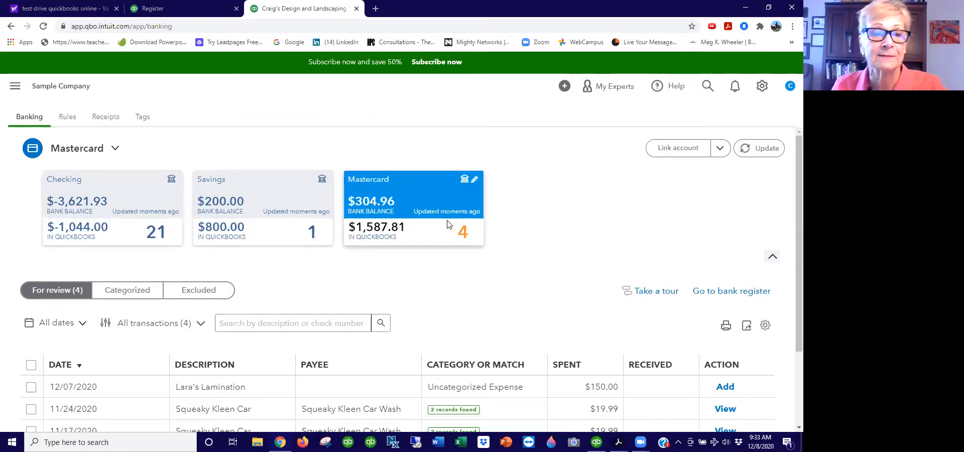
{"action": "left_click", "coordinate": [745, 7]}
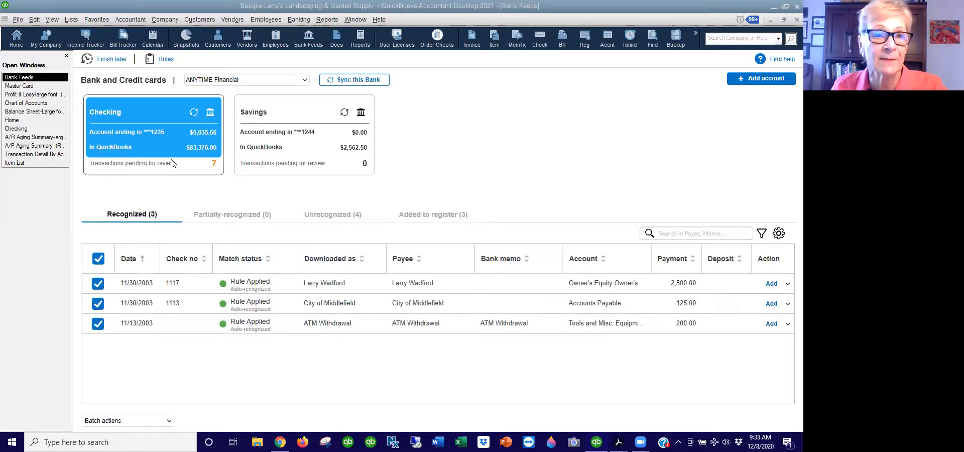
{"action": "left_click", "coordinate": [294, 142]}
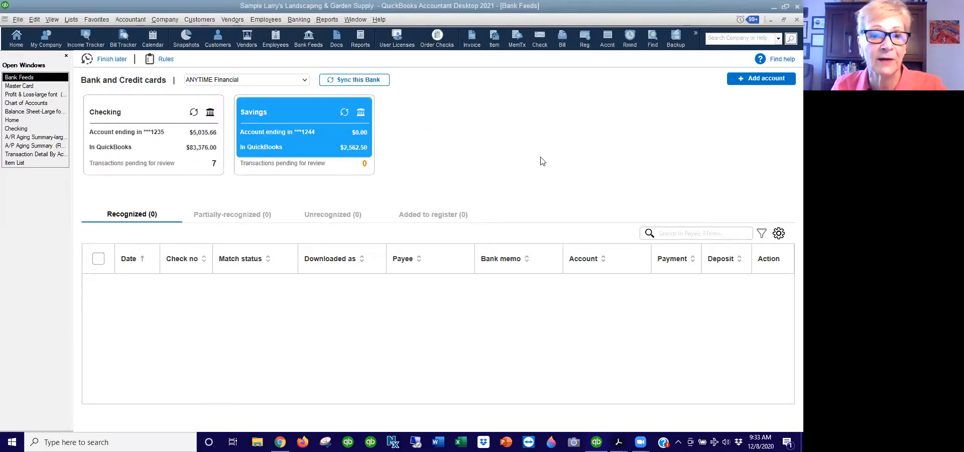
{"action": "left_click", "coordinate": [156, 165]}
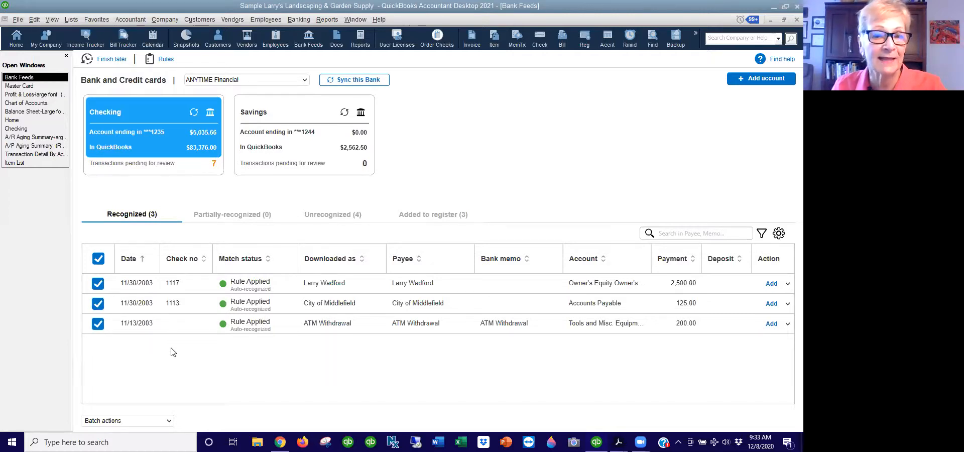
Review the Checking feed's Recognized, Partially-recognized, Unrecognized and Added to register transaction lists
{"action": "left_click", "coordinate": [246, 215]}
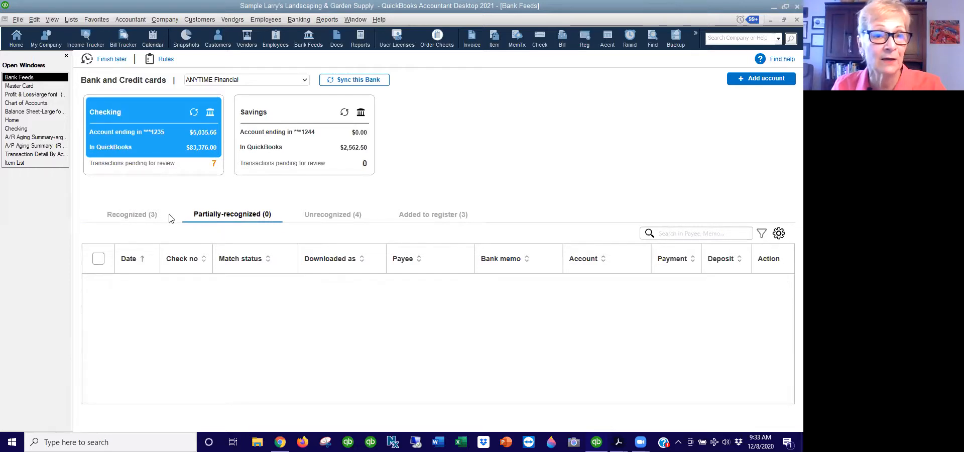
{"action": "left_click", "coordinate": [152, 215]}
{"action": "left_click", "coordinate": [216, 215]}
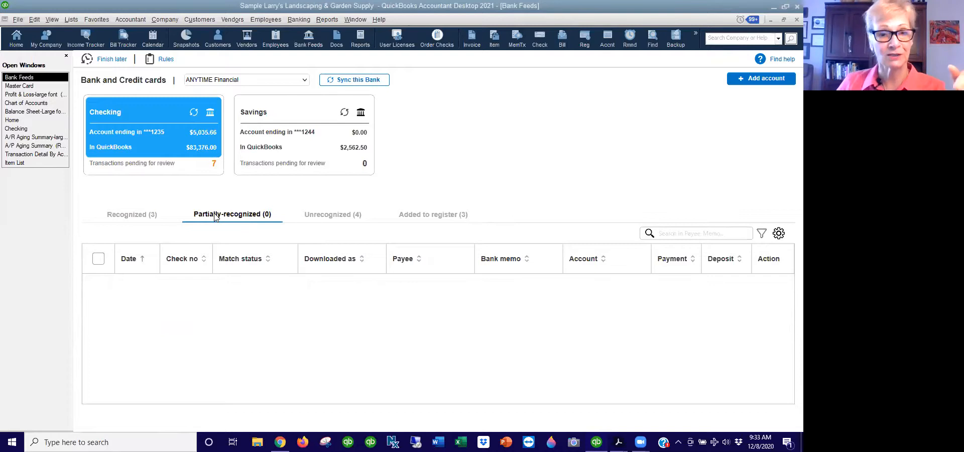
{"action": "left_click", "coordinate": [319, 216]}
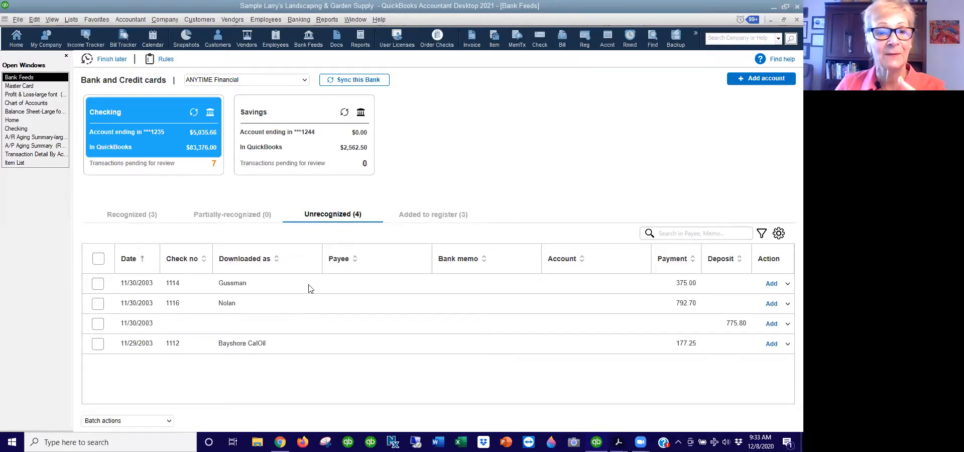
{"action": "left_click", "coordinate": [435, 217]}
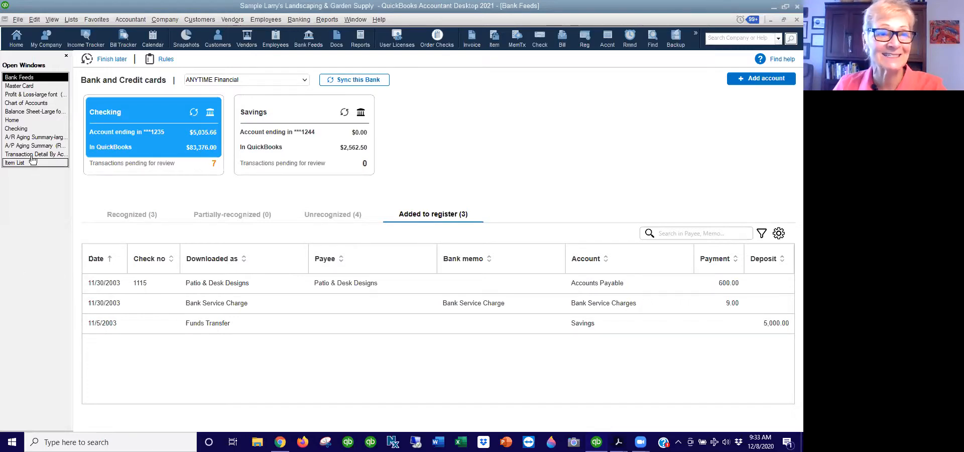
Look at the Checking register, and return to Bank Feeds to compare the recognized transactions with those added to the register
{"action": "left_click", "coordinate": [29, 129]}
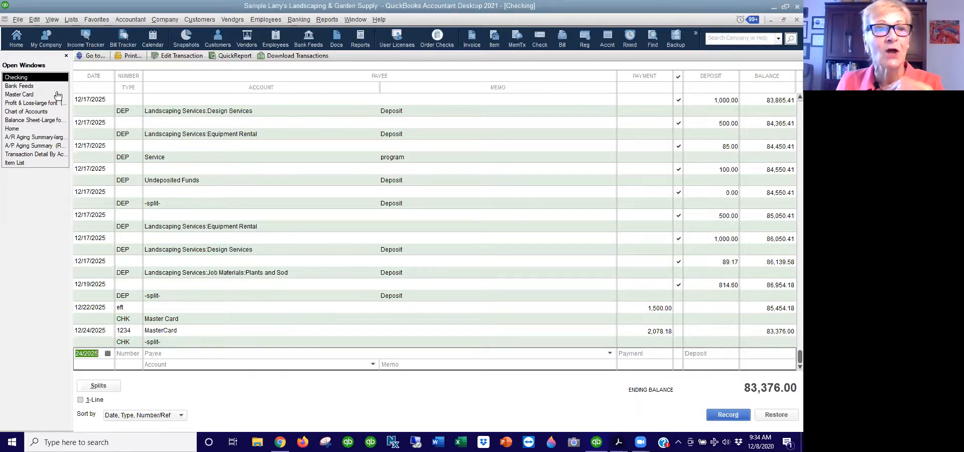
{"action": "left_click", "coordinate": [42, 88]}
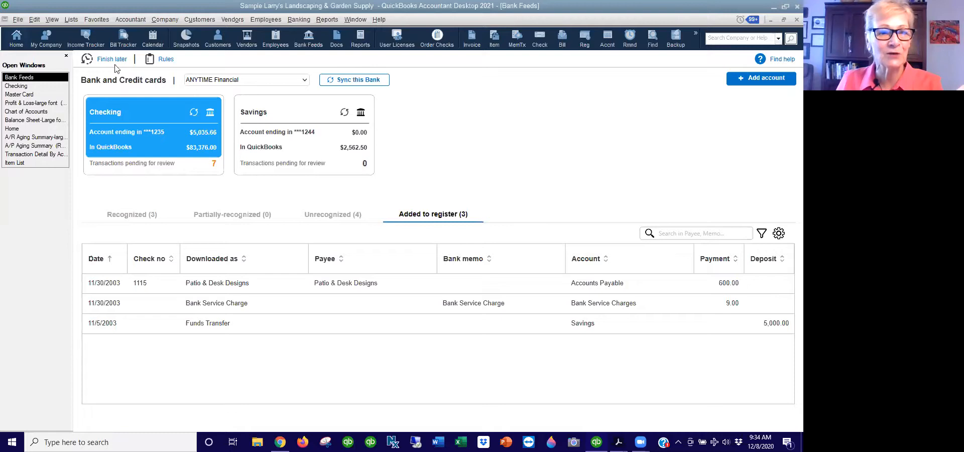
{"action": "left_click", "coordinate": [128, 214]}
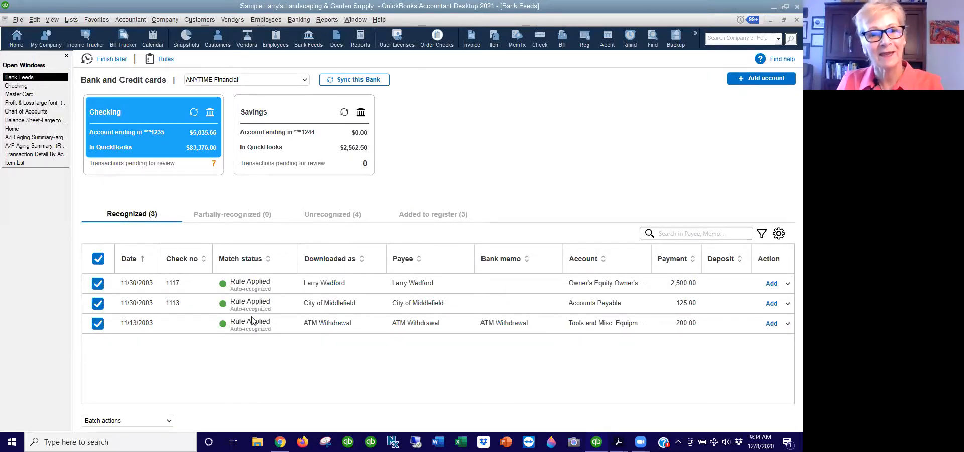
{"action": "left_click", "coordinate": [429, 217]}
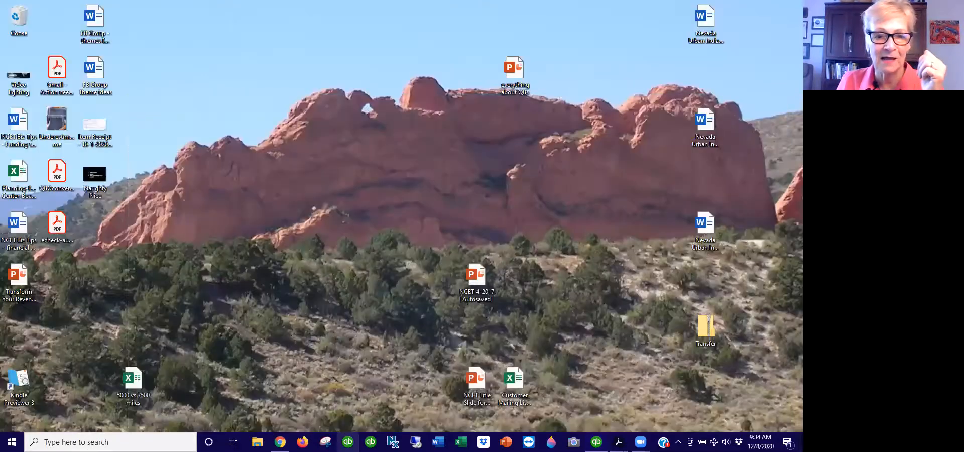
Switch back to QuickBooks Online and look through the Checking transactions awaiting review and their suggested matches
{"action": "left_click", "coordinate": [347, 441]}
{"action": "scroll", "coordinate": [251, 309], "scroll_direction": "down", "scroll_amount": 6}
{"action": "scroll", "coordinate": [253, 309], "scroll_direction": "up", "scroll_amount": 8}
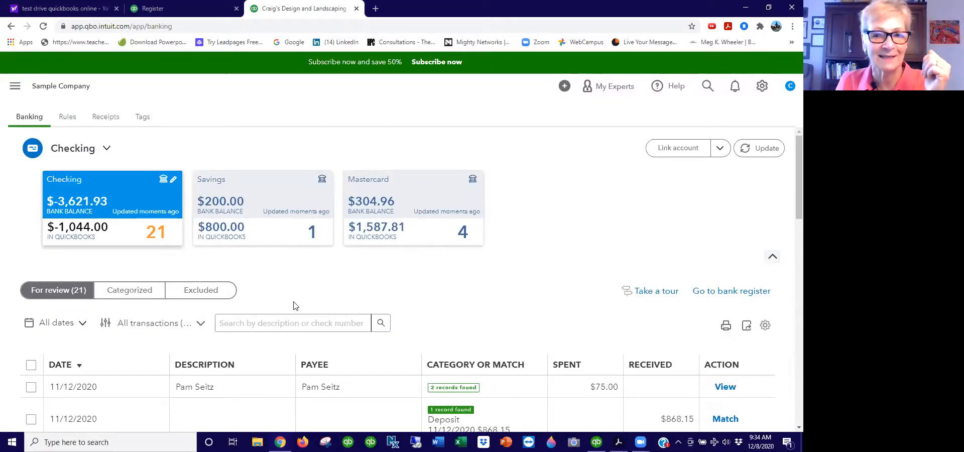
{"action": "scroll", "coordinate": [463, 327], "scroll_direction": "down", "scroll_amount": 5}
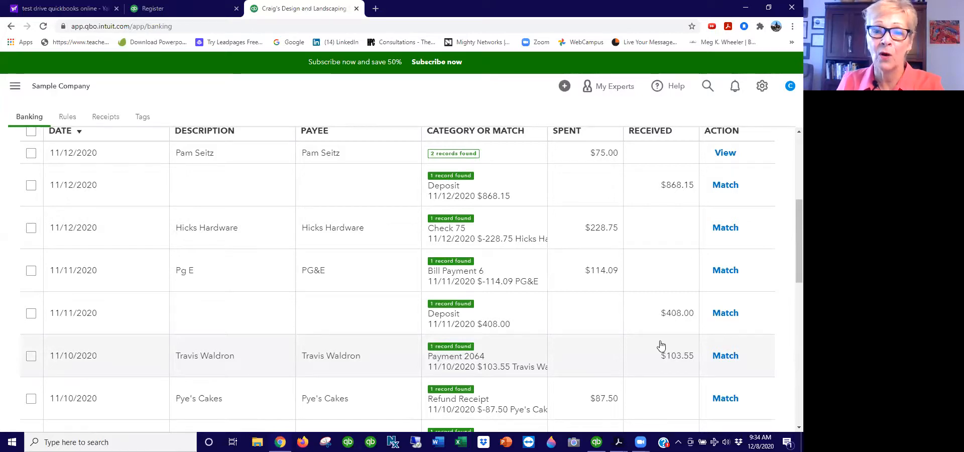
{"action": "scroll", "coordinate": [660, 345], "scroll_direction": "down", "scroll_amount": 5}
{"action": "scroll", "coordinate": [657, 344], "scroll_direction": "up", "scroll_amount": 5}
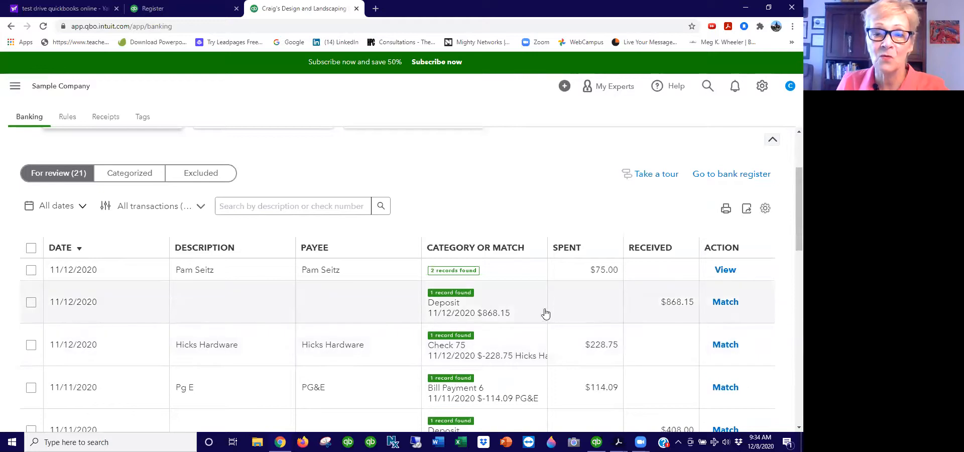
Inspect the suggested matches of the 11/12/2020 $75.00 Checking transaction and exclude the transaction from the feed
{"action": "left_click", "coordinate": [367, 280]}
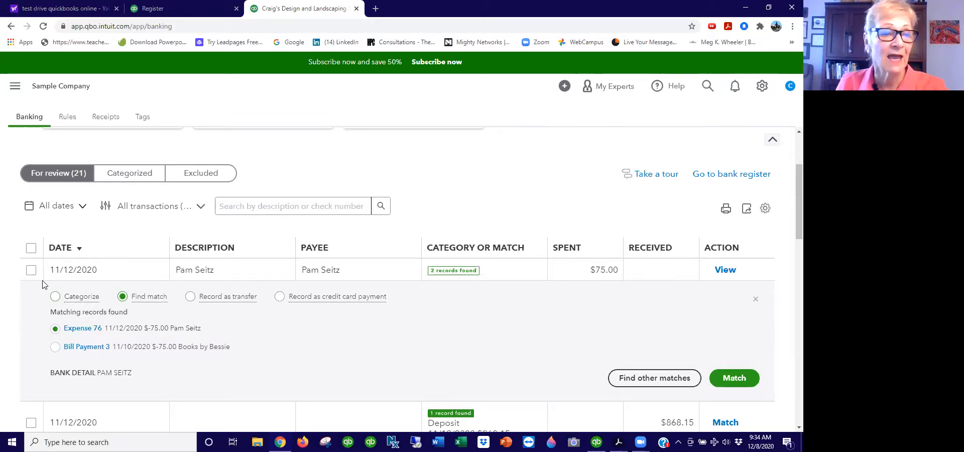
{"action": "left_click", "coordinate": [56, 296]}
{"action": "left_click", "coordinate": [31, 270]}
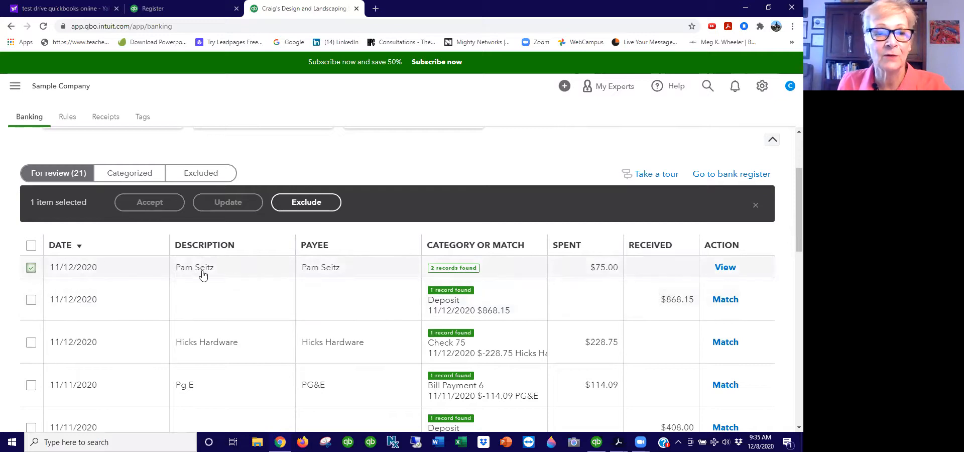
{"action": "left_click", "coordinate": [310, 202]}
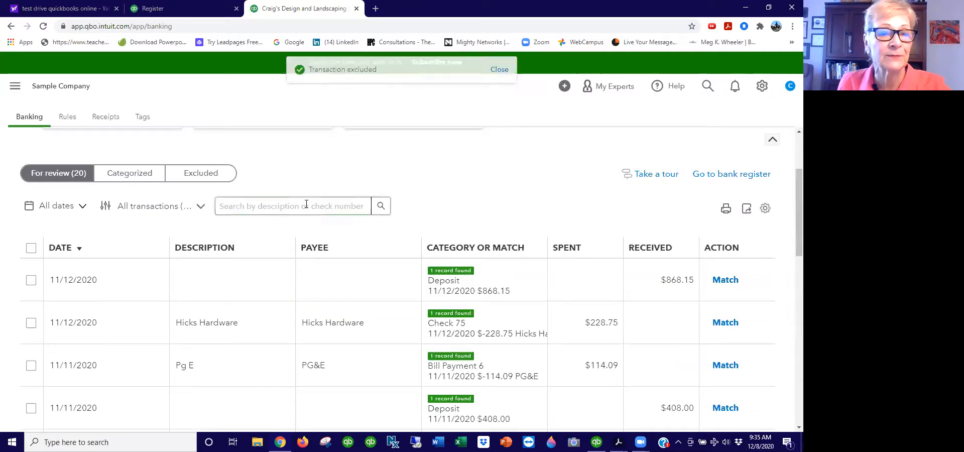
Undo the exclusion of the 11/12/2020 $75.00 transaction and return to the Checking transactions for review
{"action": "left_click", "coordinate": [195, 174]}
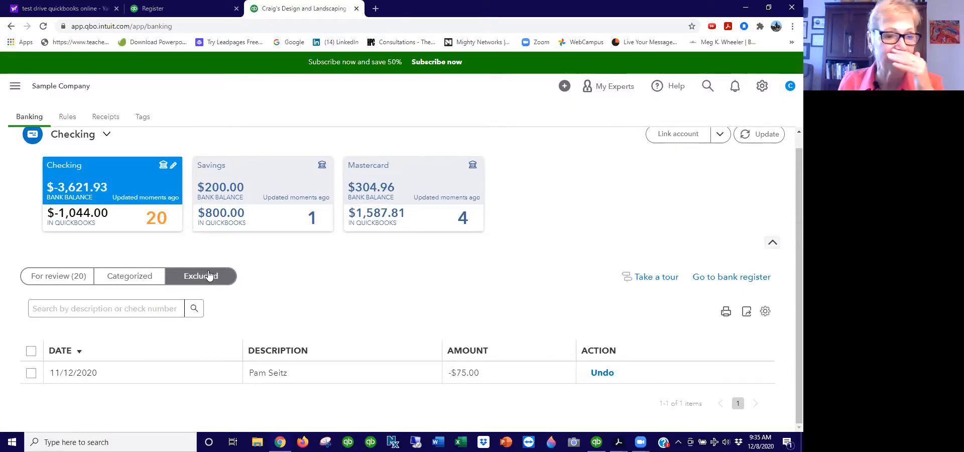
{"action": "left_click", "coordinate": [65, 280]}
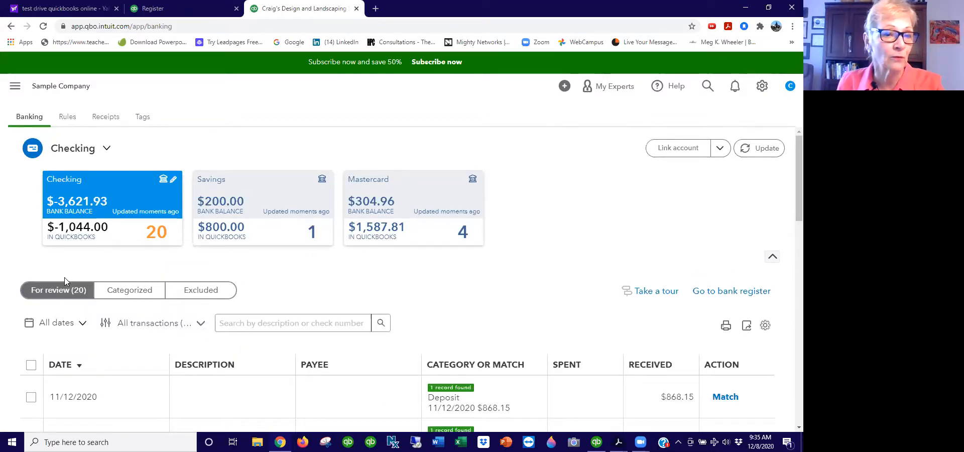
{"action": "left_click", "coordinate": [213, 290]}
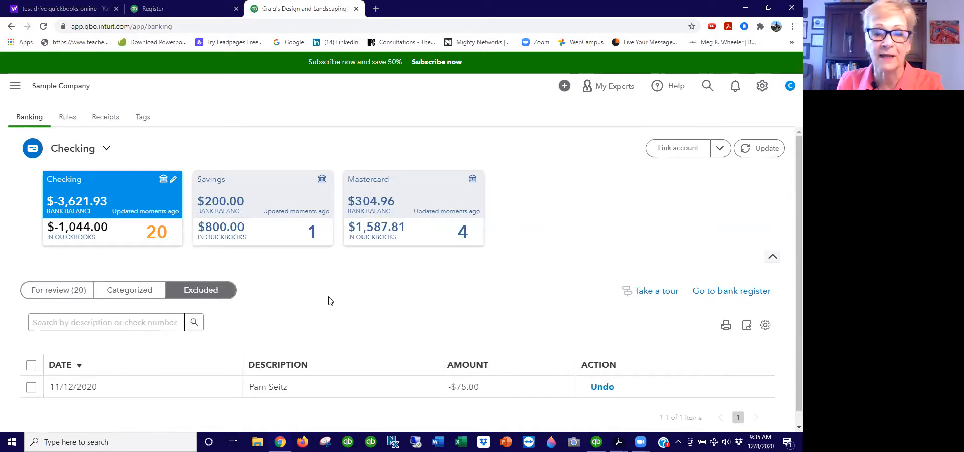
{"action": "left_click", "coordinate": [602, 387]}
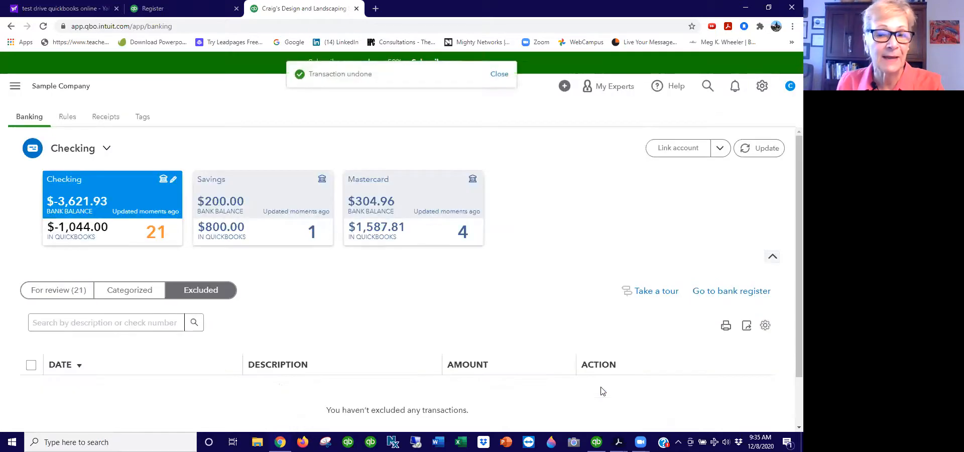
{"action": "left_click", "coordinate": [55, 290]}
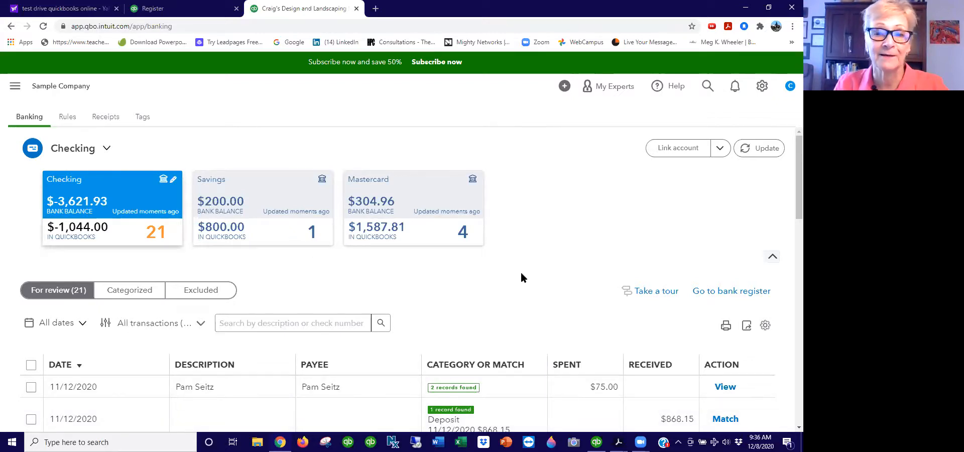
Open the reconciliation from the Checking bank register and enter an ending balance of 1,000.00 and ending date 12/31/2020
{"action": "left_click", "coordinate": [749, 295]}
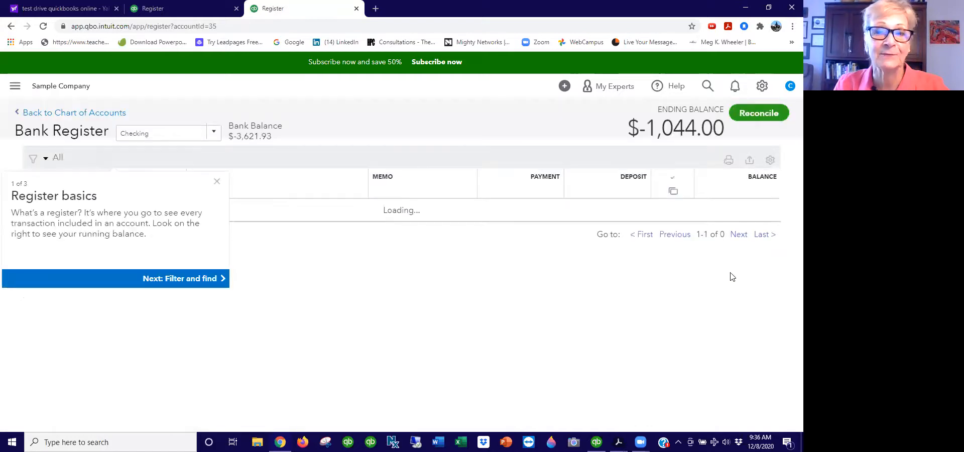
{"action": "left_click", "coordinate": [759, 114]}
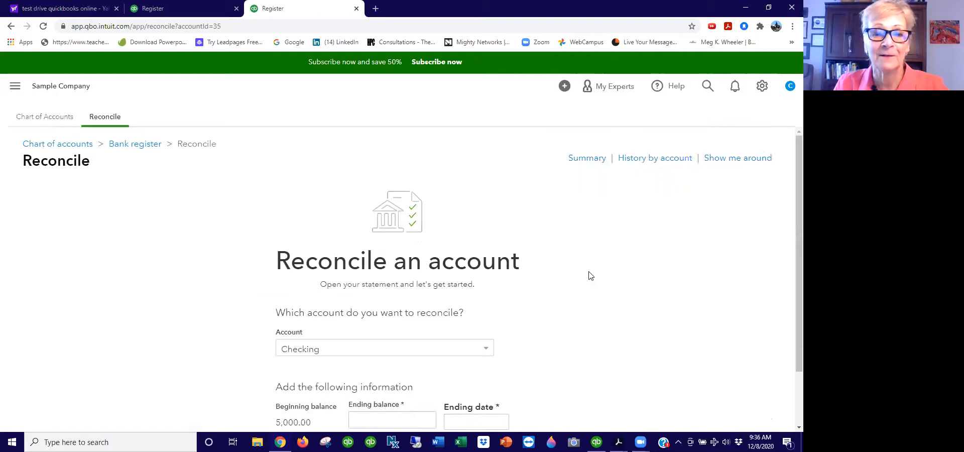
{"action": "scroll", "coordinate": [587, 274], "scroll_direction": "down", "scroll_amount": 2}
{"action": "left_click", "coordinate": [384, 393]}
{"action": "left_click", "coordinate": [384, 353]}
{"action": "type", "text": "1000"}
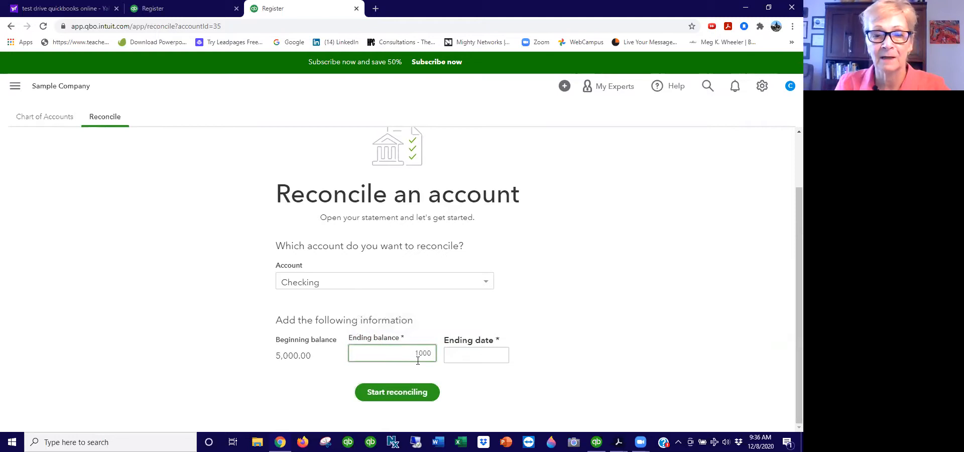
{"action": "left_click", "coordinate": [454, 356]}
{"action": "type", "text": "12/3"}
{"action": "type", "text": "1/2020"}
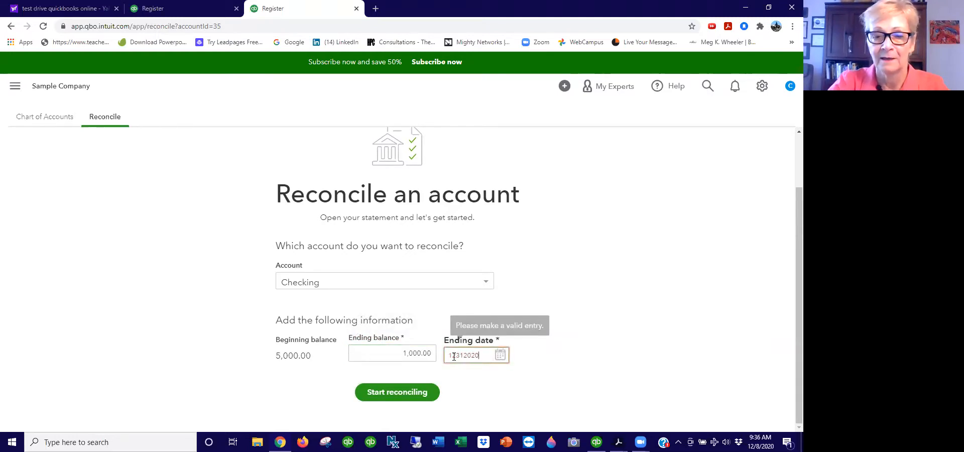
Start reconciling the Checking account and mark all listed transactions as cleared
{"action": "left_click", "coordinate": [396, 392]}
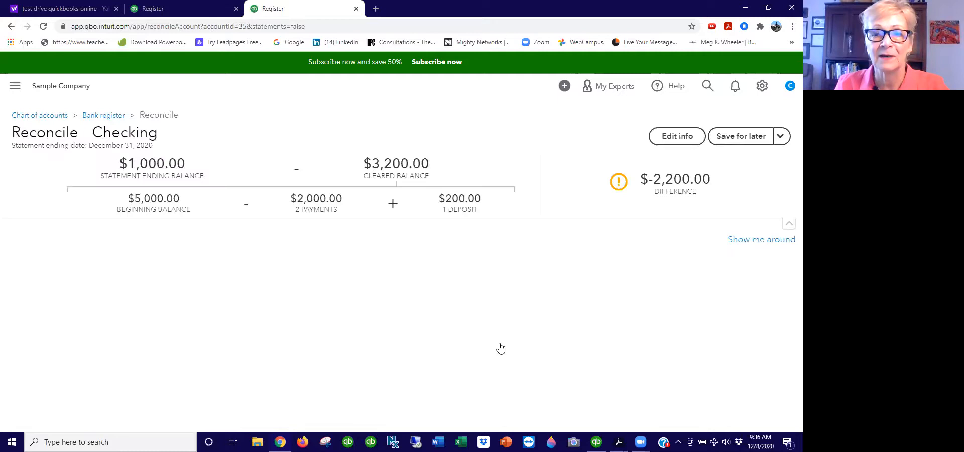
{"action": "left_click", "coordinate": [760, 279]}
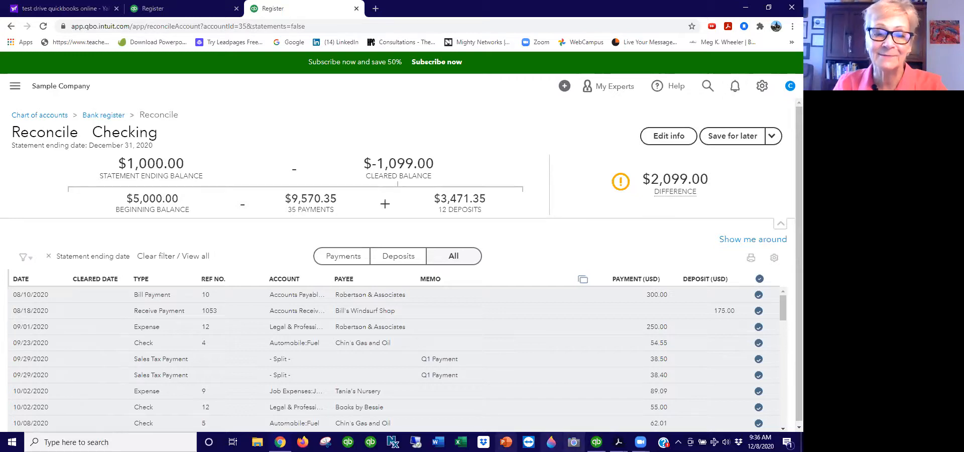
Switch to QuickBooks Desktop and begin reconciling the Checking account with an ending balance of 70000
{"action": "left_click", "coordinate": [596, 442]}
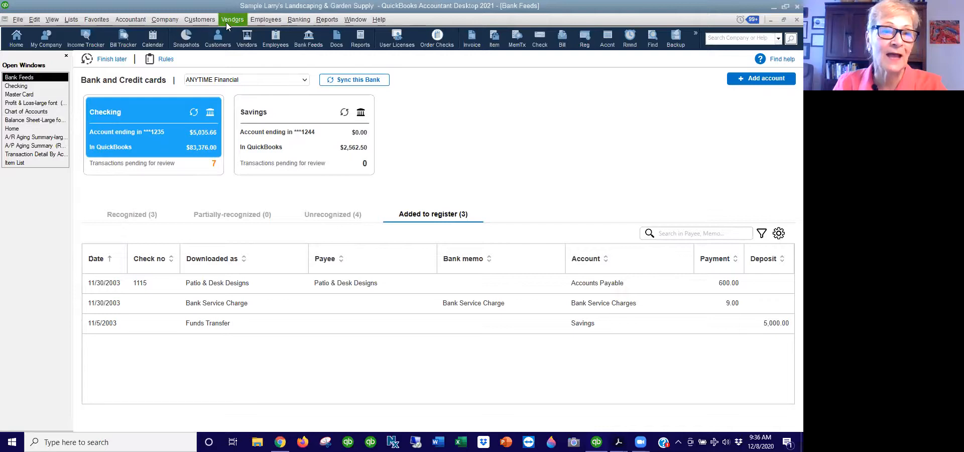
{"action": "left_click", "coordinate": [297, 22]}
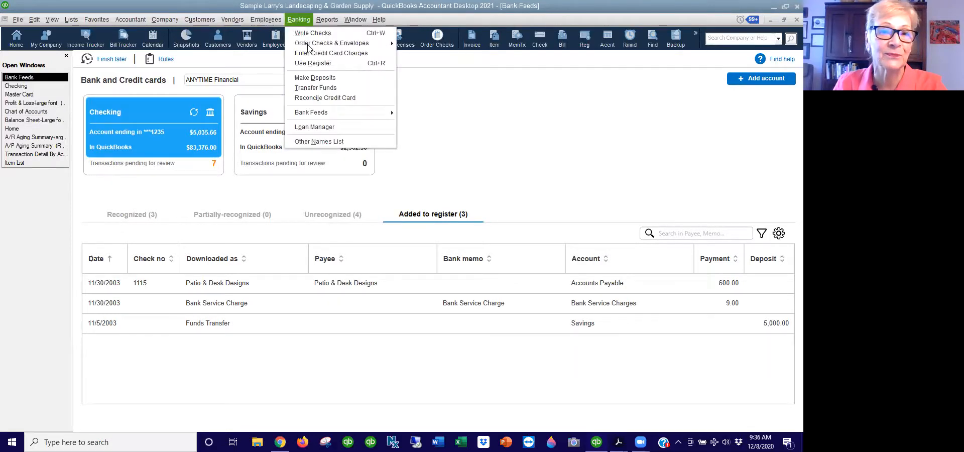
{"action": "left_click", "coordinate": [312, 97]}
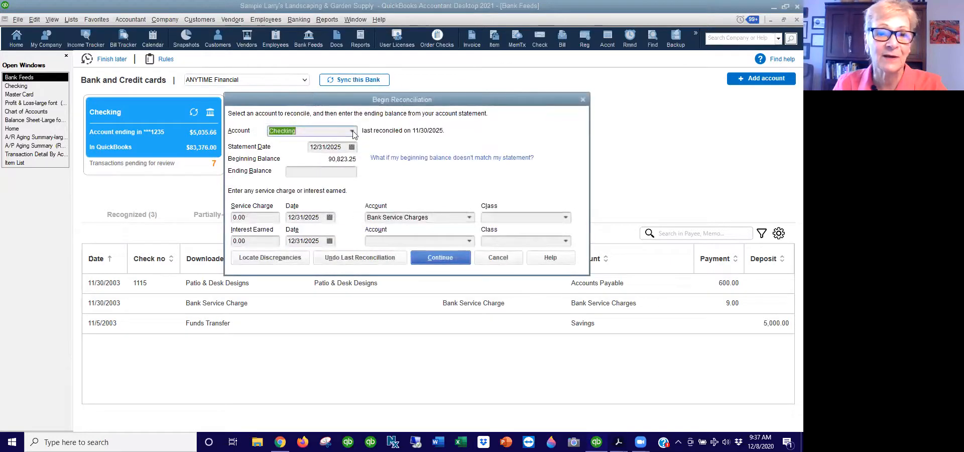
{"action": "left_click", "coordinate": [335, 170]}
{"action": "type", "text": "70000"}
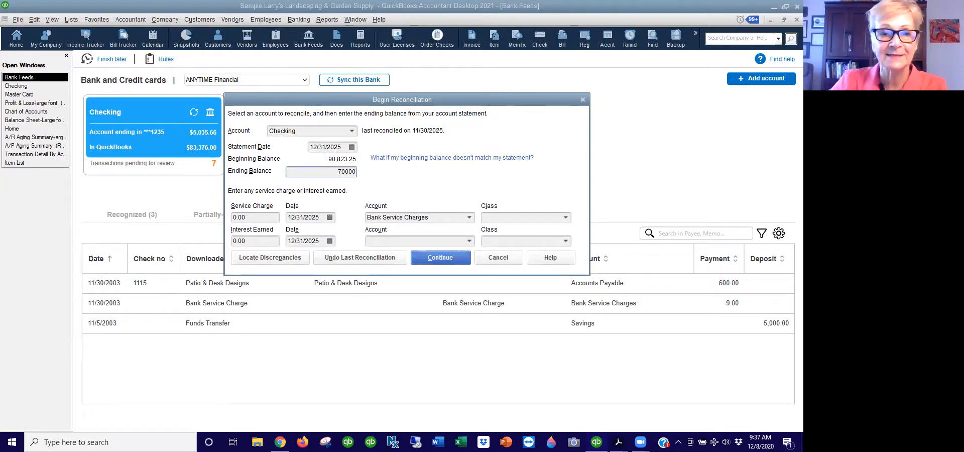
{"action": "left_click", "coordinate": [438, 259]}
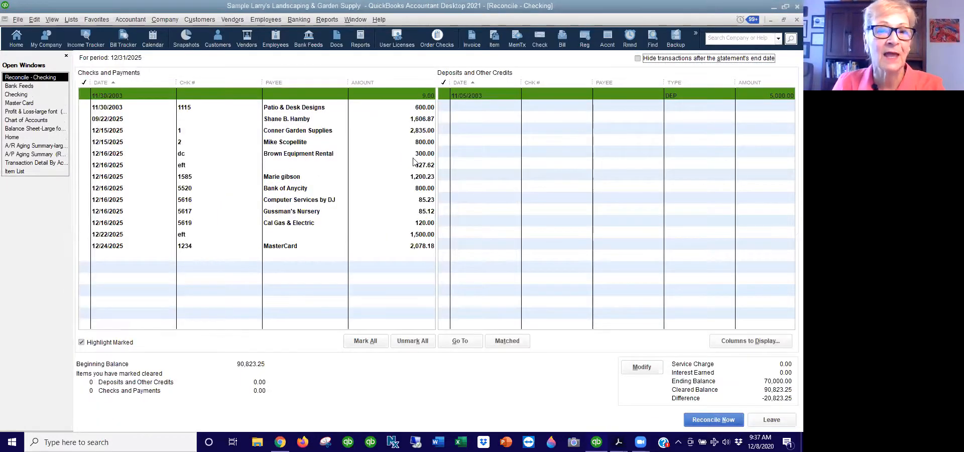
Mark the 5,000.00 deposit and the first six payments, down to the 300.00 Brown Equipment Rental charge, as cleared
{"action": "left_click", "coordinate": [445, 96]}
{"action": "left_click", "coordinate": [85, 95]}
{"action": "left_click", "coordinate": [85, 119]}
{"action": "left_click", "coordinate": [85, 130]}
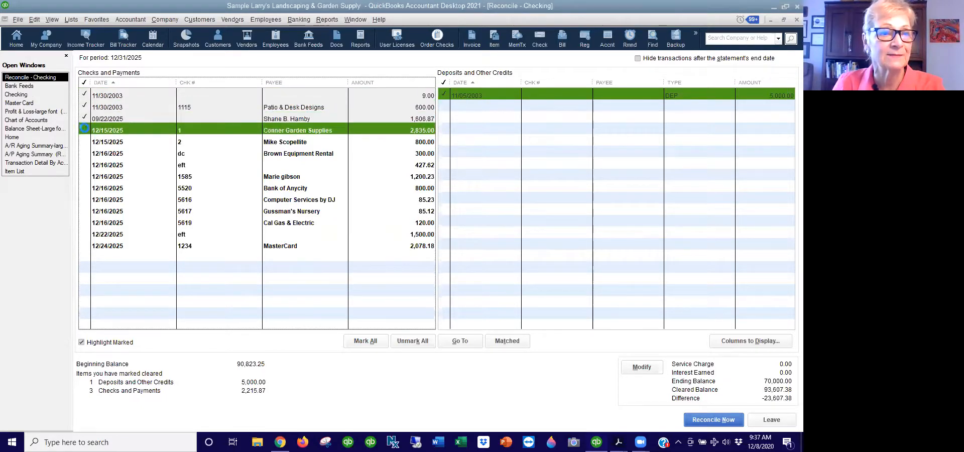
{"action": "left_click", "coordinate": [87, 142]}
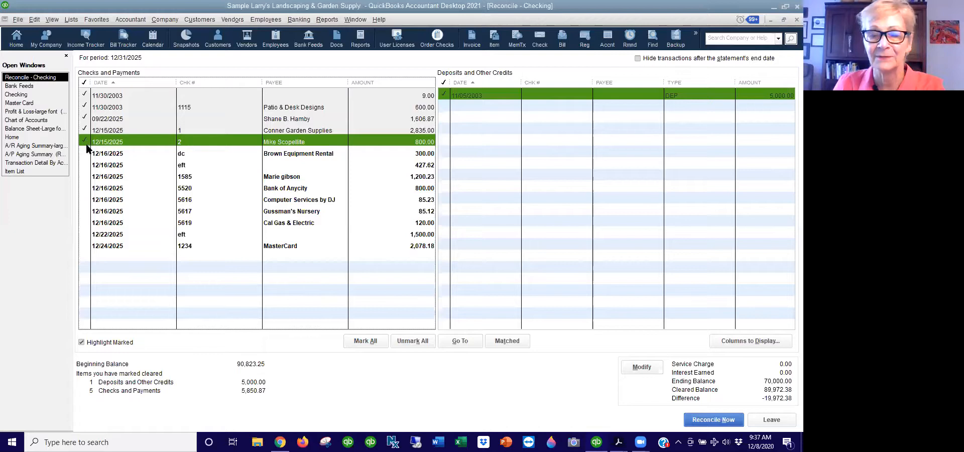
{"action": "left_click", "coordinate": [86, 154]}
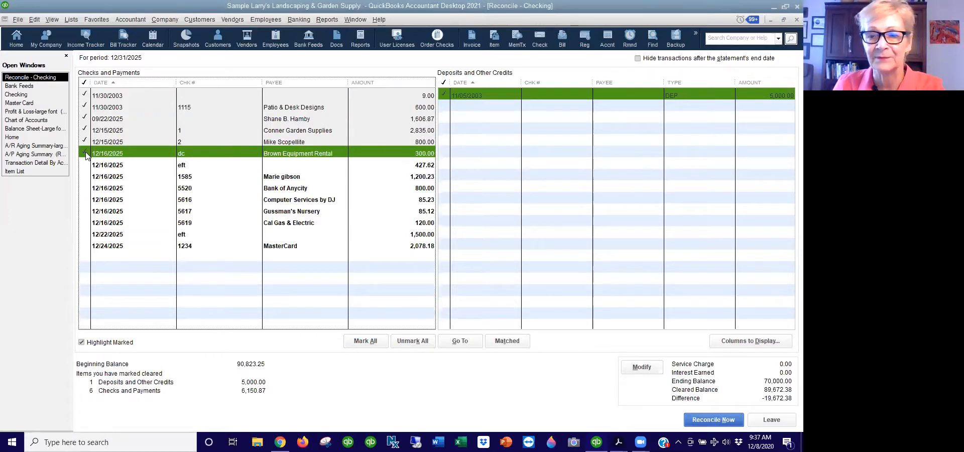